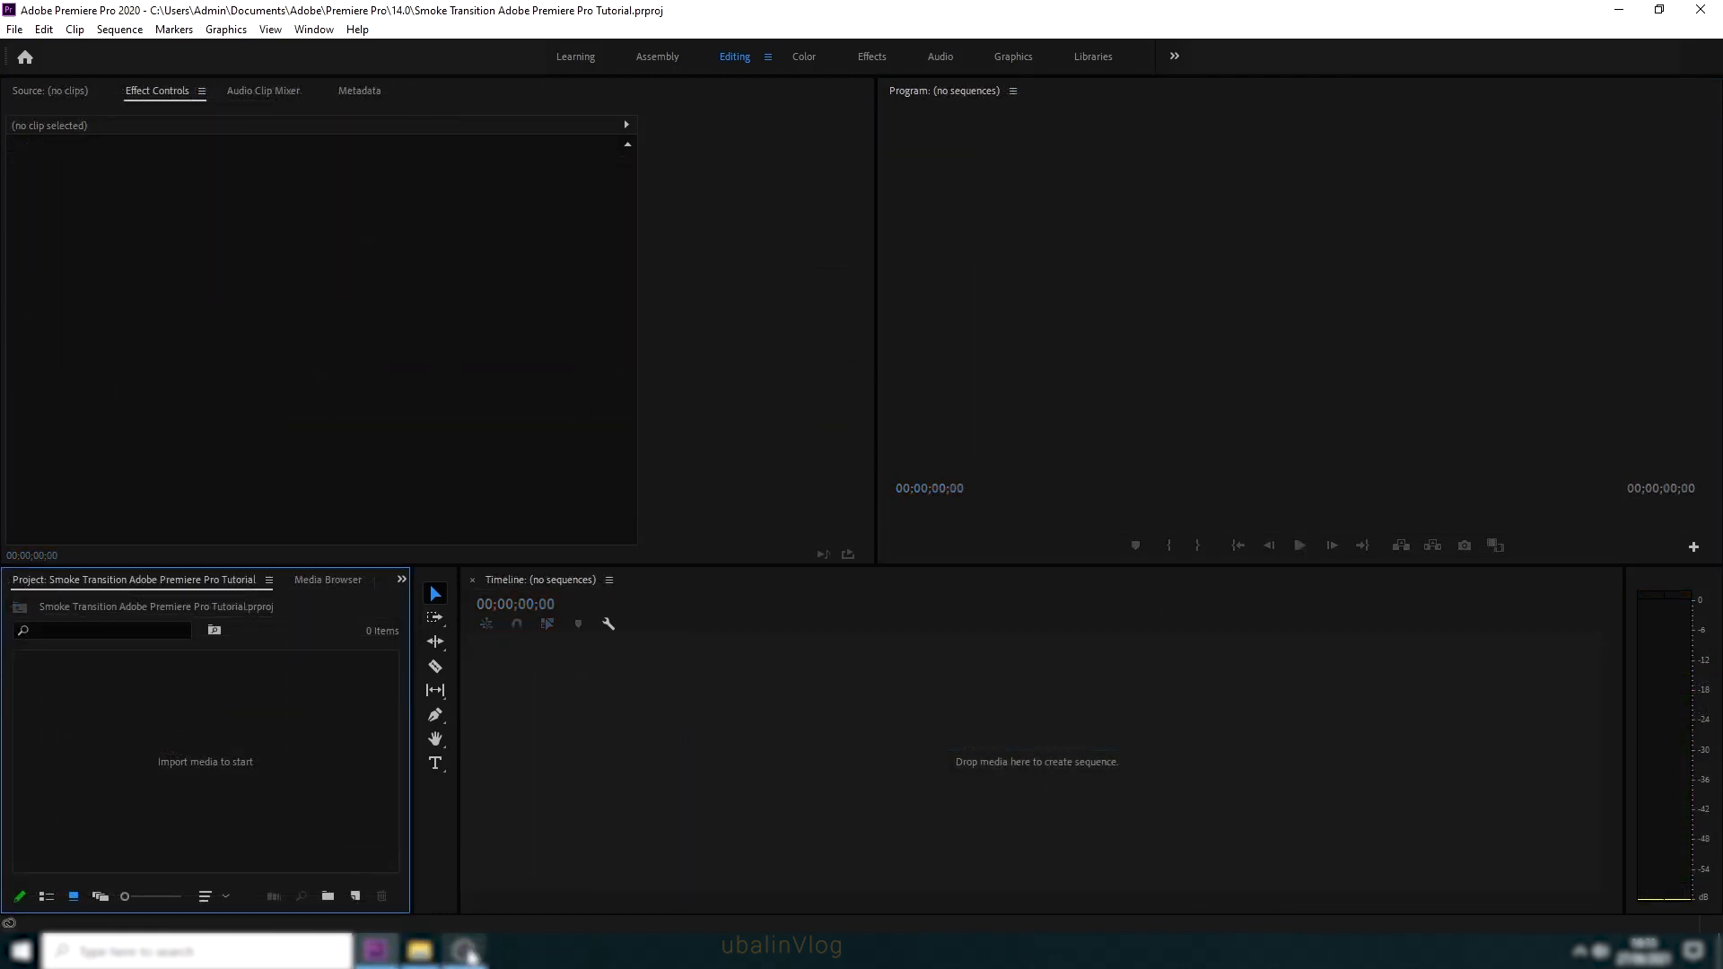
Import Clip1_SmokeTransition.mp4, Clip2_SmokeTransition.mp4 and Clip3_SmokeTransition.mp4 from the Smoke Transition folder into the project
left_click(419, 949)
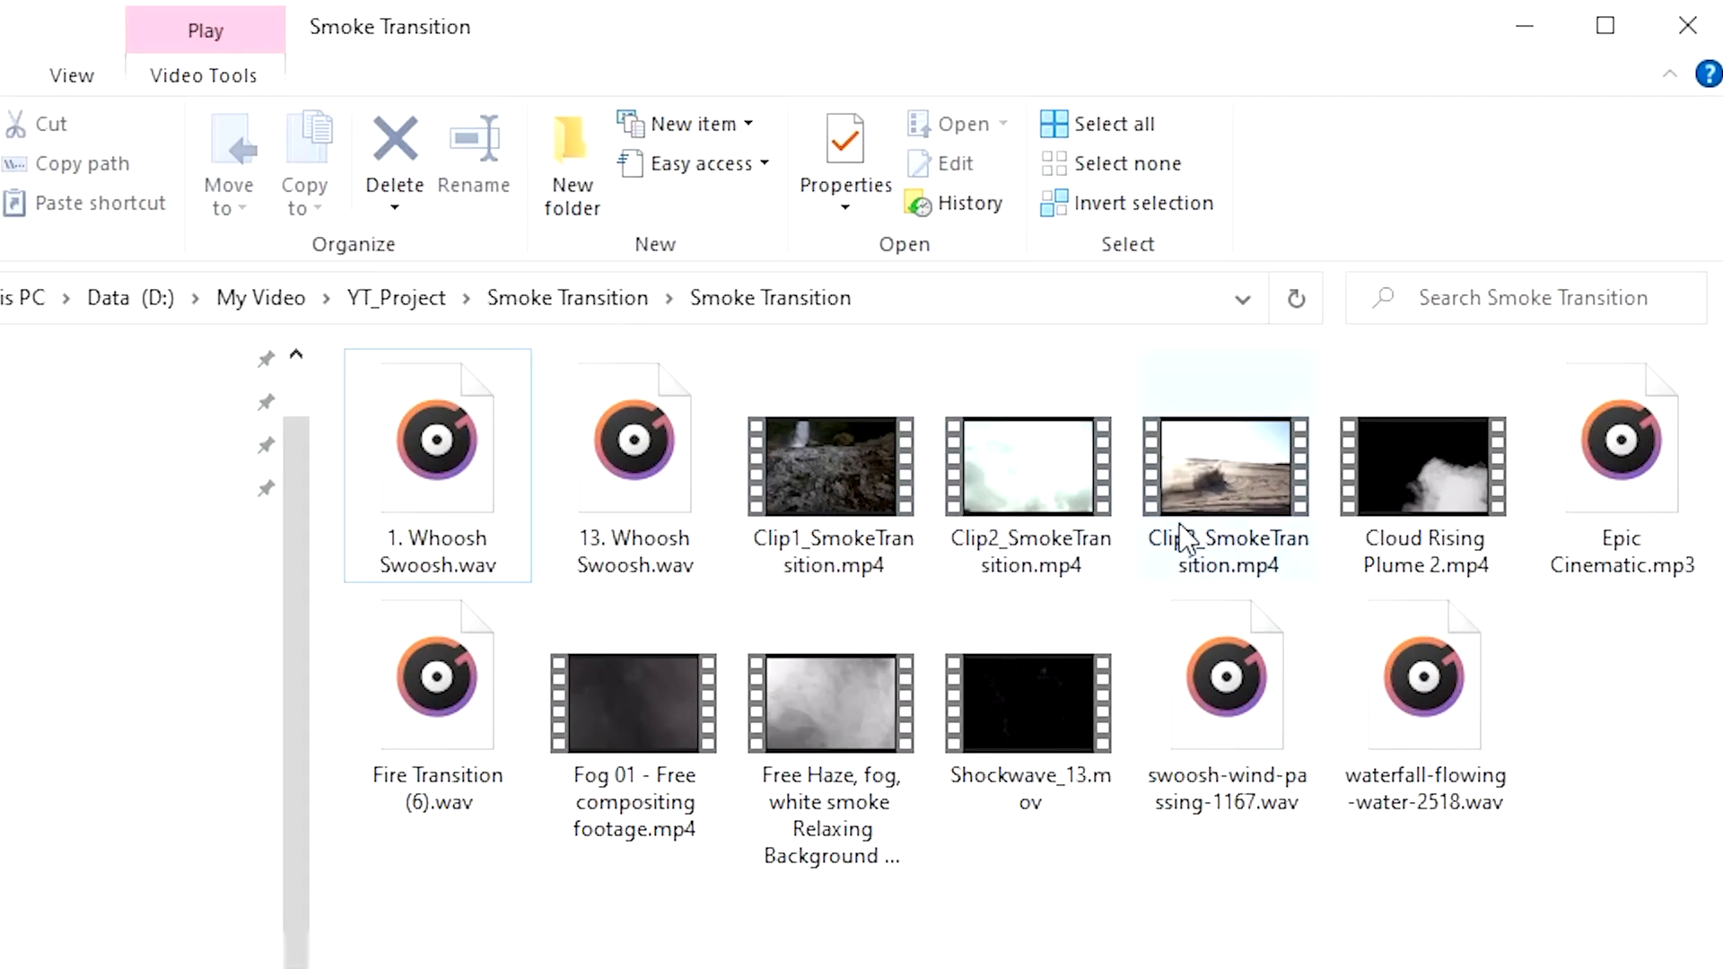
left_click(848, 534)
left_click(1029, 485, "shift")
left_click(1128, 518, "shift")
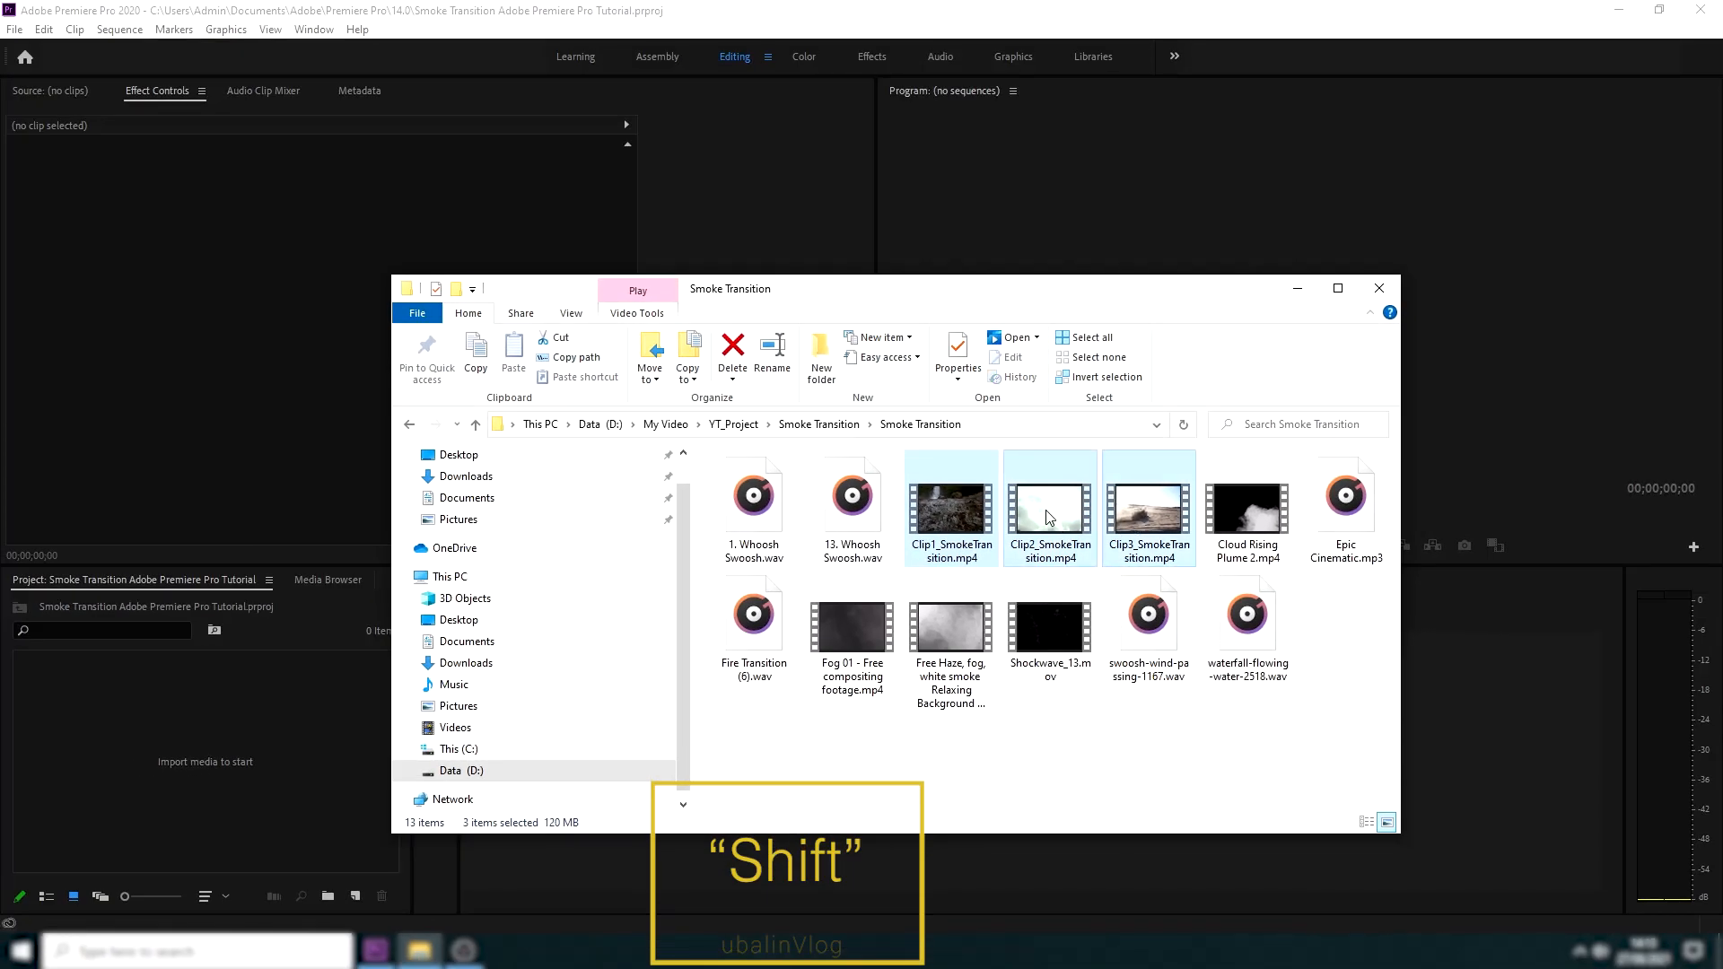
left_click_drag(1047, 516, 955, 584)
left_click_drag(213, 775, 214, 775)
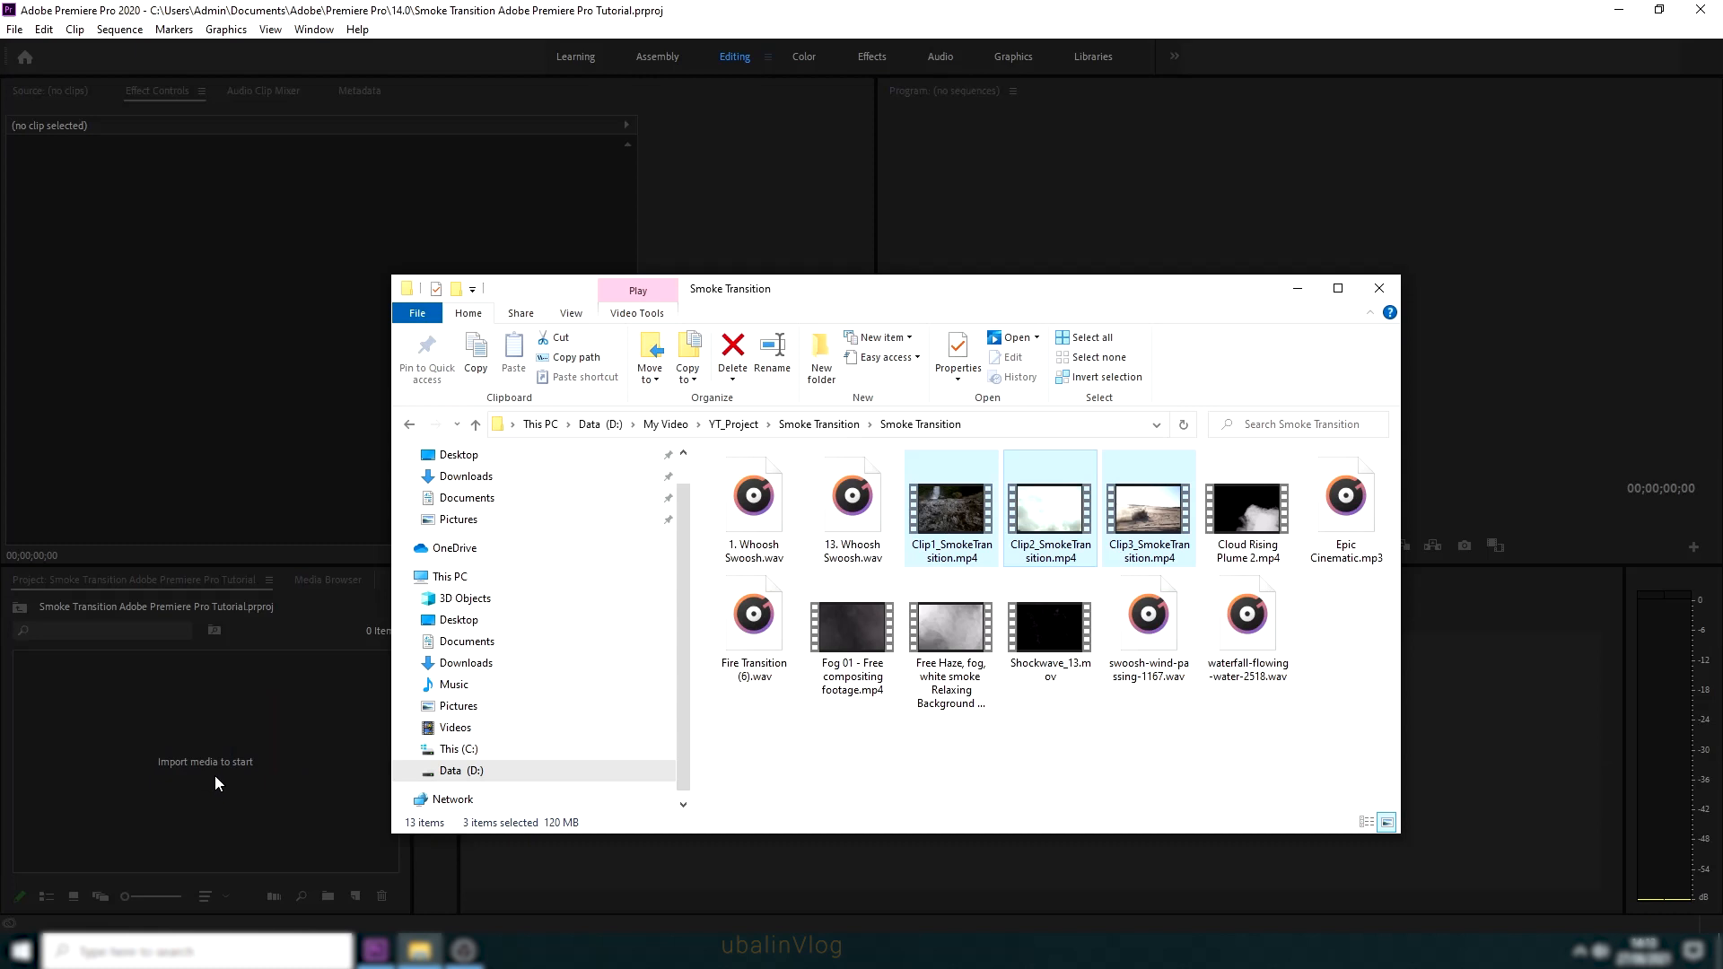
left_click(1297, 289)
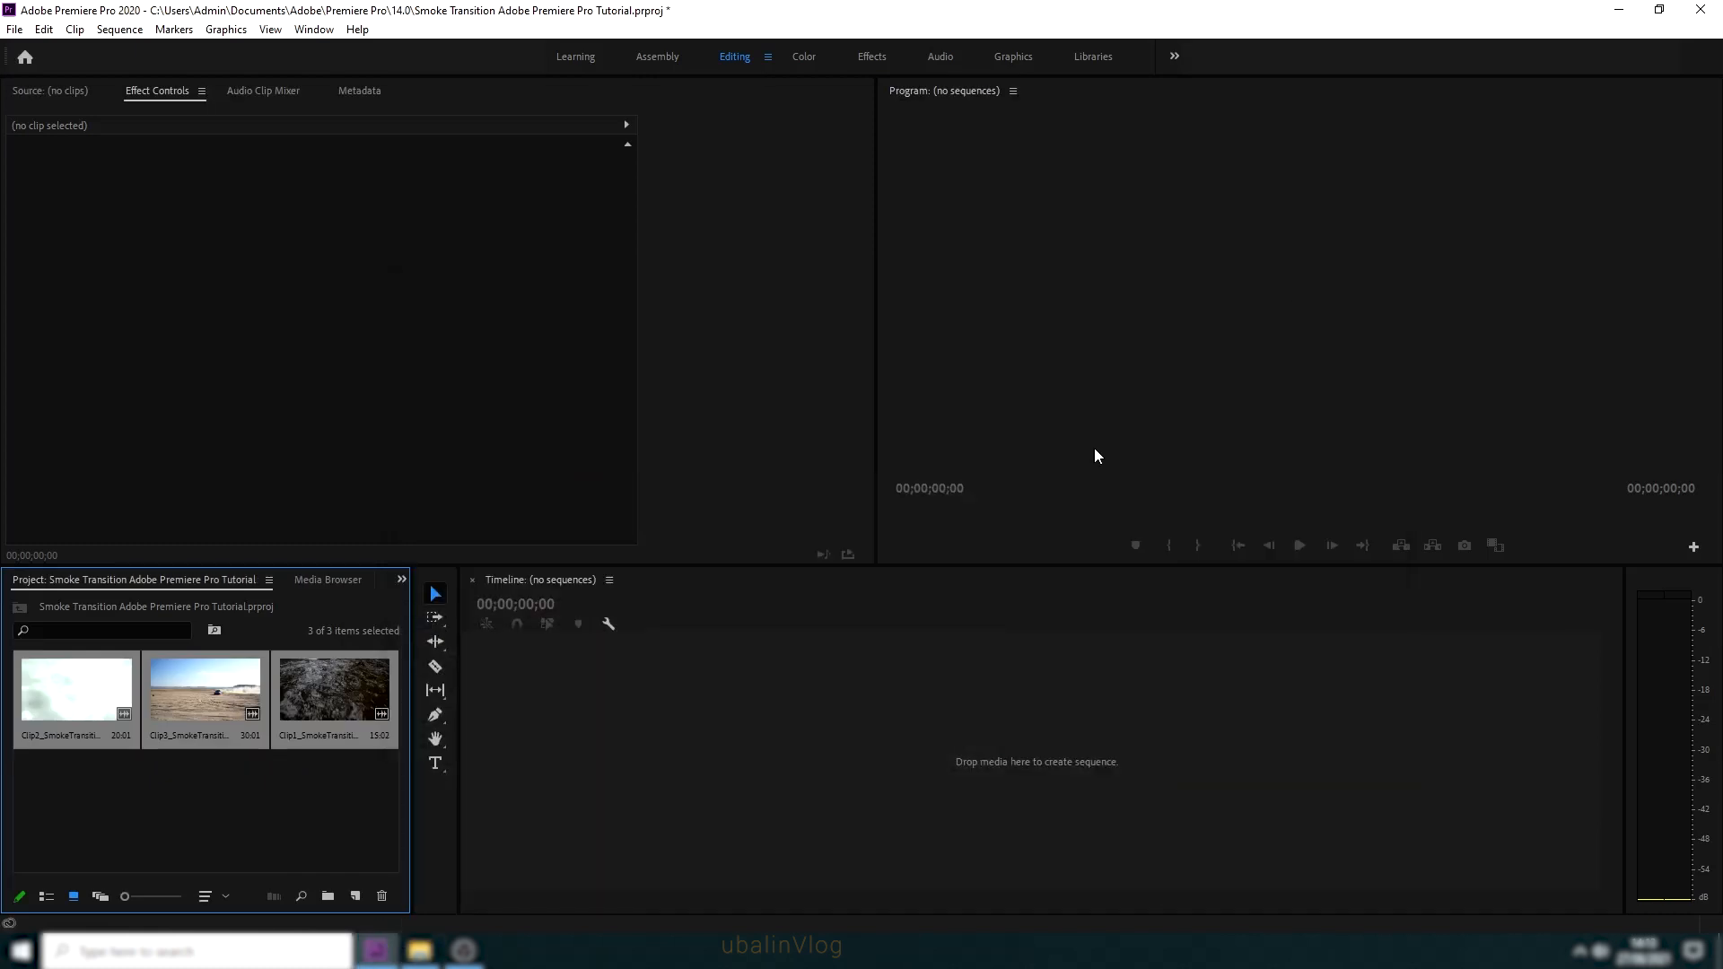
Create a sequence from Clip1_SmokeTransition and append Clip2_SmokeTransition and Clip3_SmokeTransition end to end after it
left_click(214, 851)
left_click(200, 725)
left_click_drag(344, 705, 496, 721)
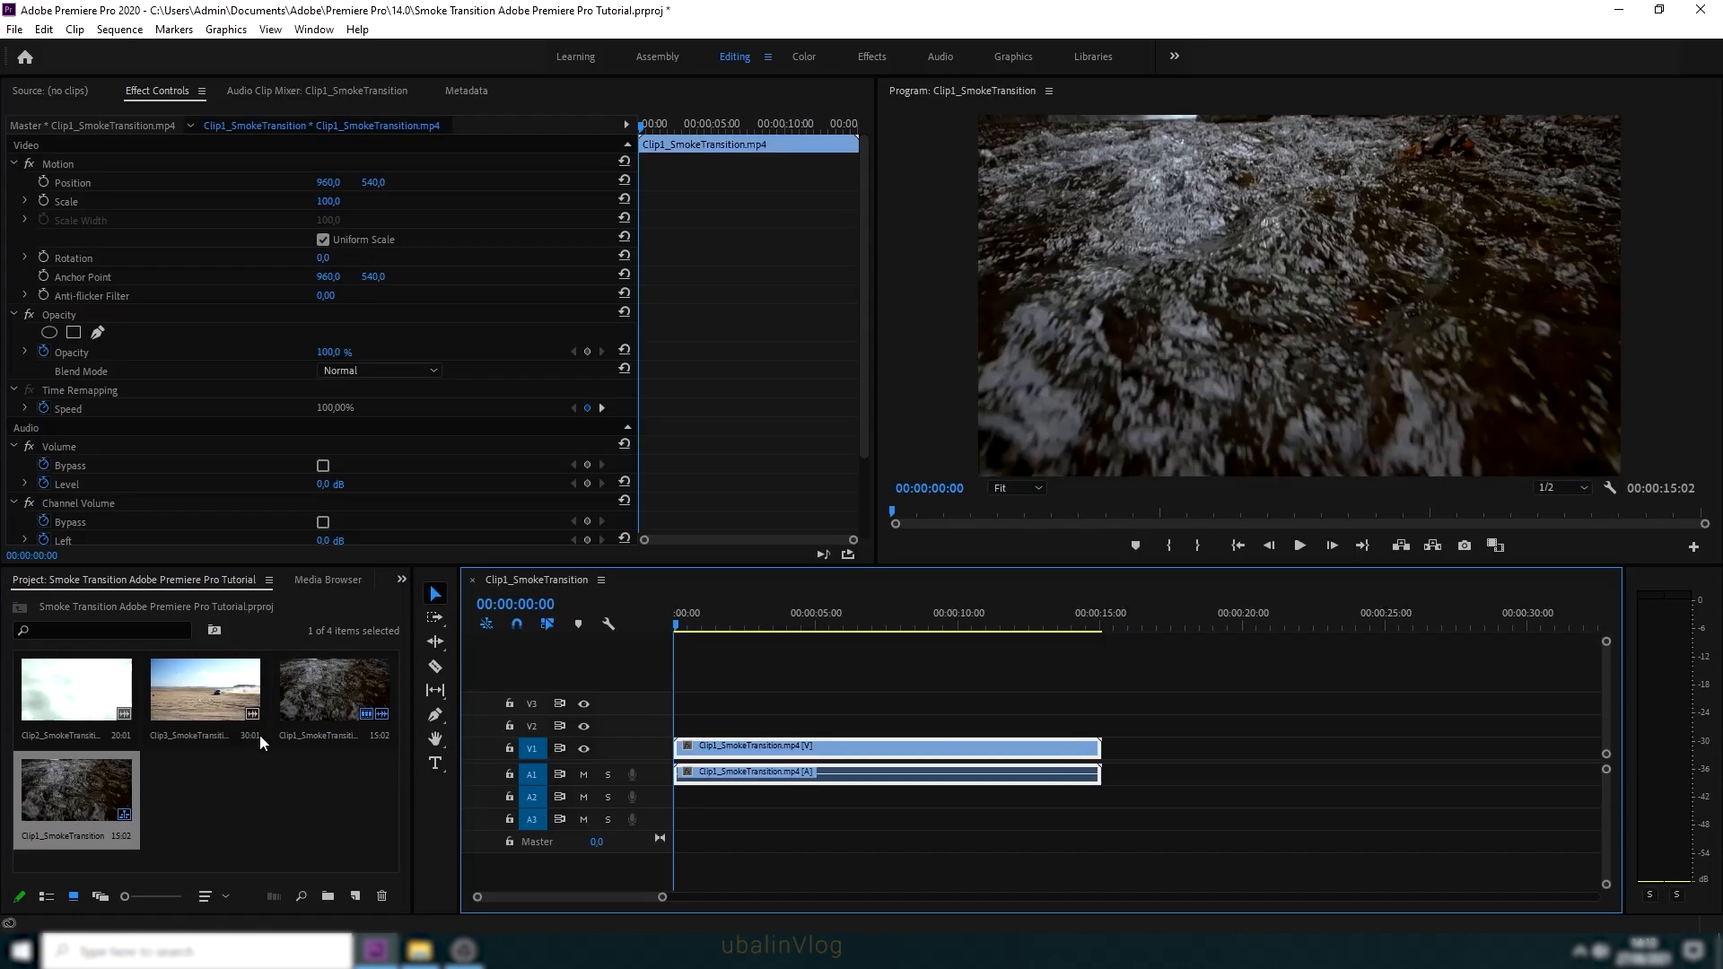
left_click_drag(72, 693, 1120, 779)
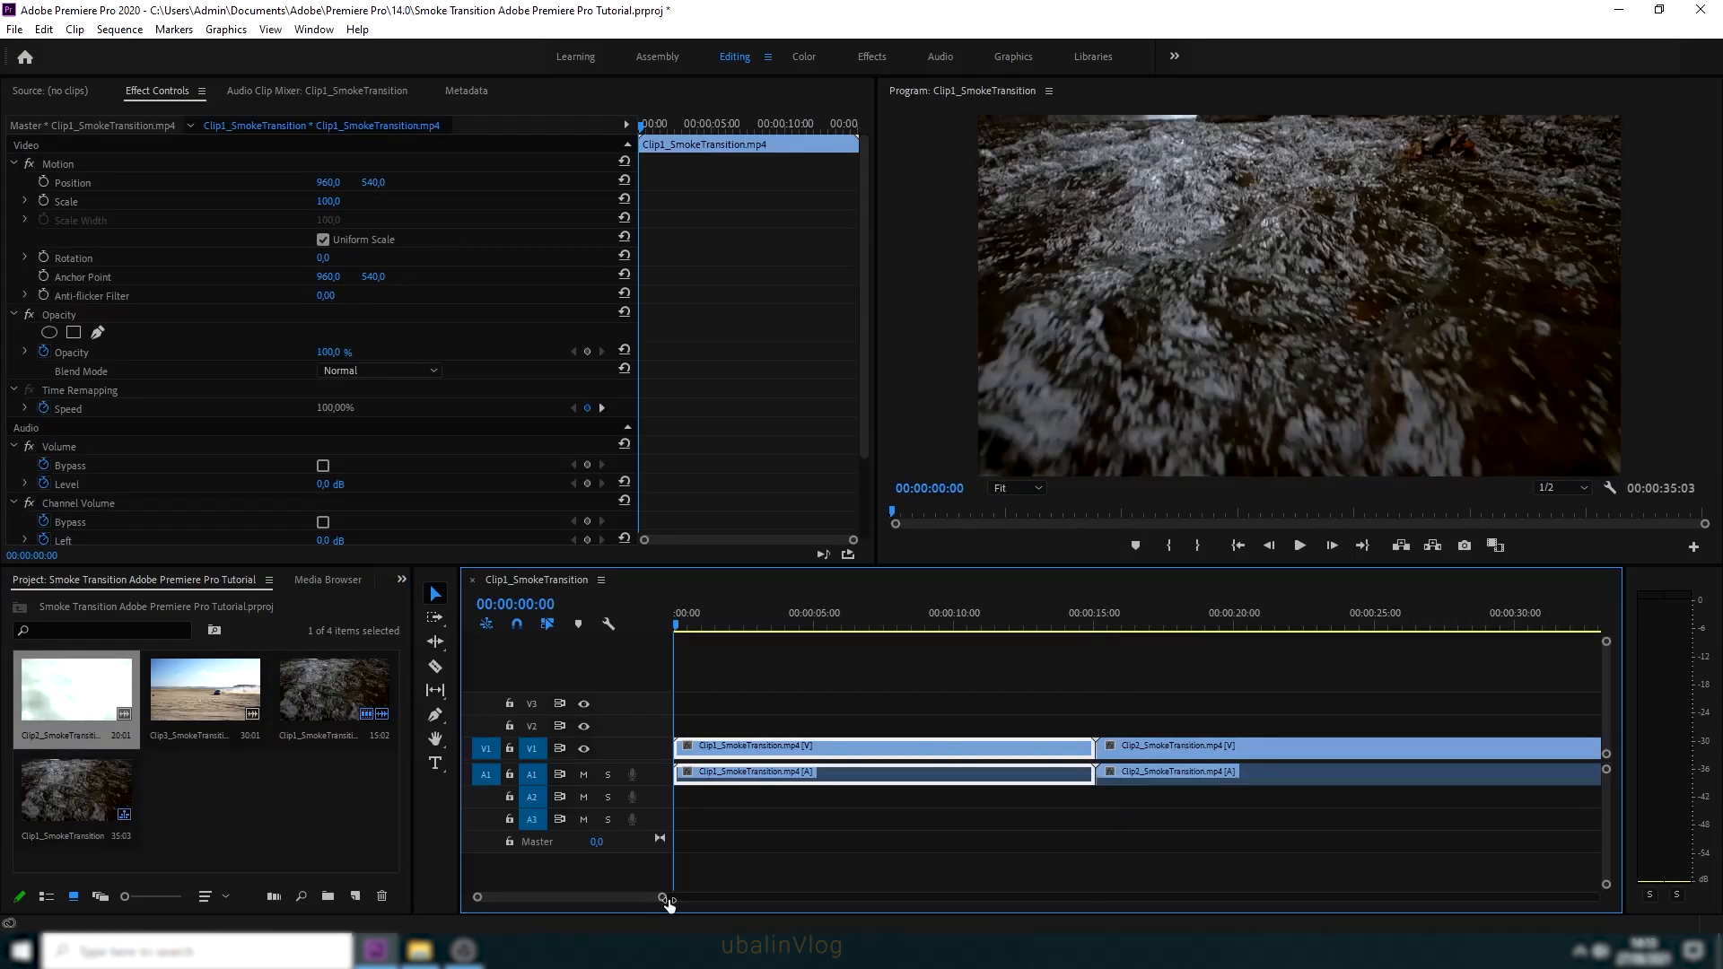
left_click_drag(669, 904, 757, 905)
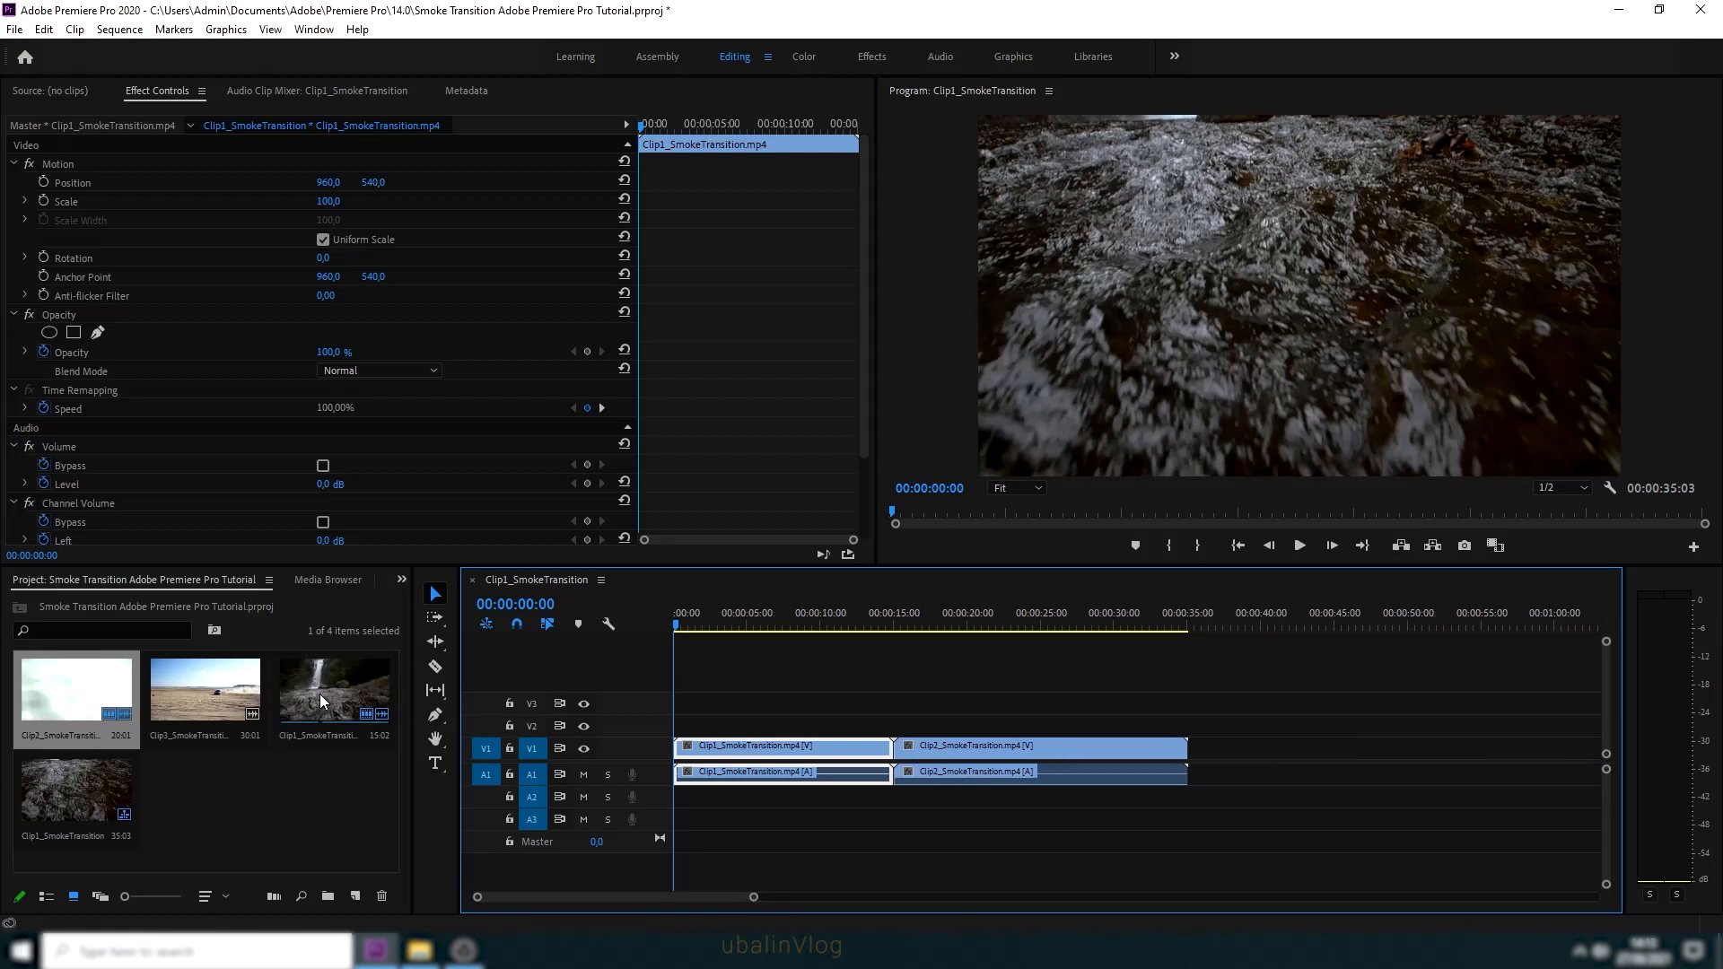
left_click_drag(217, 692, 1194, 759)
Unlink the Clip1_SmokeTransition video from its audio and delete the audio part
left_click(879, 619)
left_click_drag(866, 687, 862, 689)
right_click(777, 754)
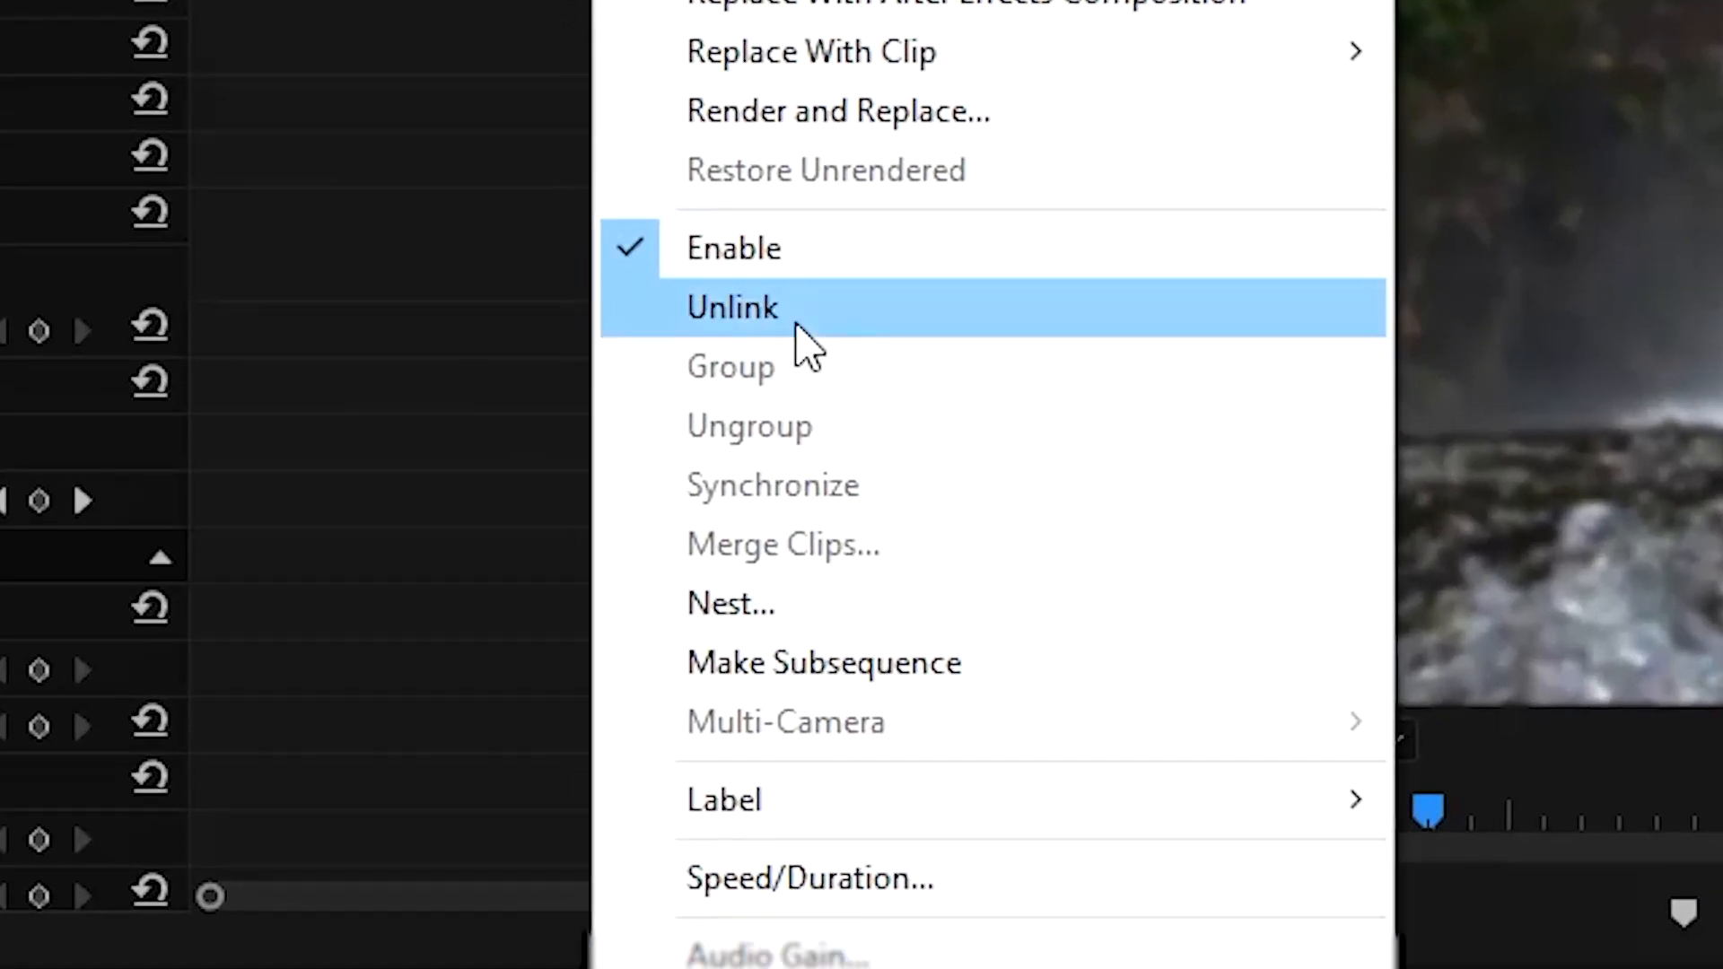
left_click(795, 323)
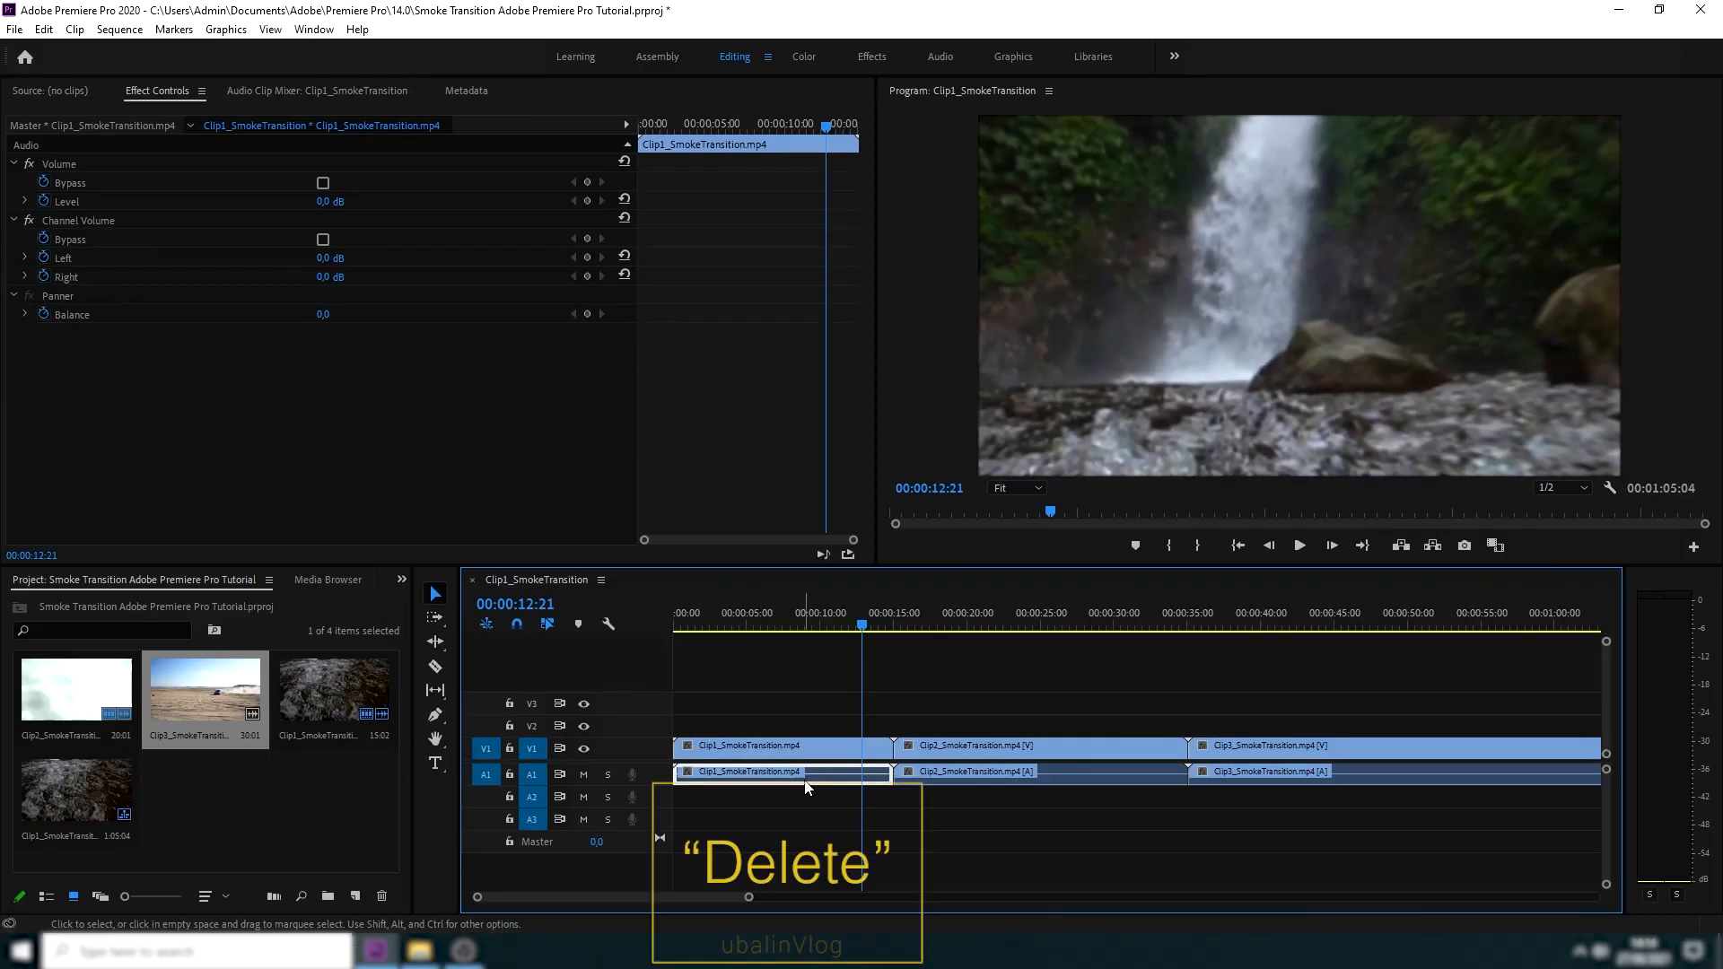
key("Delete")
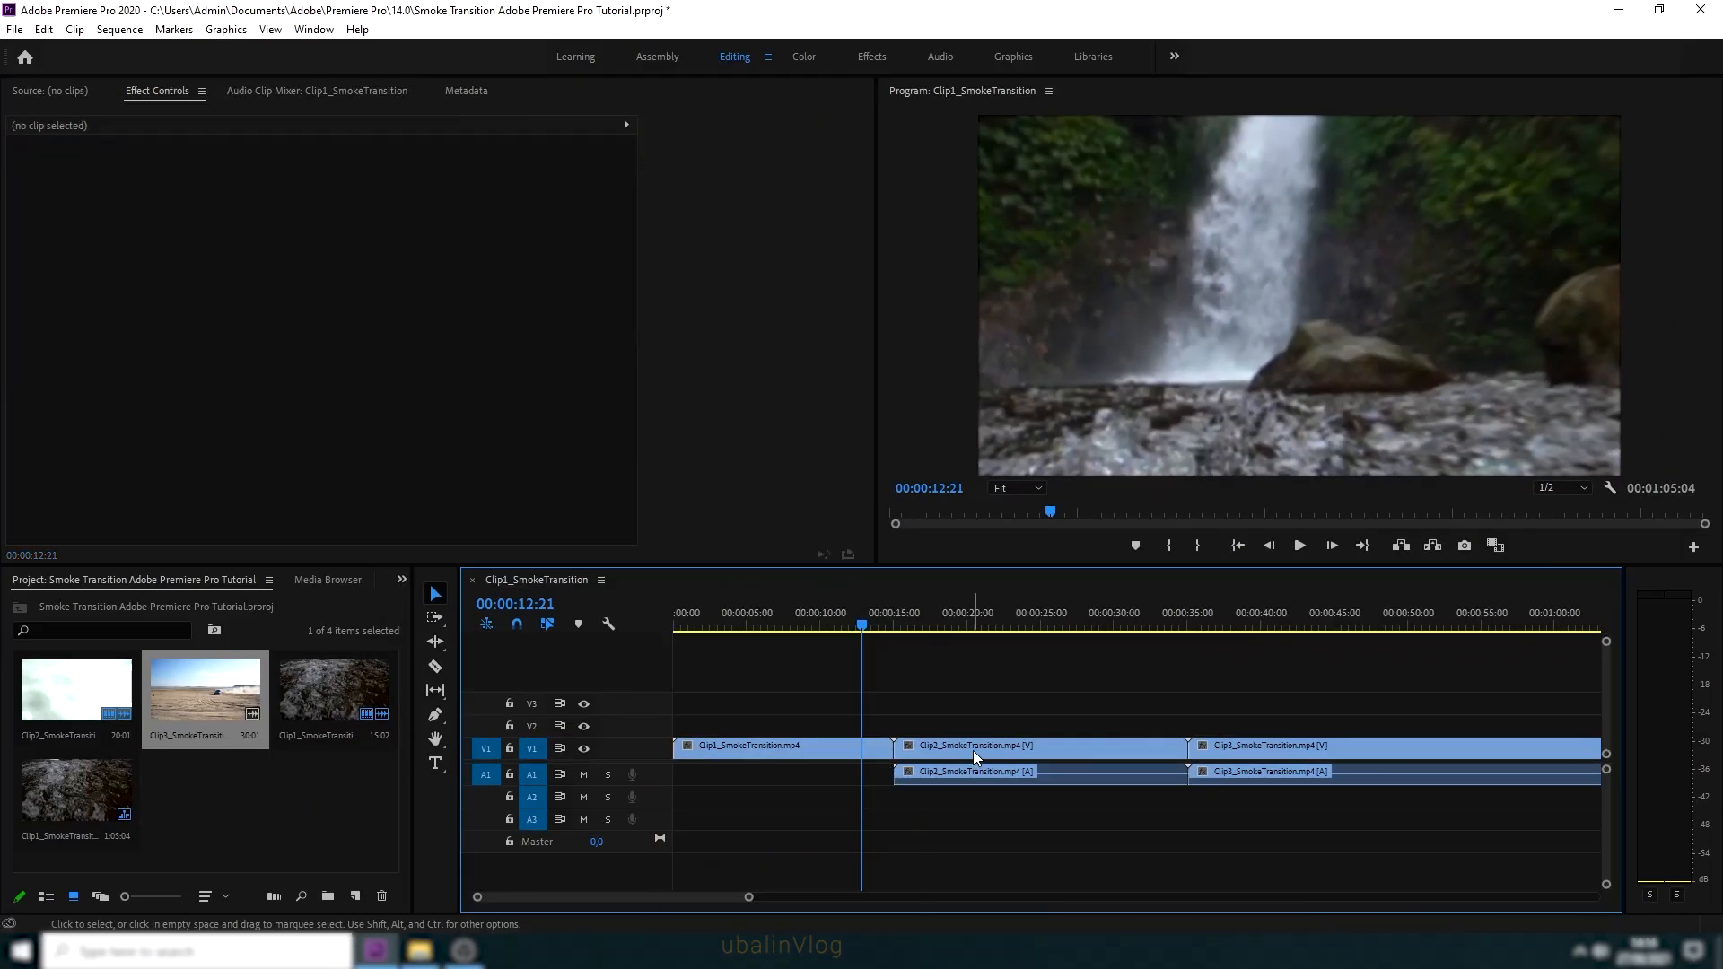
Unlink Clip2_SmokeTransition and Clip3_SmokeTransition from their audio and delete both audio parts
right_click(973, 750)
left_click(1020, 343)
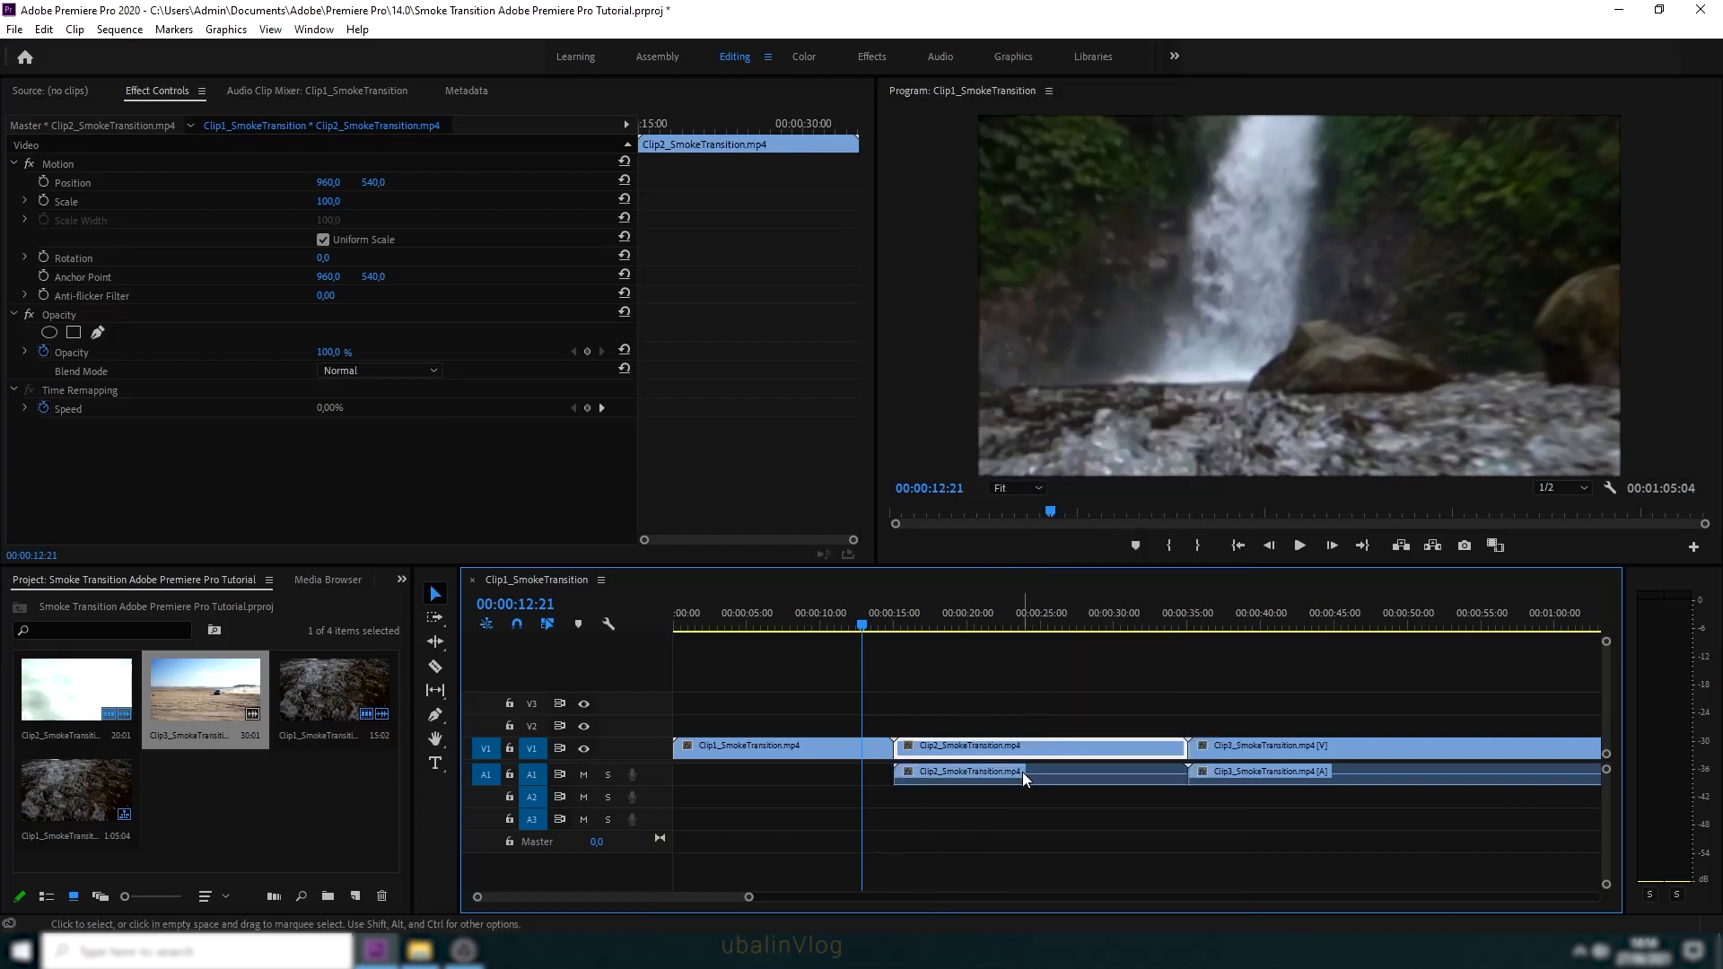
left_click(1022, 772)
key("Delete")
right_click(1251, 746)
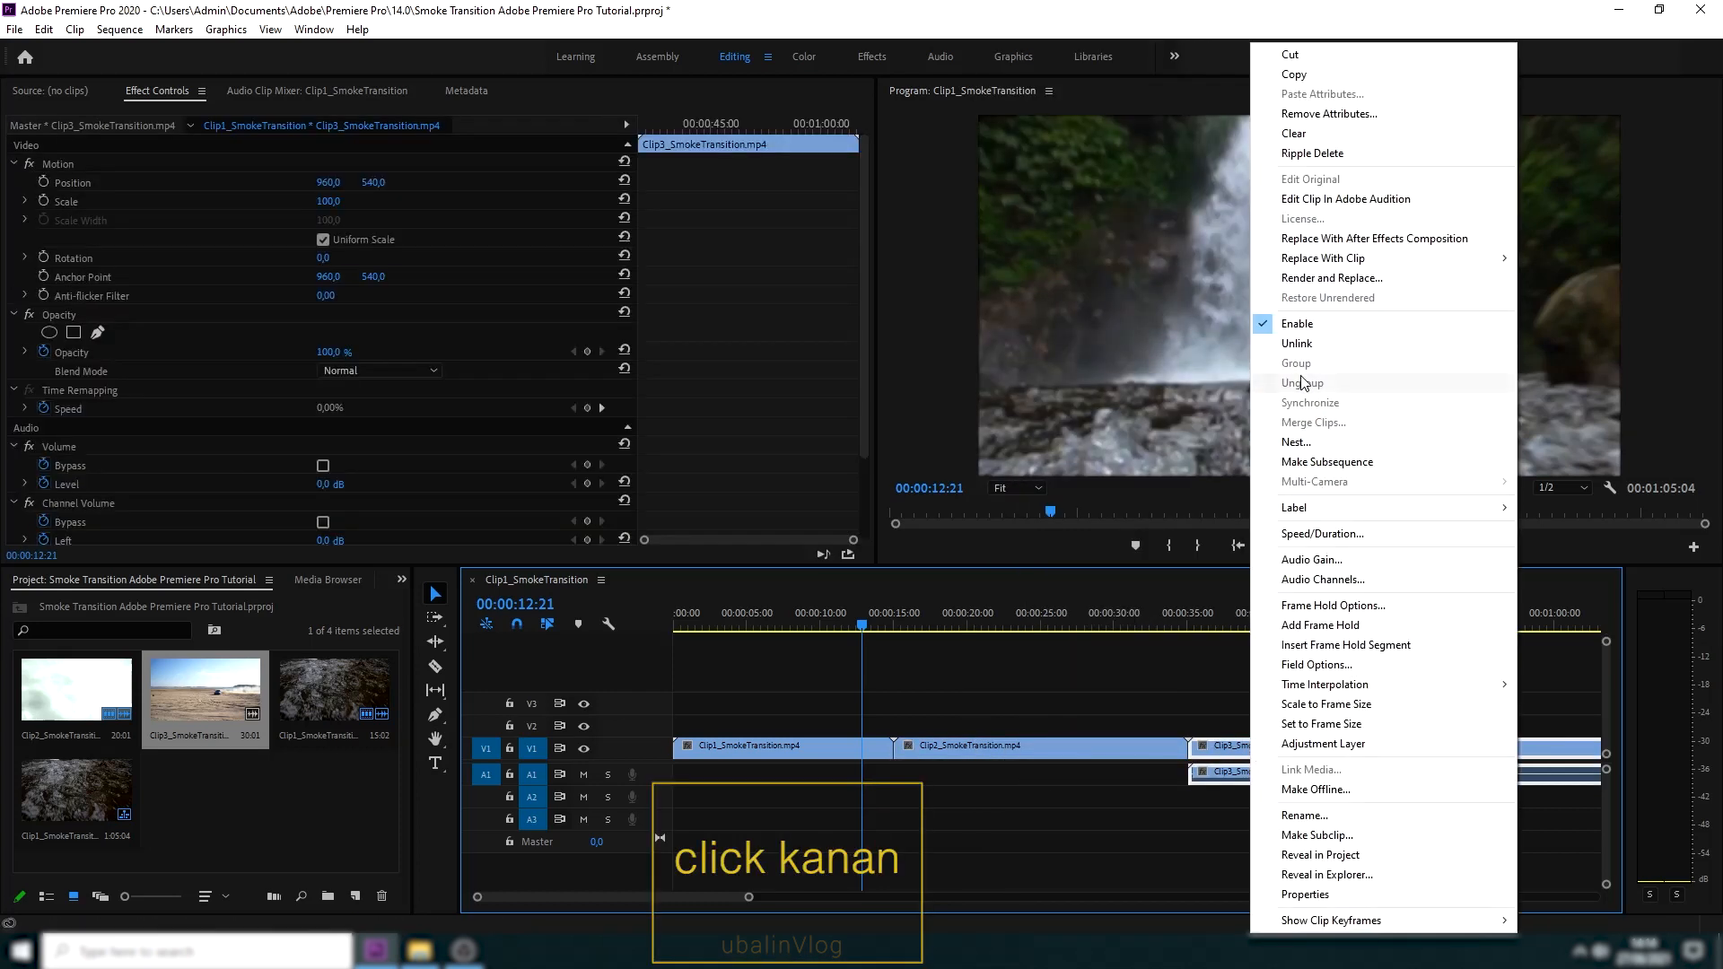
left_click(1297, 343)
left_click(1308, 779)
key("Delete")
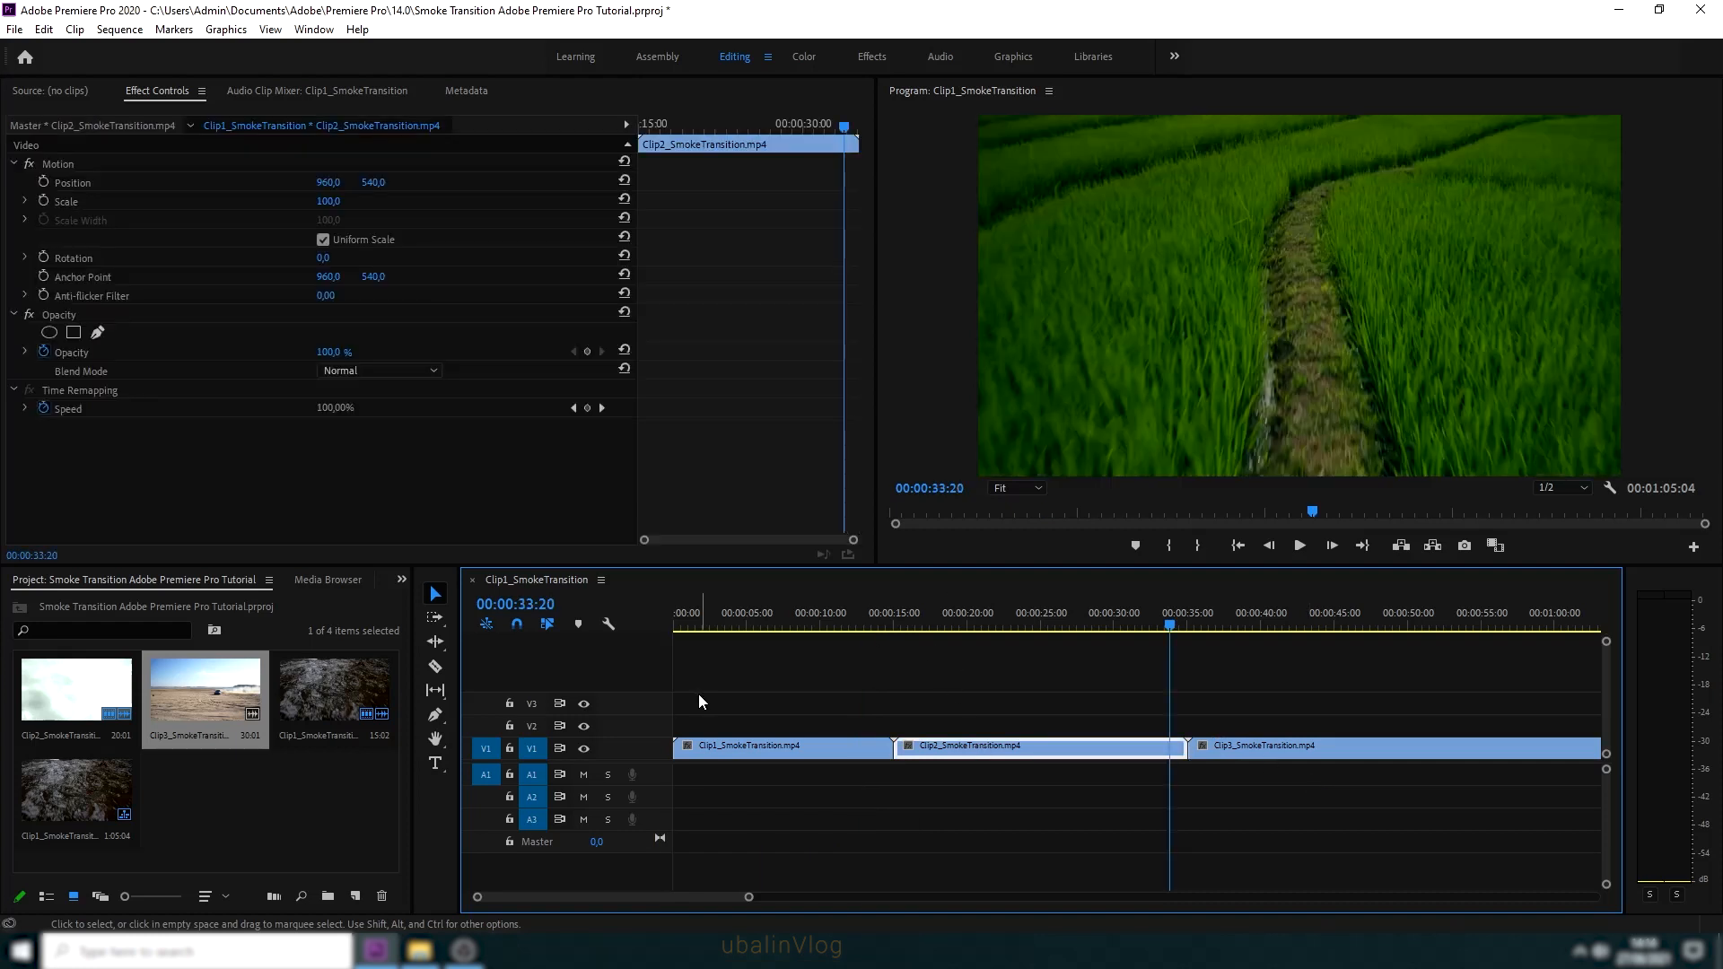
Move Clip1 and Clip2 up to track V2 and shift Clip3 on V1 earlier so it starts beneath Clip2's end
left_click_drag(698, 693, 988, 803)
left_click_drag(817, 742, 816, 726)
left_click_drag(1289, 749, 1272, 747)
Trim about the first 7.5 seconds off Clip1_SmokeTransition and close the gap left at the sequence start
left_click(713, 726)
left_click(677, 622)
left_click(1300, 545)
left_click(1304, 546)
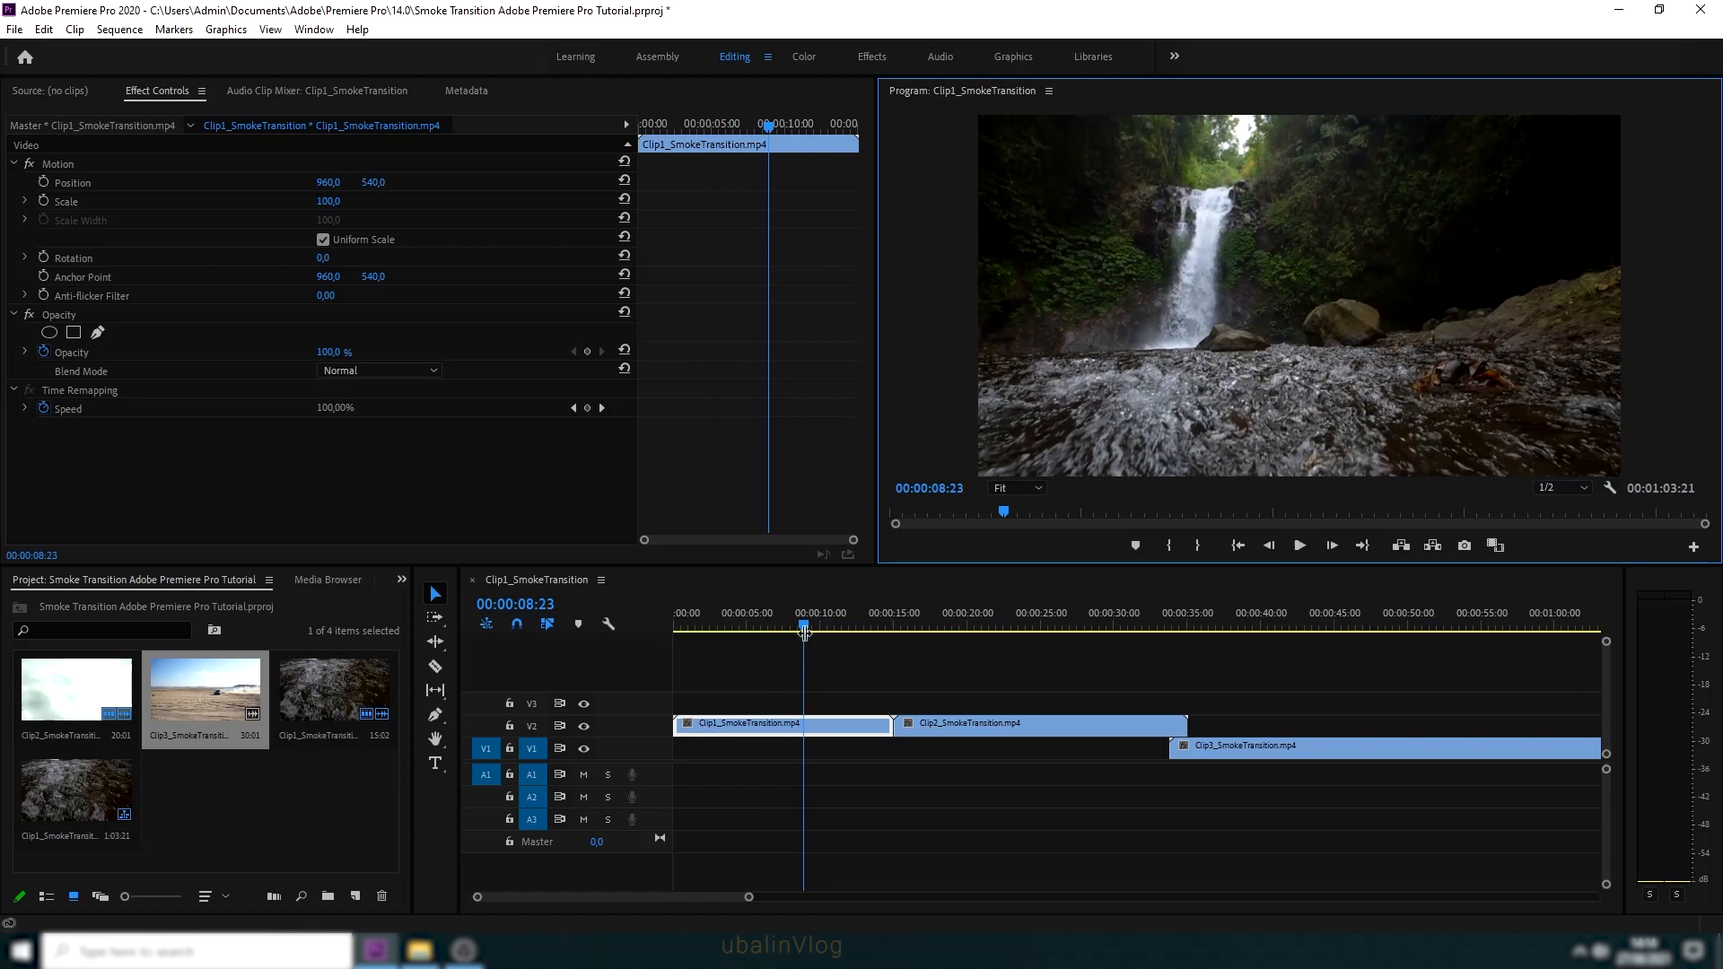
left_click_drag(805, 625, 784, 624)
left_click_drag(675, 728, 784, 727)
left_click_drag(785, 625, 881, 645)
right_click(746, 729)
left_click(783, 741)
Apply the default transition at the cut between Clip1 and Clip2 on track V2
left_click(676, 625)
left_click_drag(678, 631, 768, 655)
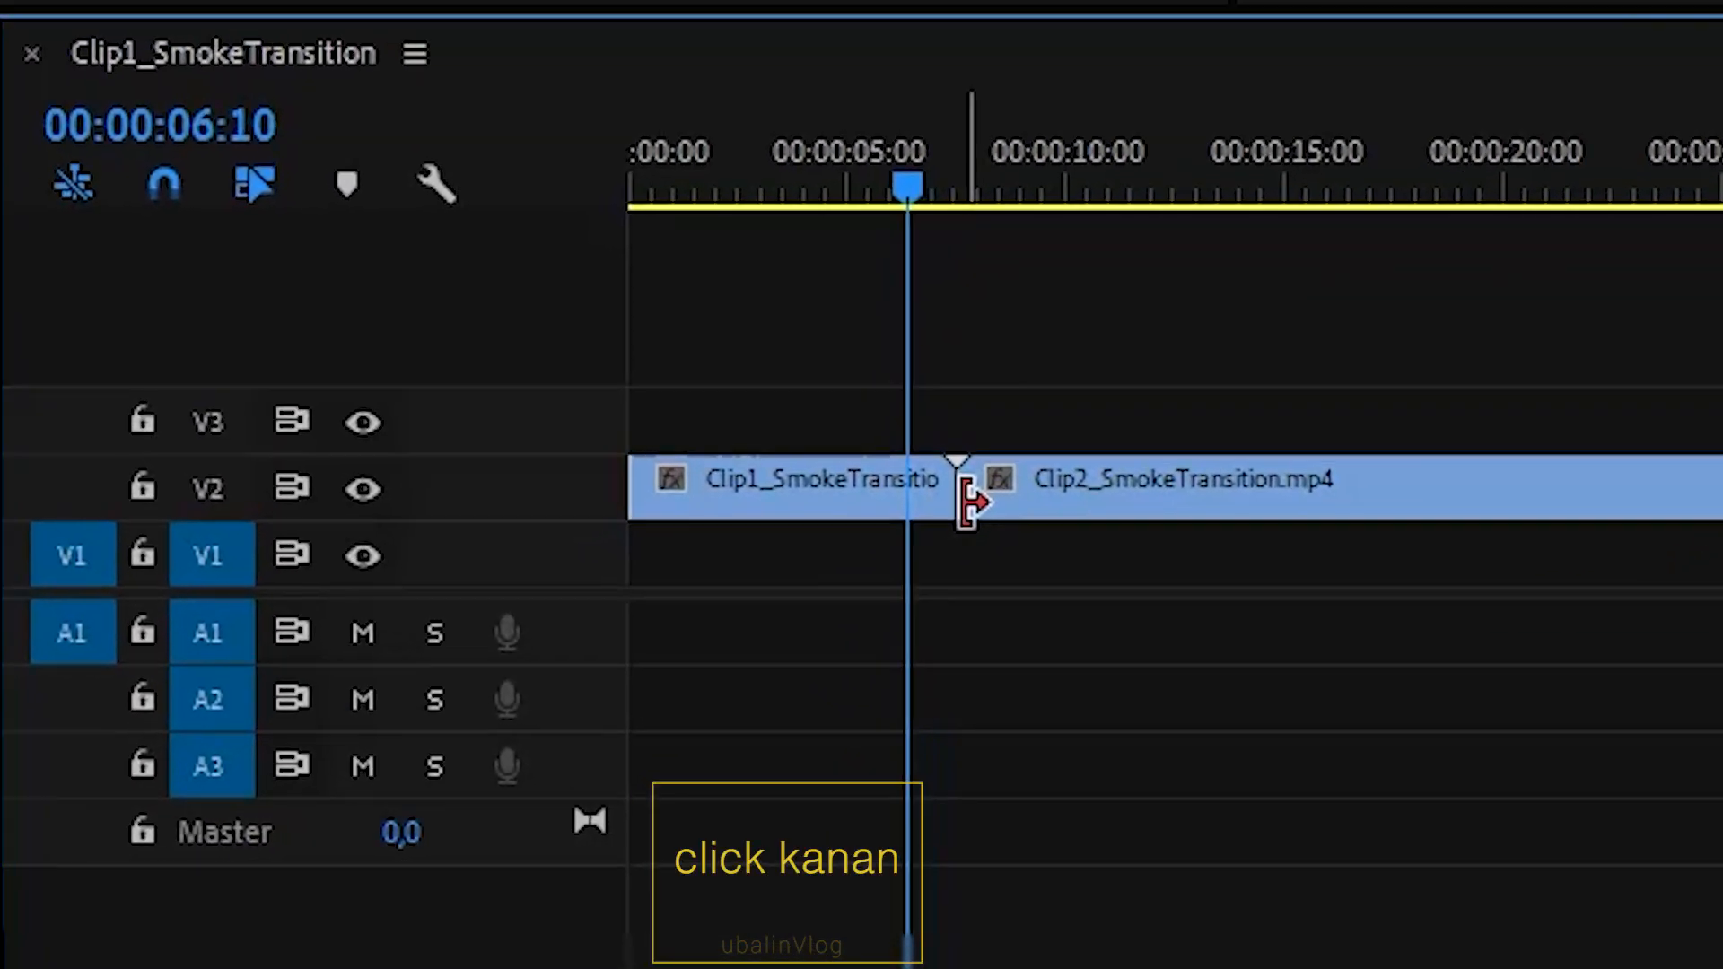
right_click(968, 502)
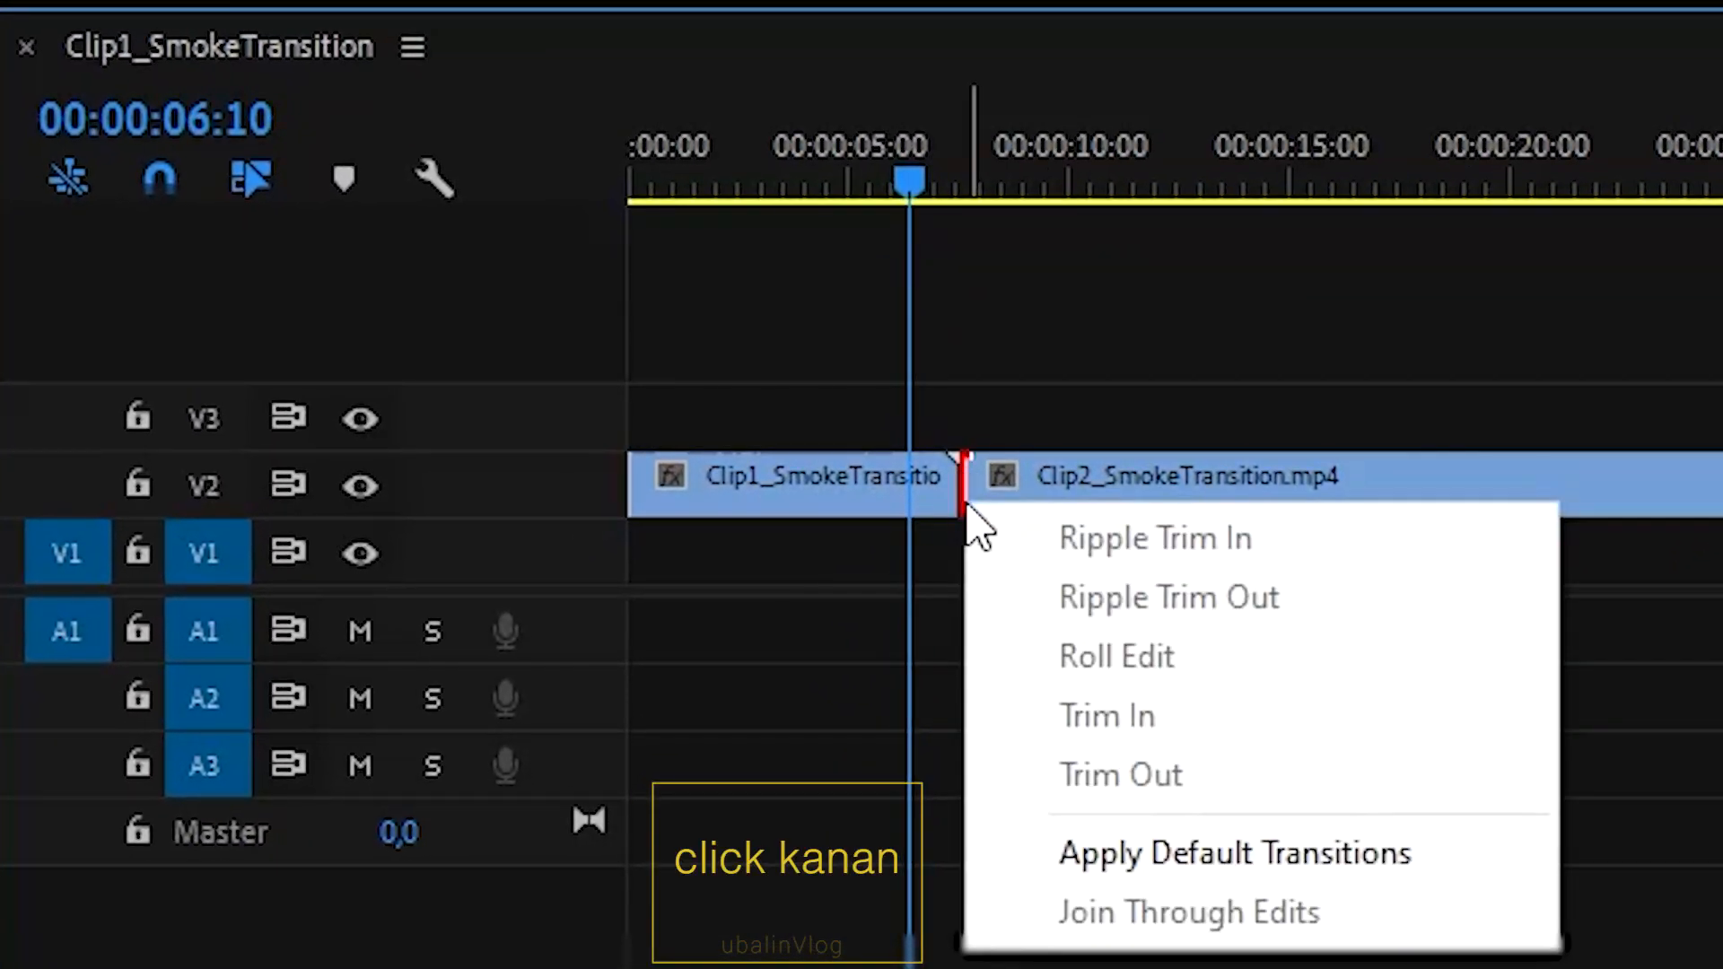
left_click(1129, 864)
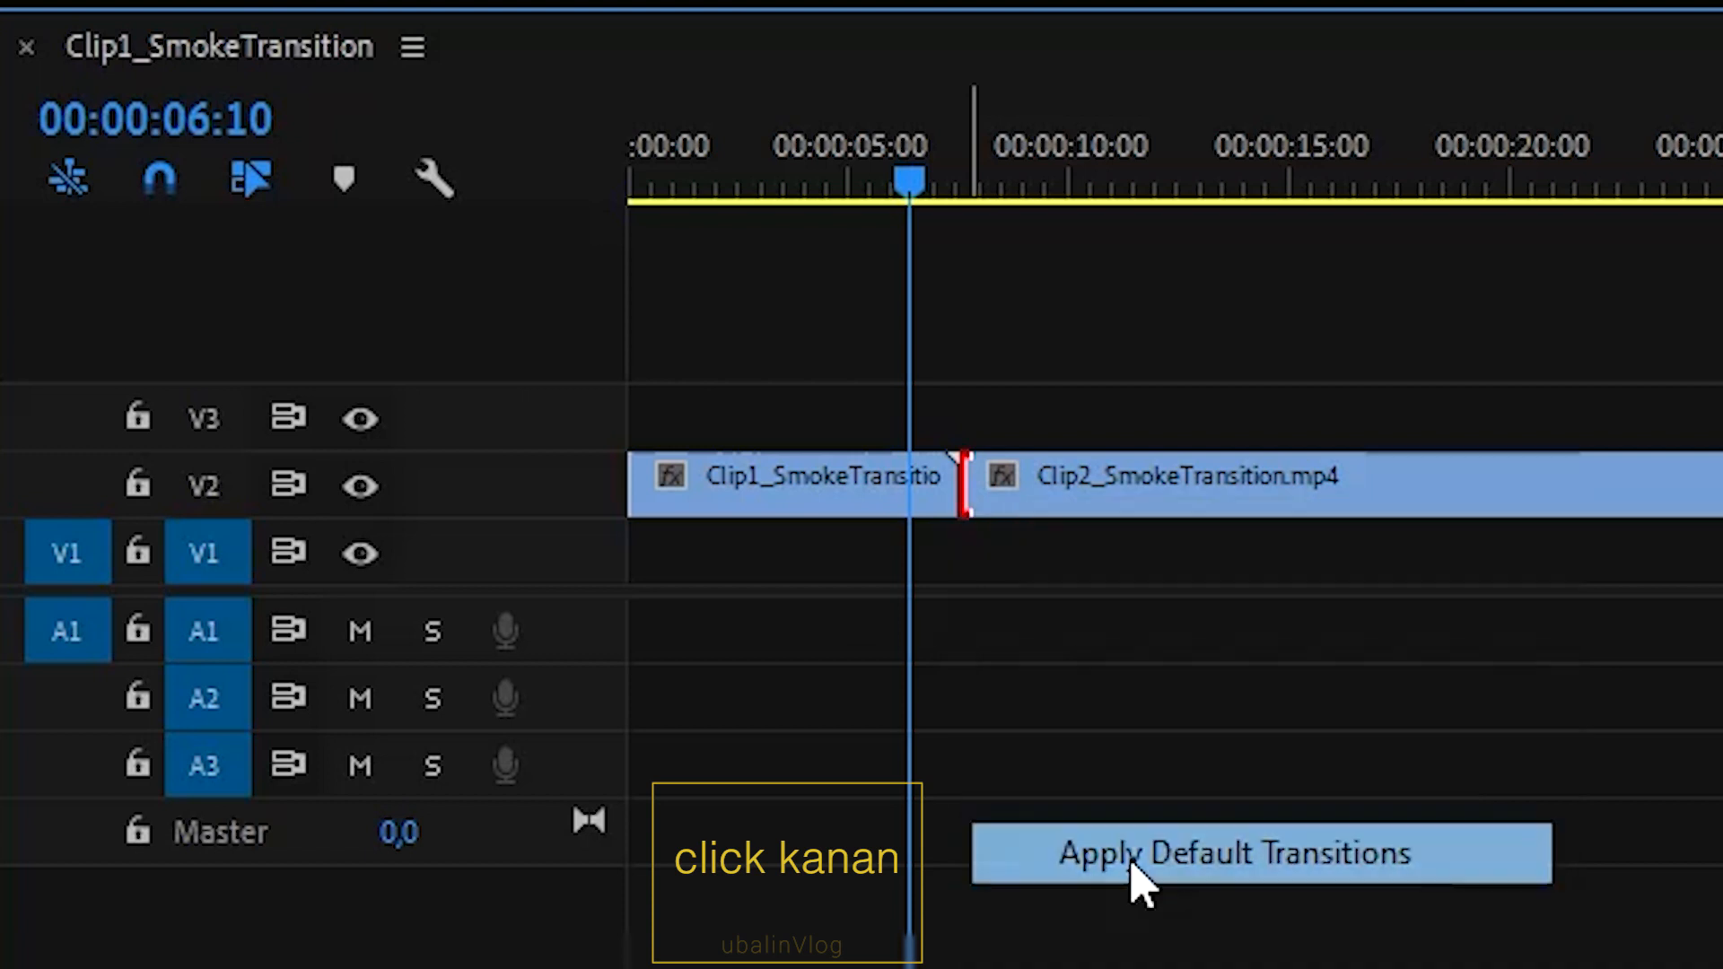
left_click(960, 486)
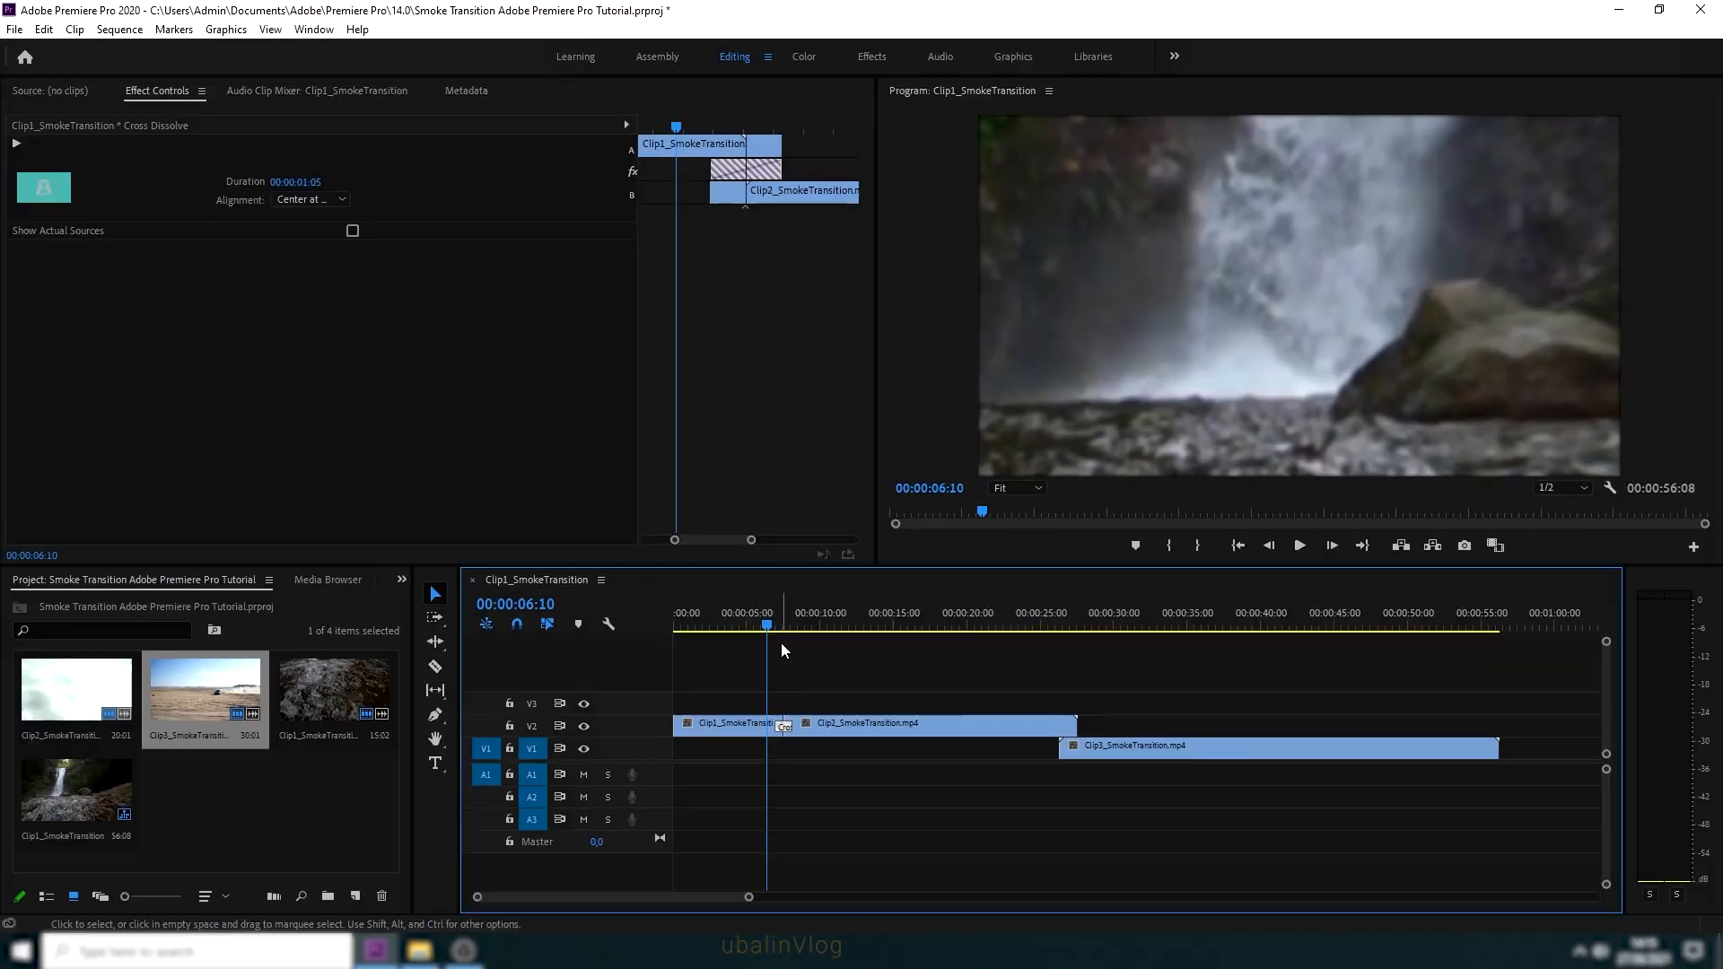
left_click_drag(769, 630, 687, 742)
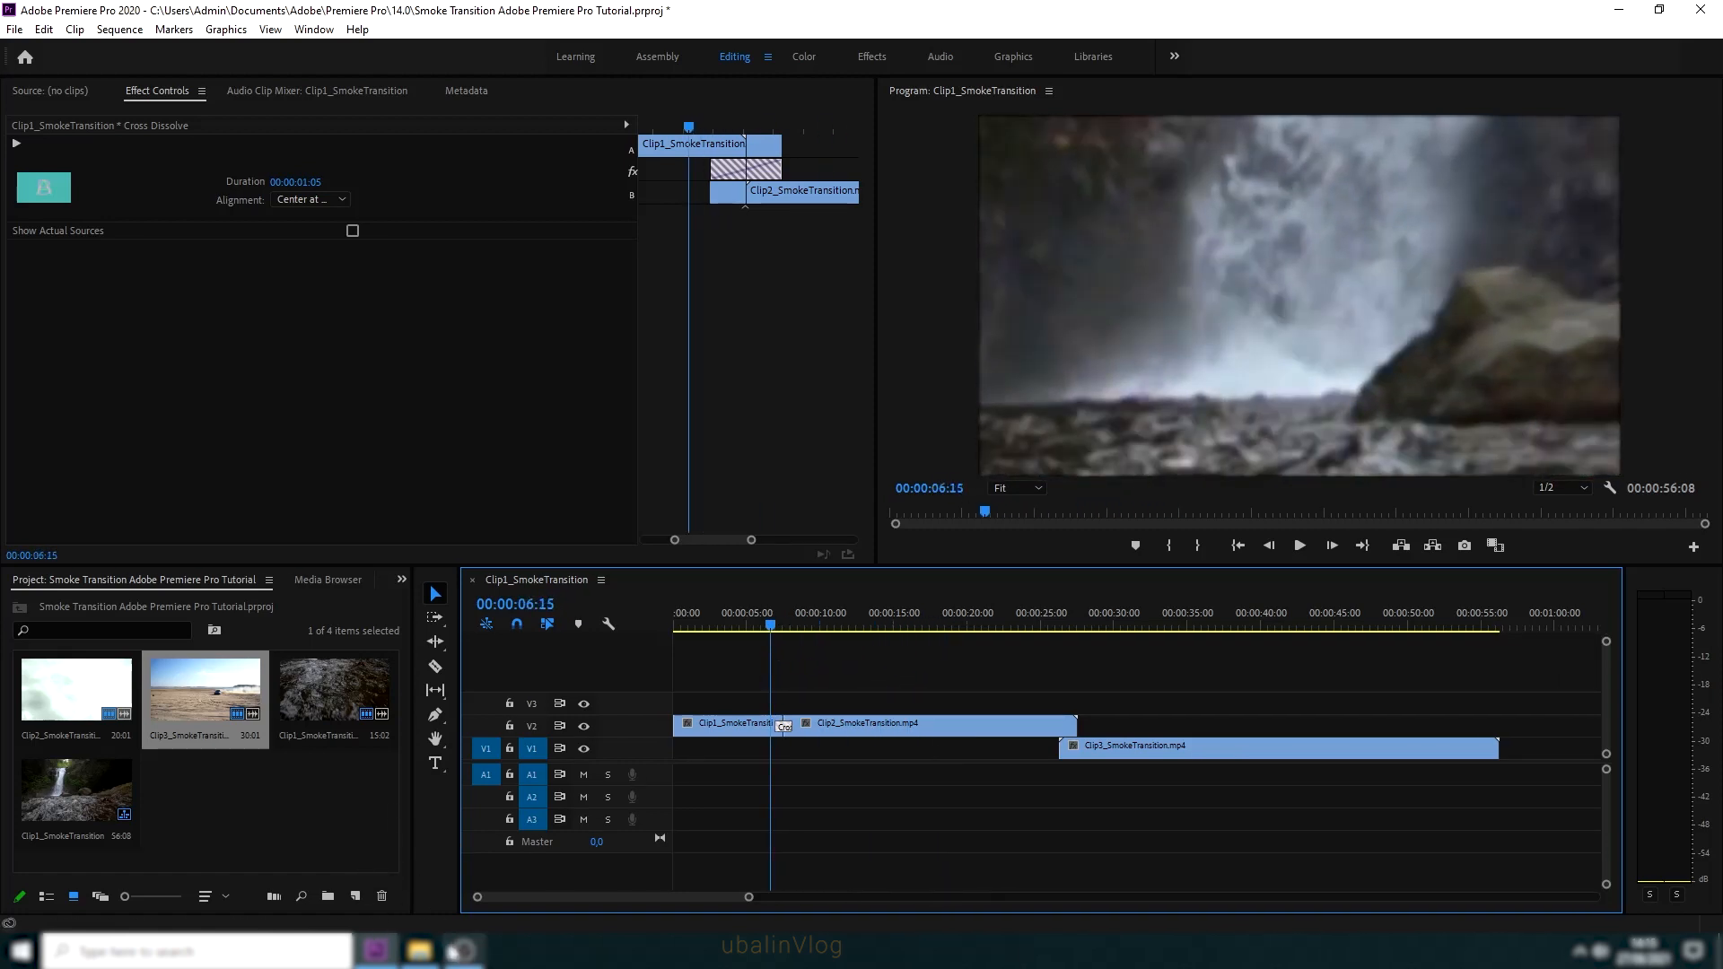
Import Cloud Rising Plume 2.mp4, Fog 01 and the Free Haze white smoke footage from the Smoke Transition folder
mouse_move(419, 950)
left_click(419, 875)
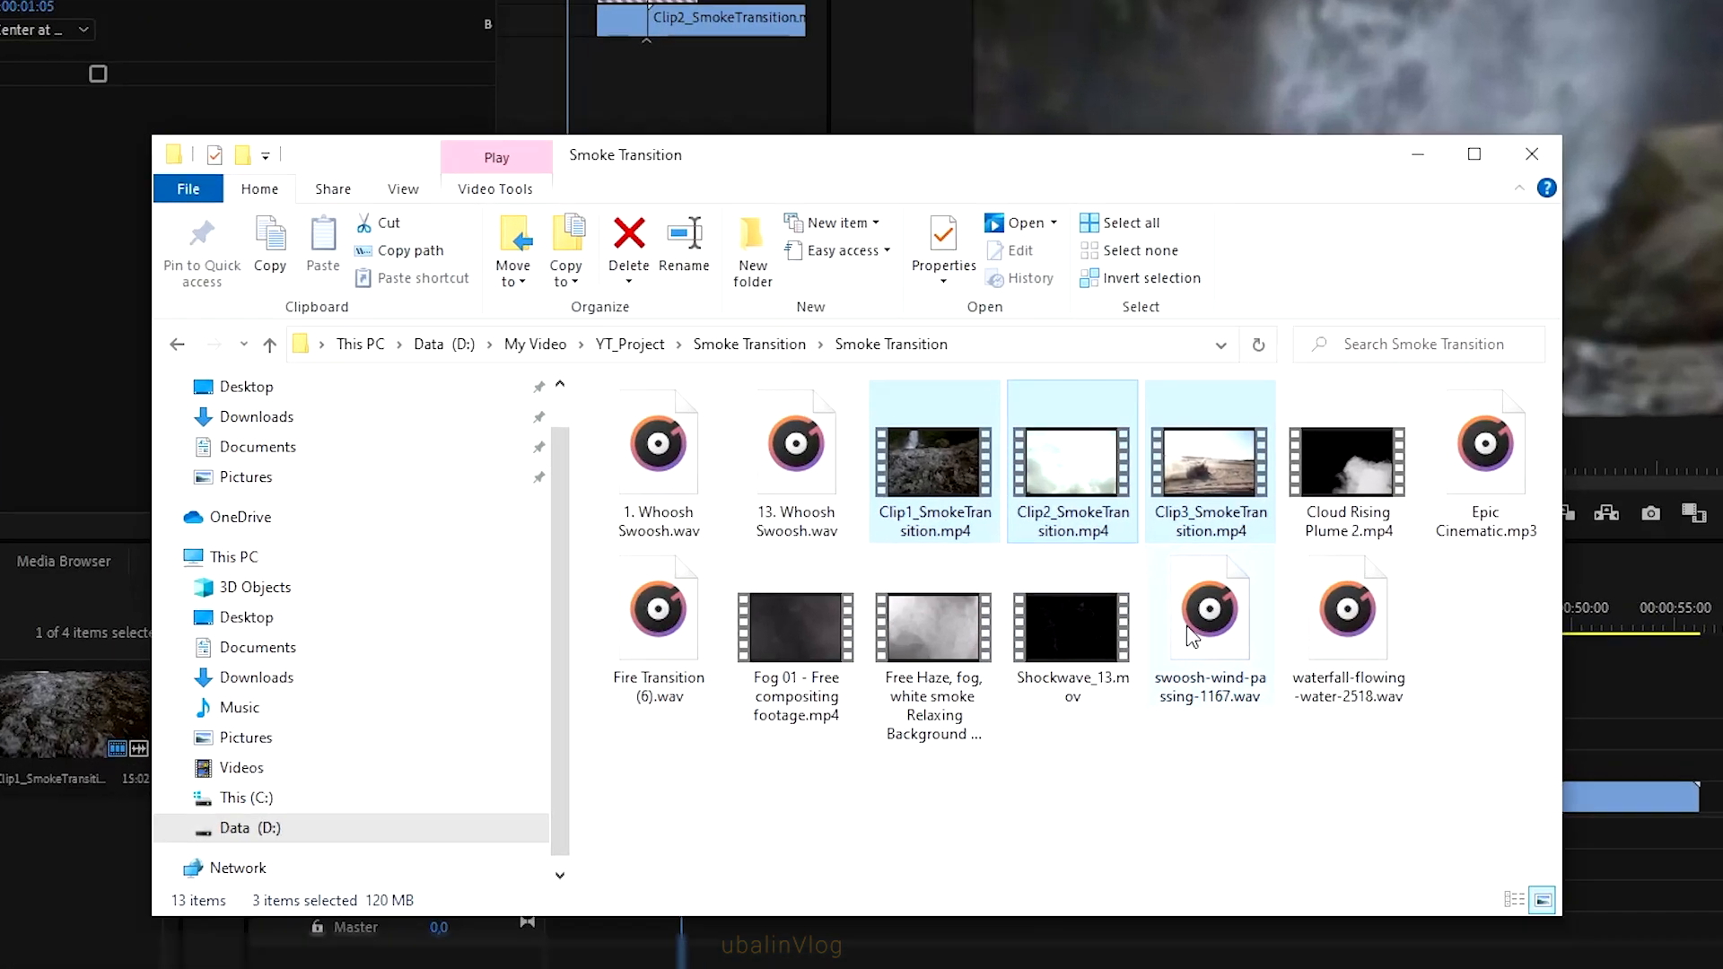
left_click(1375, 481)
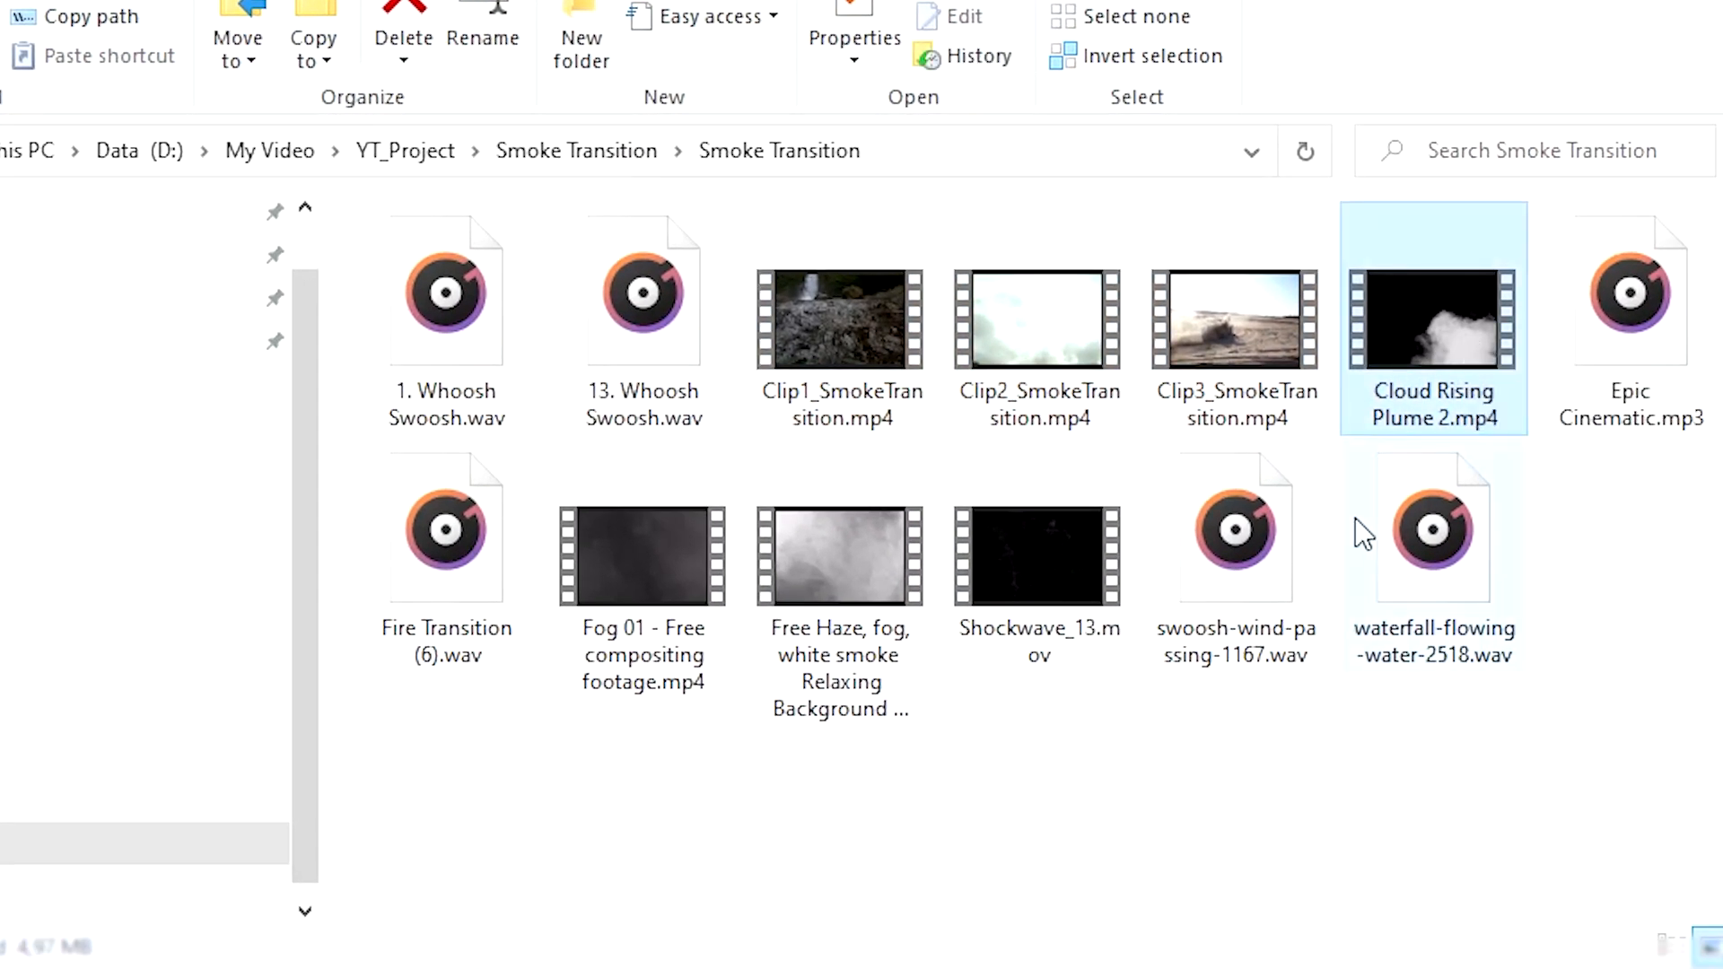
left_click(646, 567, "ctrl")
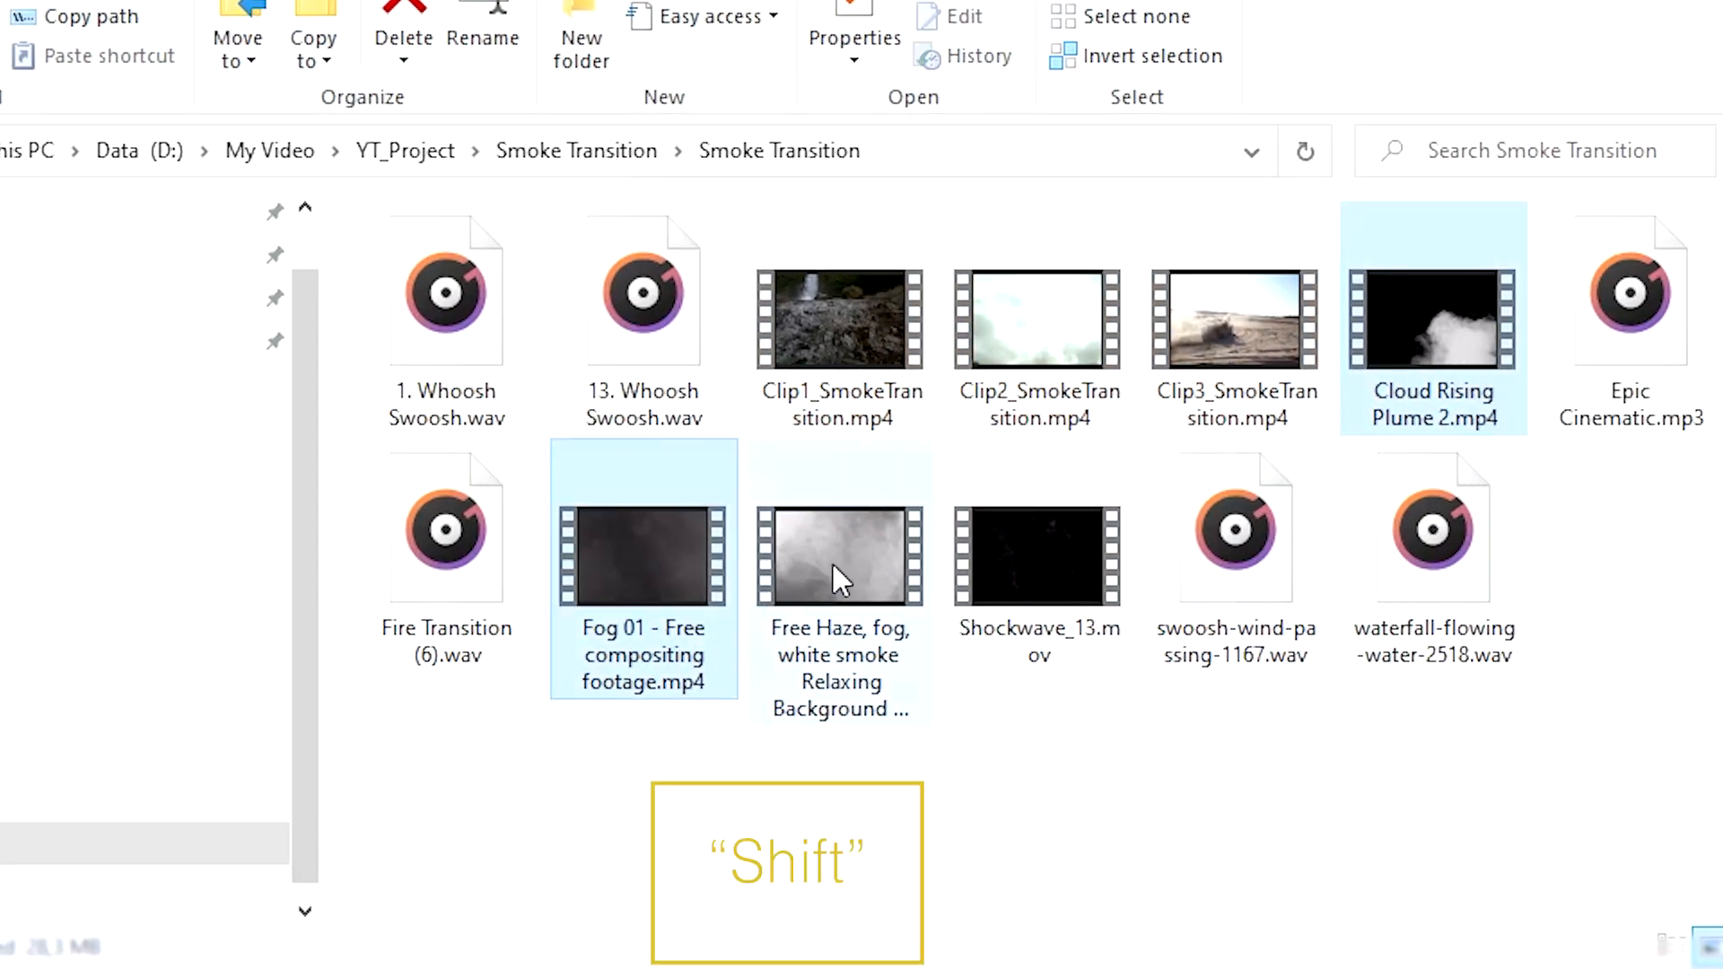
left_click(831, 562, "ctrl")
left_click_drag(832, 562, 0, 935)
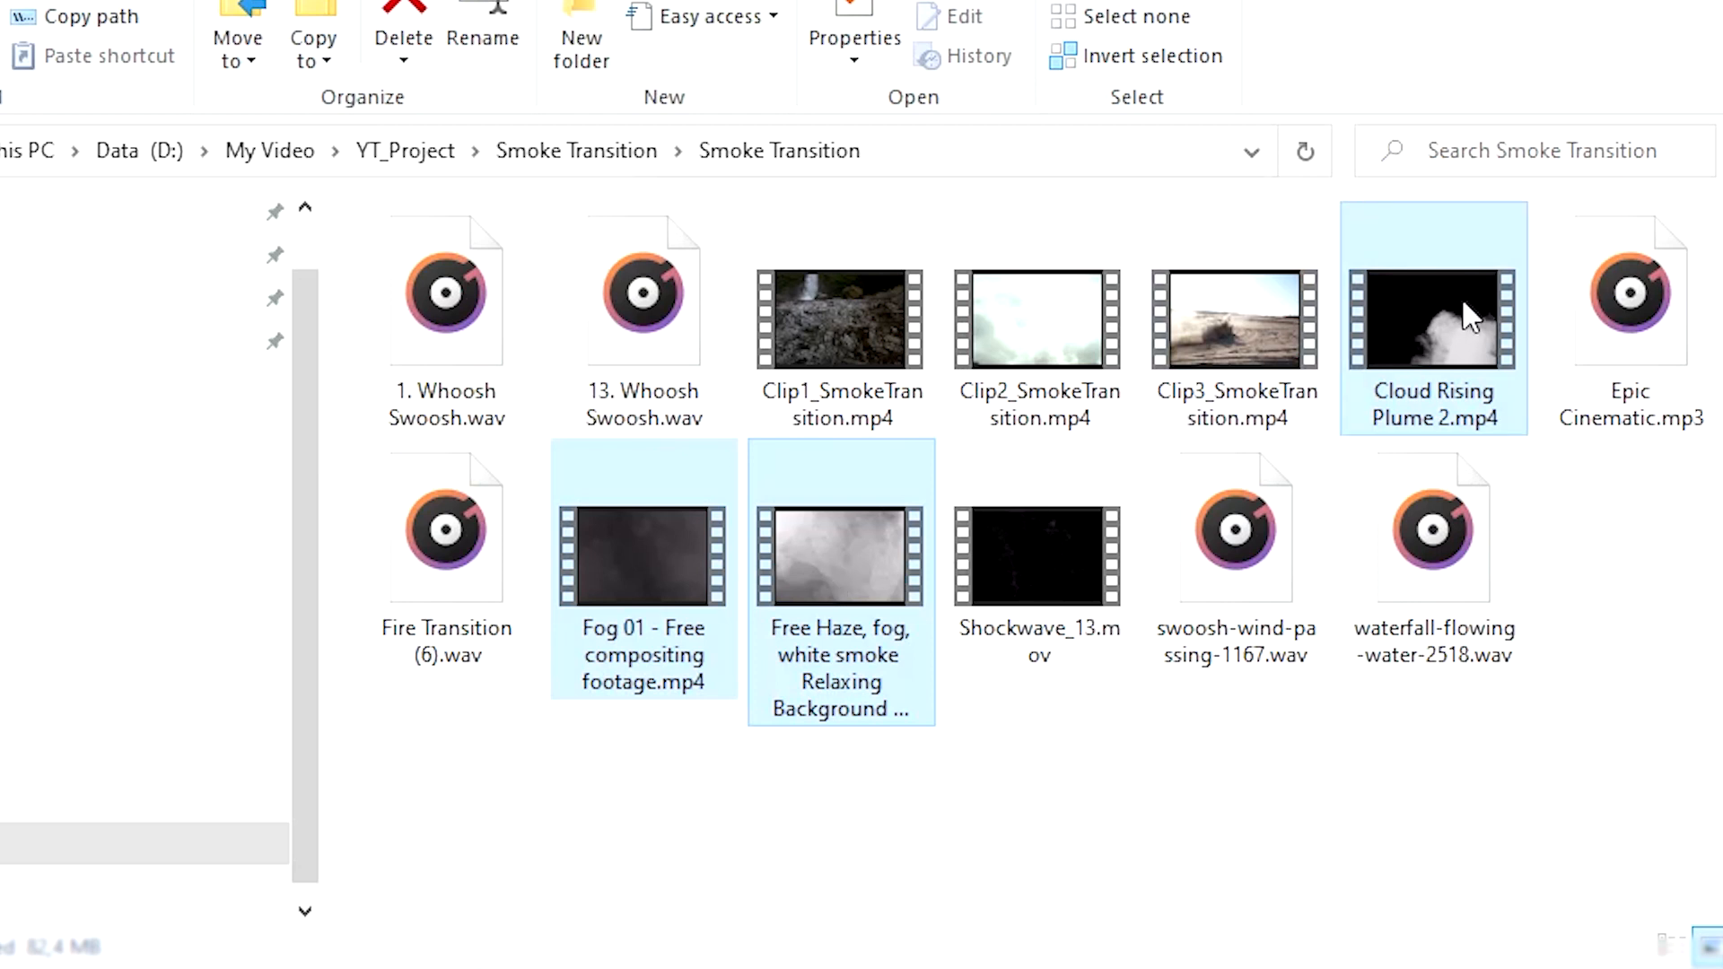
left_click_drag(283, 816, 284, 816)
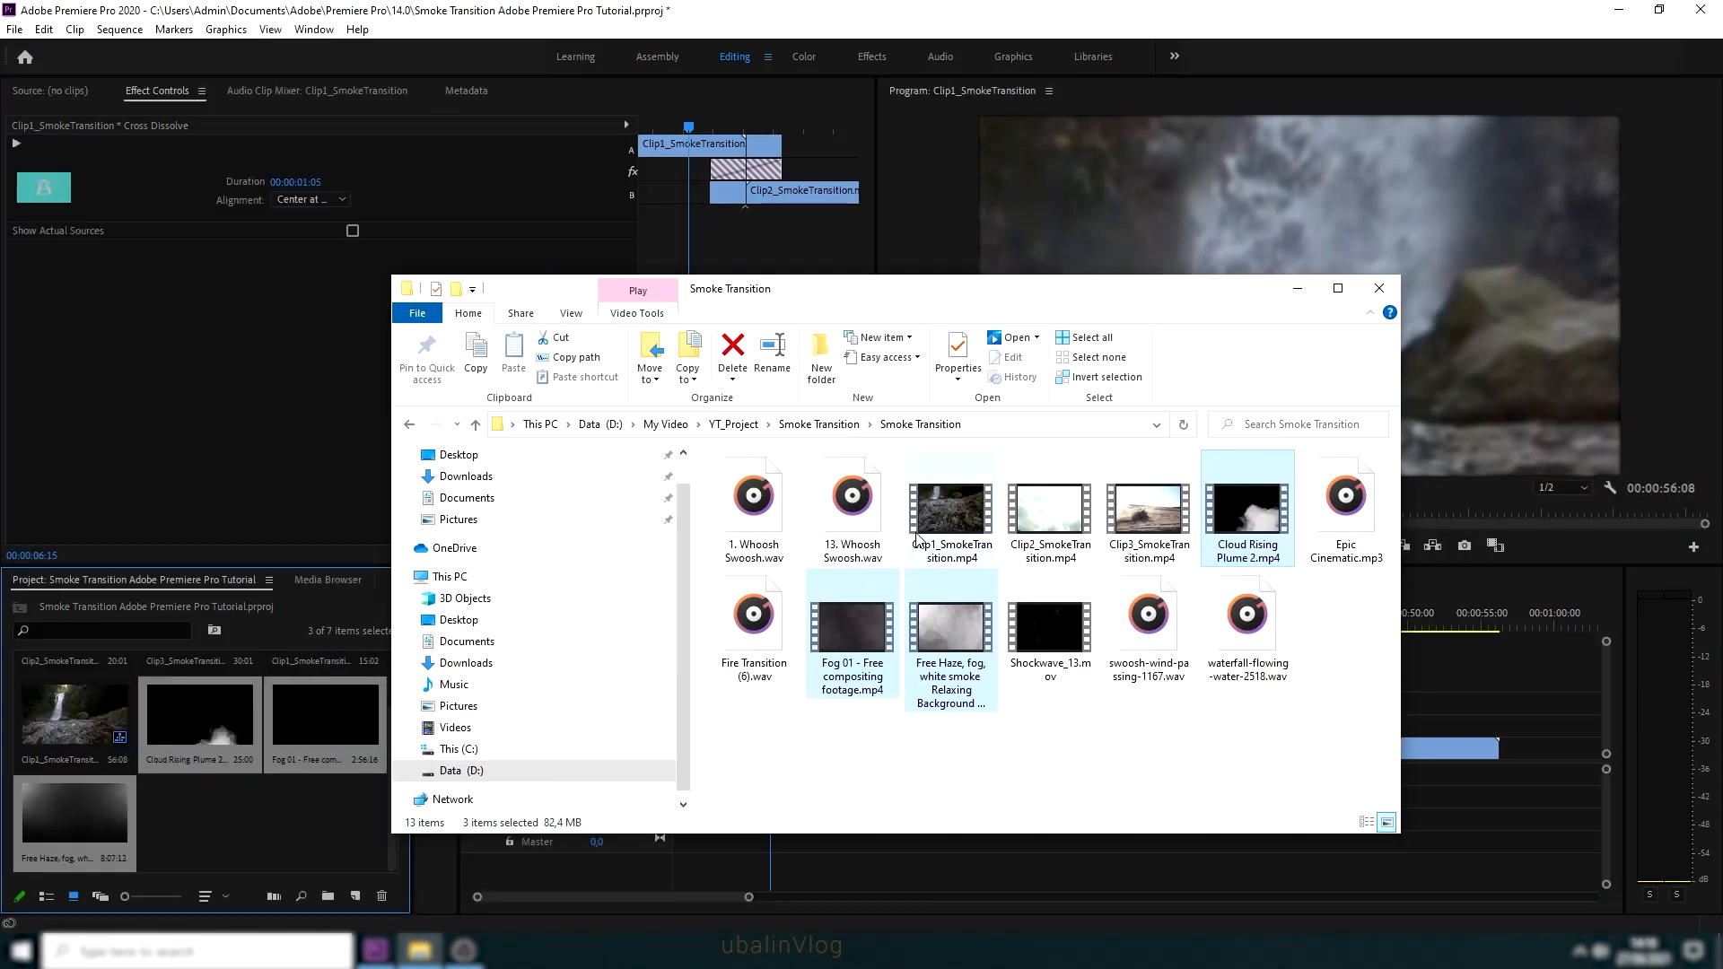
left_click(1298, 289)
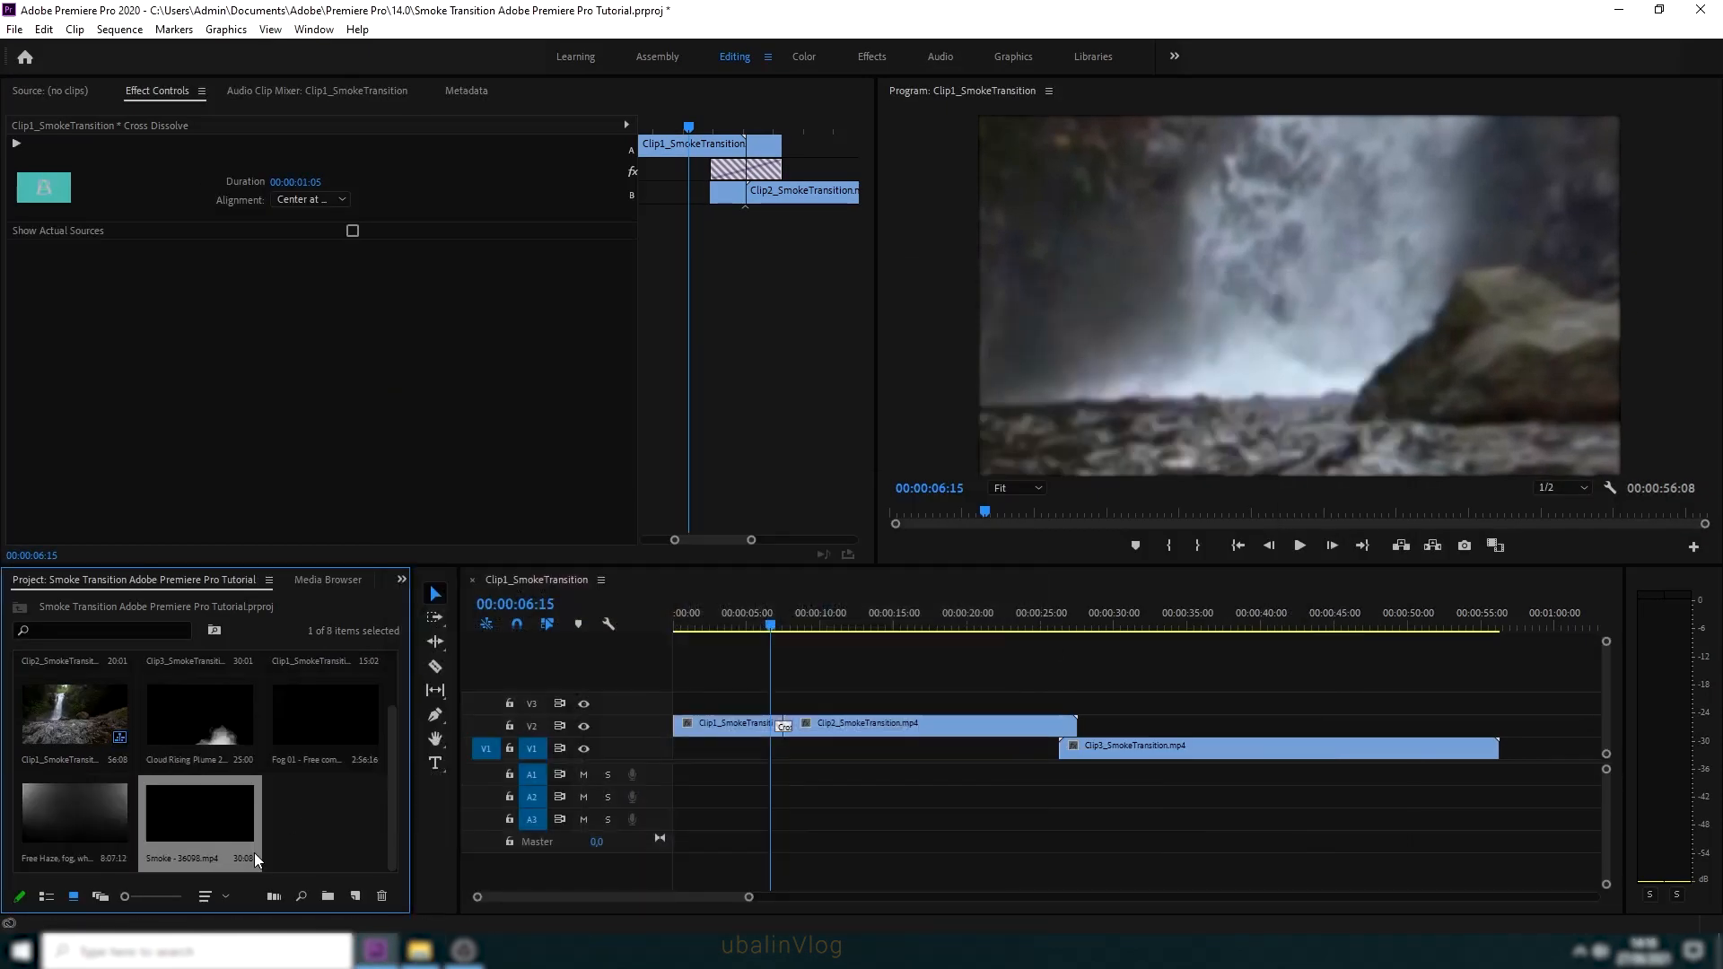
Preview Smoke - 36098.mp4 in the source monitor and mark its In point about 1.5 seconds in
double_click(255, 852)
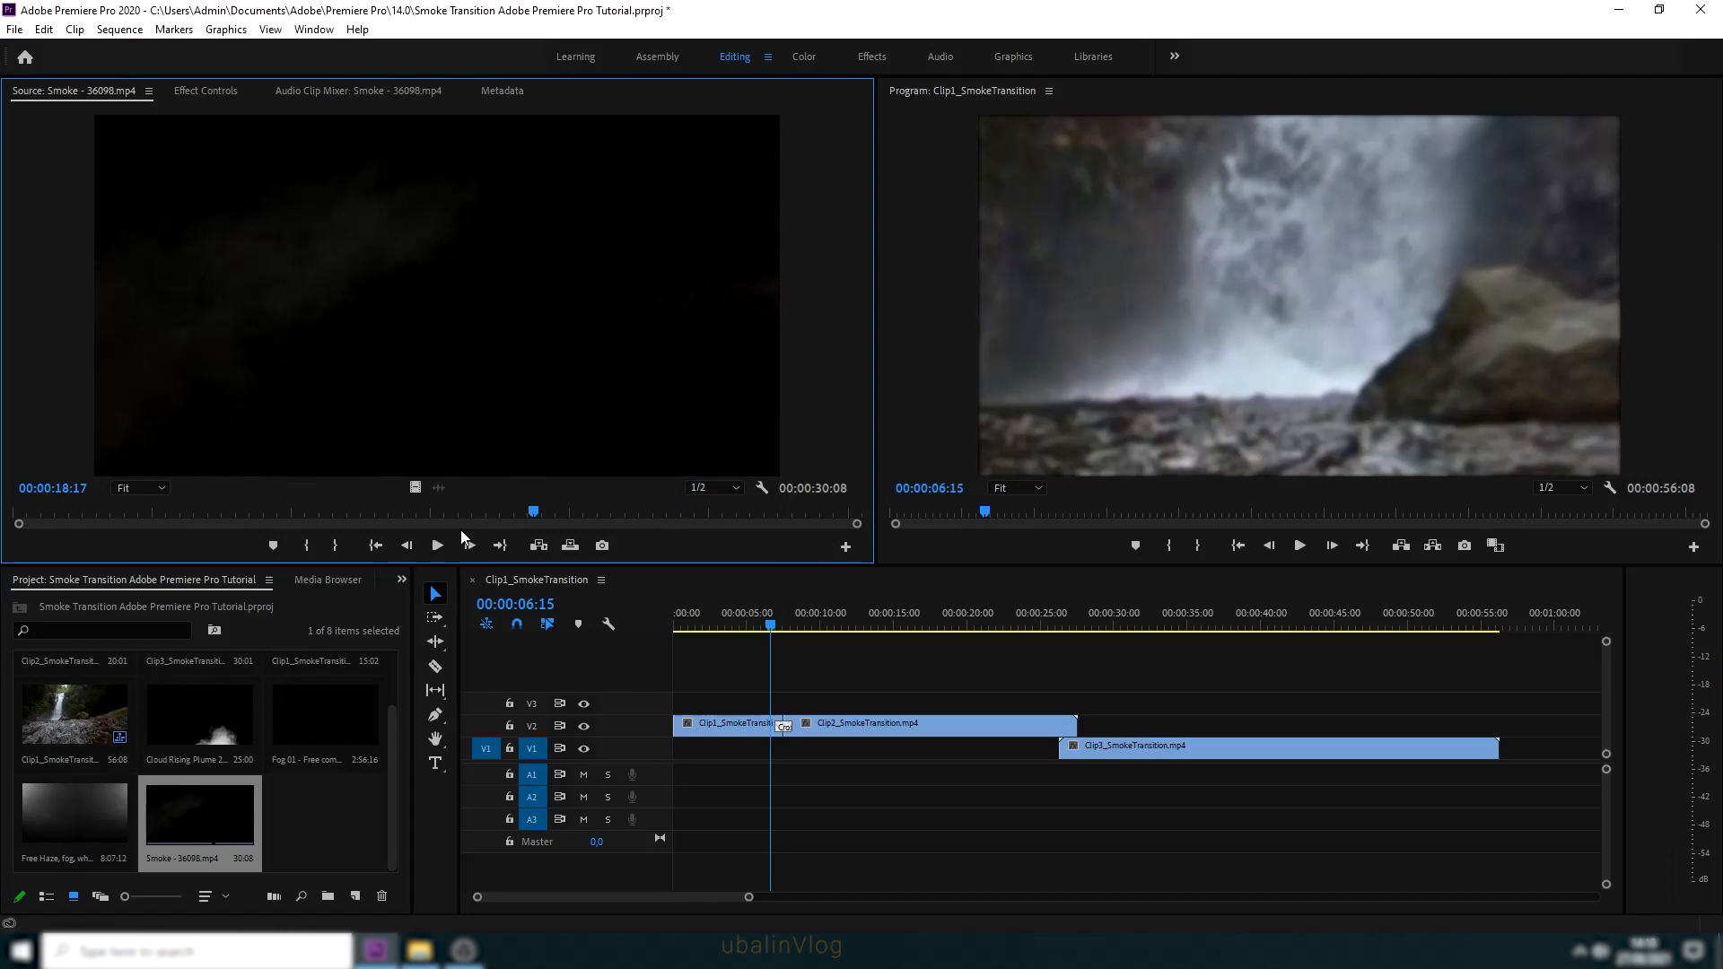
left_click(382, 545)
left_click(437, 546)
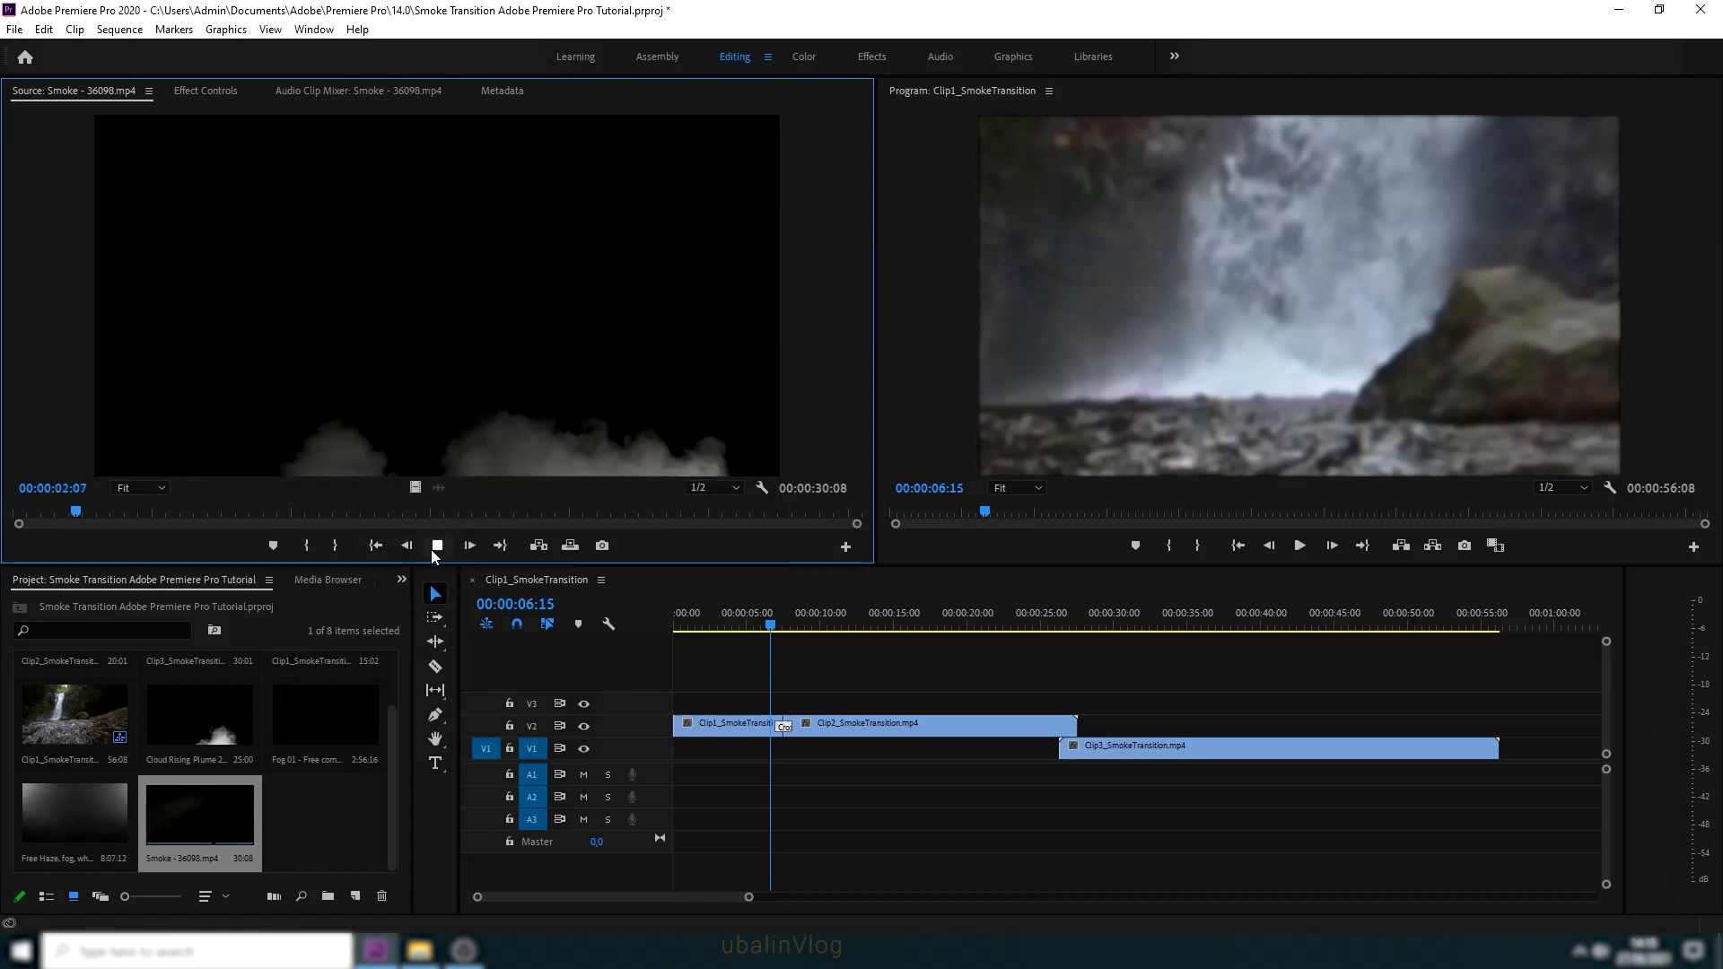
left_click(435, 548)
mouse_move(113, 514)
left_mouse_down()
mouse_move(52, 530)
mouse_move(623, 543)
left_mouse_up()
left_click(306, 546)
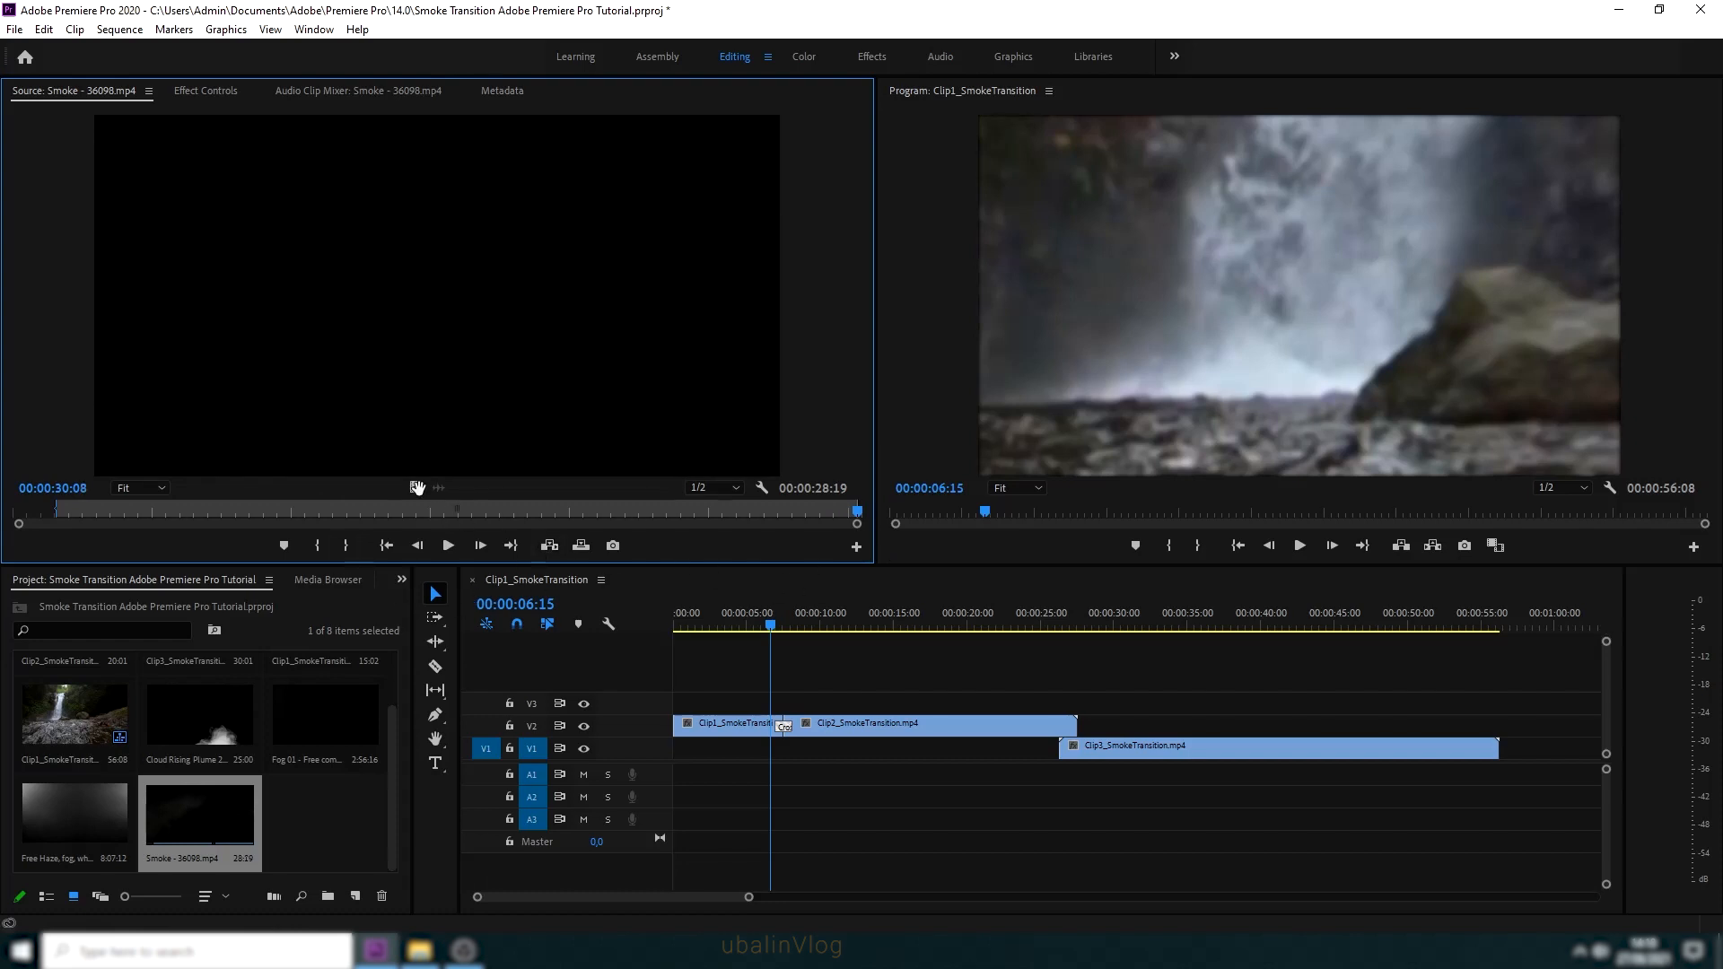
Place the marked Smoke - 36098.mp4 clip on track V3 at the sequence start, above Clip1
left_click_drag(643, 619, 693, 700)
left_click_drag(750, 897, 621, 903)
left_click_drag(1231, 709, 1153, 706)
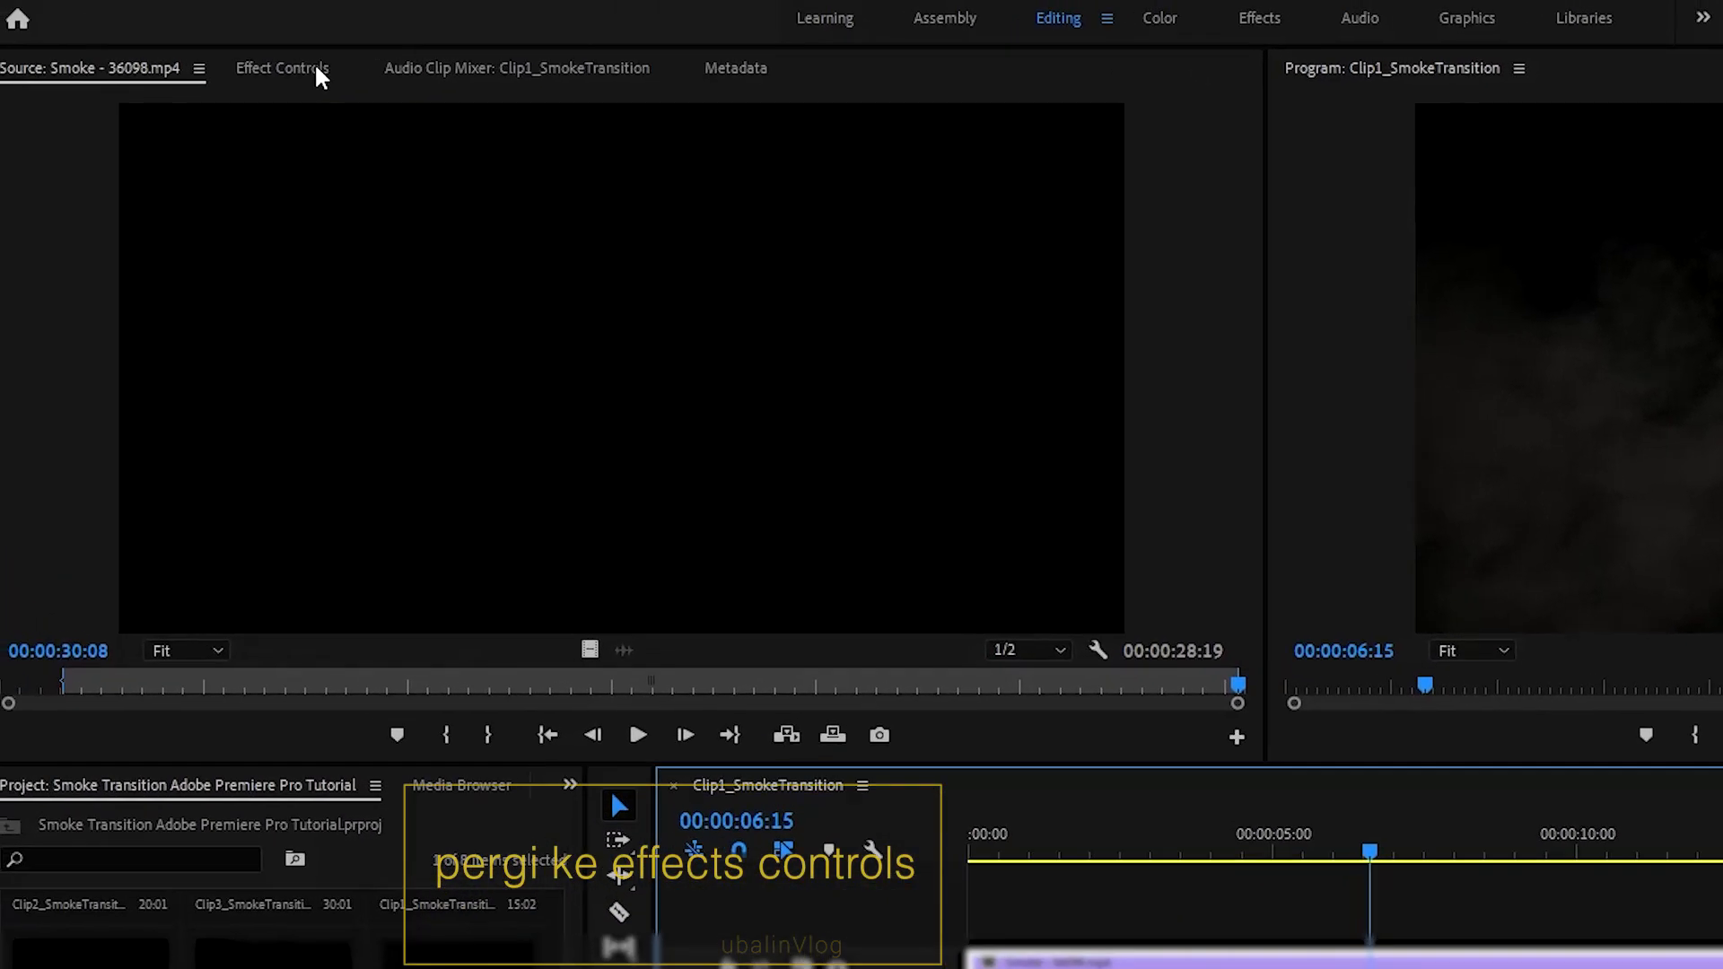
Set the smoke clip's blend mode to Screen and shift it to start at about 5.5 seconds, just before the dissolve
left_click(316, 67)
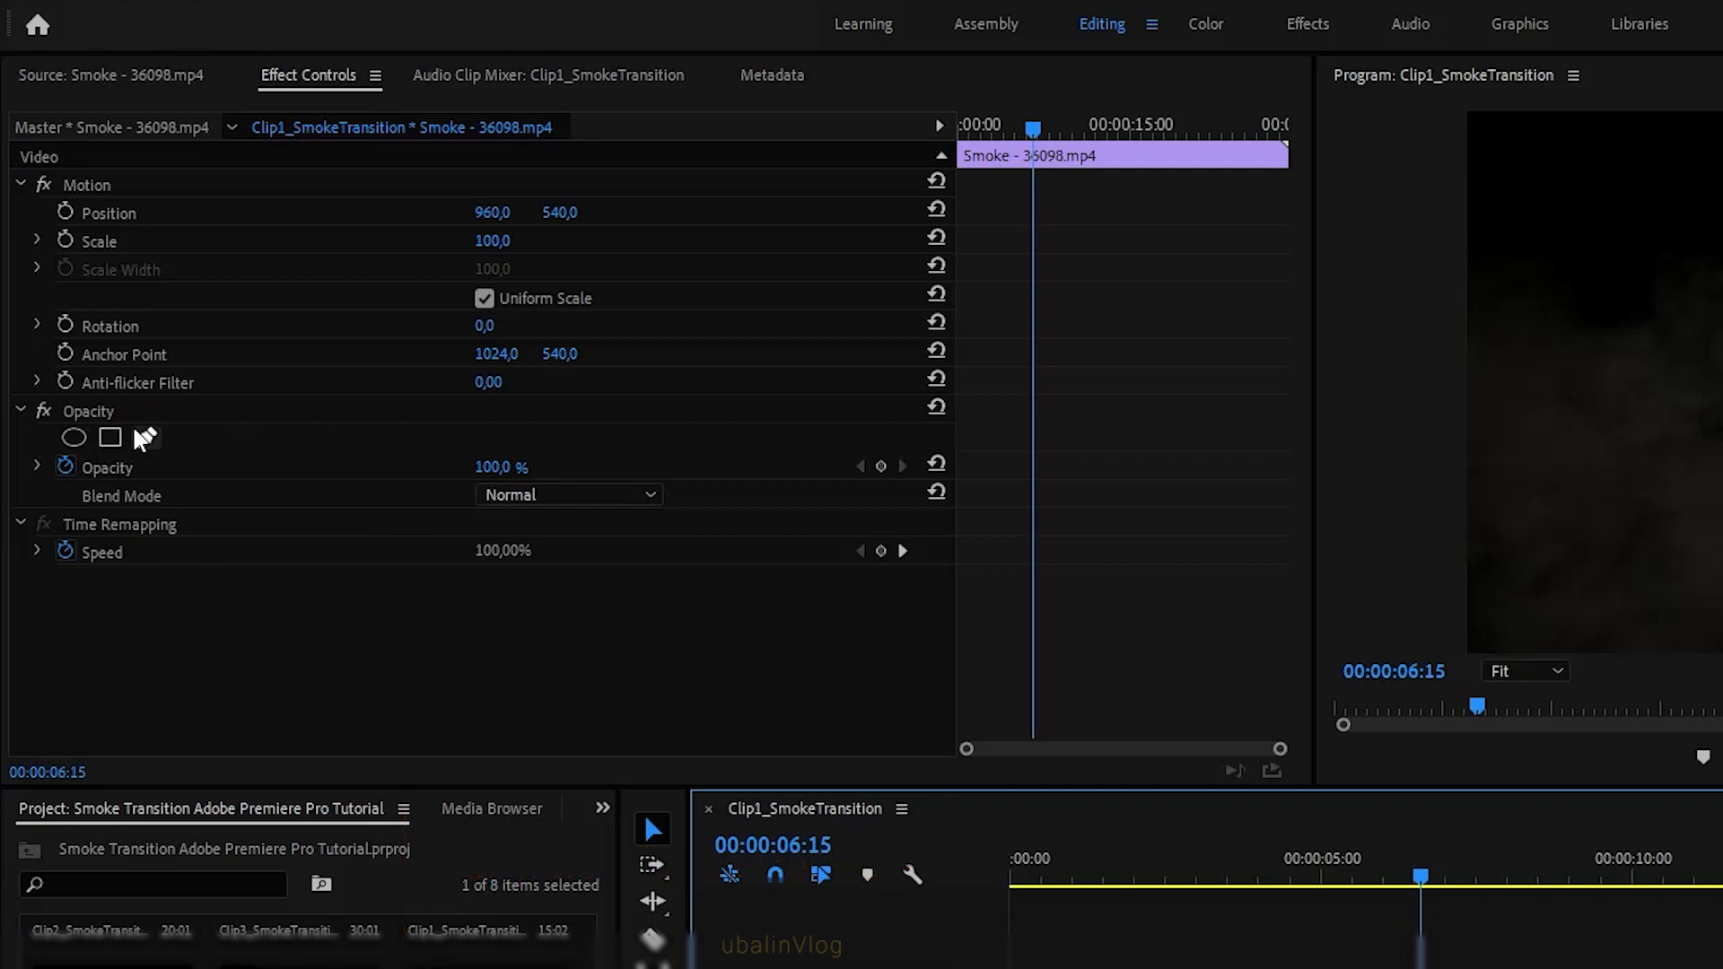
left_click(655, 493)
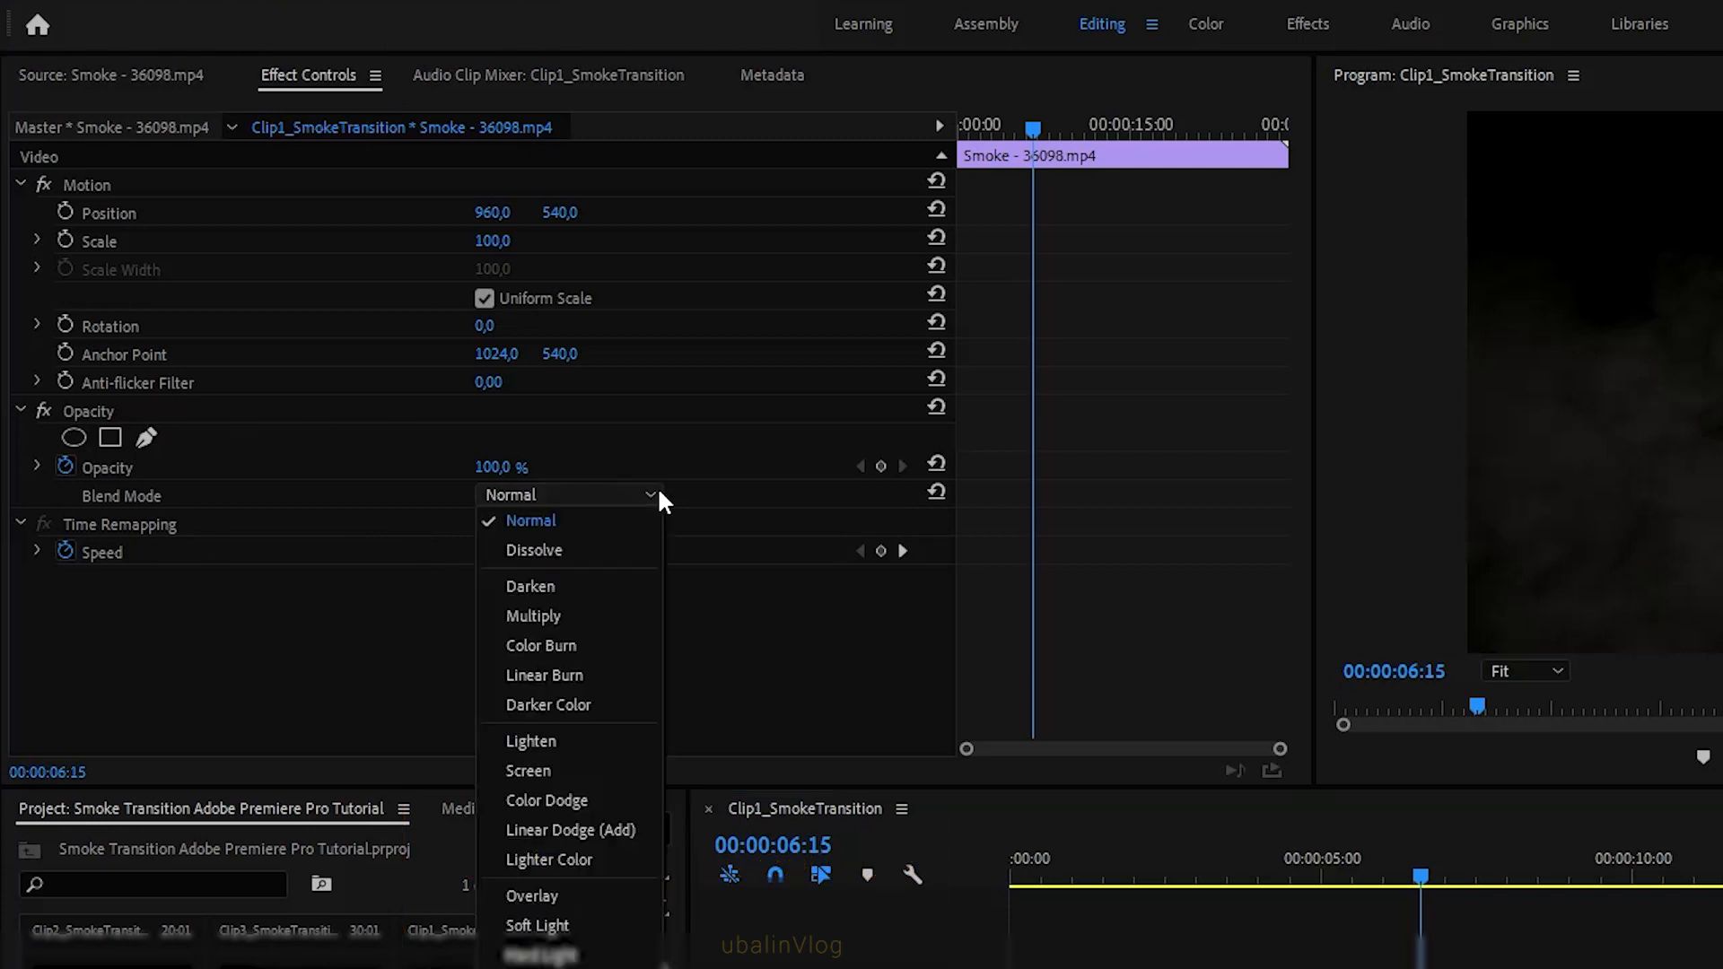
left_click(555, 770)
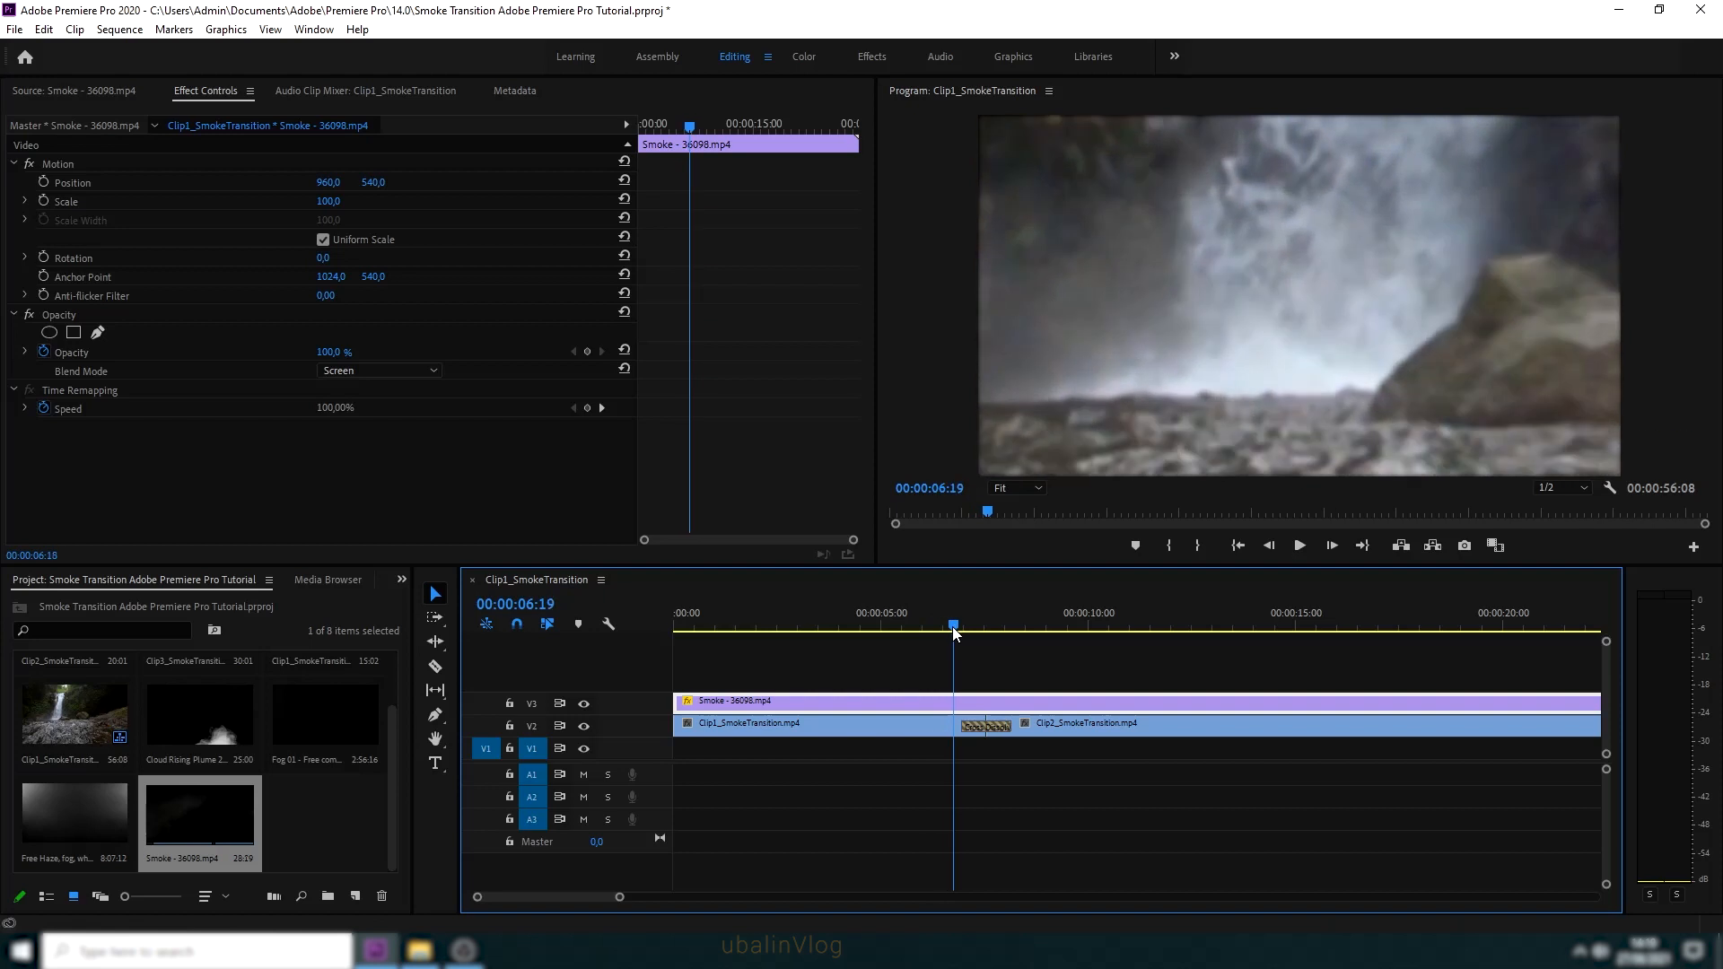
left_click_drag(955, 633, 1018, 703)
left_click_drag(794, 627, 985, 650)
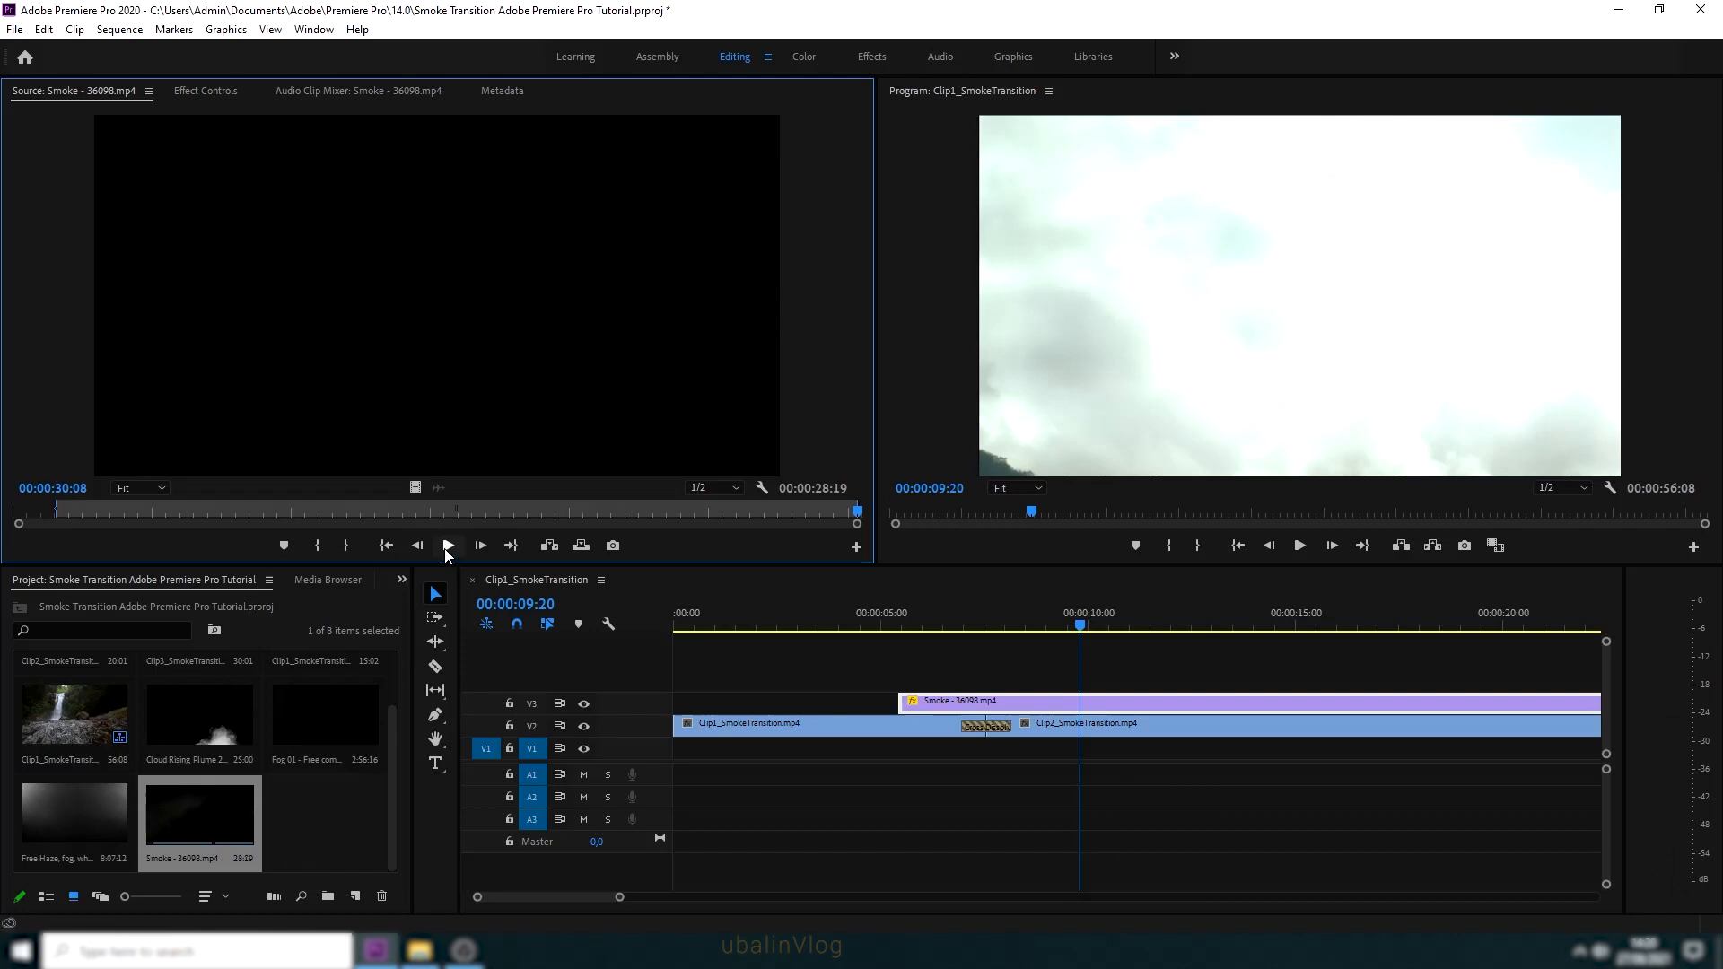
Mark a section about 7.5 seconds long near the end of Smoke - 36098.mp4 and add it at the sequence start, before the first smoke clip
left_click(447, 544)
left_click_drag(163, 511, 643, 539)
key("i")
left_click_drag(643, 538, 851, 527)
left_click_drag(628, 377, 923, 676)
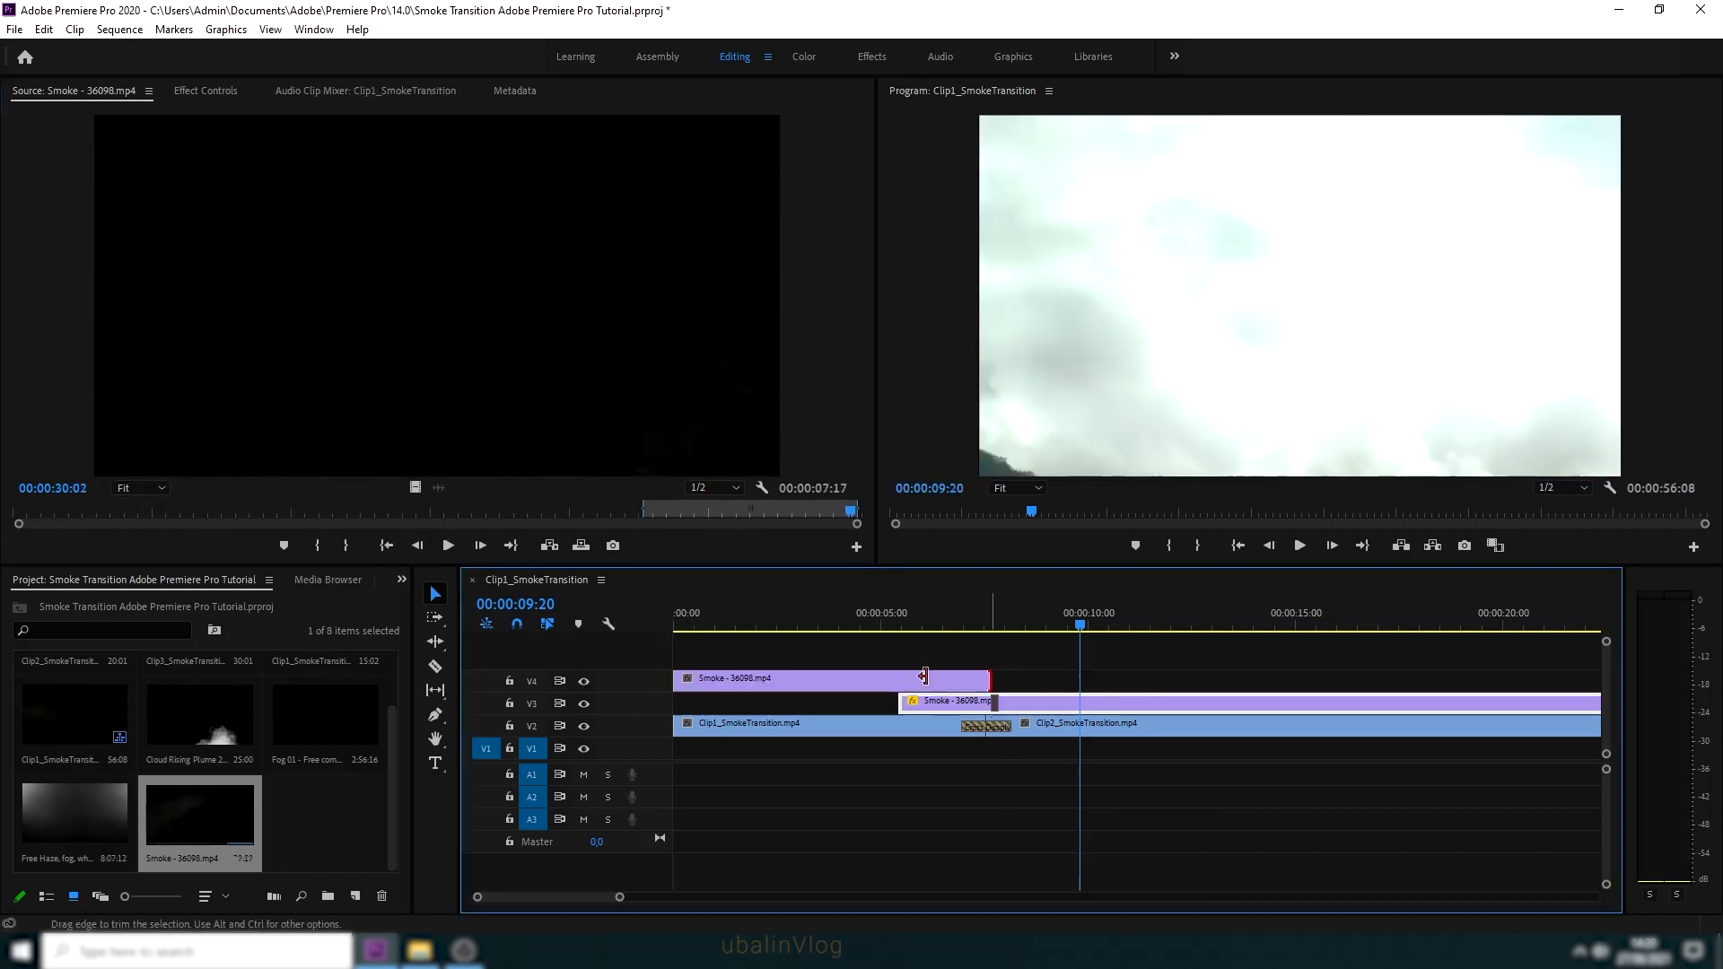
left_click_drag(808, 626, 740, 660)
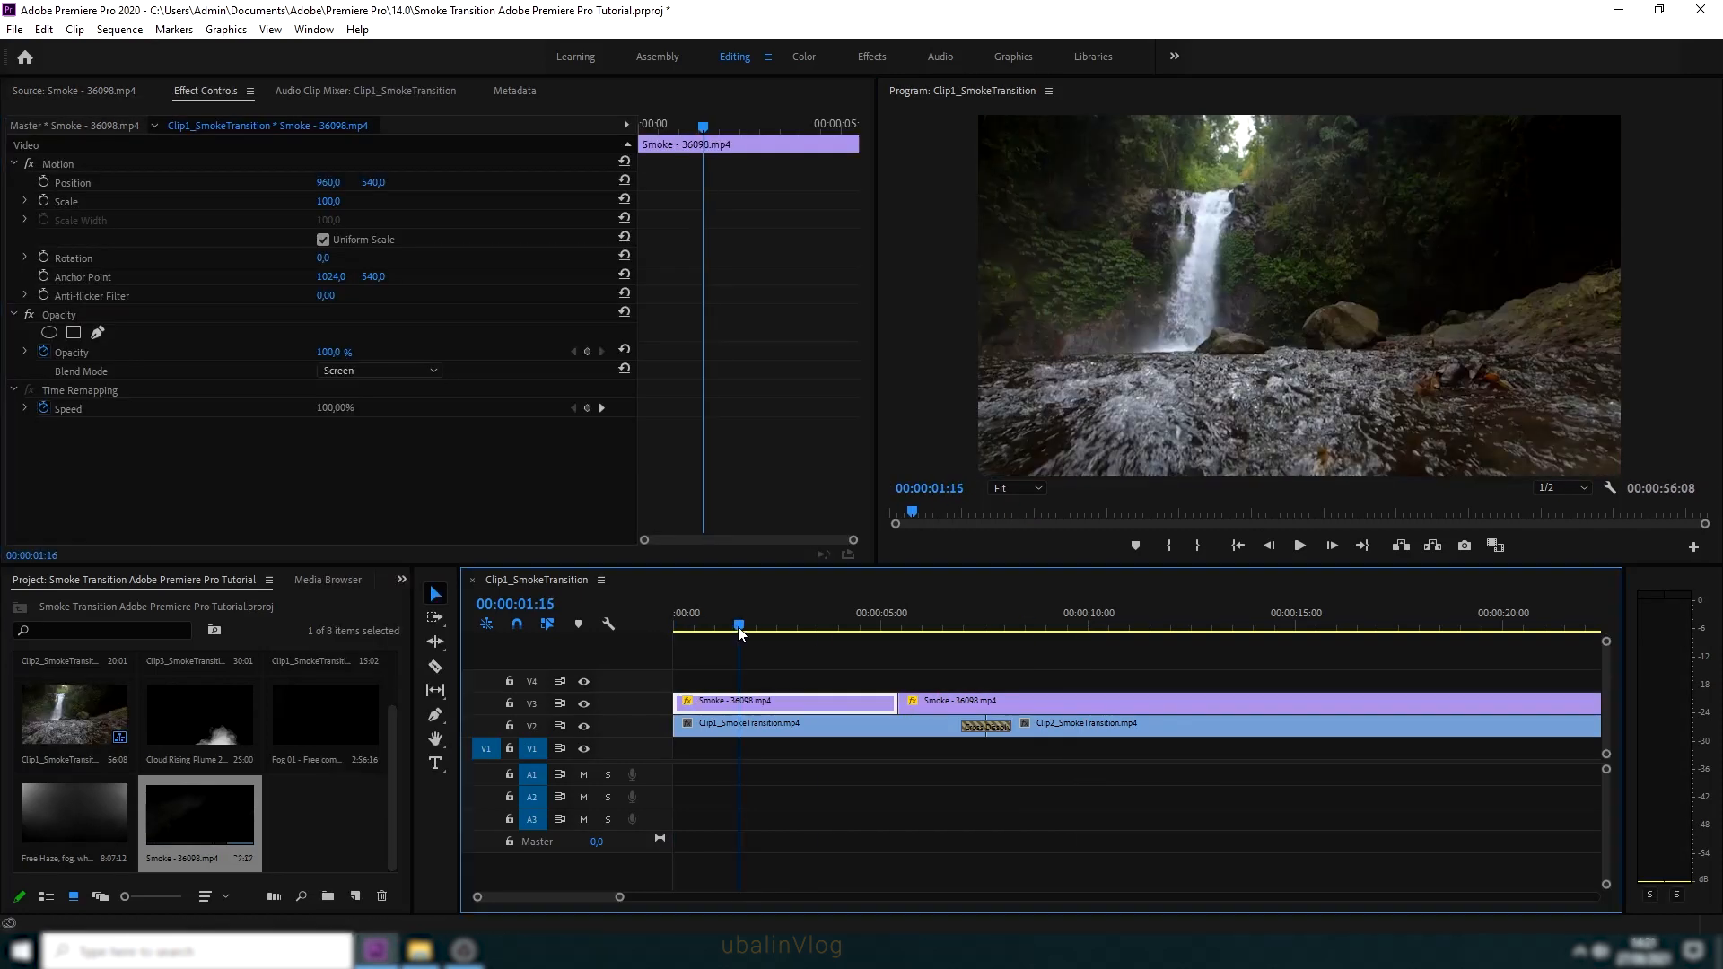
Shift both Smoke - 36098.mp4 clips on V3 so that they meet at about 00:00:07:07, over the dissolve
left_click_drag(738, 626, 973, 626)
left_click_drag(675, 702, 713, 707)
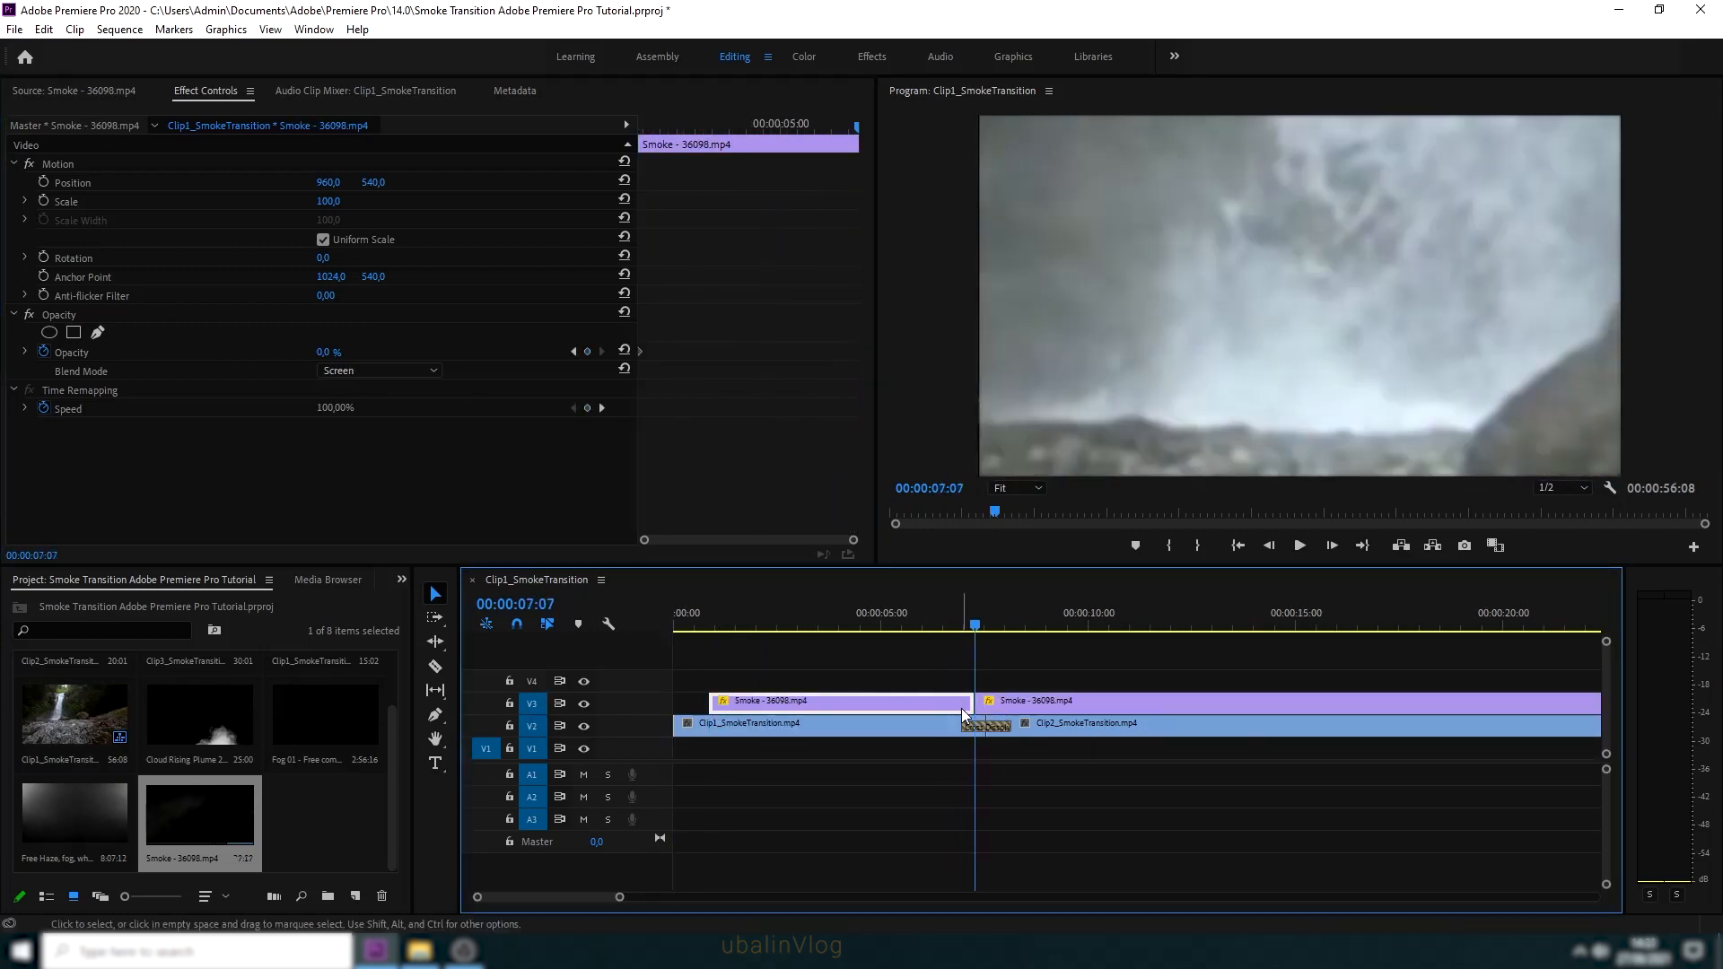
left_click_drag(964, 627, 1455, 700)
left_click_drag(620, 899, 683, 898)
left_click_drag(1020, 629, 824, 660)
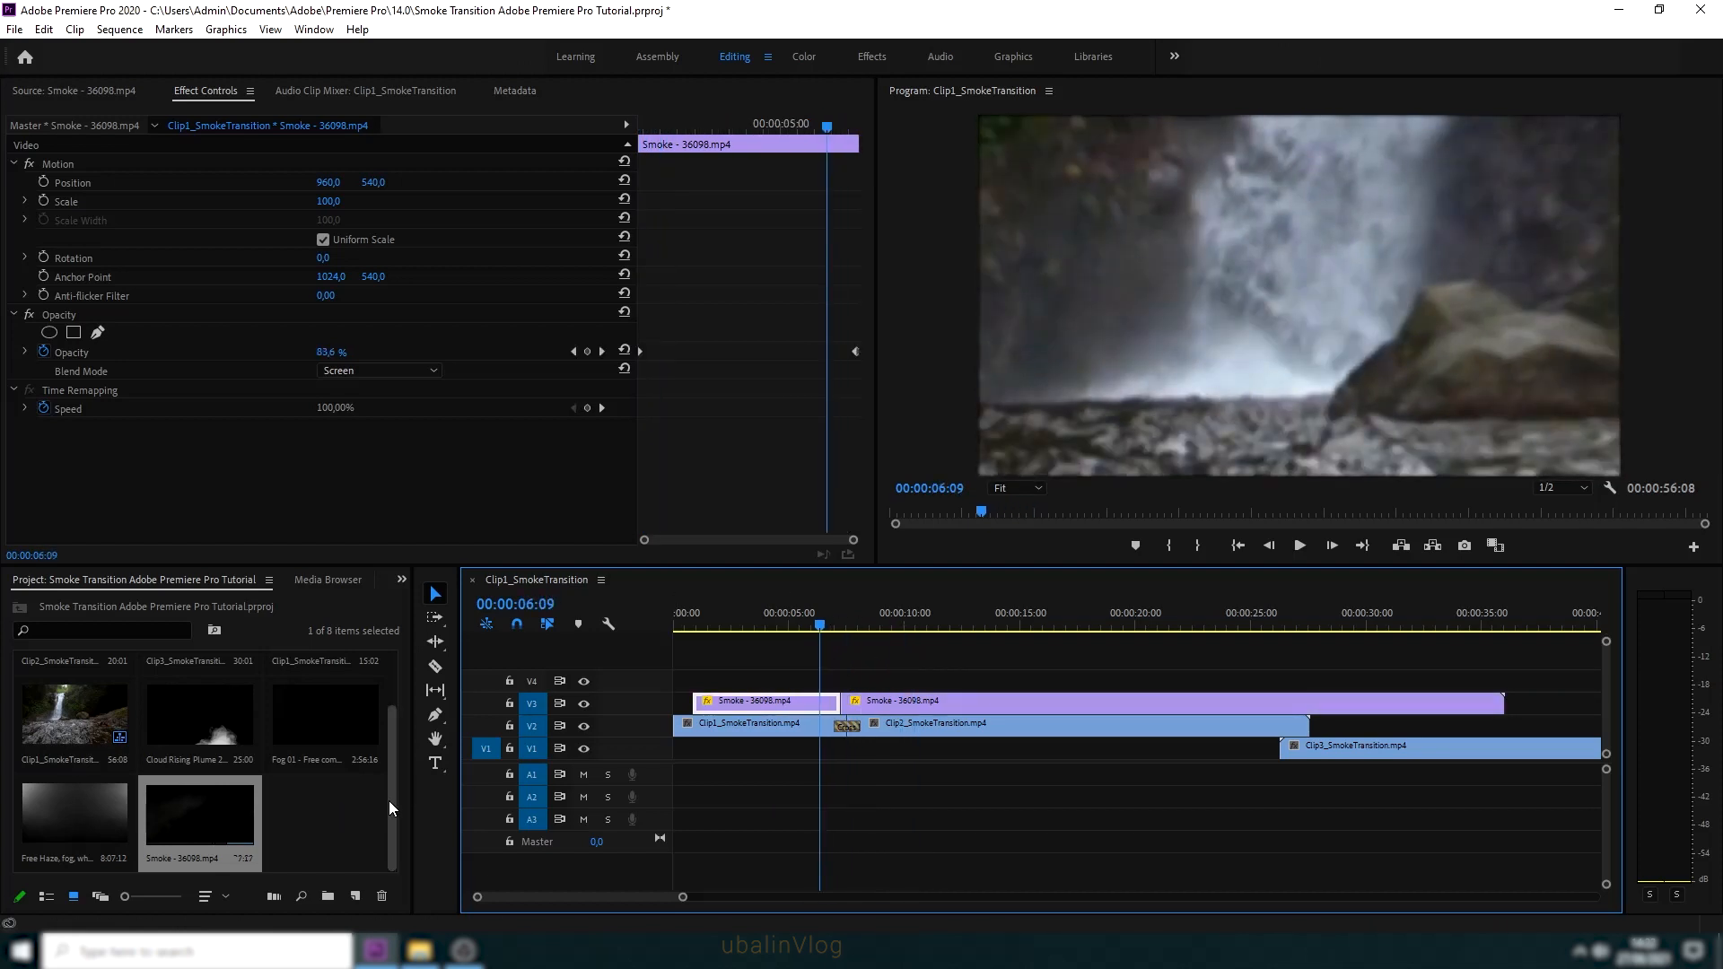
Preview Free Haze, fog, white smoke Relaxing Background vol.01.mp4 and mark a section about 1 min 10 s long, ending at 00:01:11:12
left_click(88, 815)
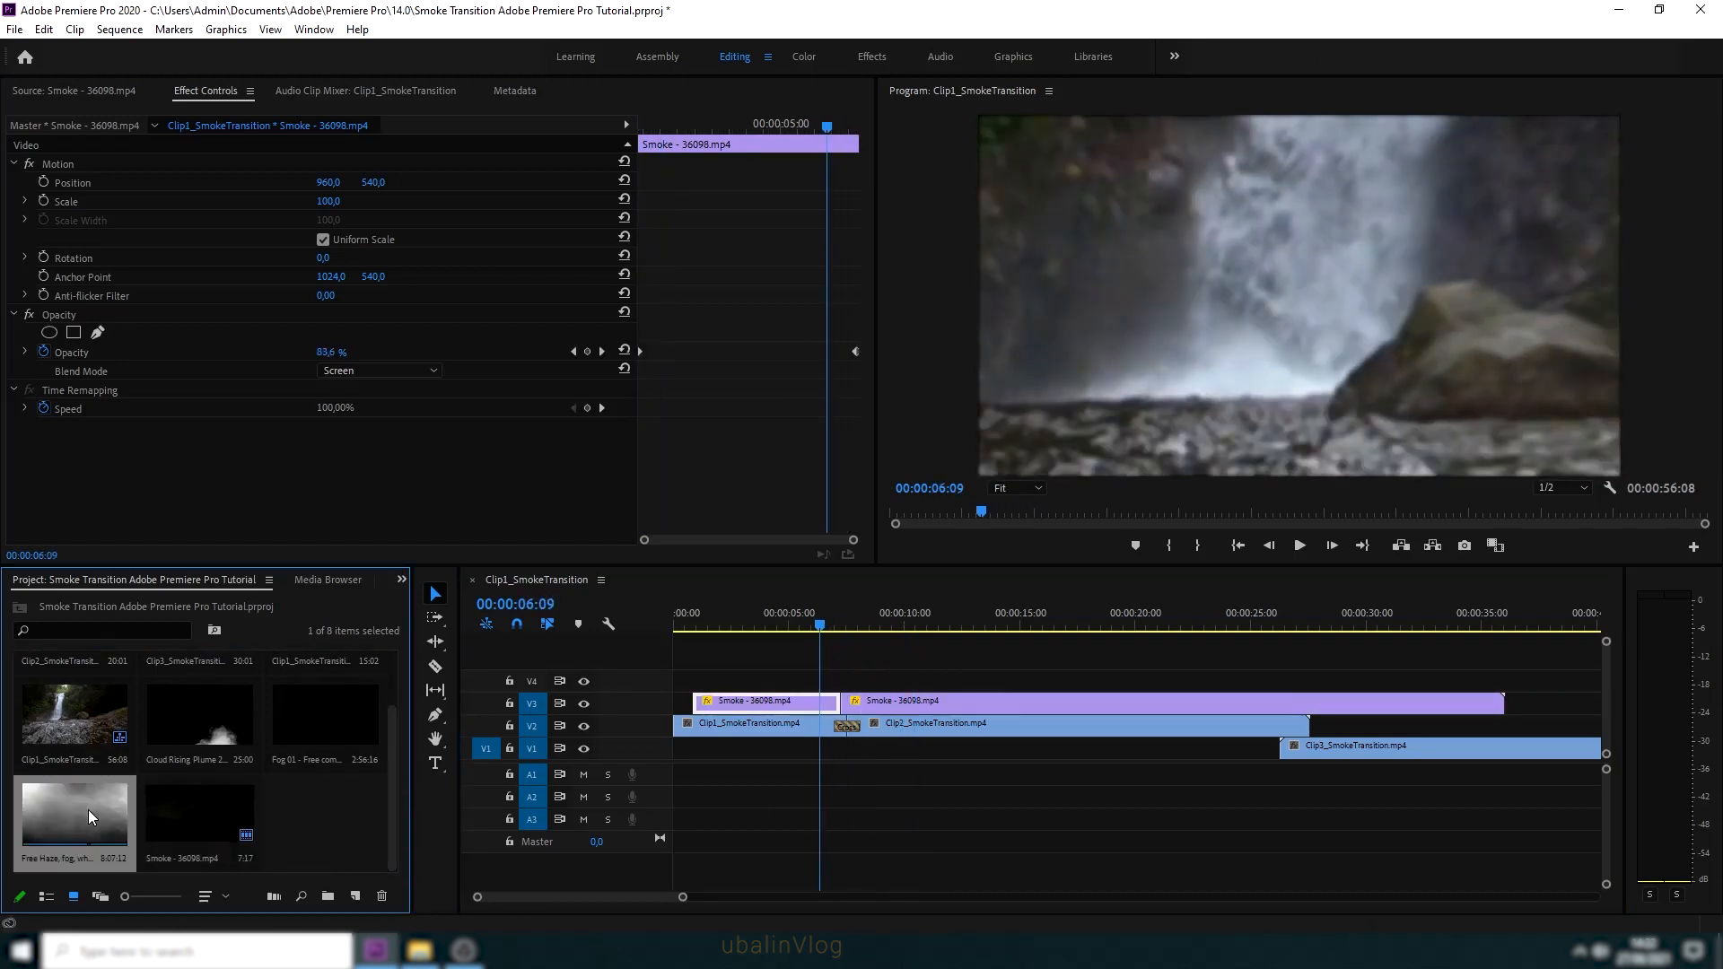
double_click(88, 813)
left_click(375, 545)
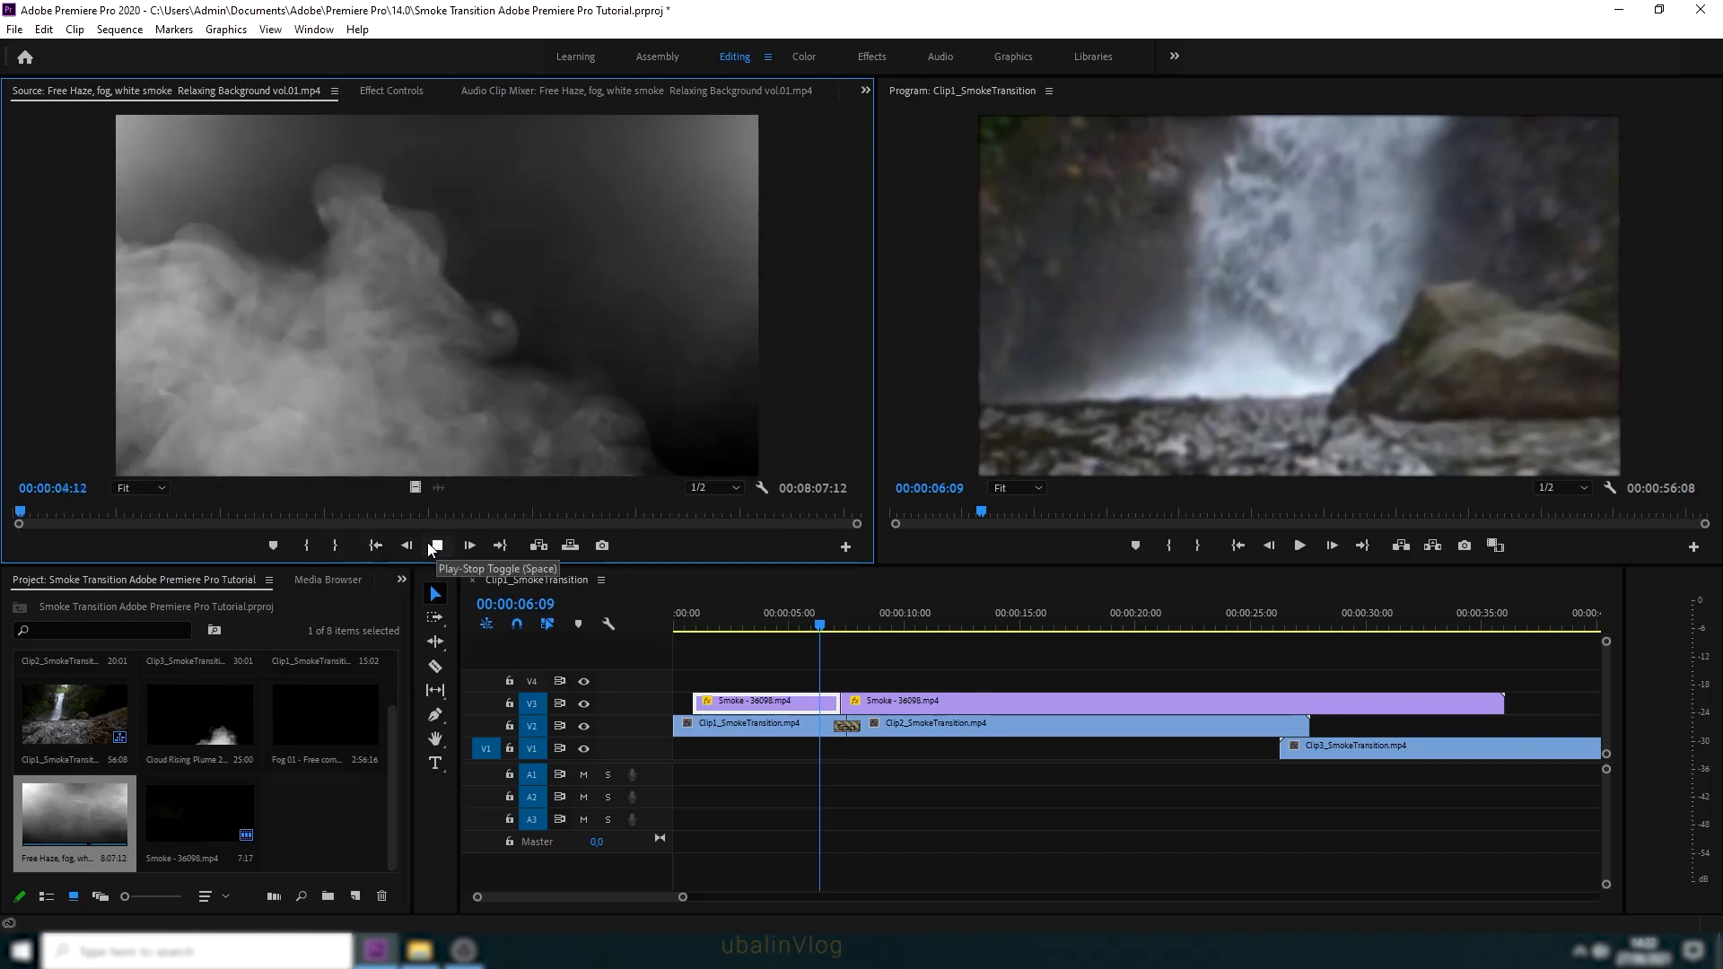
left_click_drag(38, 505, 136, 510)
left_click(346, 545)
left_click_drag(17, 506, 19, 507)
Place the marked Free Haze clip on track V4 at about 3 seconds and set its blend mode to Screen
left_click_drag(417, 485, 947, 660)
left_click_drag(822, 629, 743, 634)
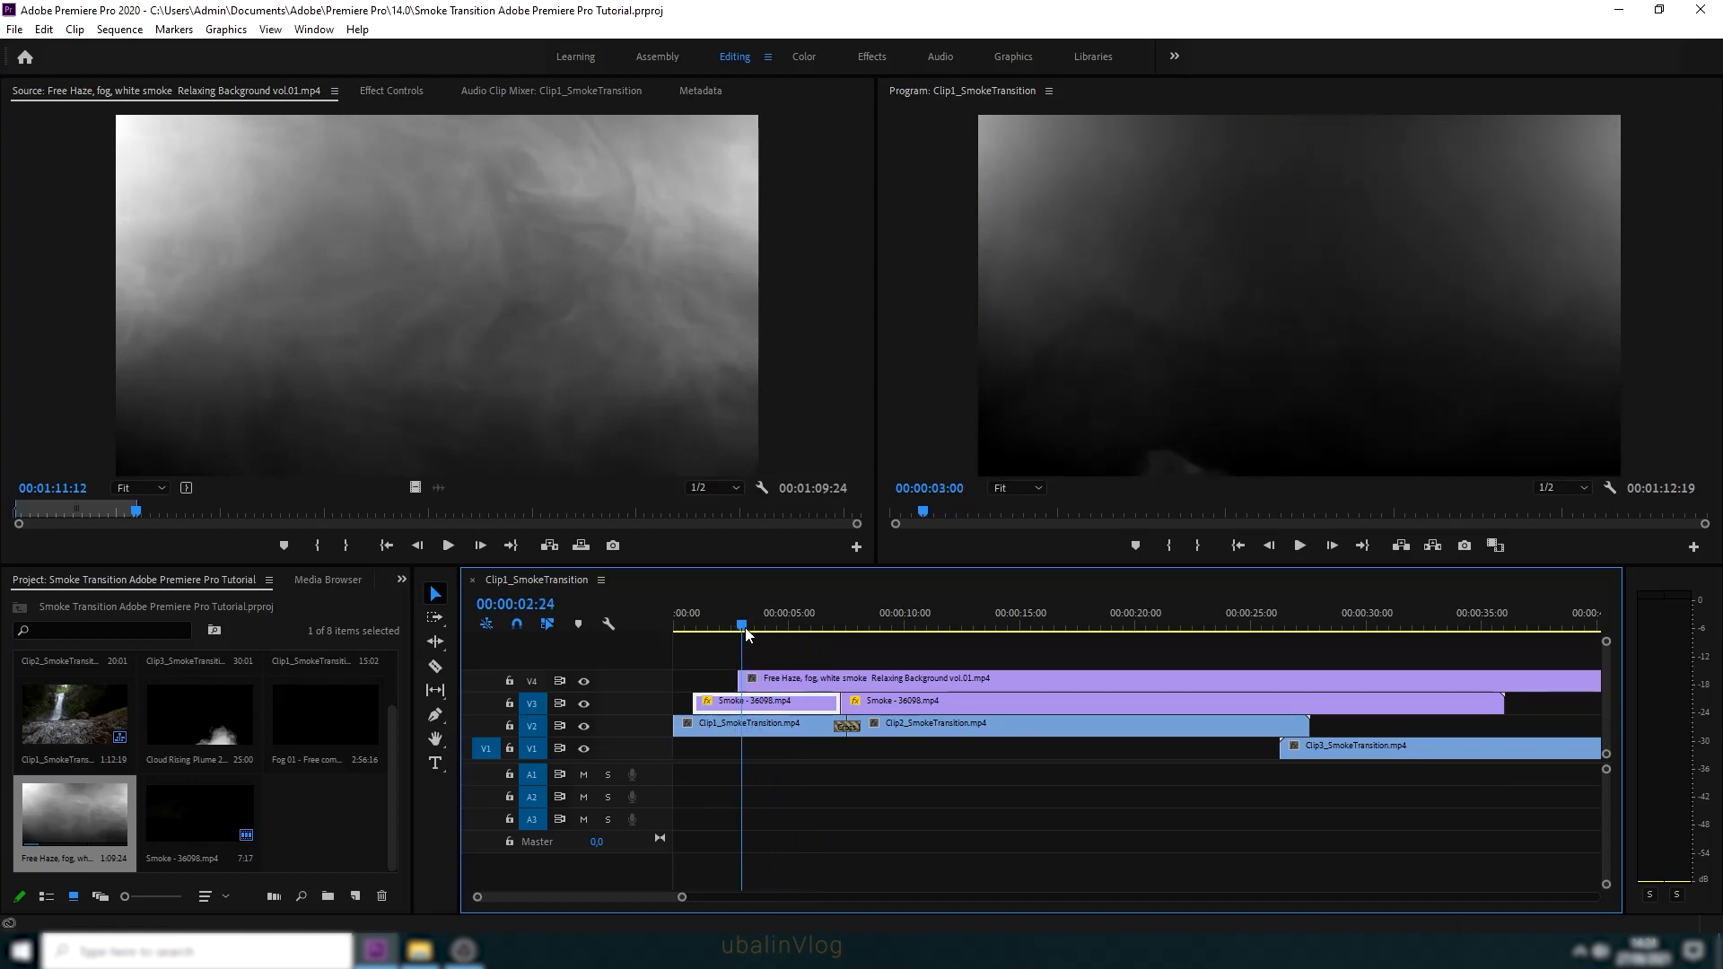
left_click(402, 92)
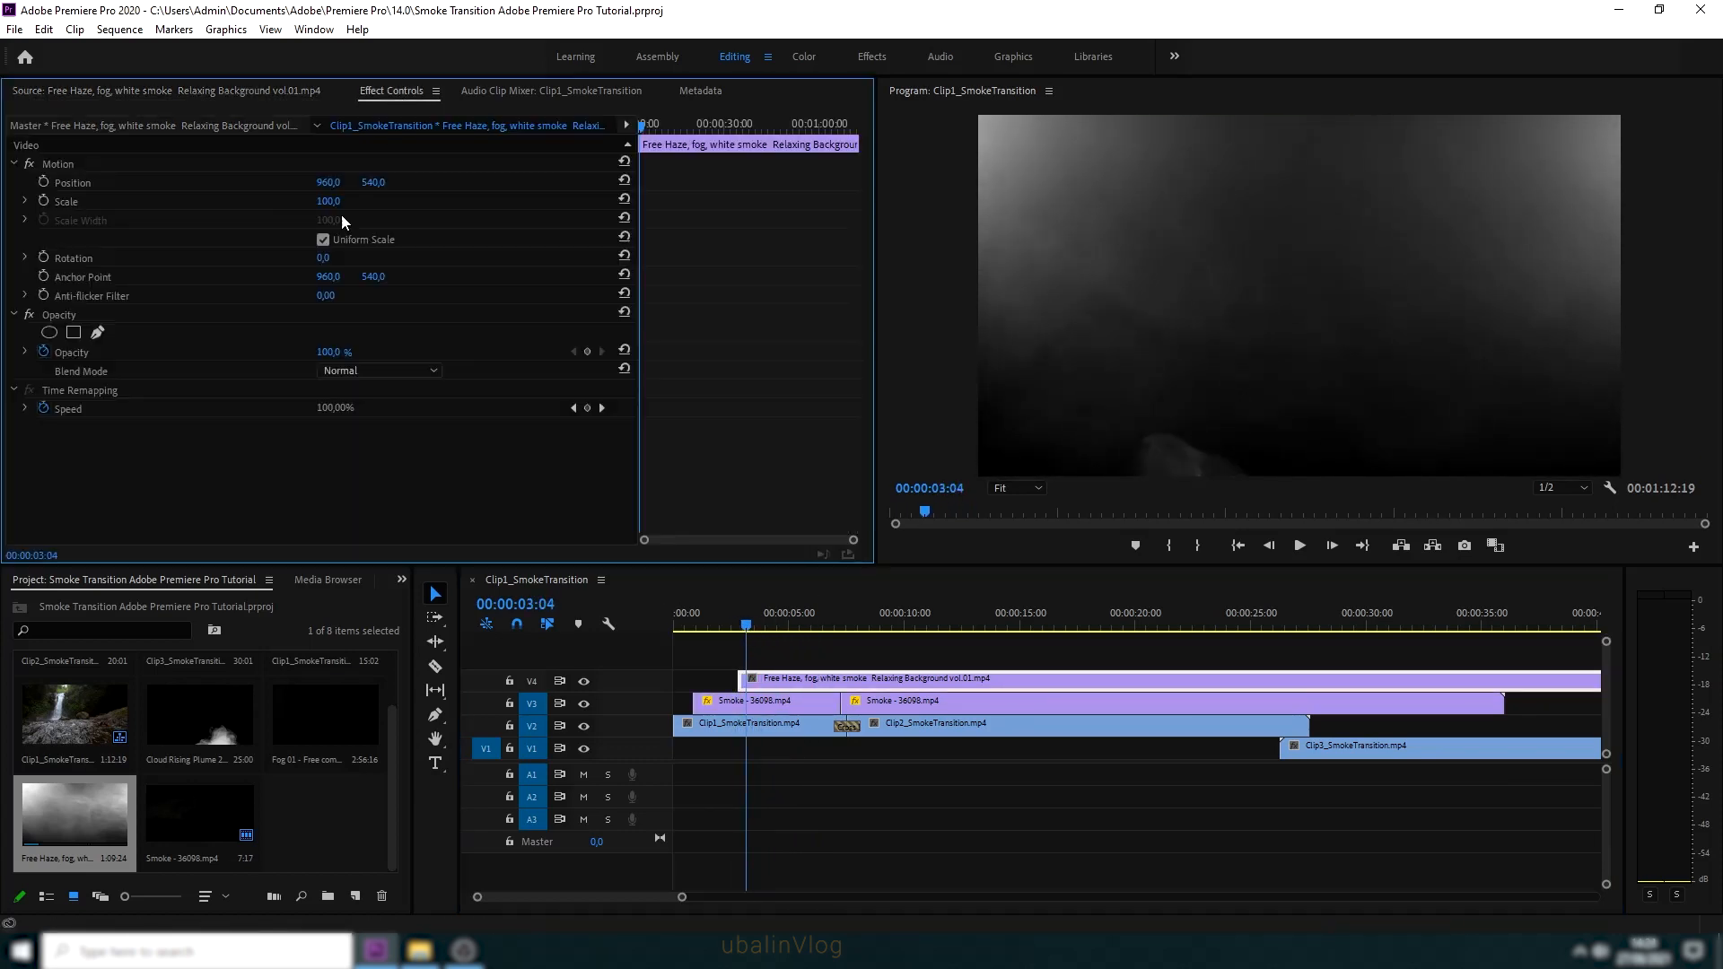
left_click(431, 371)
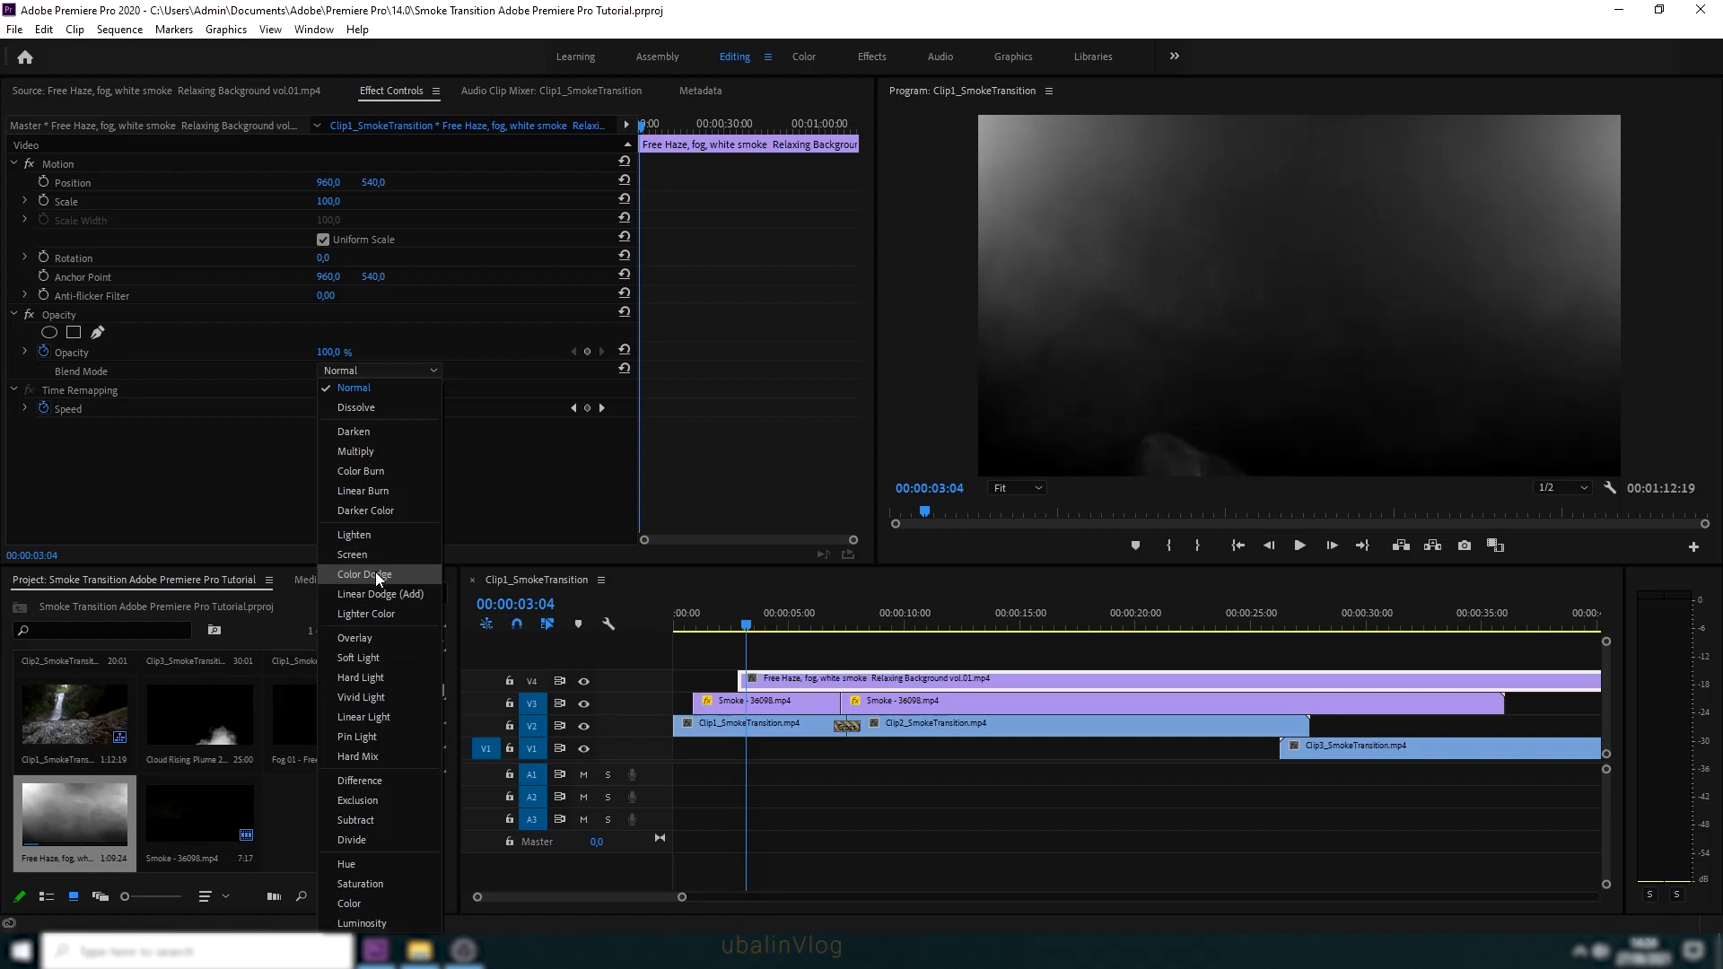
left_click(378, 556)
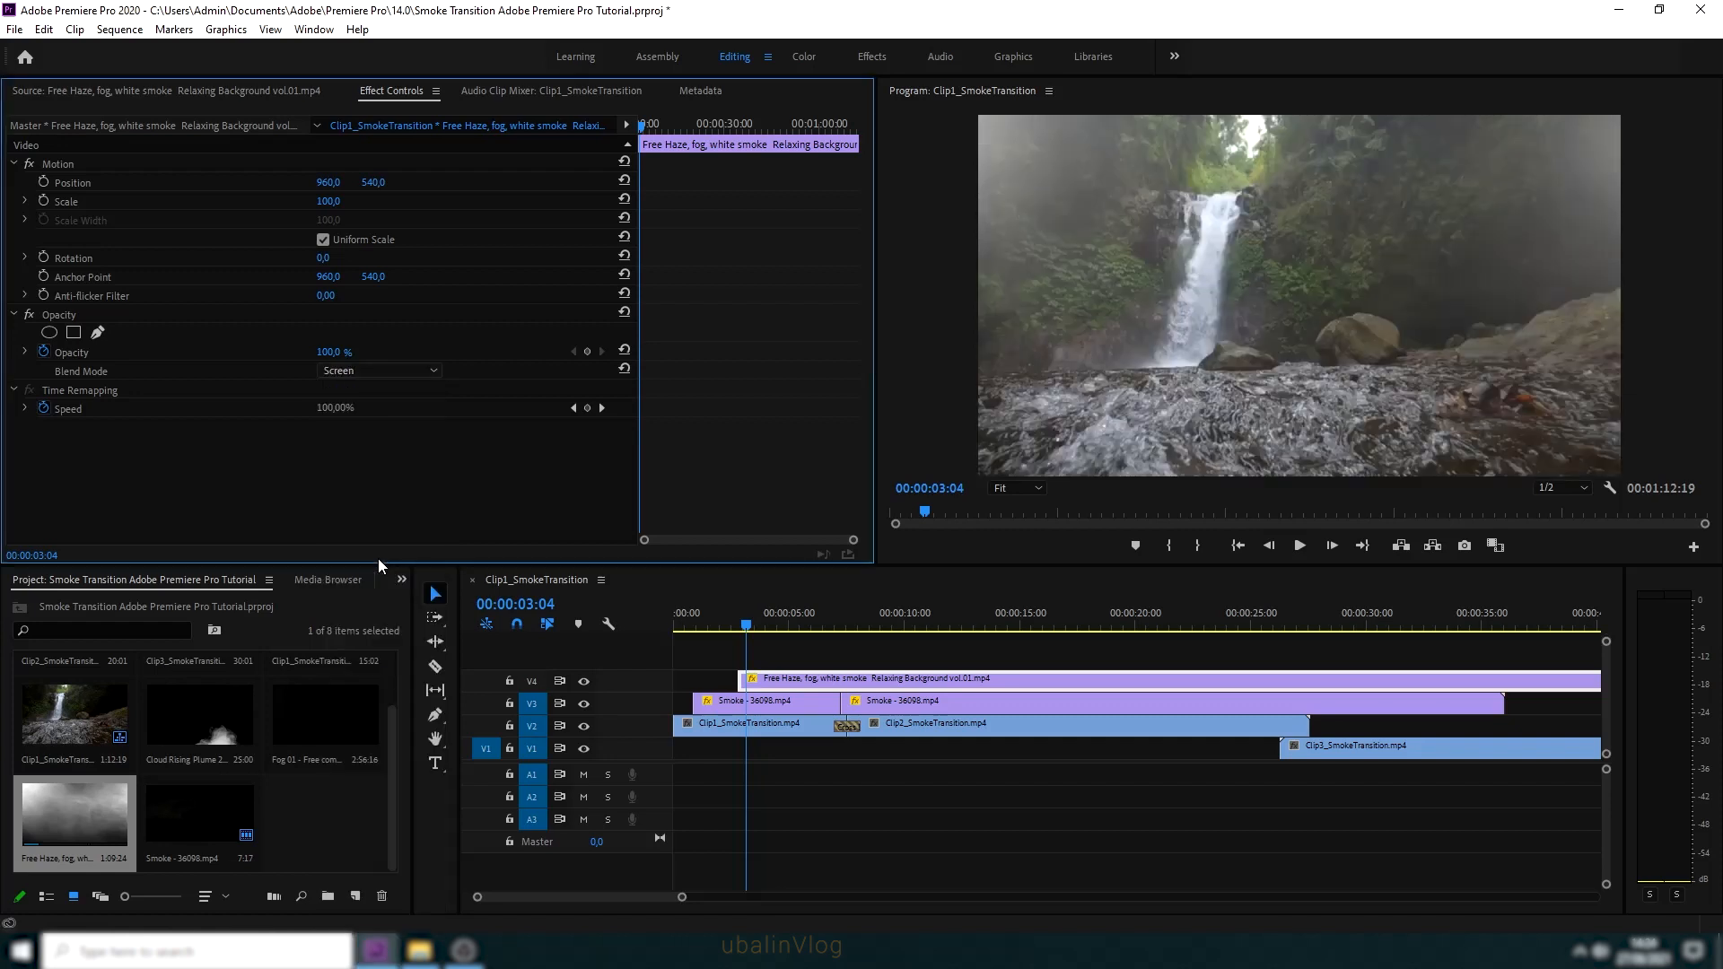
left_click_drag(744, 625, 793, 624)
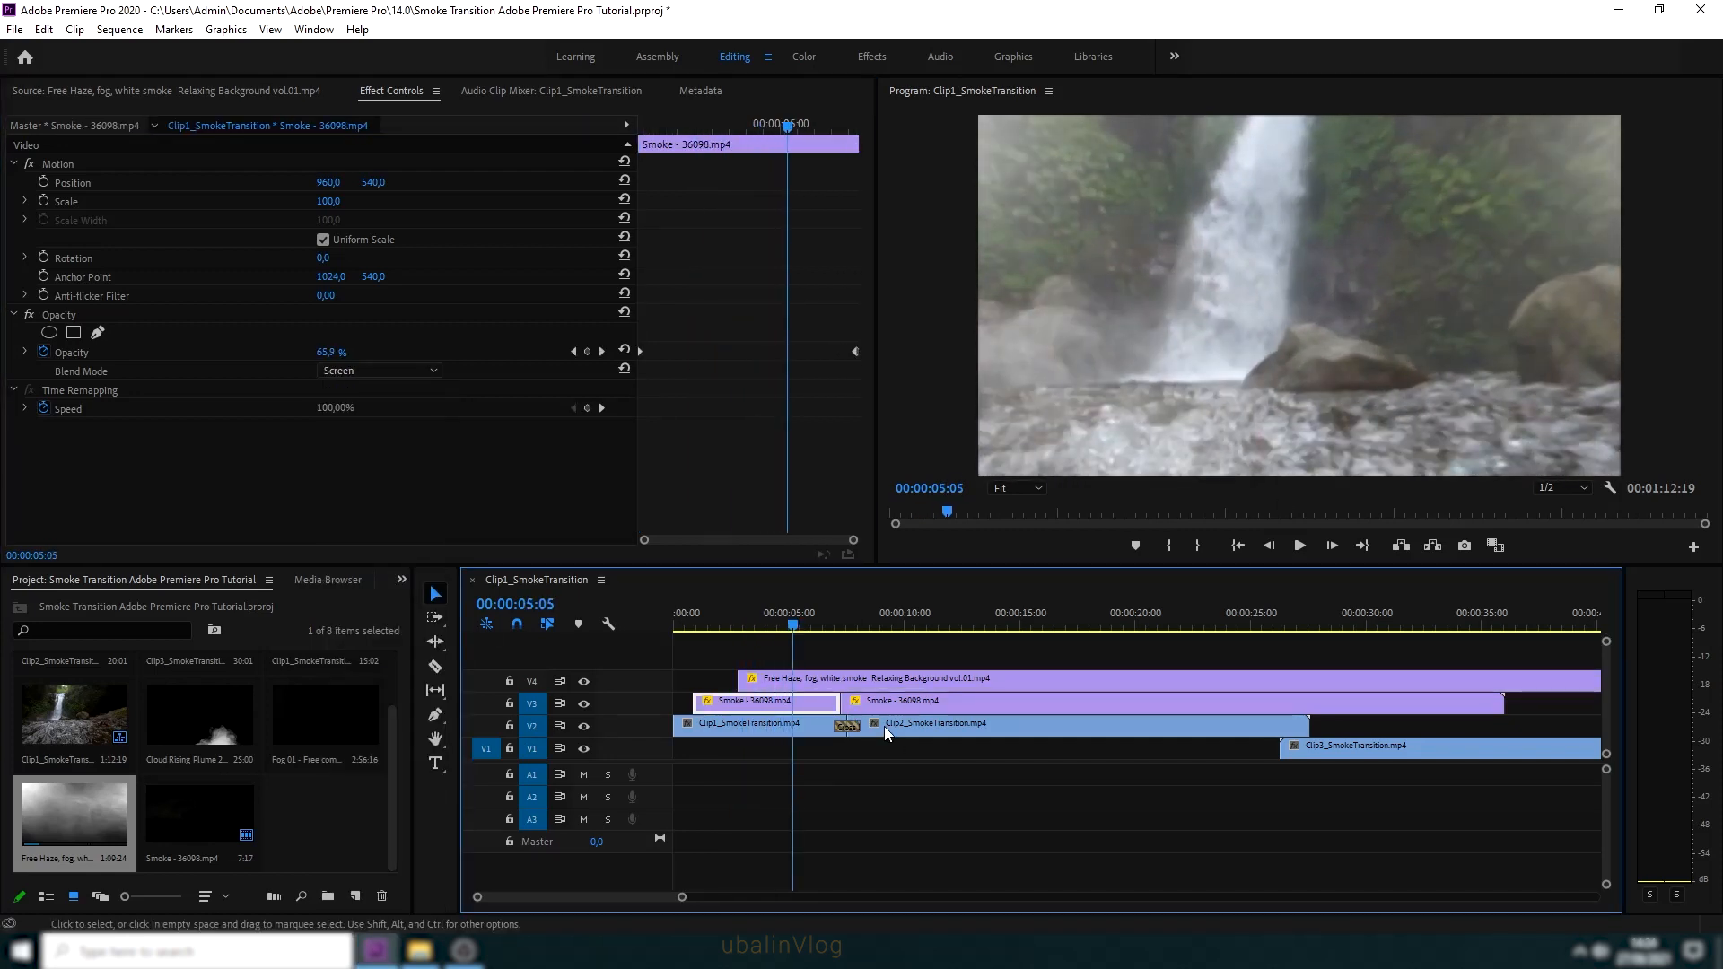
left_click(875, 682)
left_click(134, 630)
type("fli")
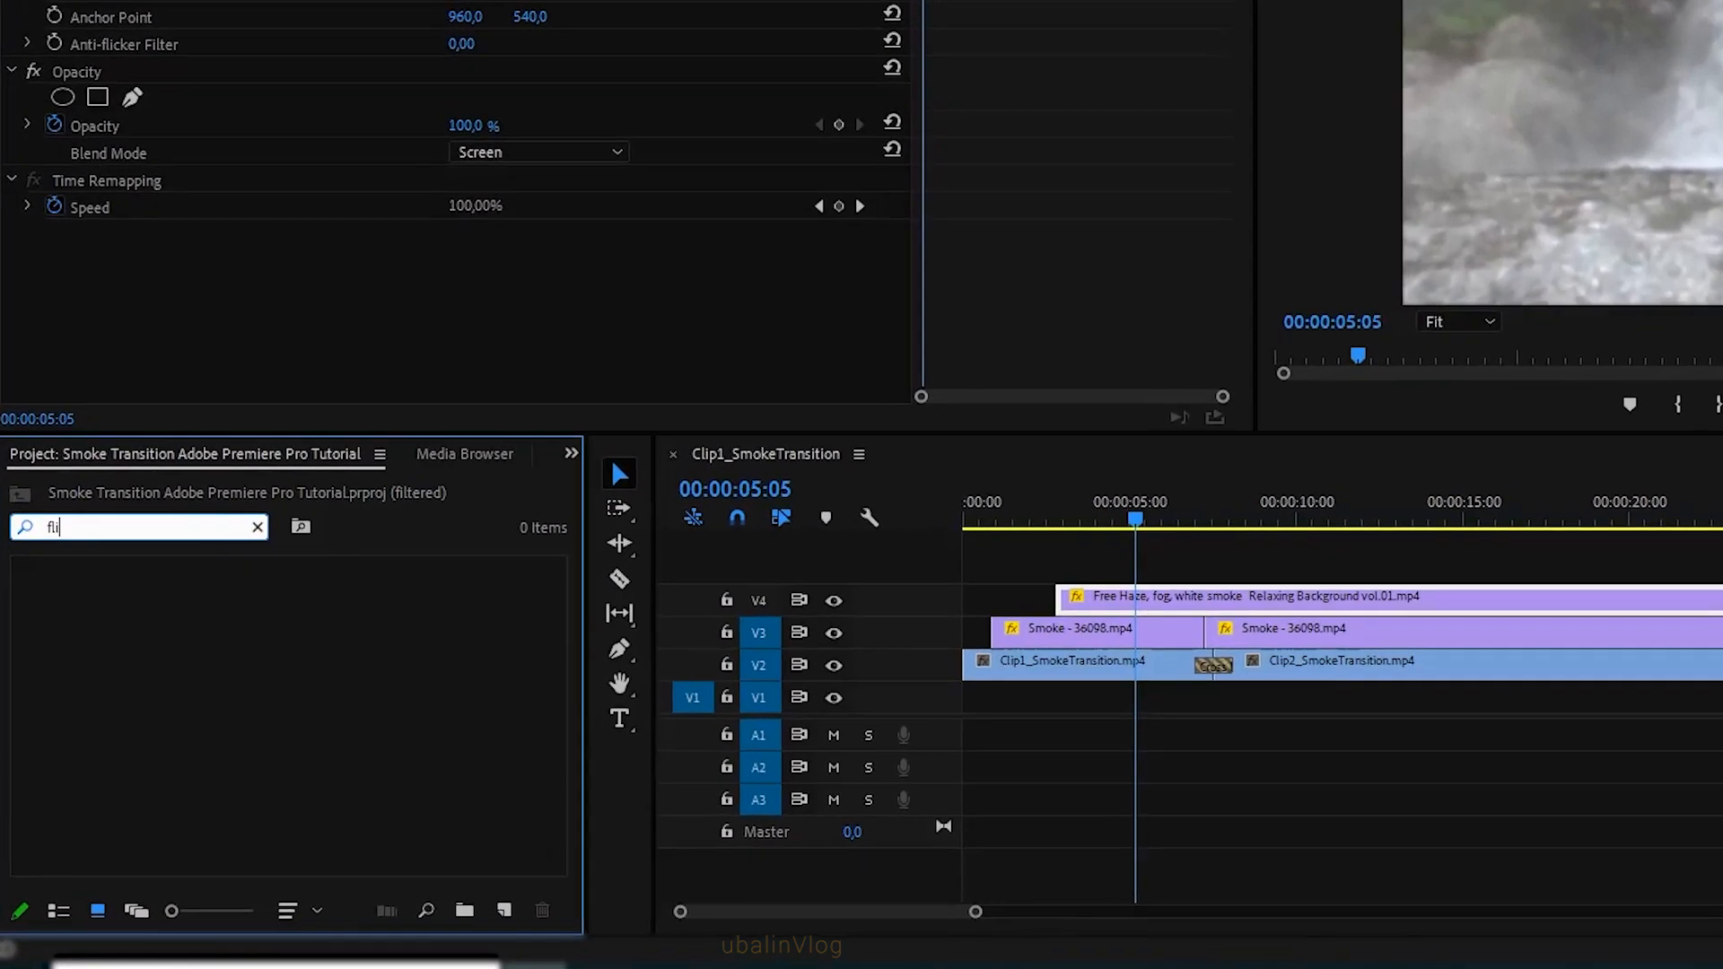
key("BackSpace")
key("BackSpace")
key("BackSpace")
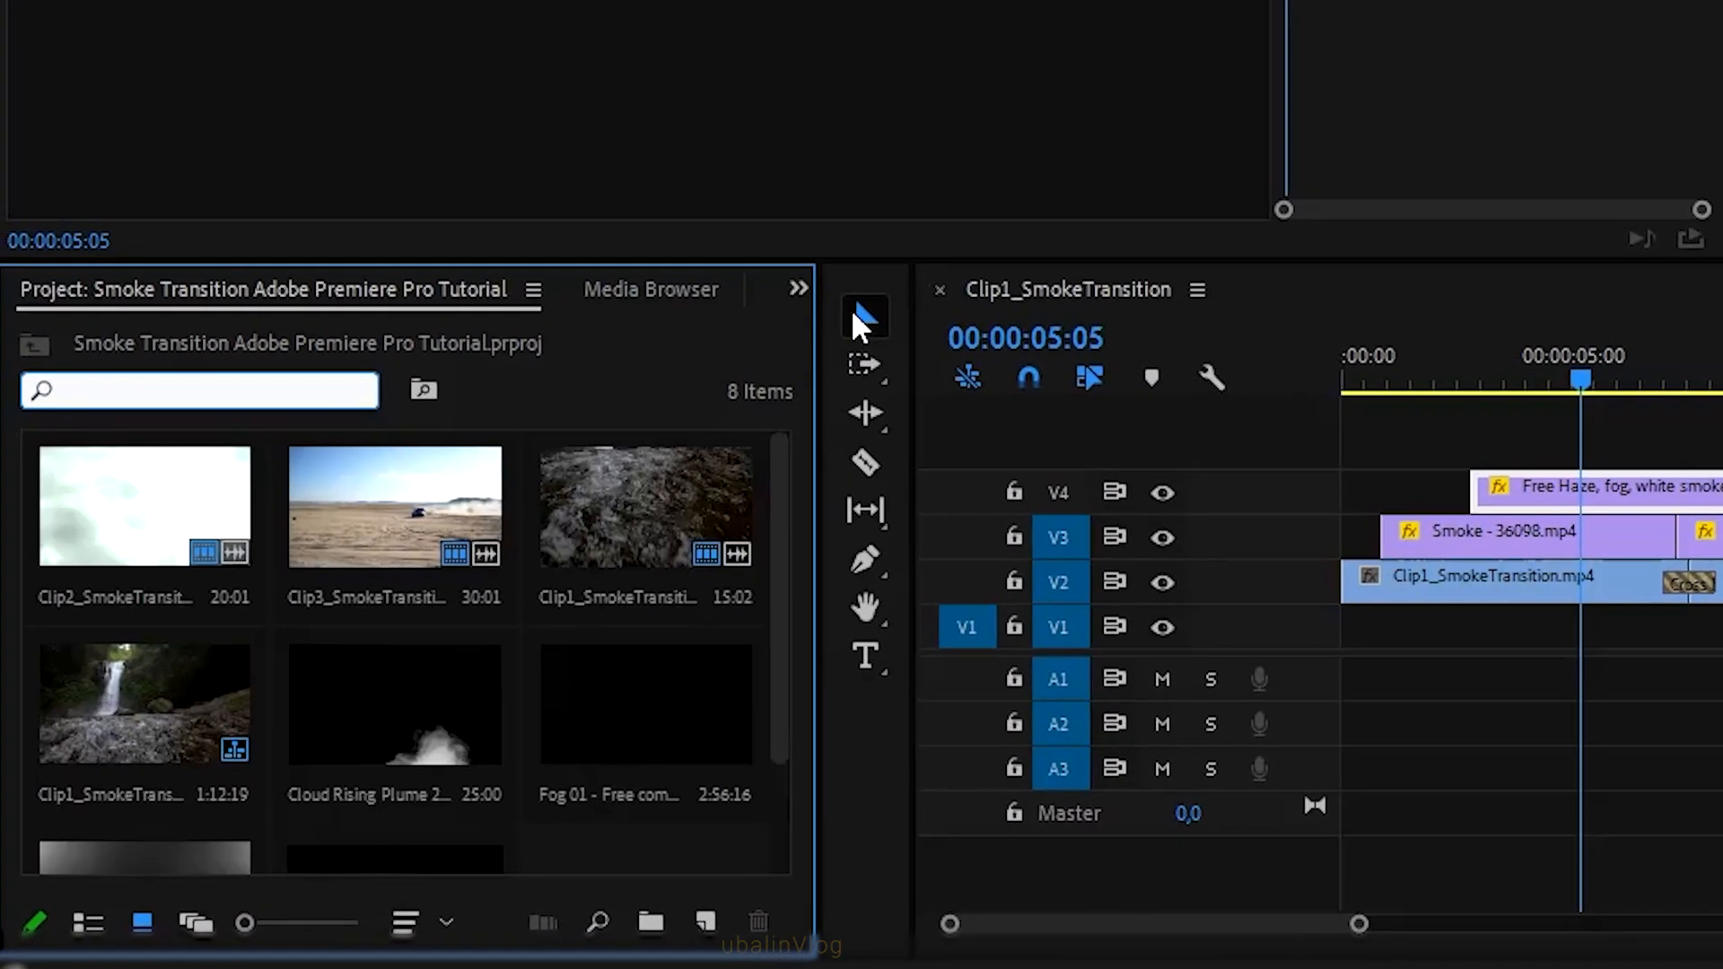
Search the effects for "flip" and apply Vertical Flip to the Free Haze clip on V4
left_click(799, 288)
left_click(834, 489)
type("f")
key("BackSpace")
type("flip")
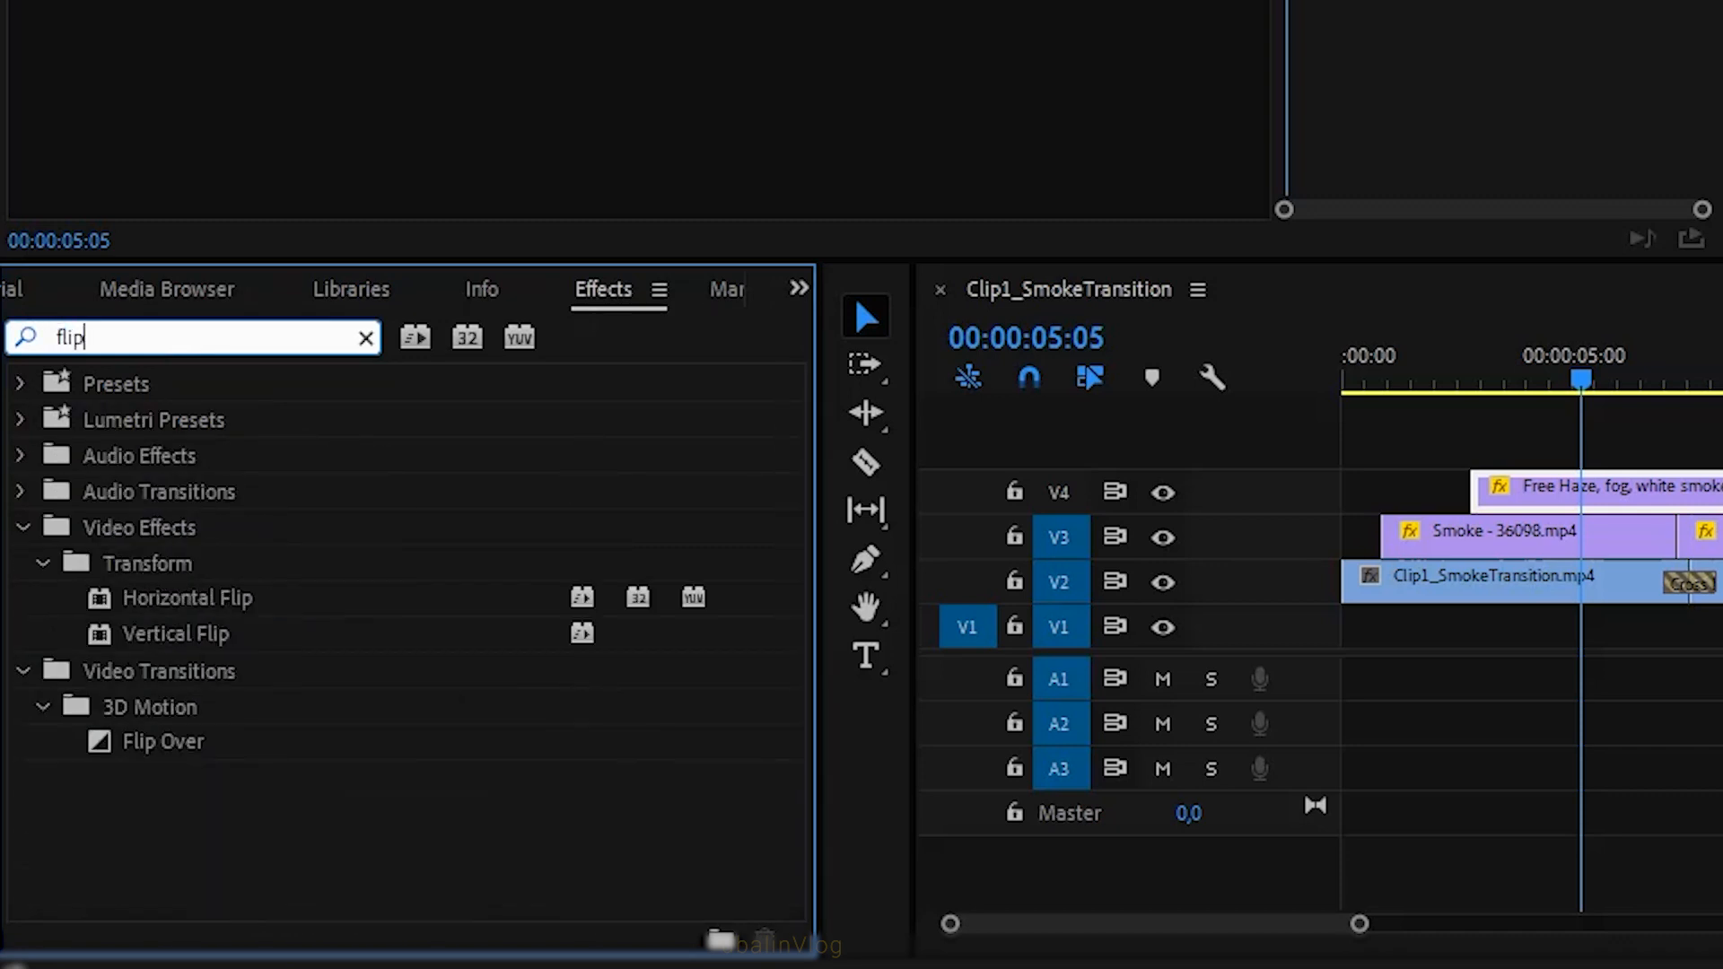
left_click(199, 635)
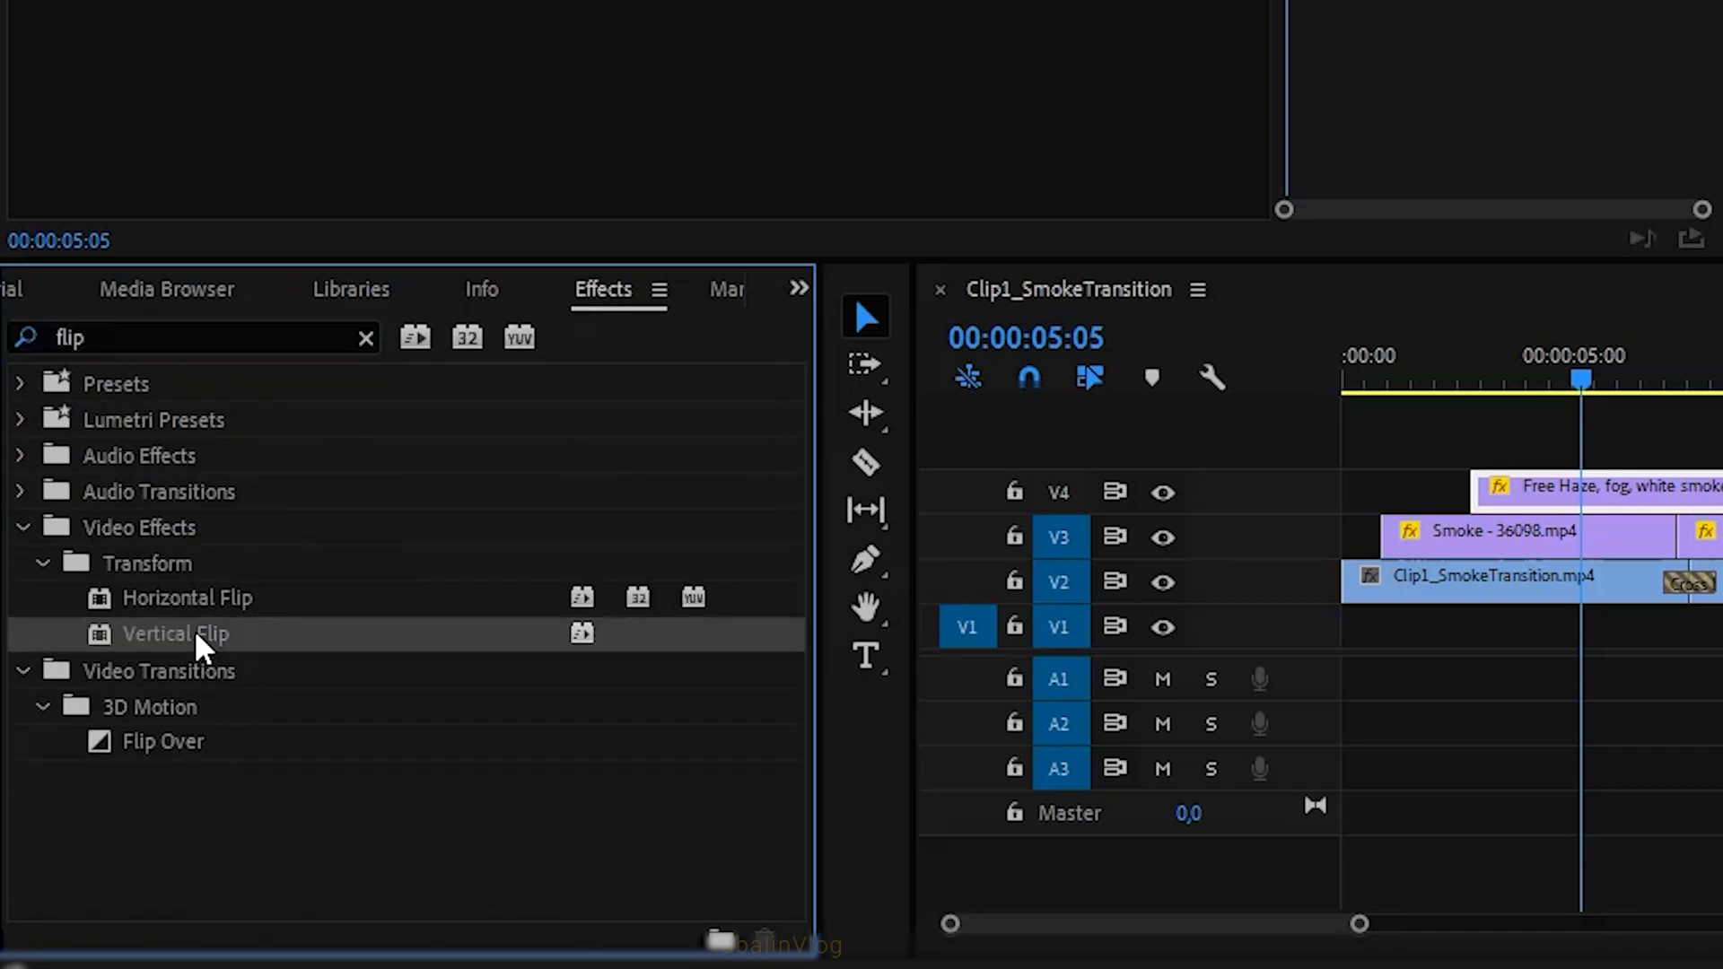
left_click_drag(1579, 496, 1582, 494)
Move the Free Haze clip on V4 to start at about 00:00:06:10, just before the dissolve
mouse_move(1580, 379)
left_mouse_down()
mouse_move(1534, 384)
mouse_move(1614, 384)
left_mouse_up()
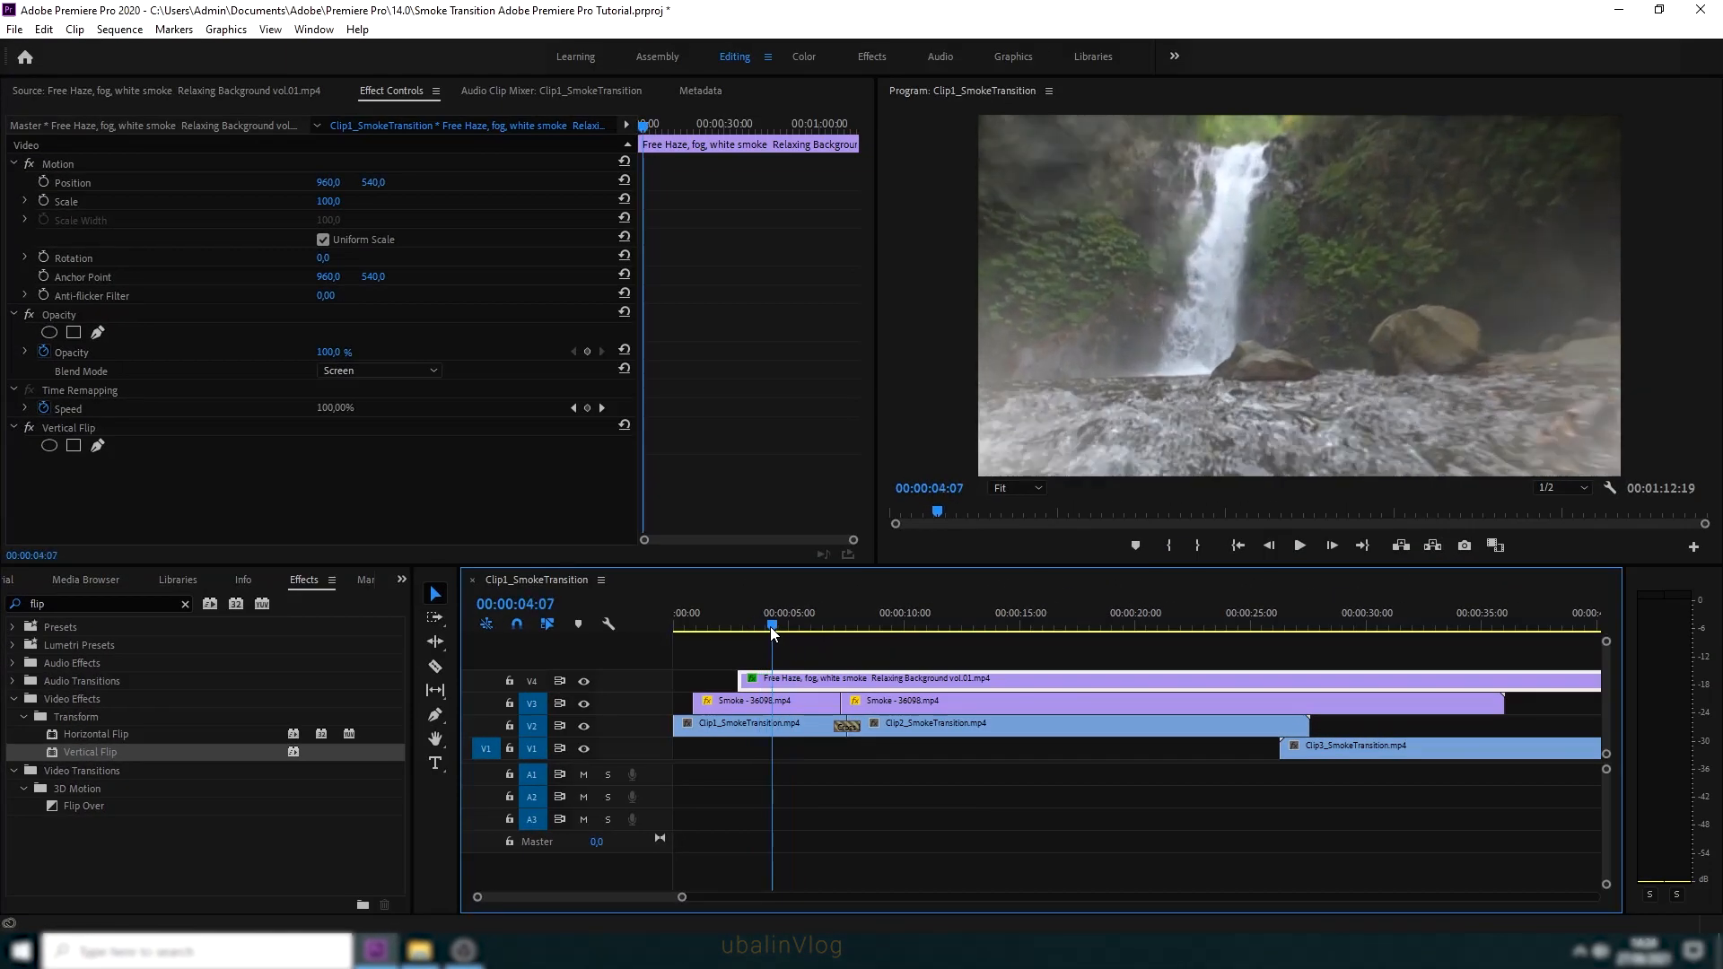
mouse_move(810, 626)
left_mouse_down()
mouse_move(880, 627)
mouse_move(797, 621)
left_mouse_up()
left_click_drag(879, 678, 977, 675)
mouse_move(804, 622)
left_mouse_down()
mouse_move(873, 637)
mouse_move(820, 628)
left_mouse_up()
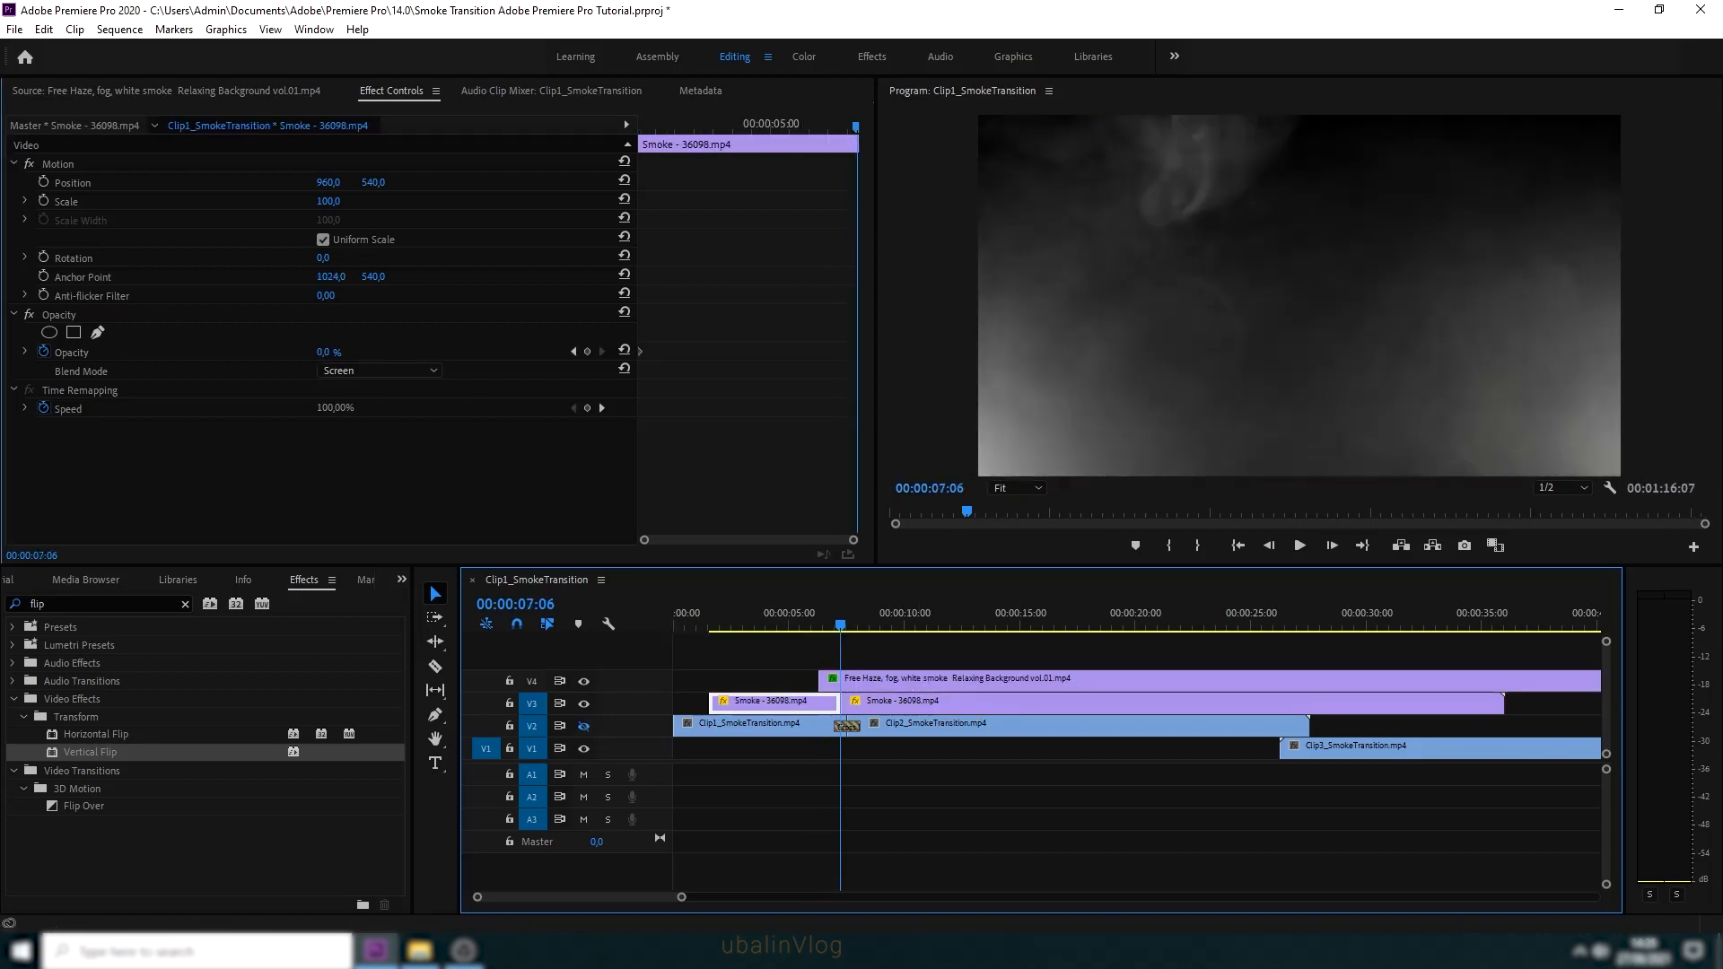
Smooth the interpolation of the opacity keyframes at the start and end of the first smoke clip on V3
left_click(624, 350)
right_click(640, 350)
left_click(709, 623)
right_click(855, 351)
left_click(894, 605)
Trim about 1 second off the end of the first smoke clip on V3 and move it back against the second one
left_click(696, 625)
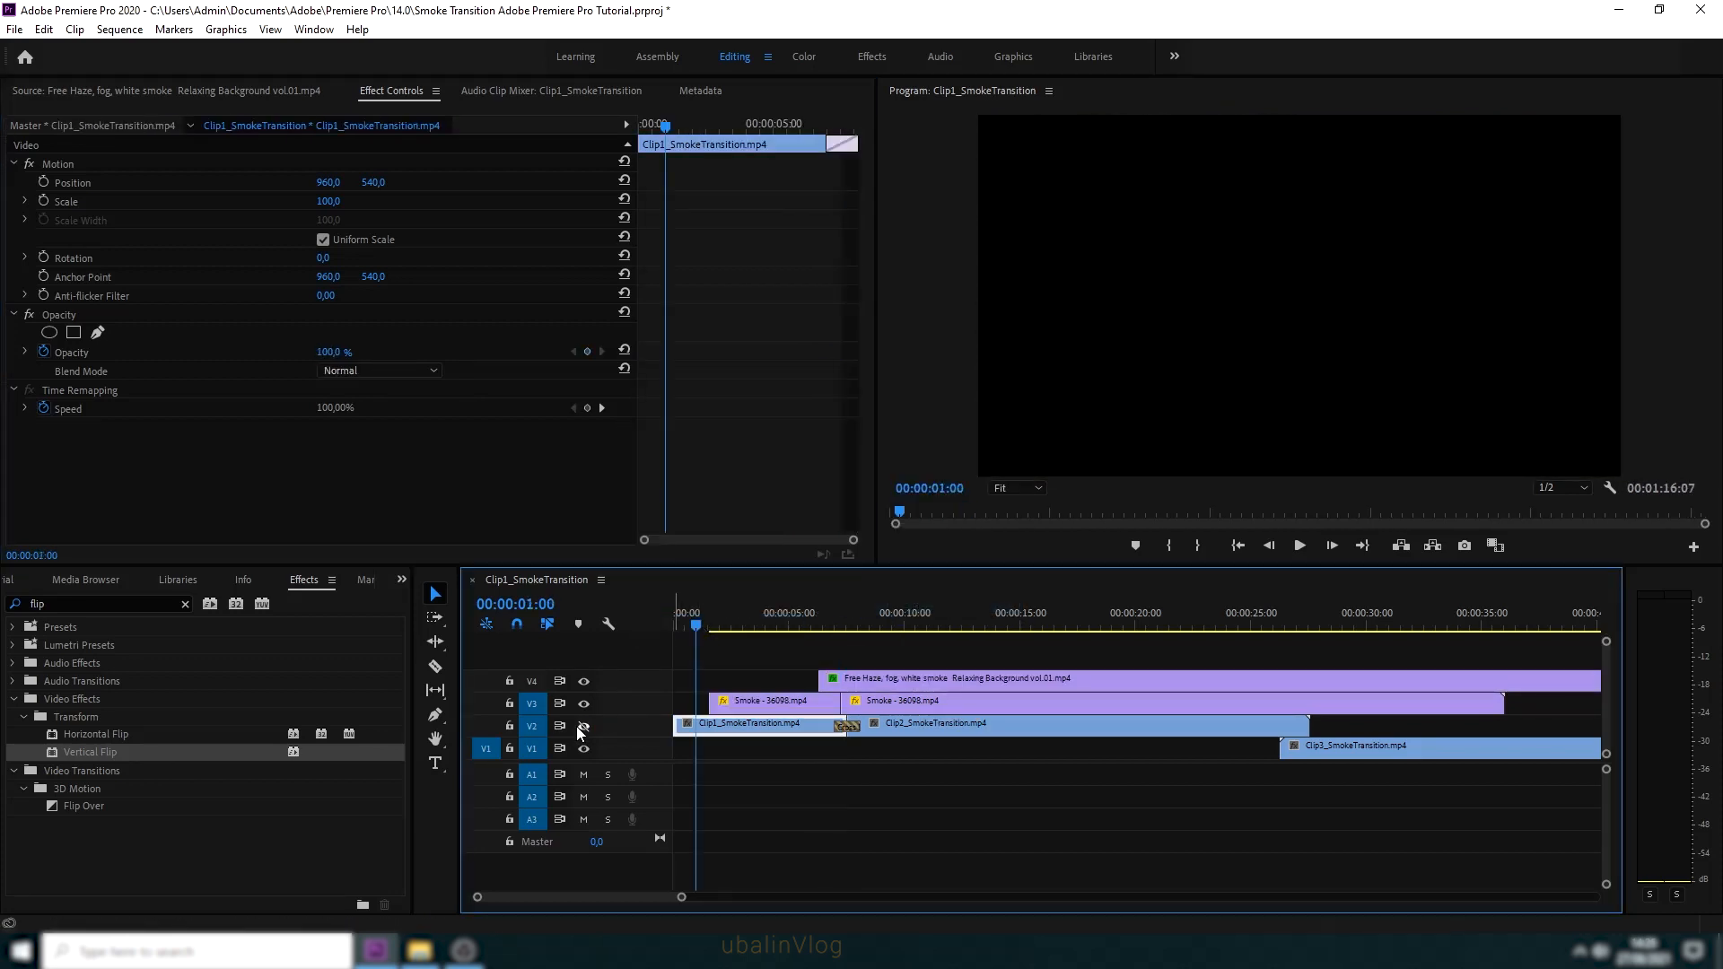
left_click_drag(749, 632, 816, 652)
left_click(790, 702)
left_click(584, 729)
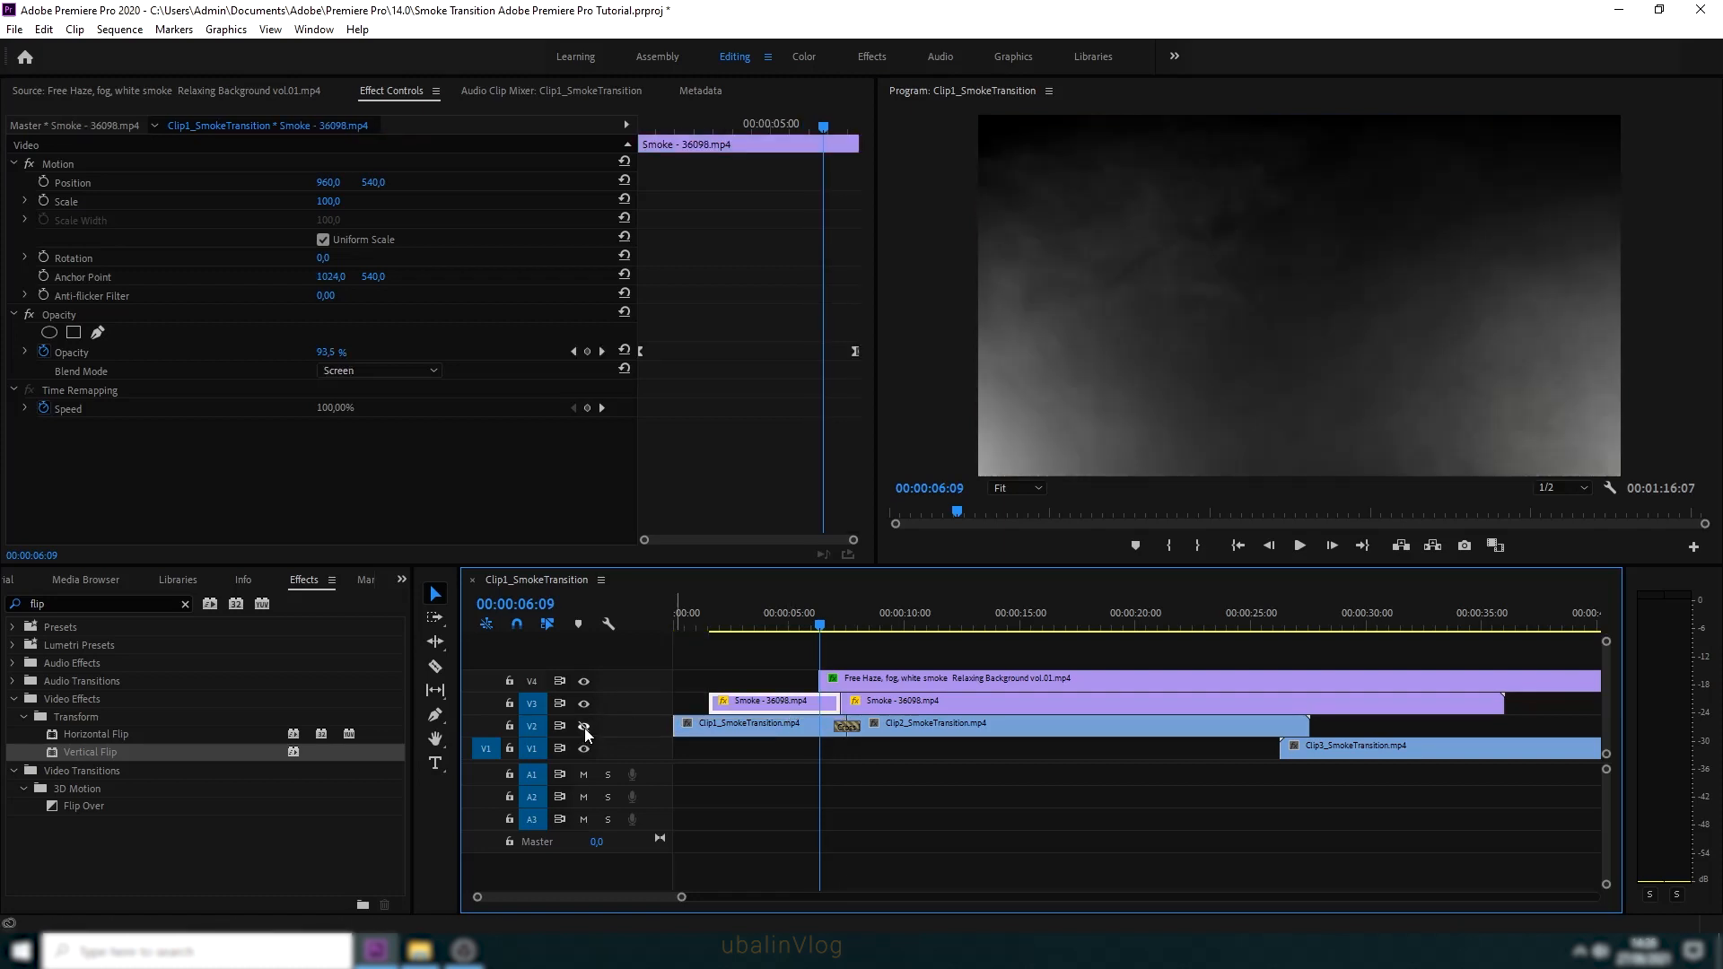
left_click_drag(821, 629, 816, 631)
left_click_drag(837, 702, 812, 703)
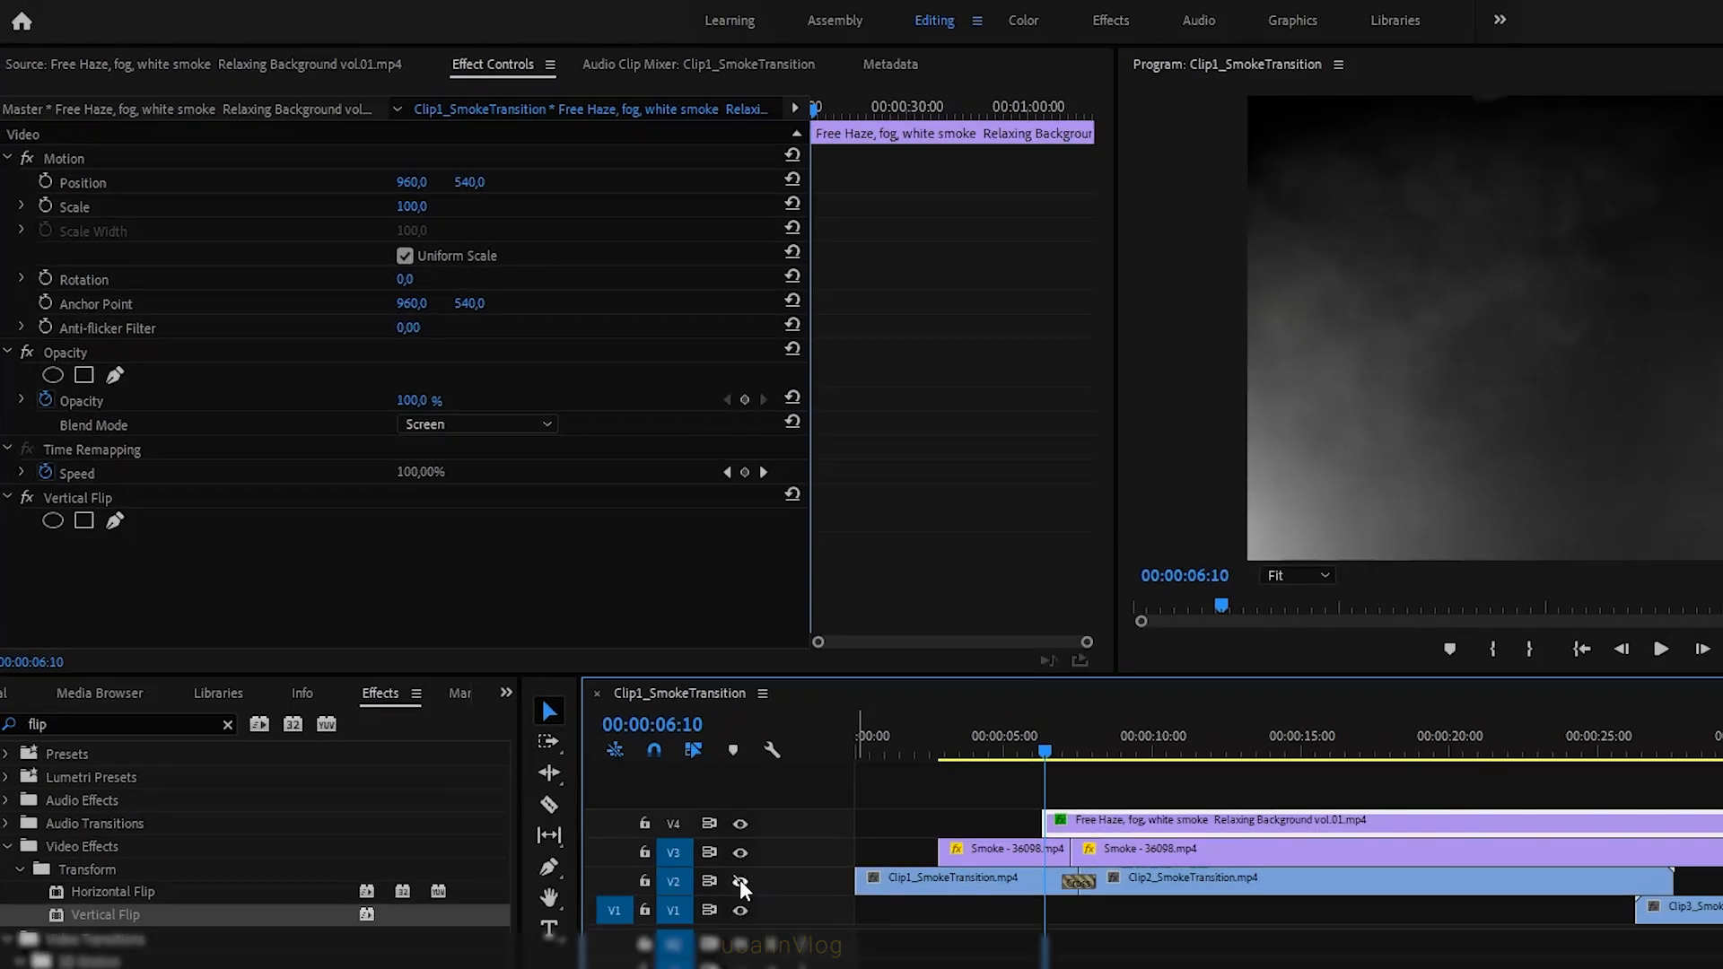
Hide track V3 and preview the Free Haze overlay on V4 by itself around the dissolve
left_click(740, 851)
left_click(1076, 752)
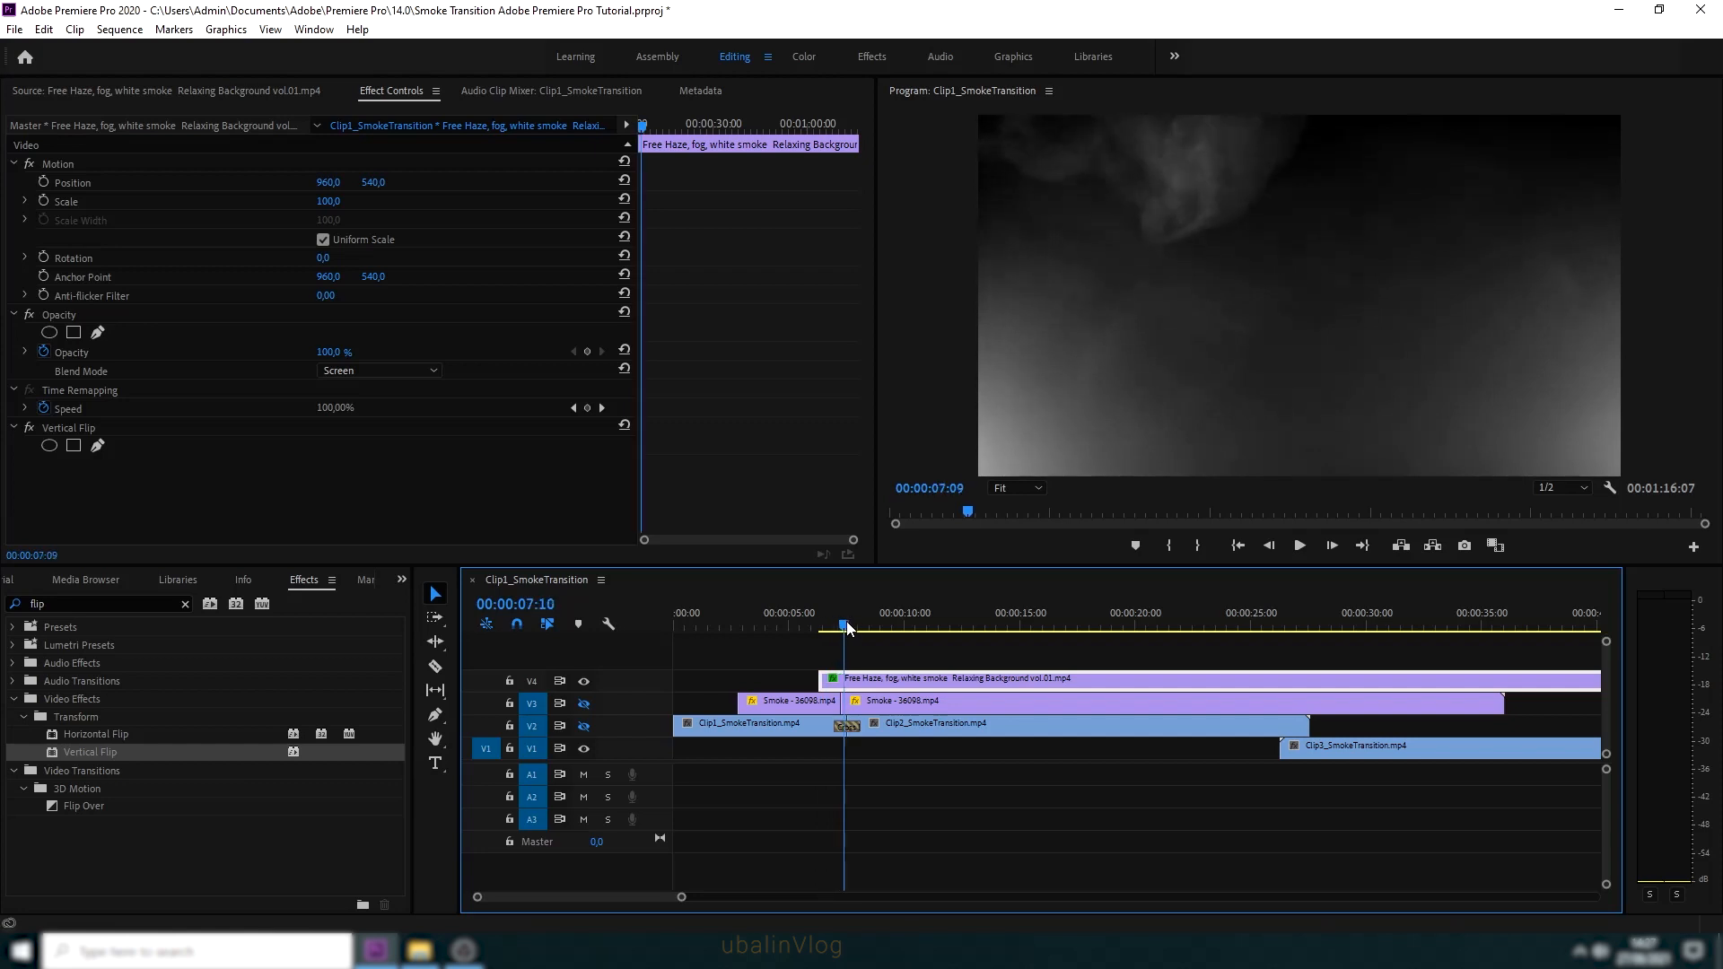
mouse_move(848, 629)
left_mouse_down()
mouse_move(903, 643)
mouse_move(821, 637)
left_mouse_up()
left_click(858, 675)
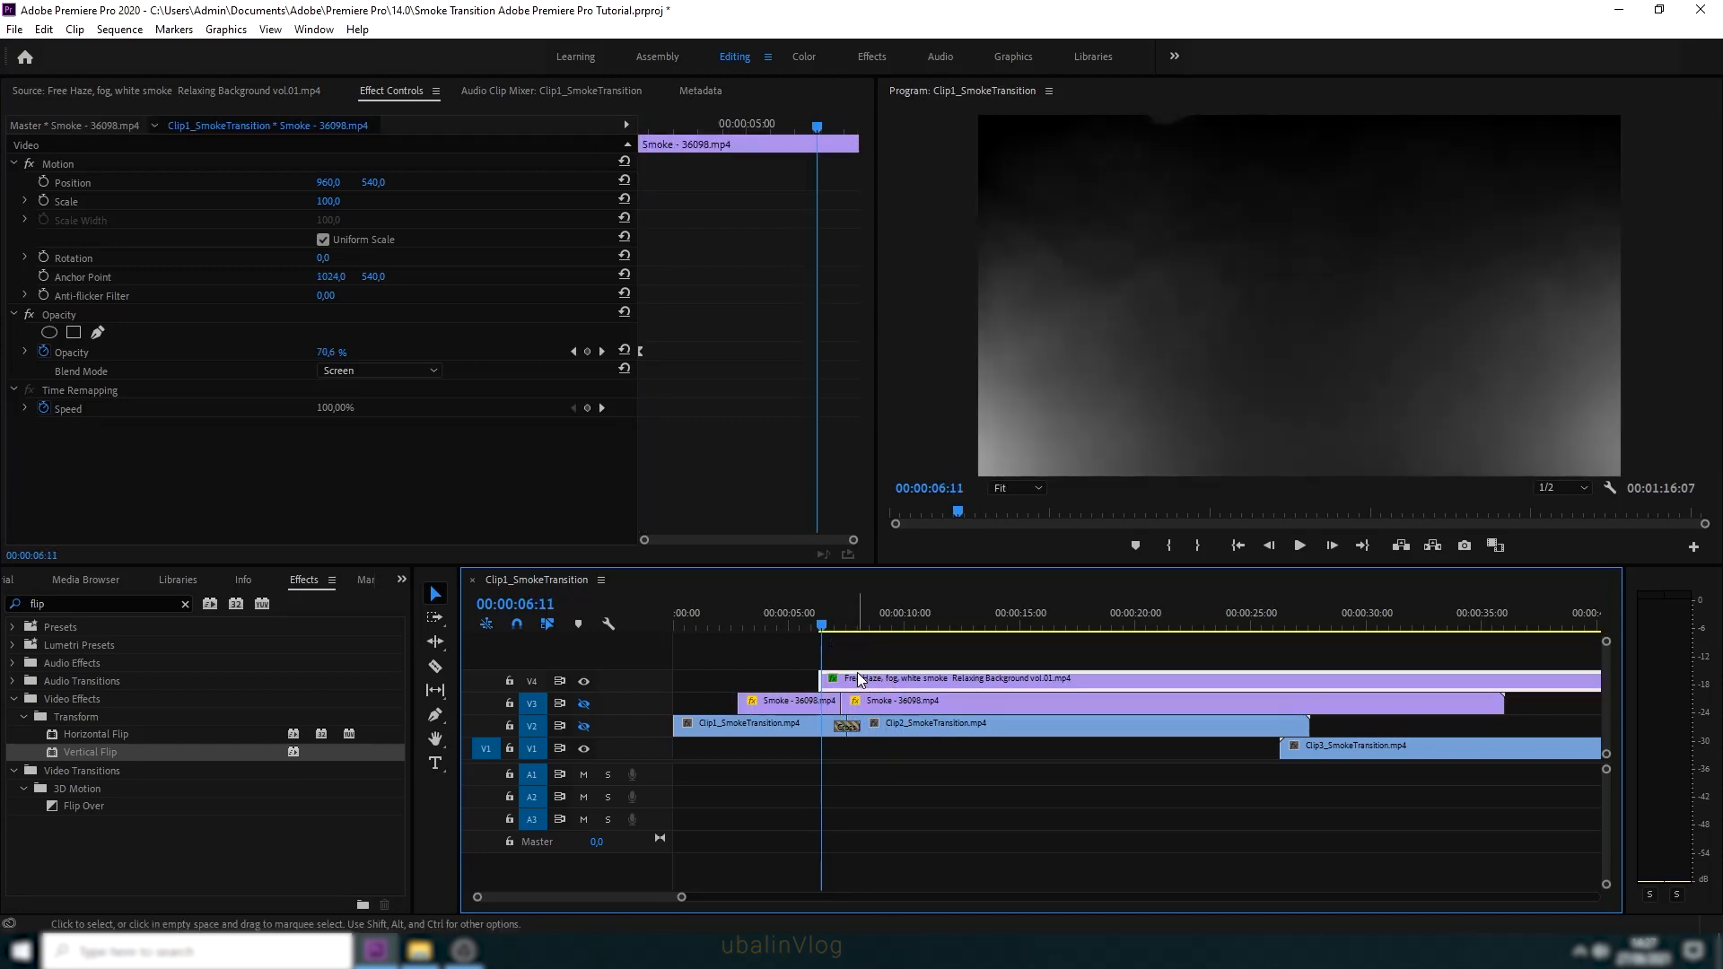
left_click(1300, 546)
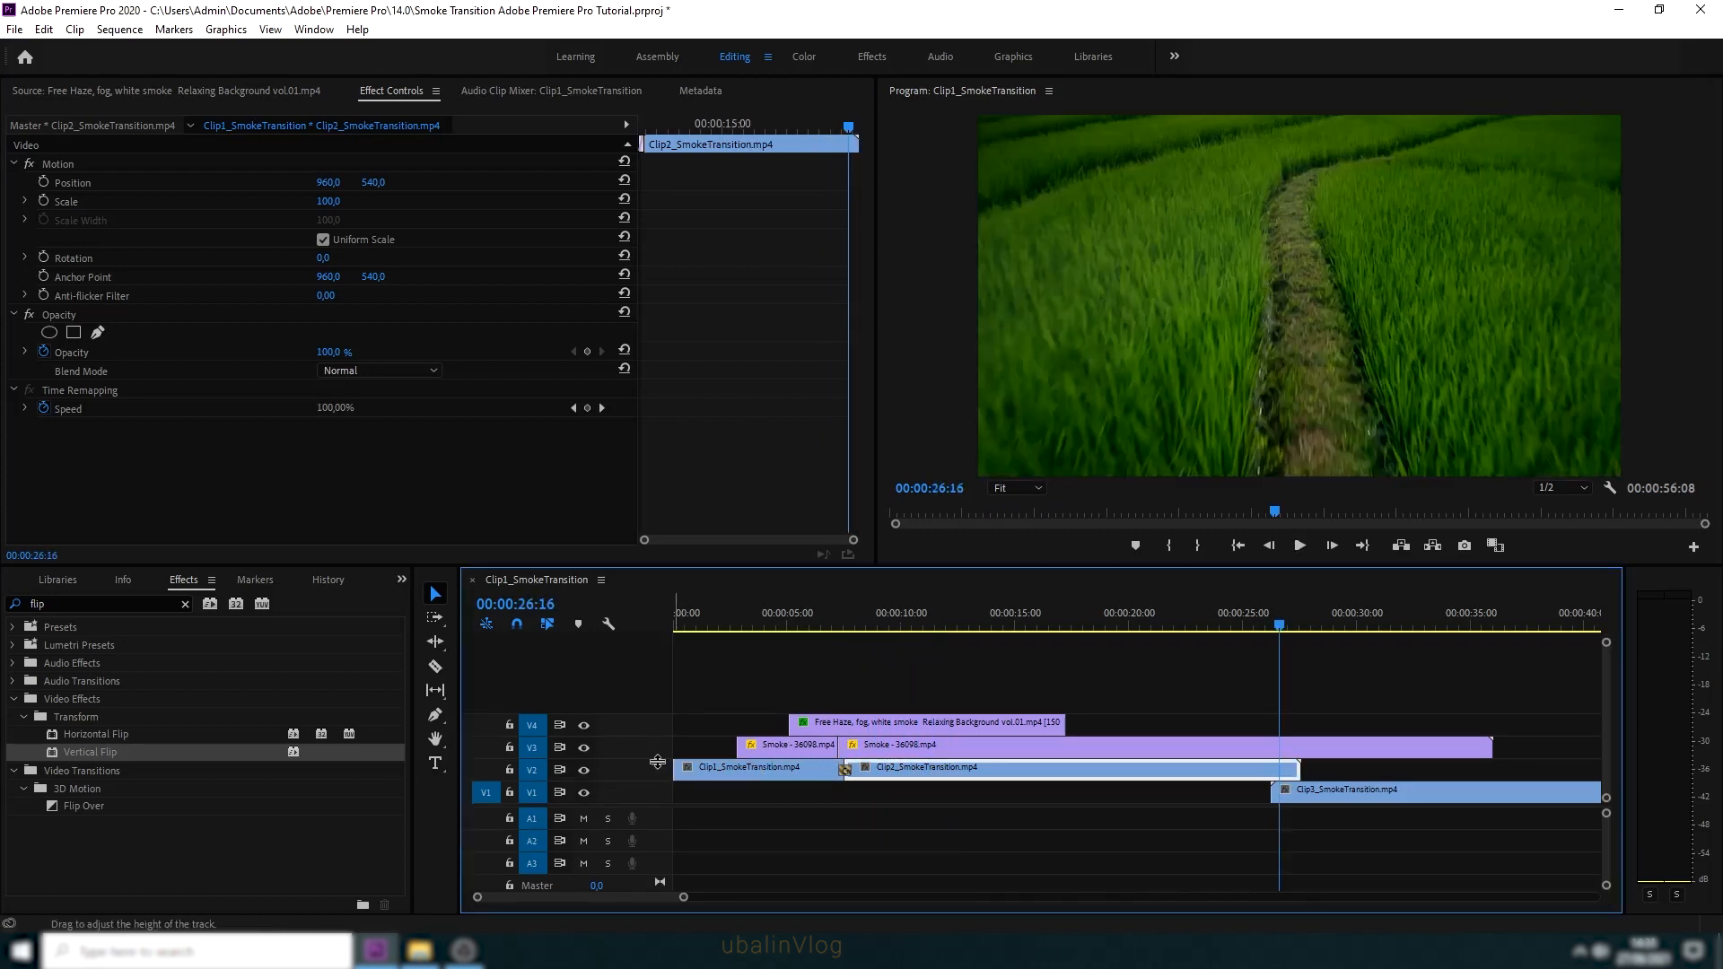
Enlarge track V2, cut Clip2_SmokeTransition.mp4 at 00:00:24:18 and select its trailing piece
left_click_drag(657, 761, 657, 680)
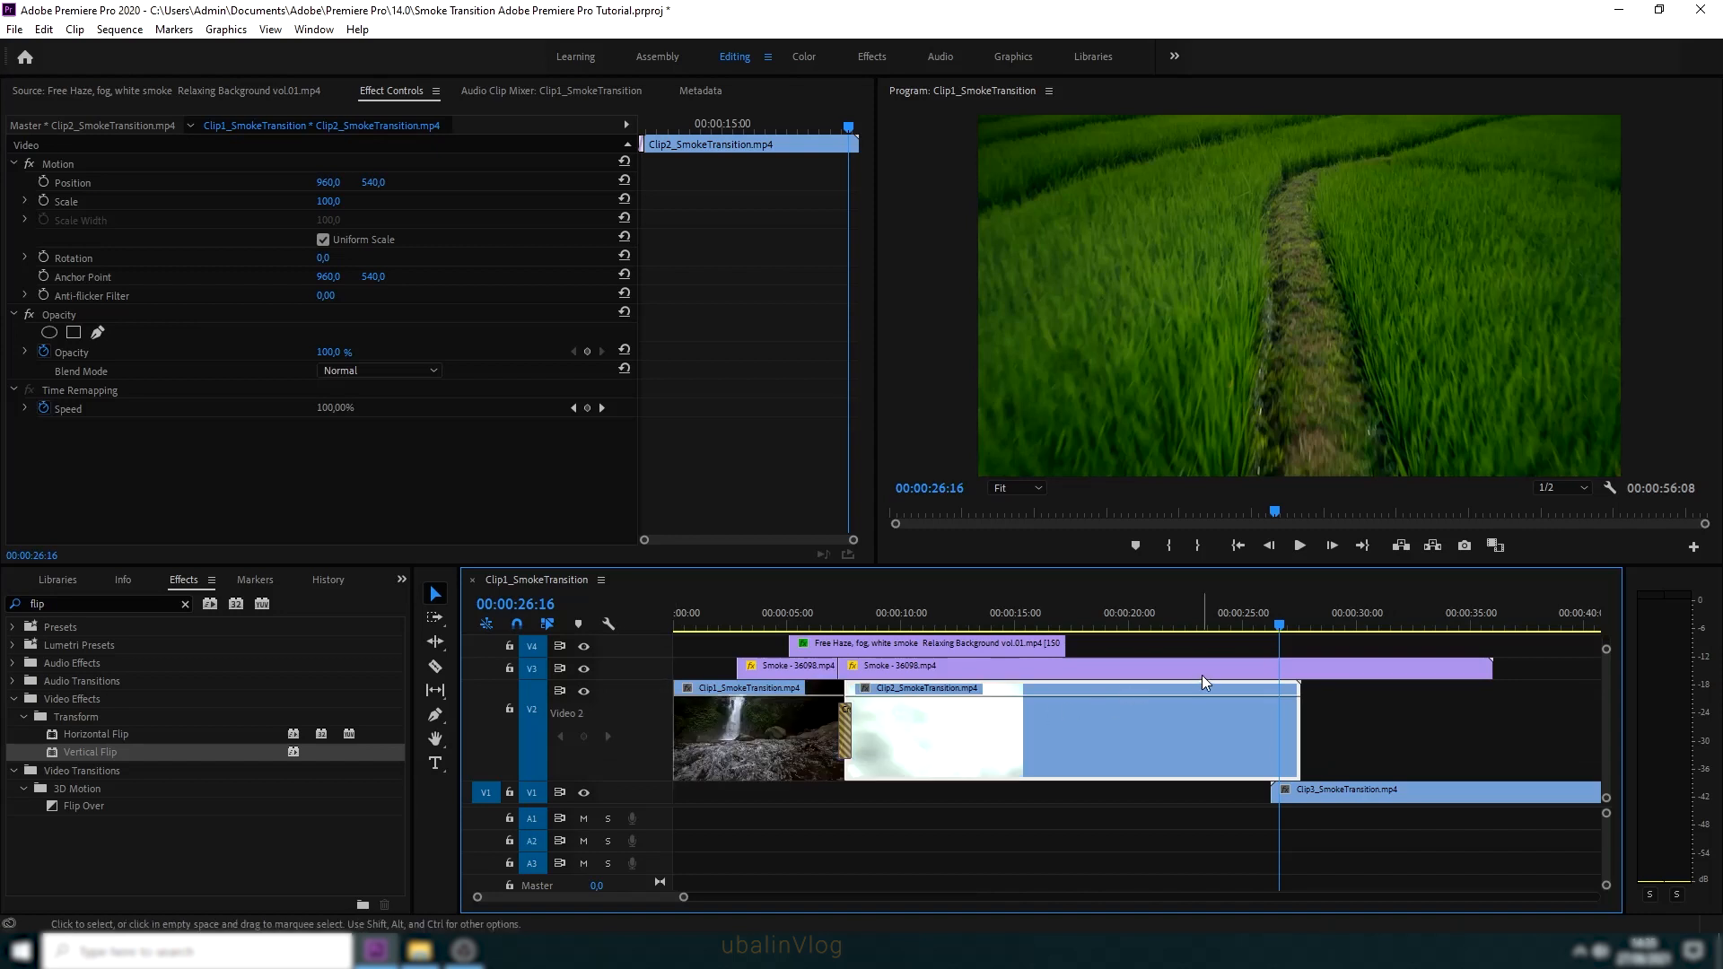
left_click_drag(1281, 631, 1239, 632)
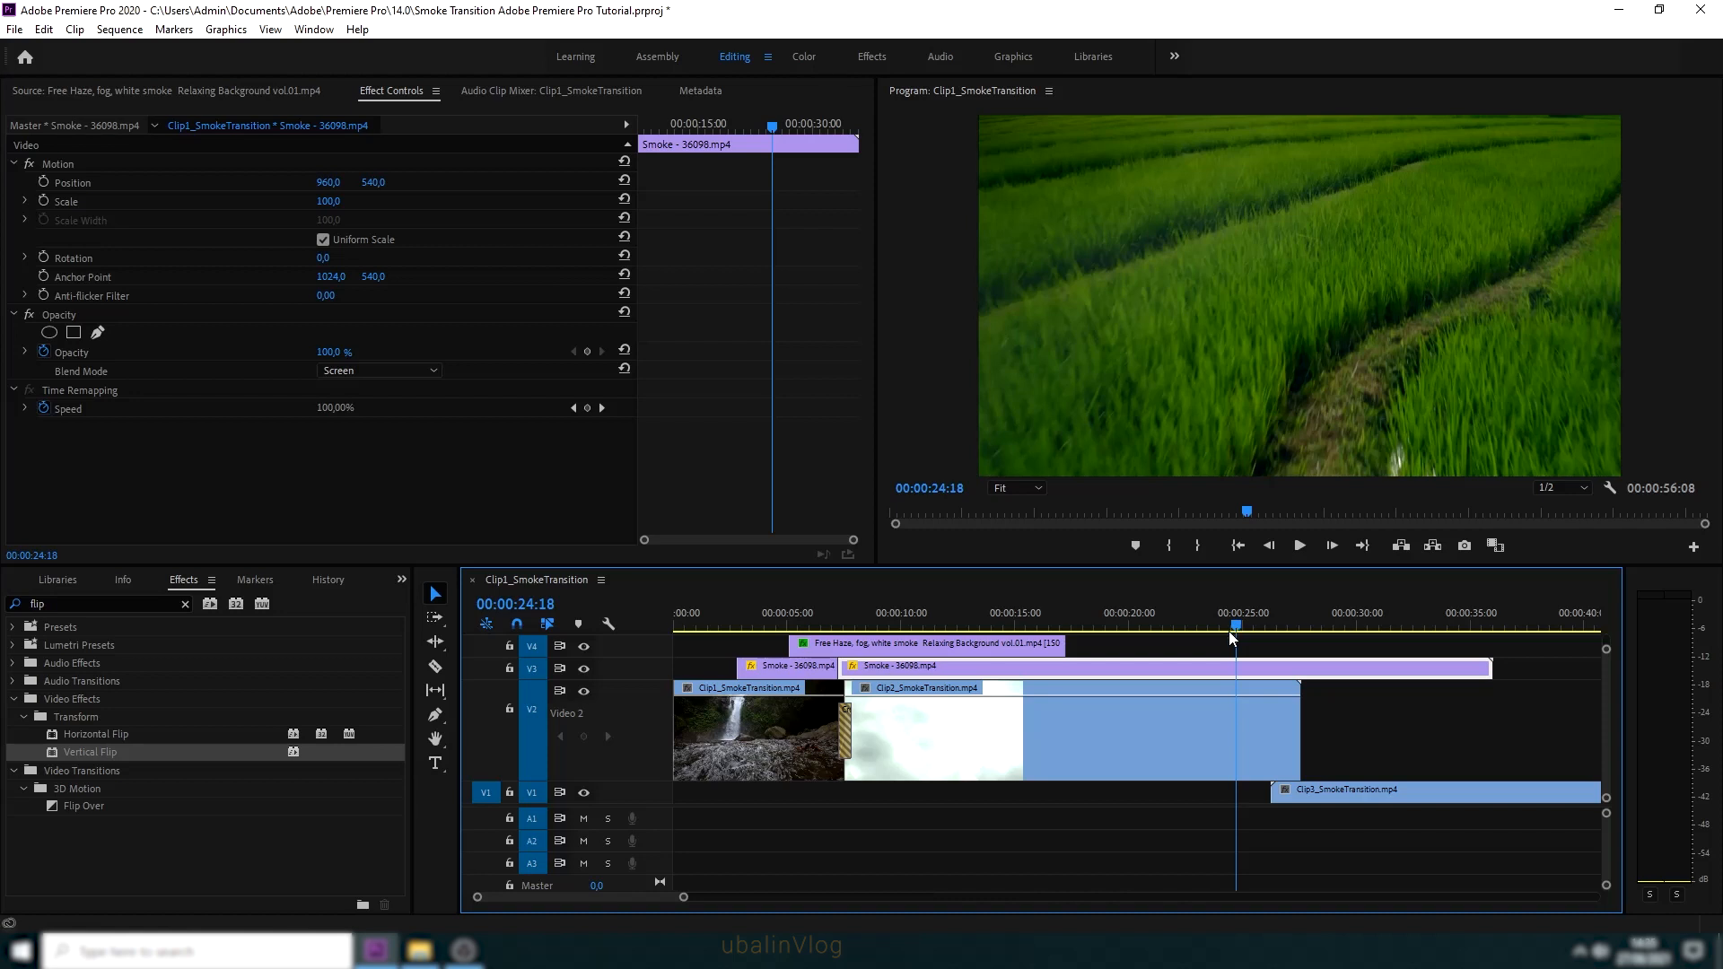
left_click(1205, 754)
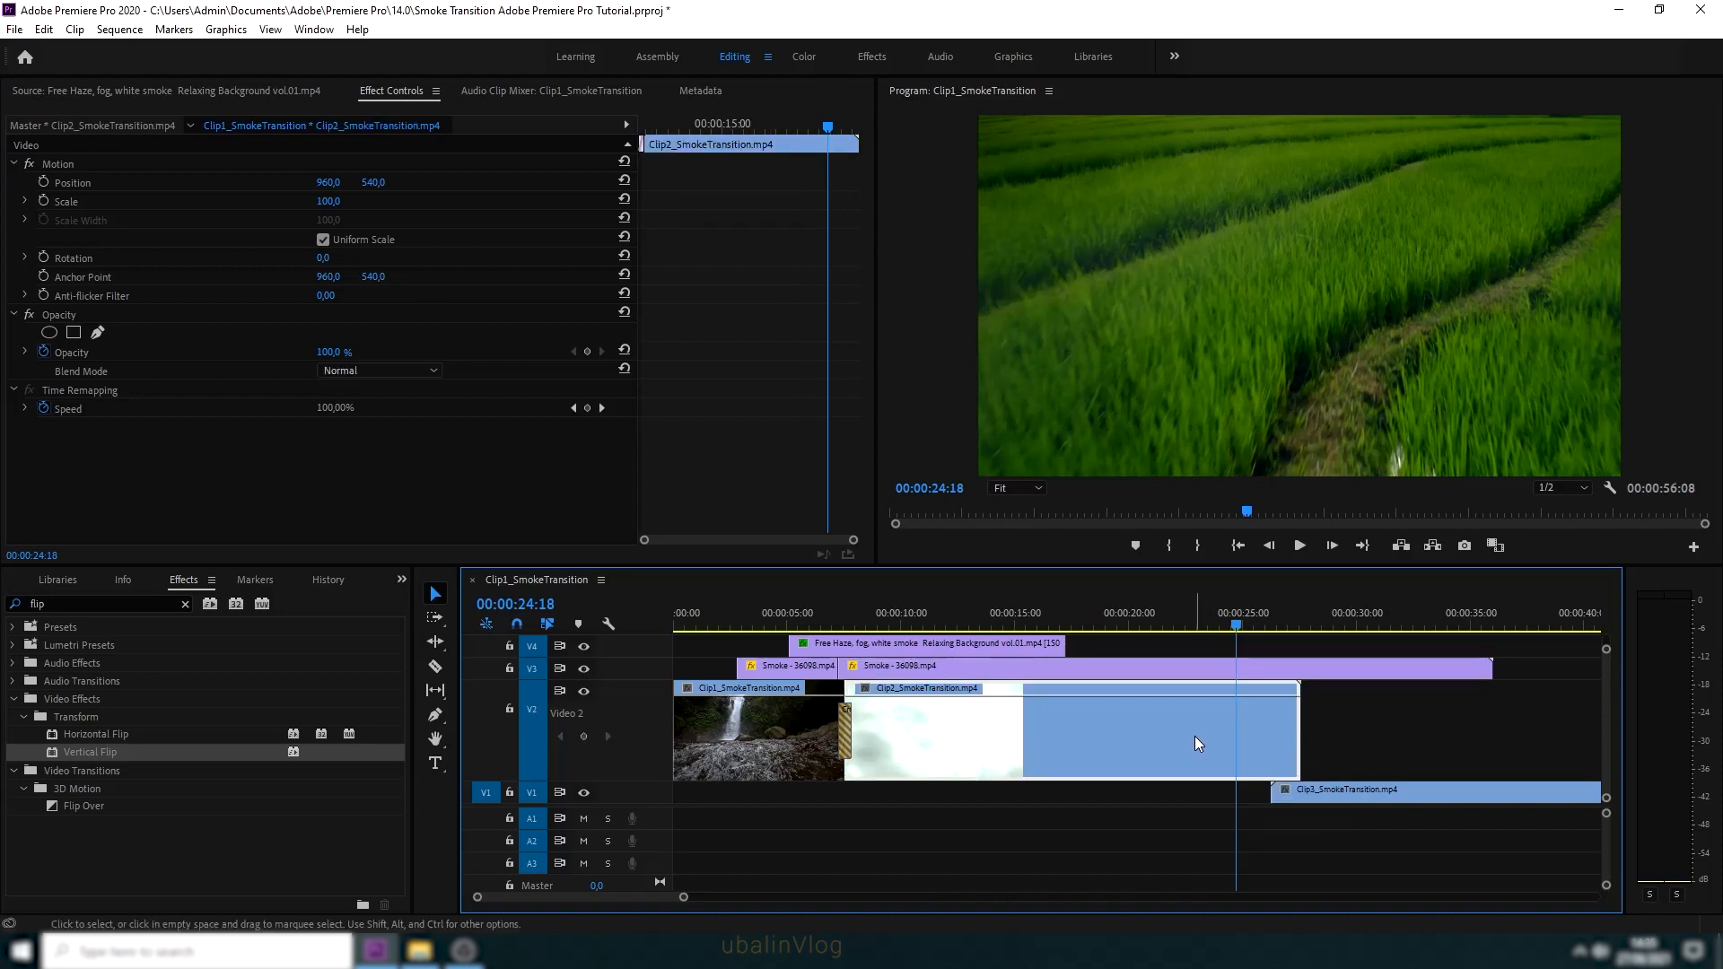
key("c")
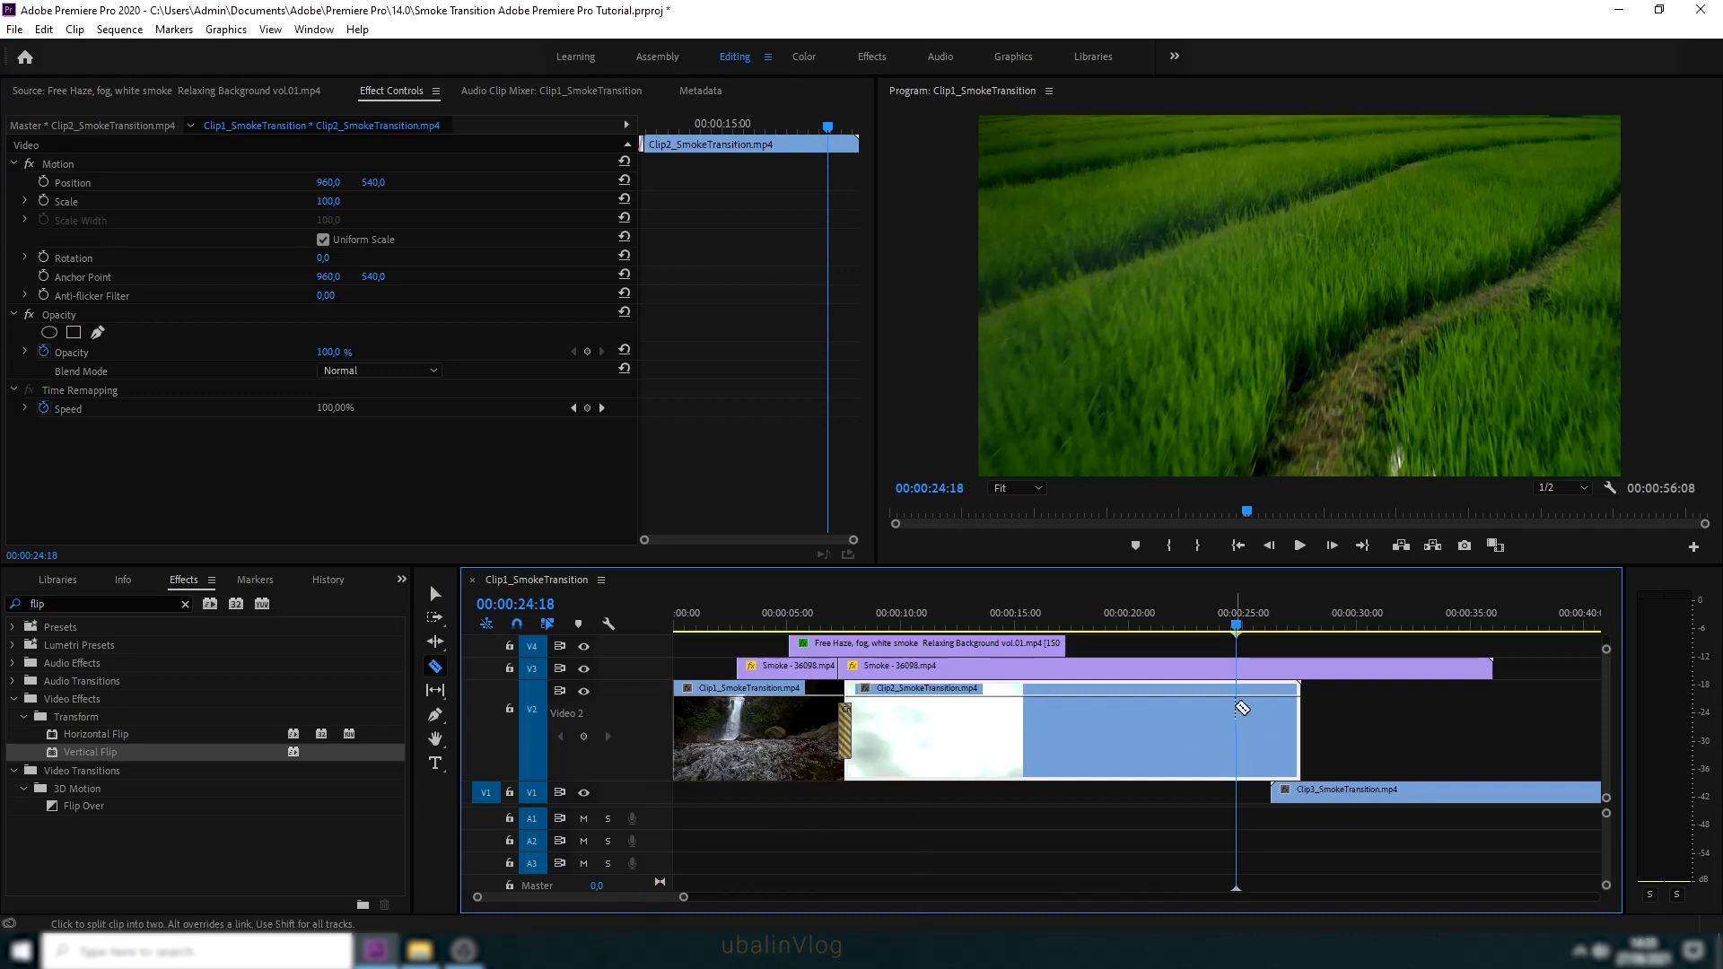
left_click(1238, 708)
key("v")
left_click(1267, 740)
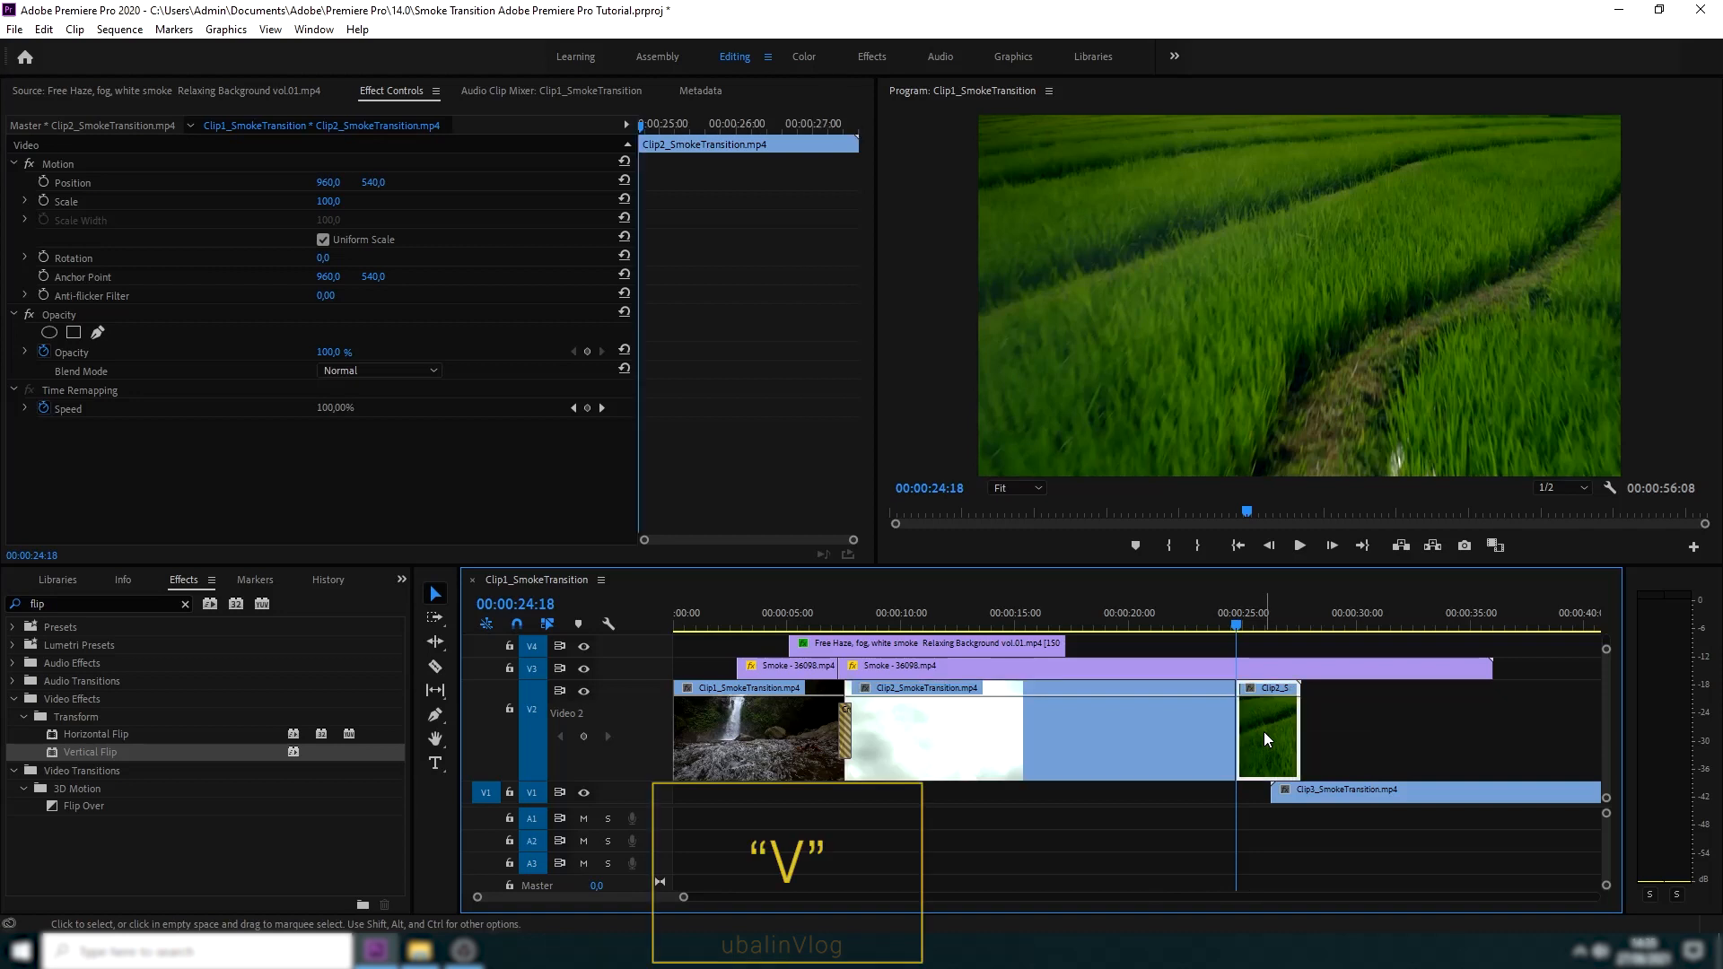
Show the Time Remapping speed line on the trailing piece of Clip2 on V2
left_click_drag(689, 902, 625, 908)
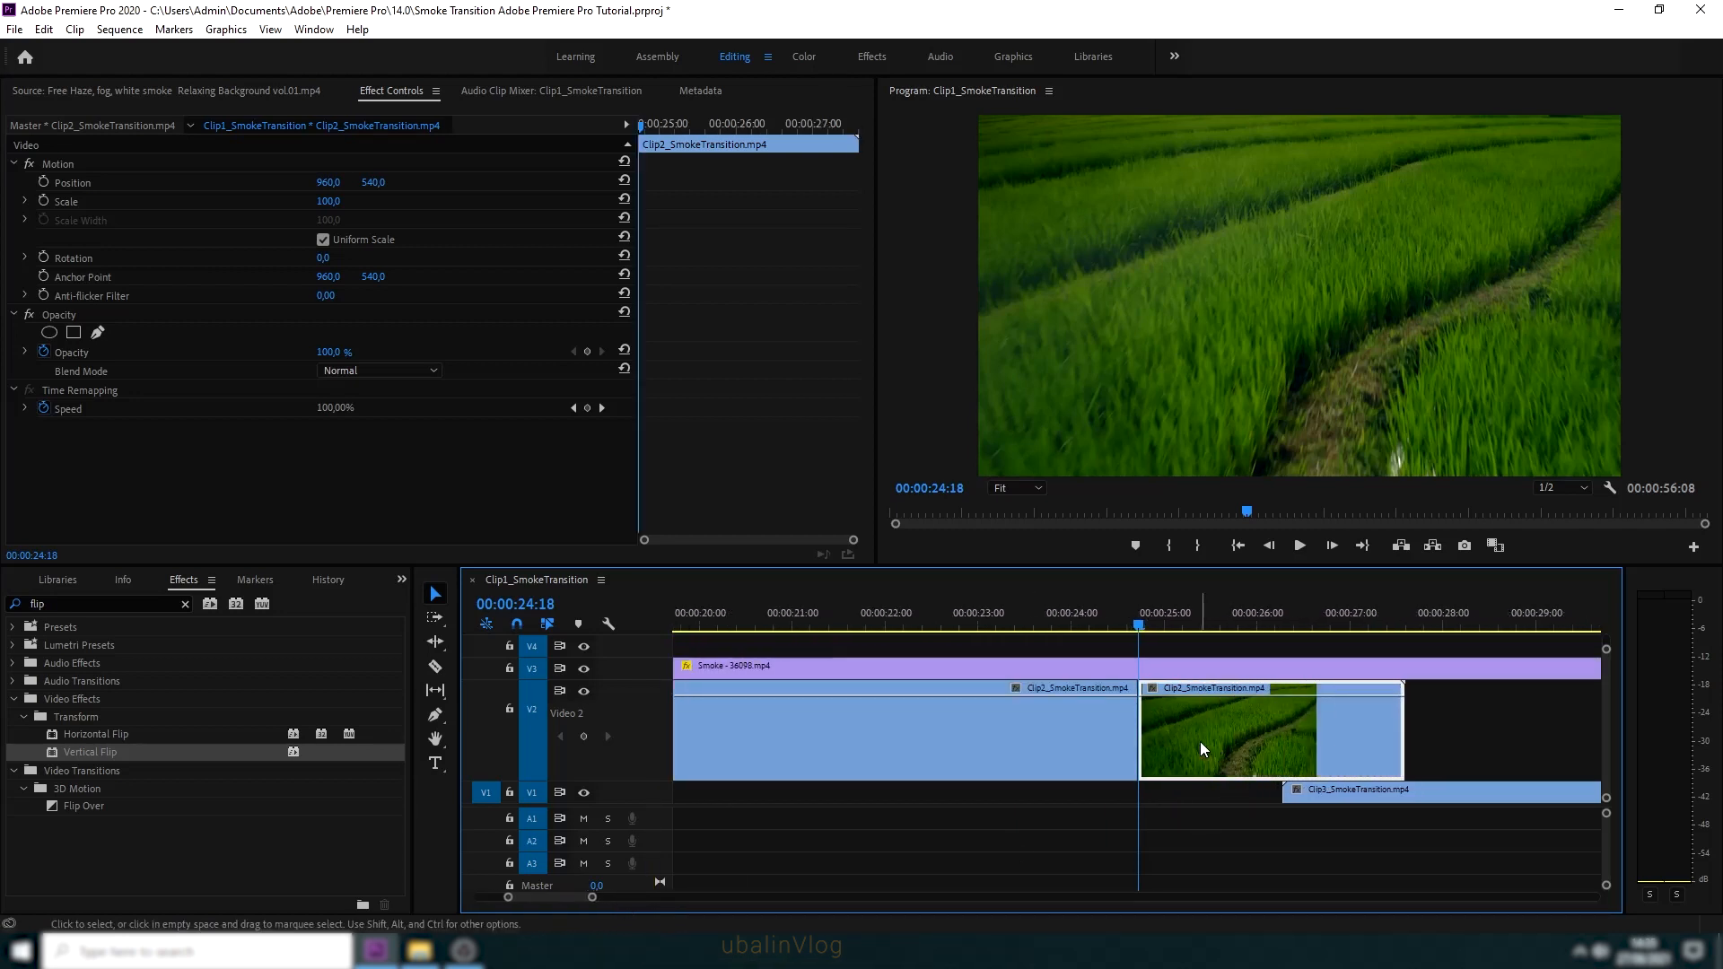
right_click(1154, 687)
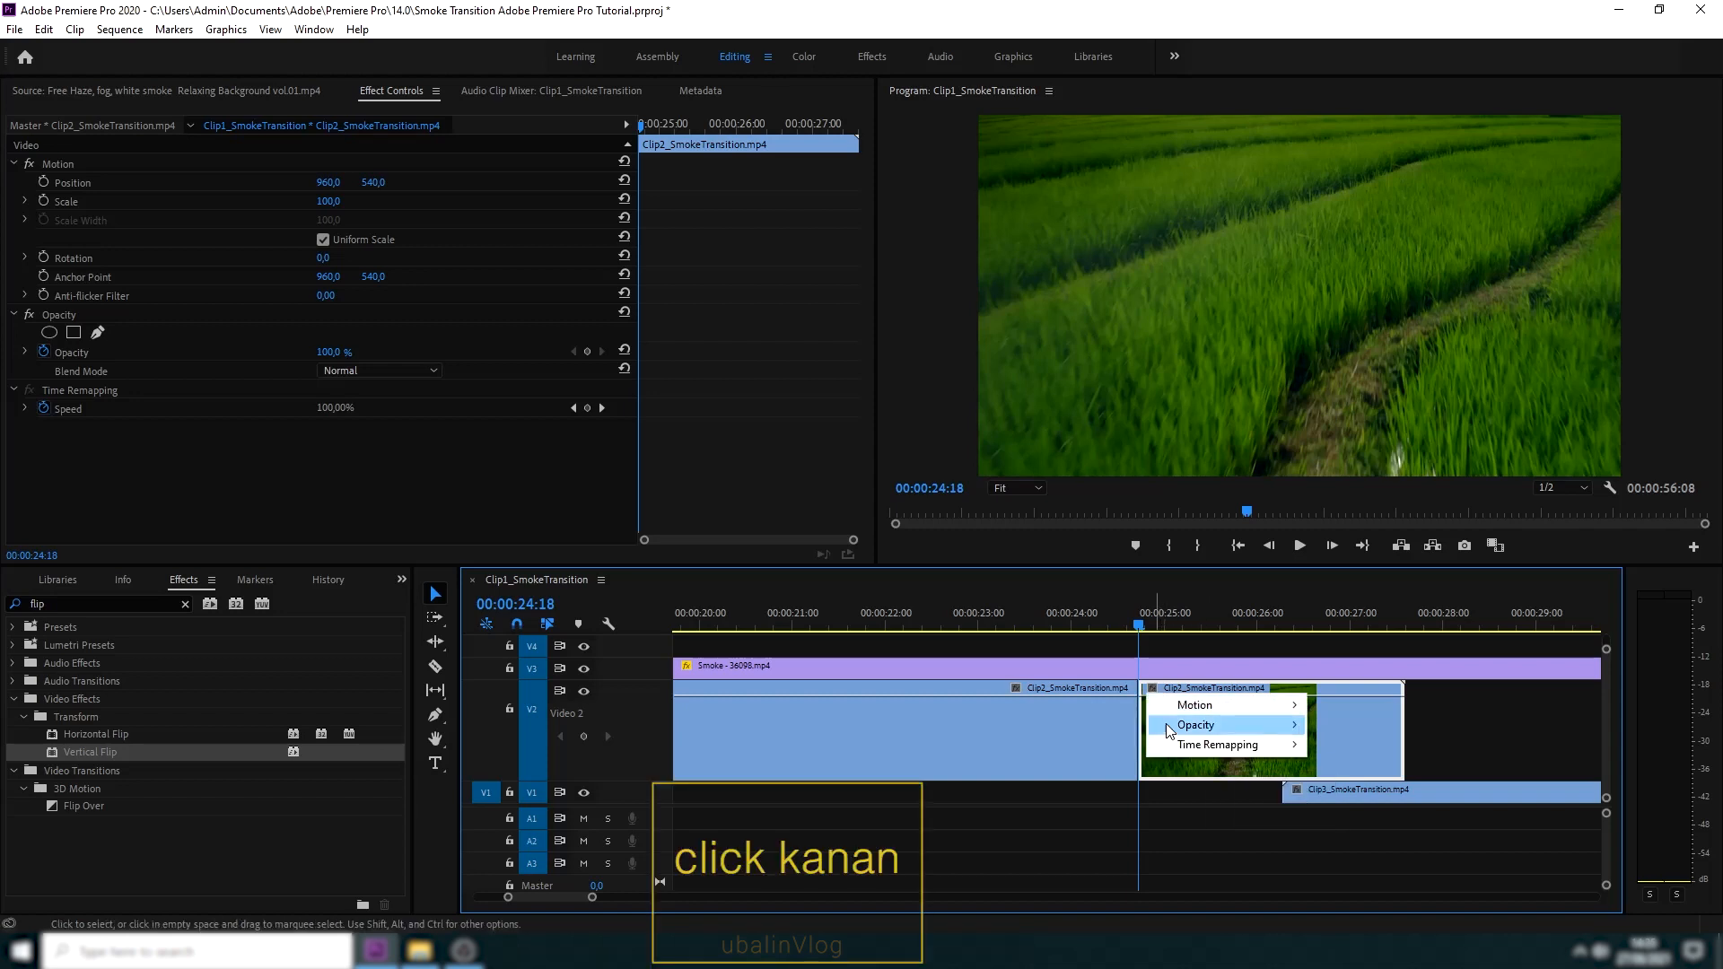
mouse_move(1266, 745)
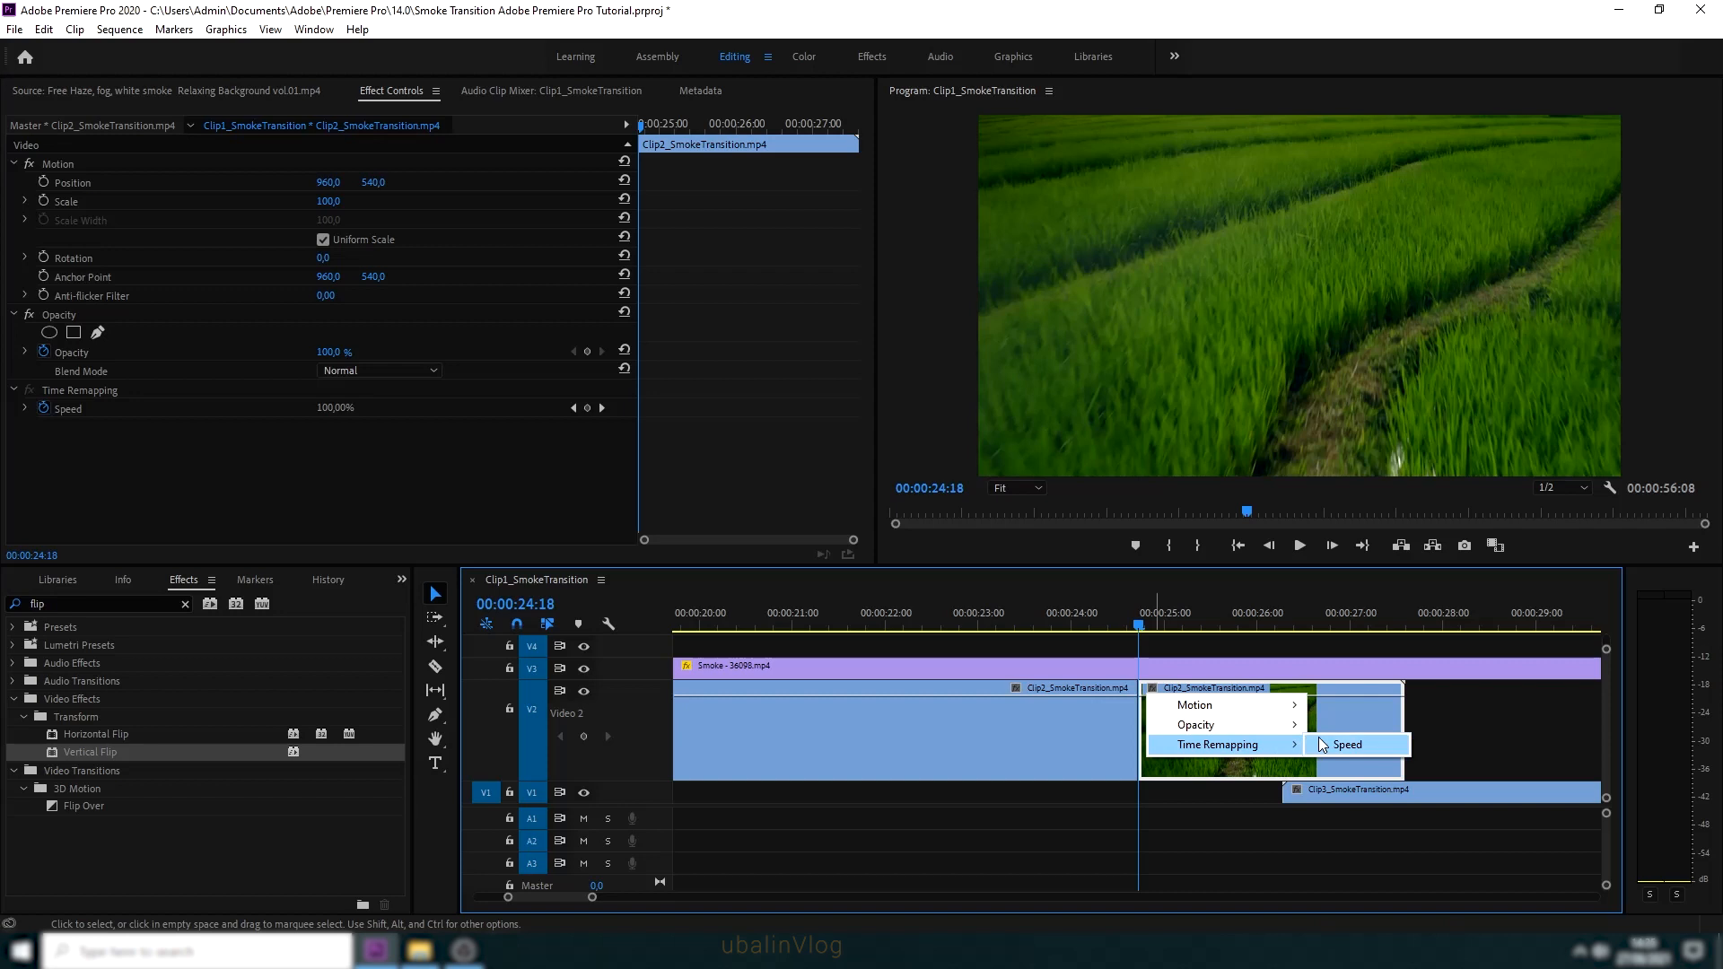
left_click(1343, 746)
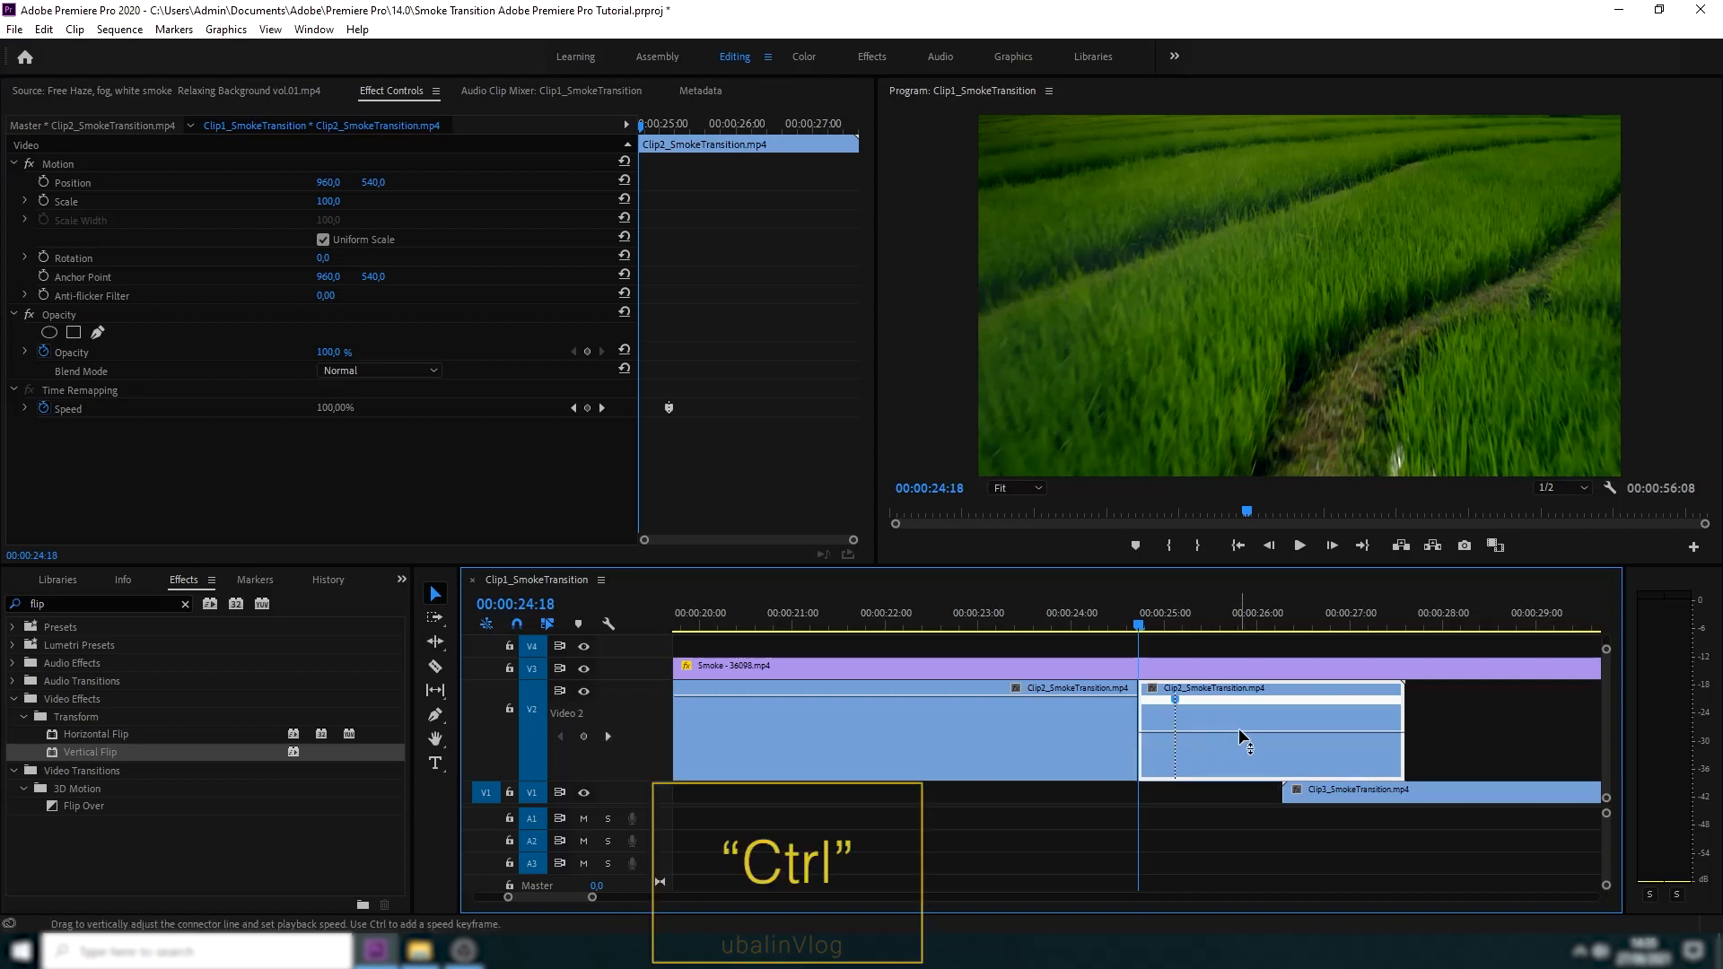
Ramp the trailing Clip2 piece up to about 500% speed from a split speed keyframe near its start, at about 00:00:25:03
left_click_drag(1248, 728, 1248, 711)
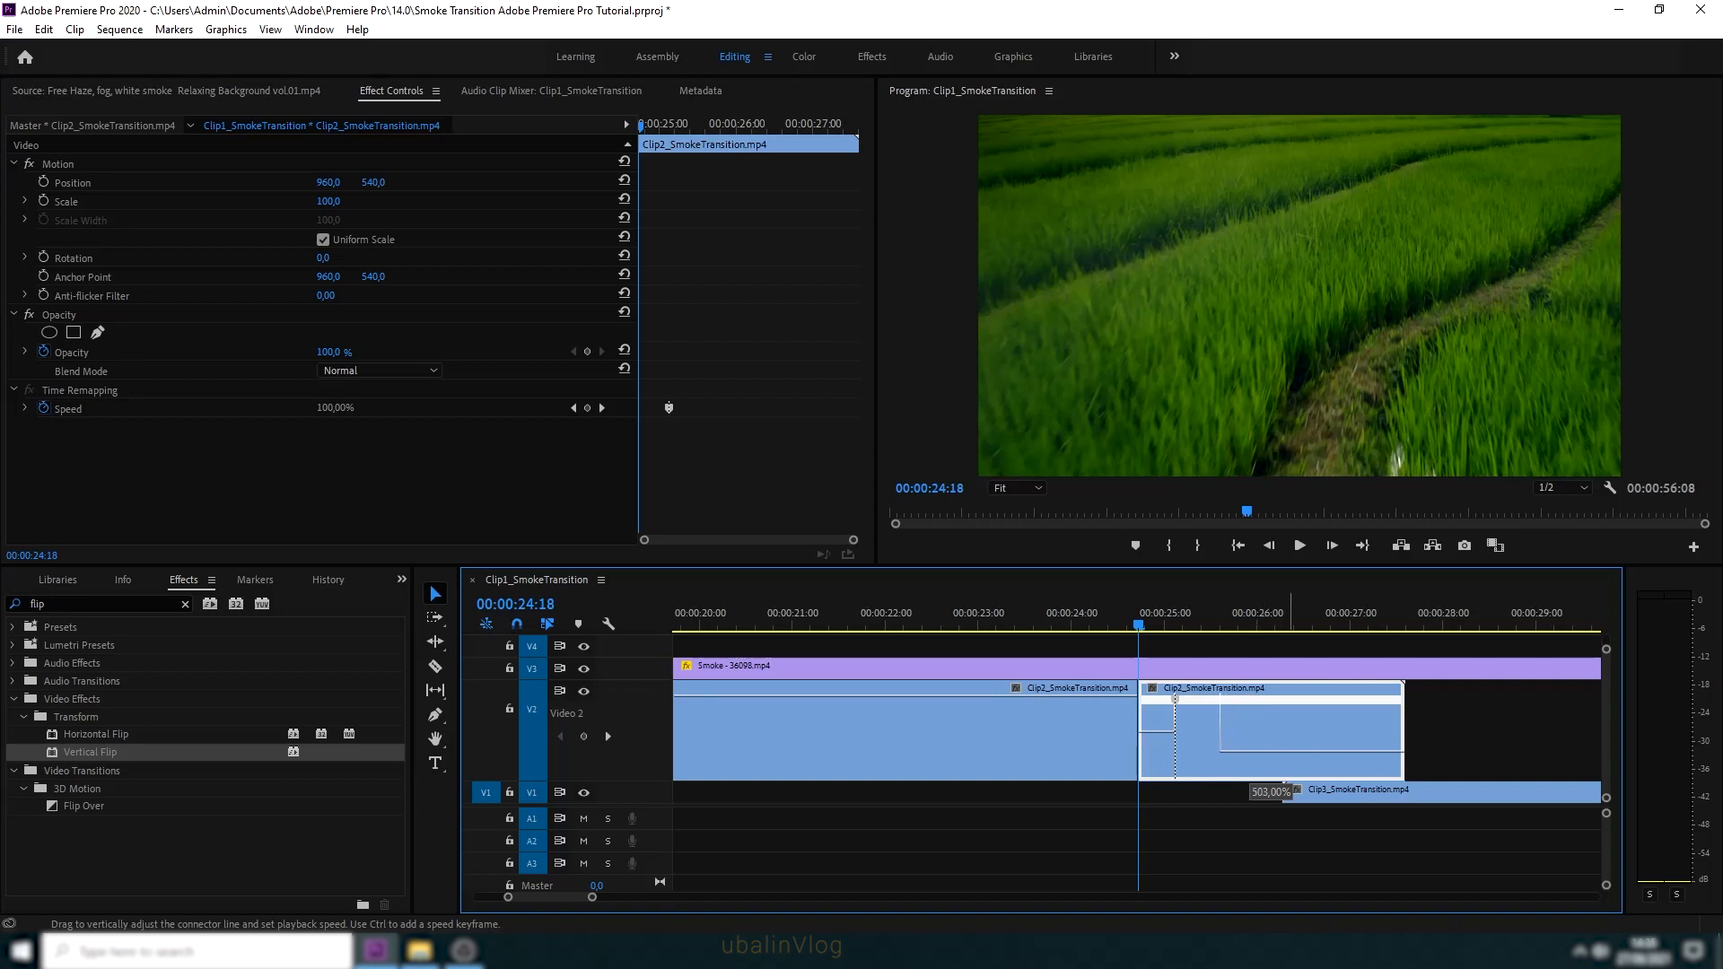
left_click_drag(1249, 704, 1249, 698)
left_click_drag(1176, 700, 1214, 724)
Move Clip3_SmokeTransition.mp4 on V1 to start at the Clip2 cut at 00:00:24:18 and play back the junction
left_click_drag(1391, 792, 1246, 808)
left_click(1300, 544)
left_click(1075, 619)
left_click(1300, 544)
left_click(1254, 621)
Enlarge track V1 and show the Time Remapping speed line on Clip3
left_click_drag(650, 680, 650, 727)
right_click(1187, 770)
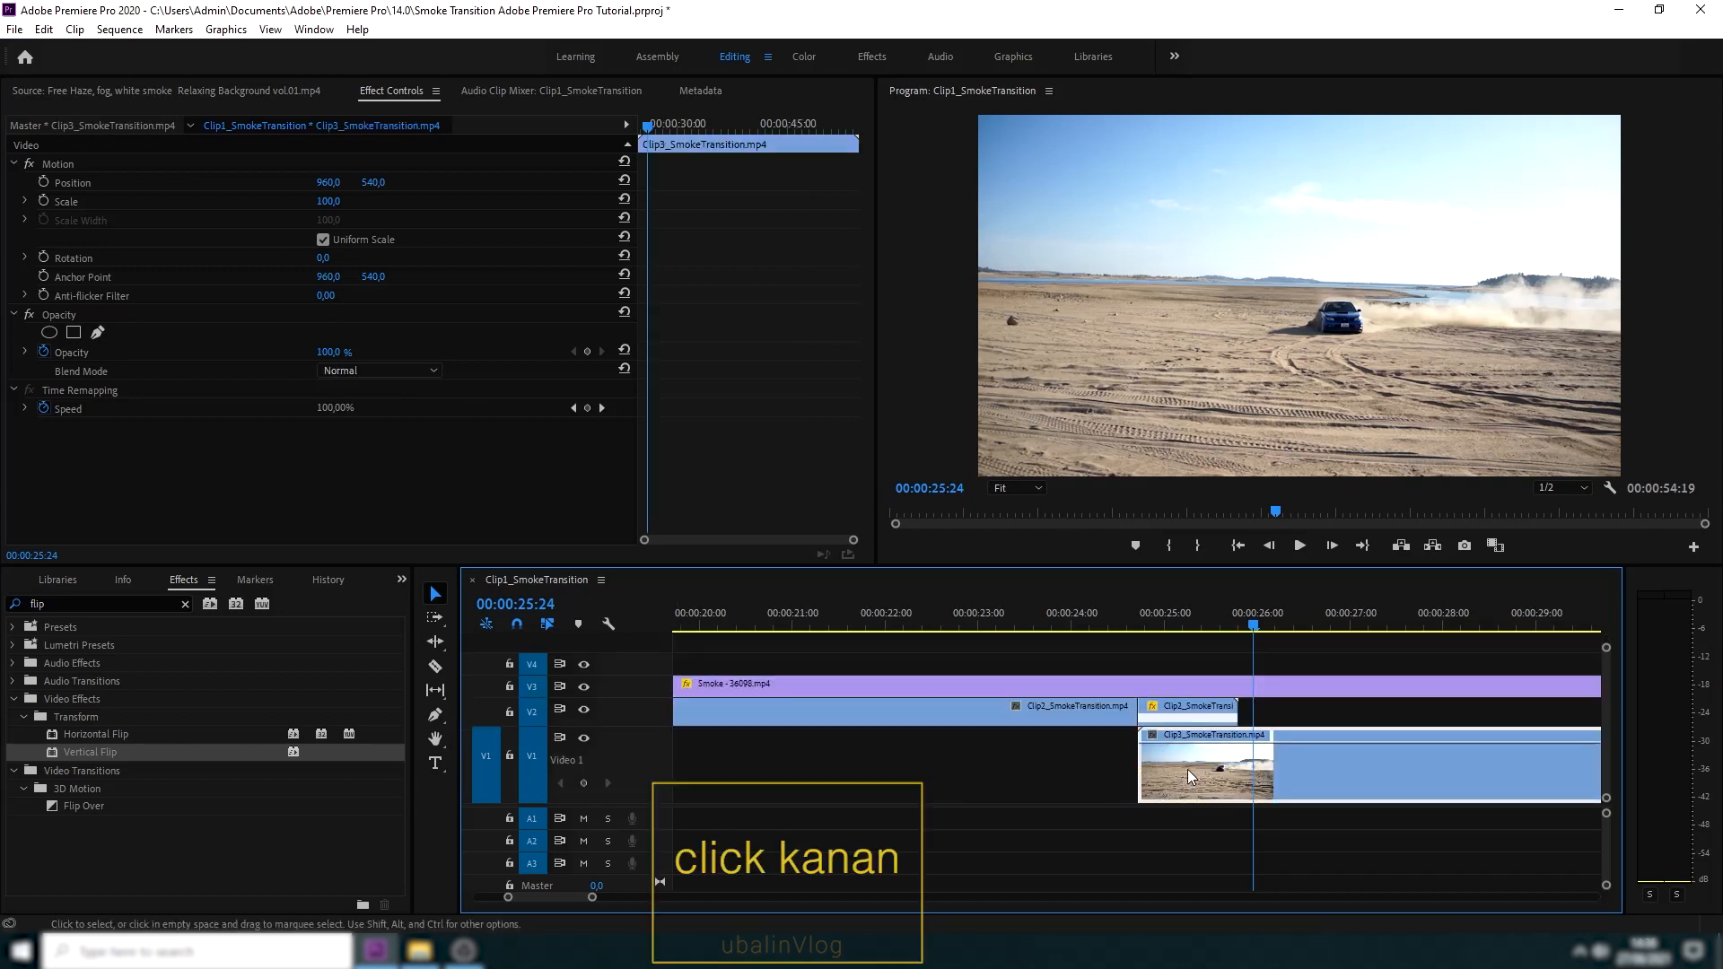
right_click(1150, 735)
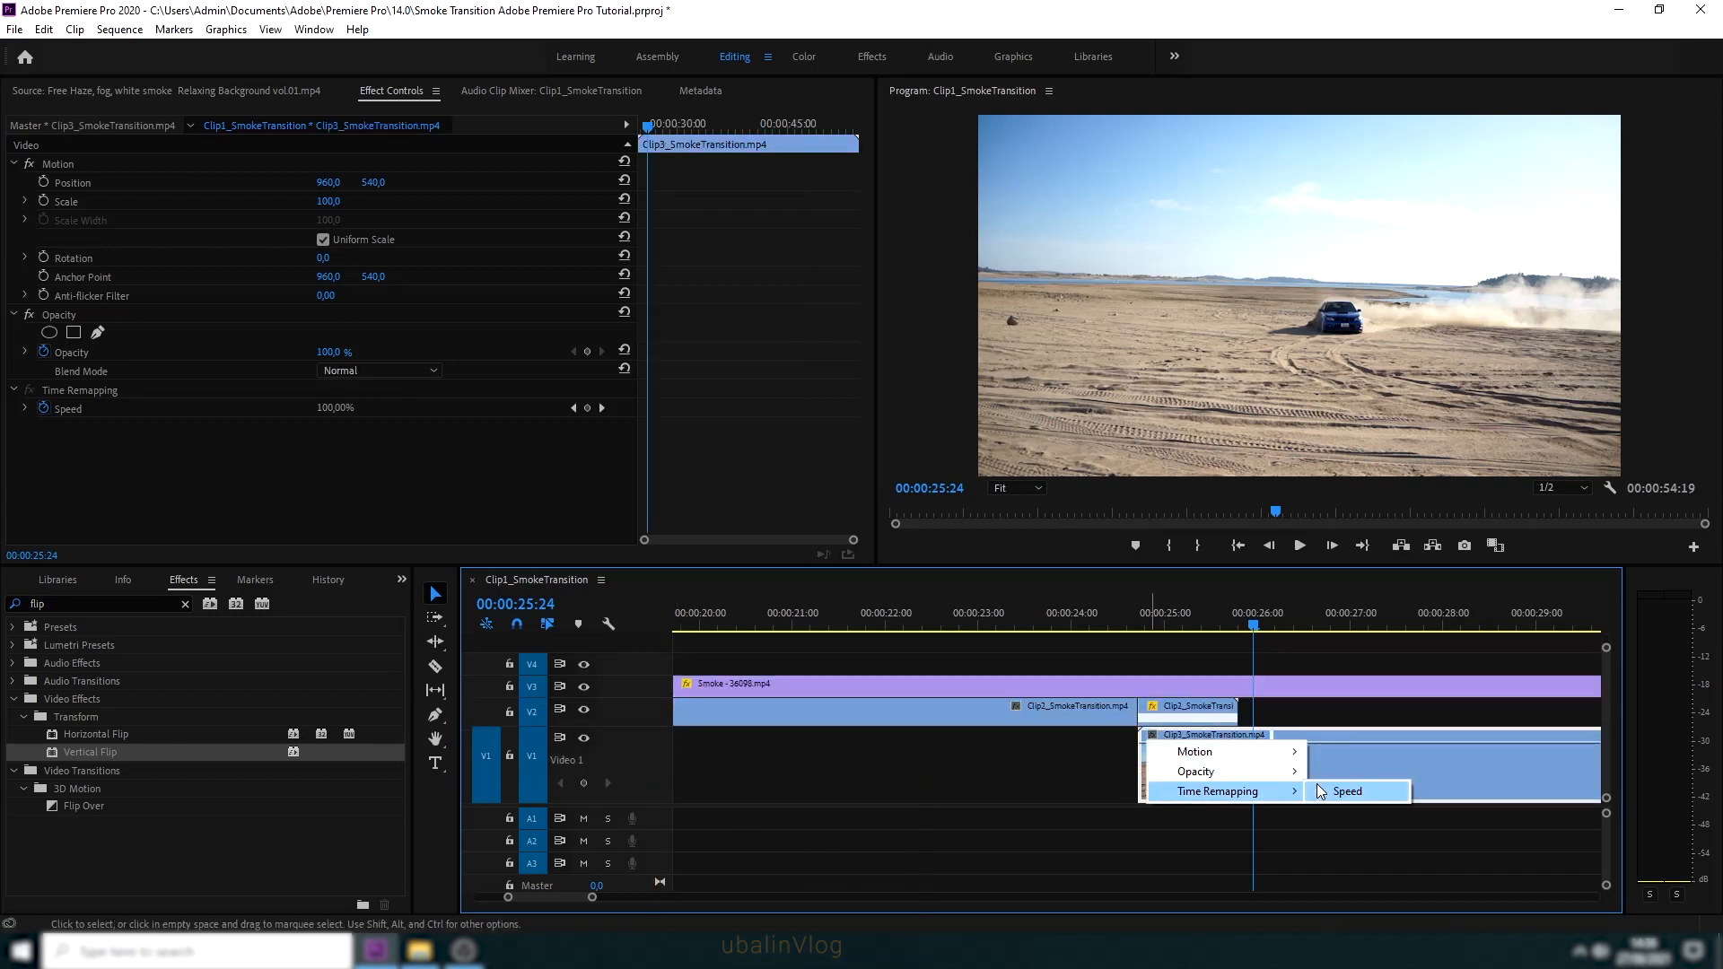
left_click(1332, 790)
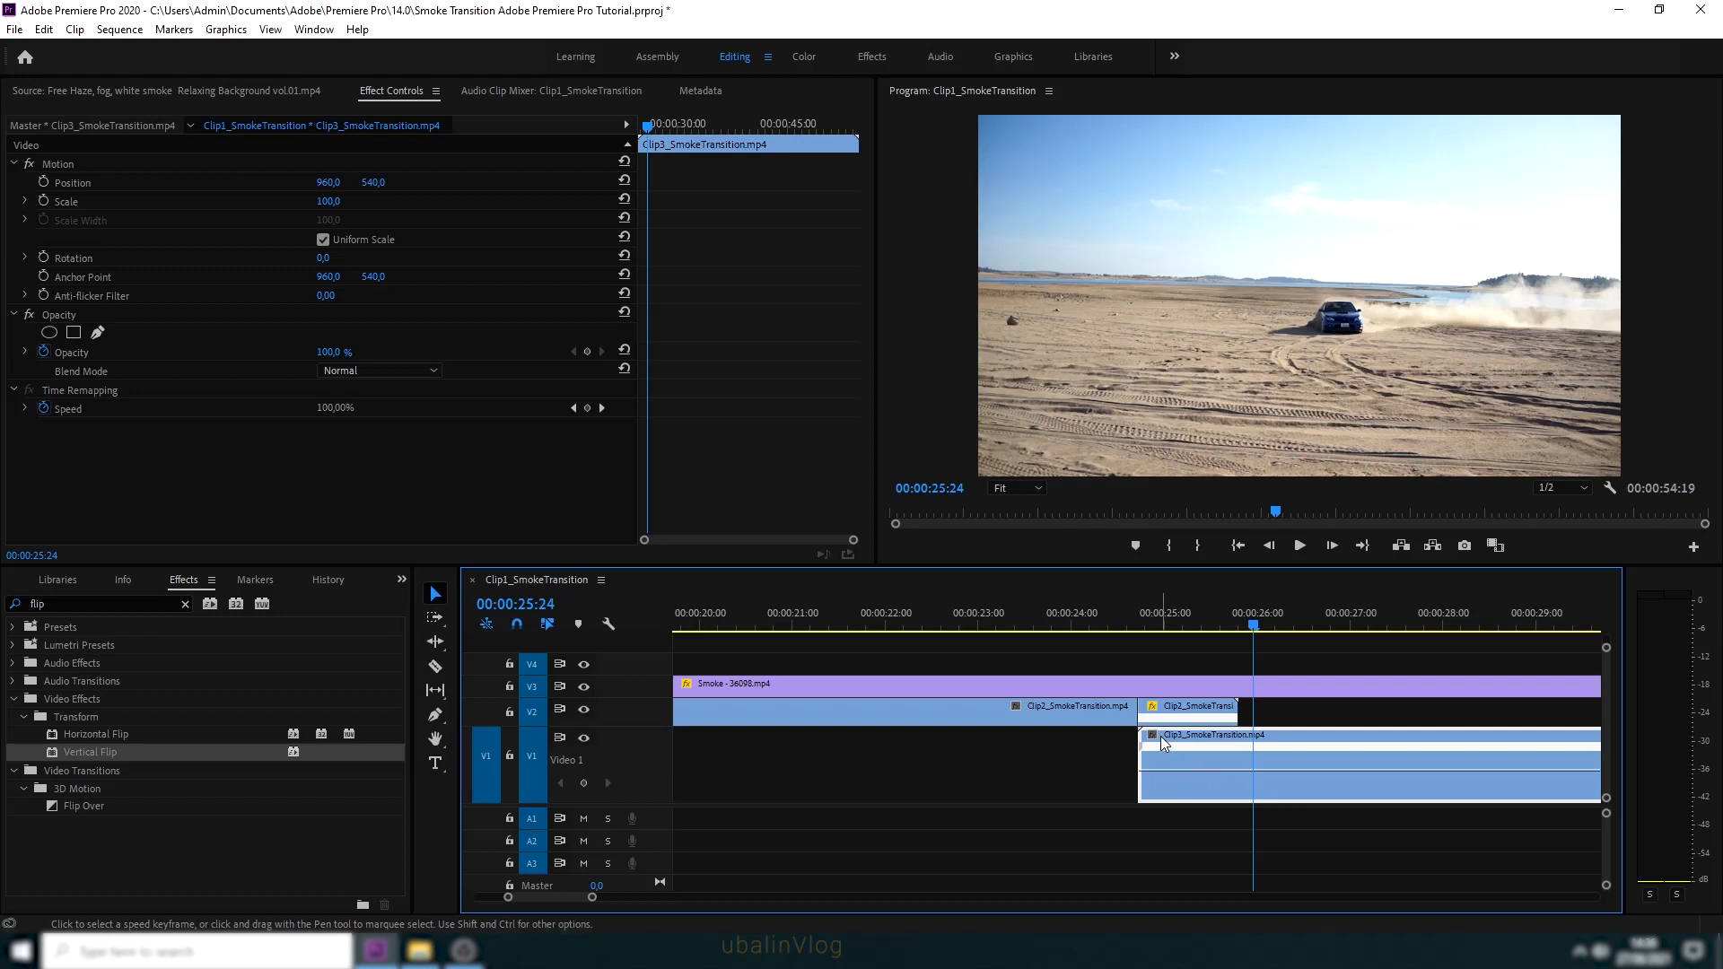
Speed up the start of Clip3 and ramp it smoothly down to normal speed between about 00:00:26:00 and 00:00:26:15
left_click(1261, 769, "ctrl")
left_click_drag(1165, 747, 1163, 741)
left_click_drag(1165, 747, 1266, 767)
left_click_drag(1252, 628, 1312, 633)
left_click_drag(1292, 749, 1316, 755)
left_click_drag(1312, 630, 1076, 661)
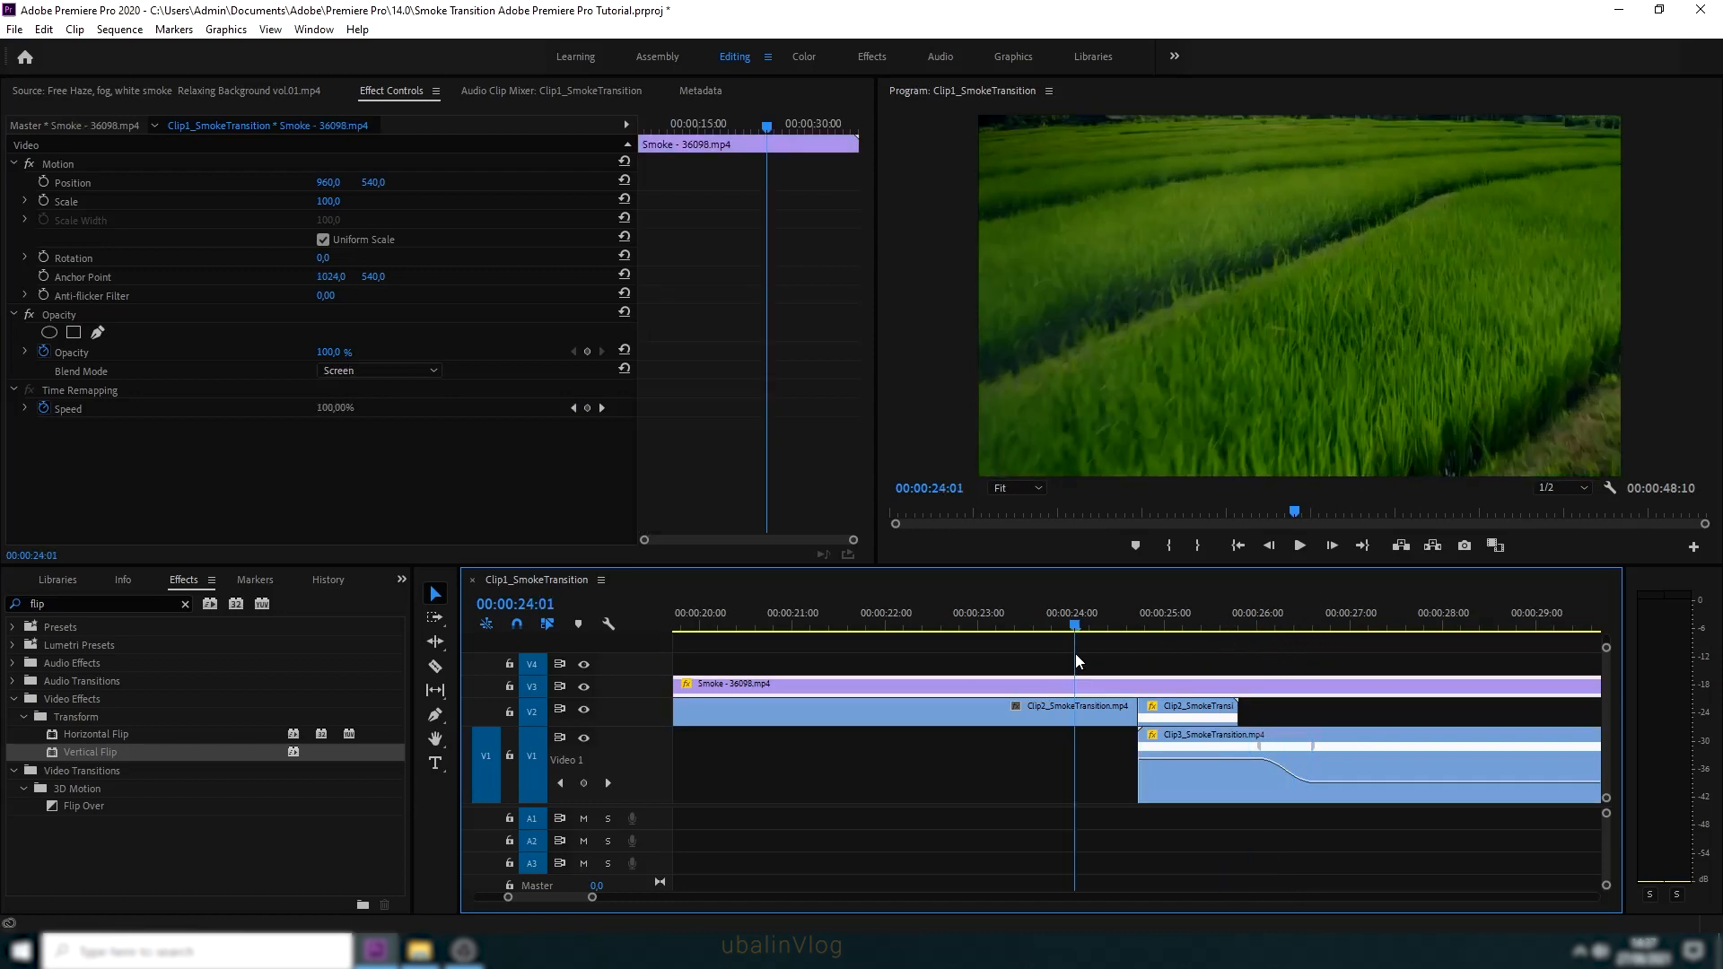
Play back the Clip3 junction and apply the Distort Transform effect to the trailing Clip2 piece on V2
left_click(1301, 547)
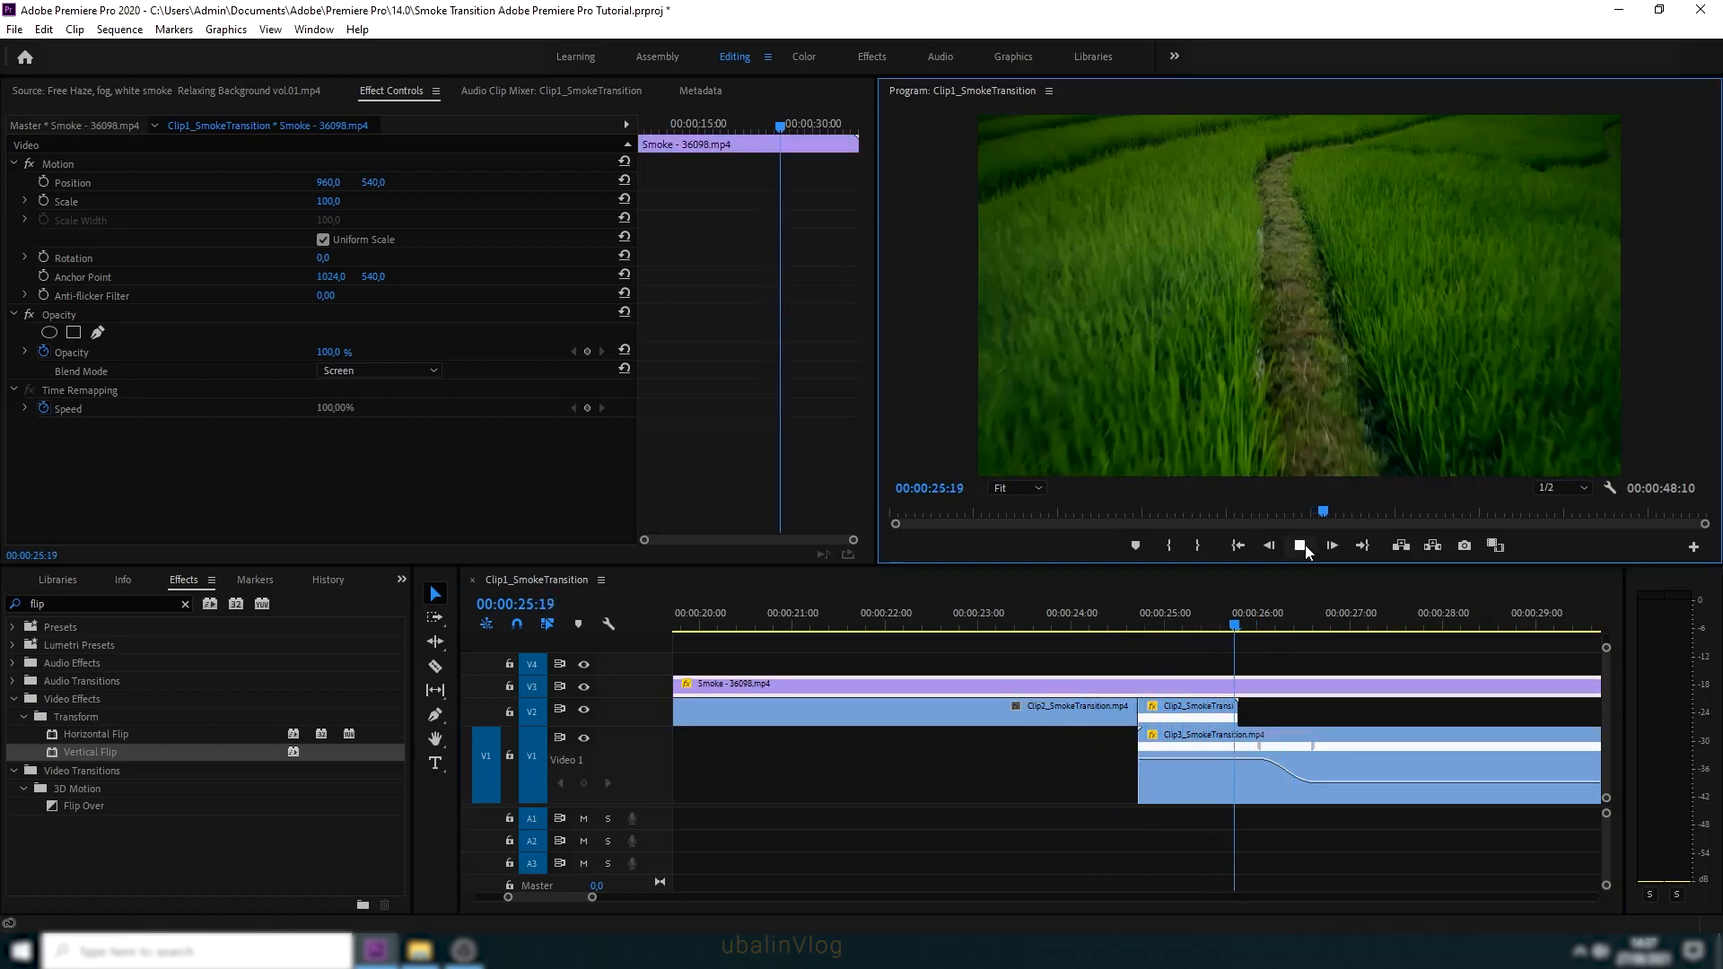
left_click(897, 616)
left_click(933, 712)
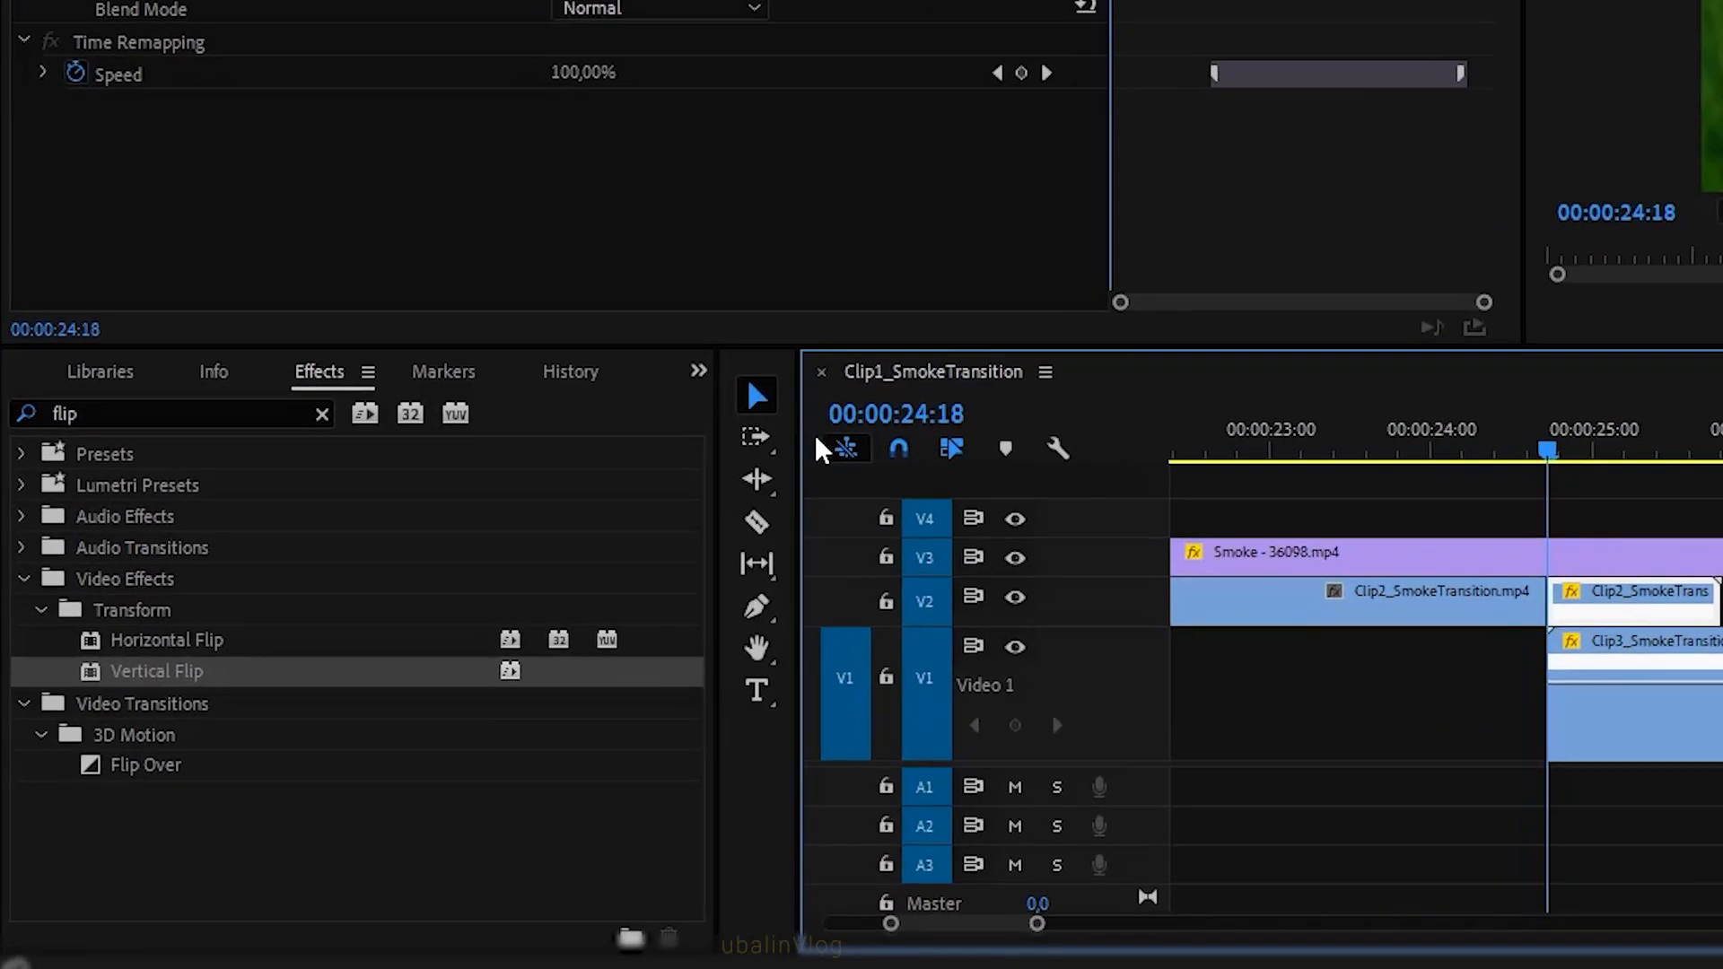
left_click(188, 344)
type("trans")
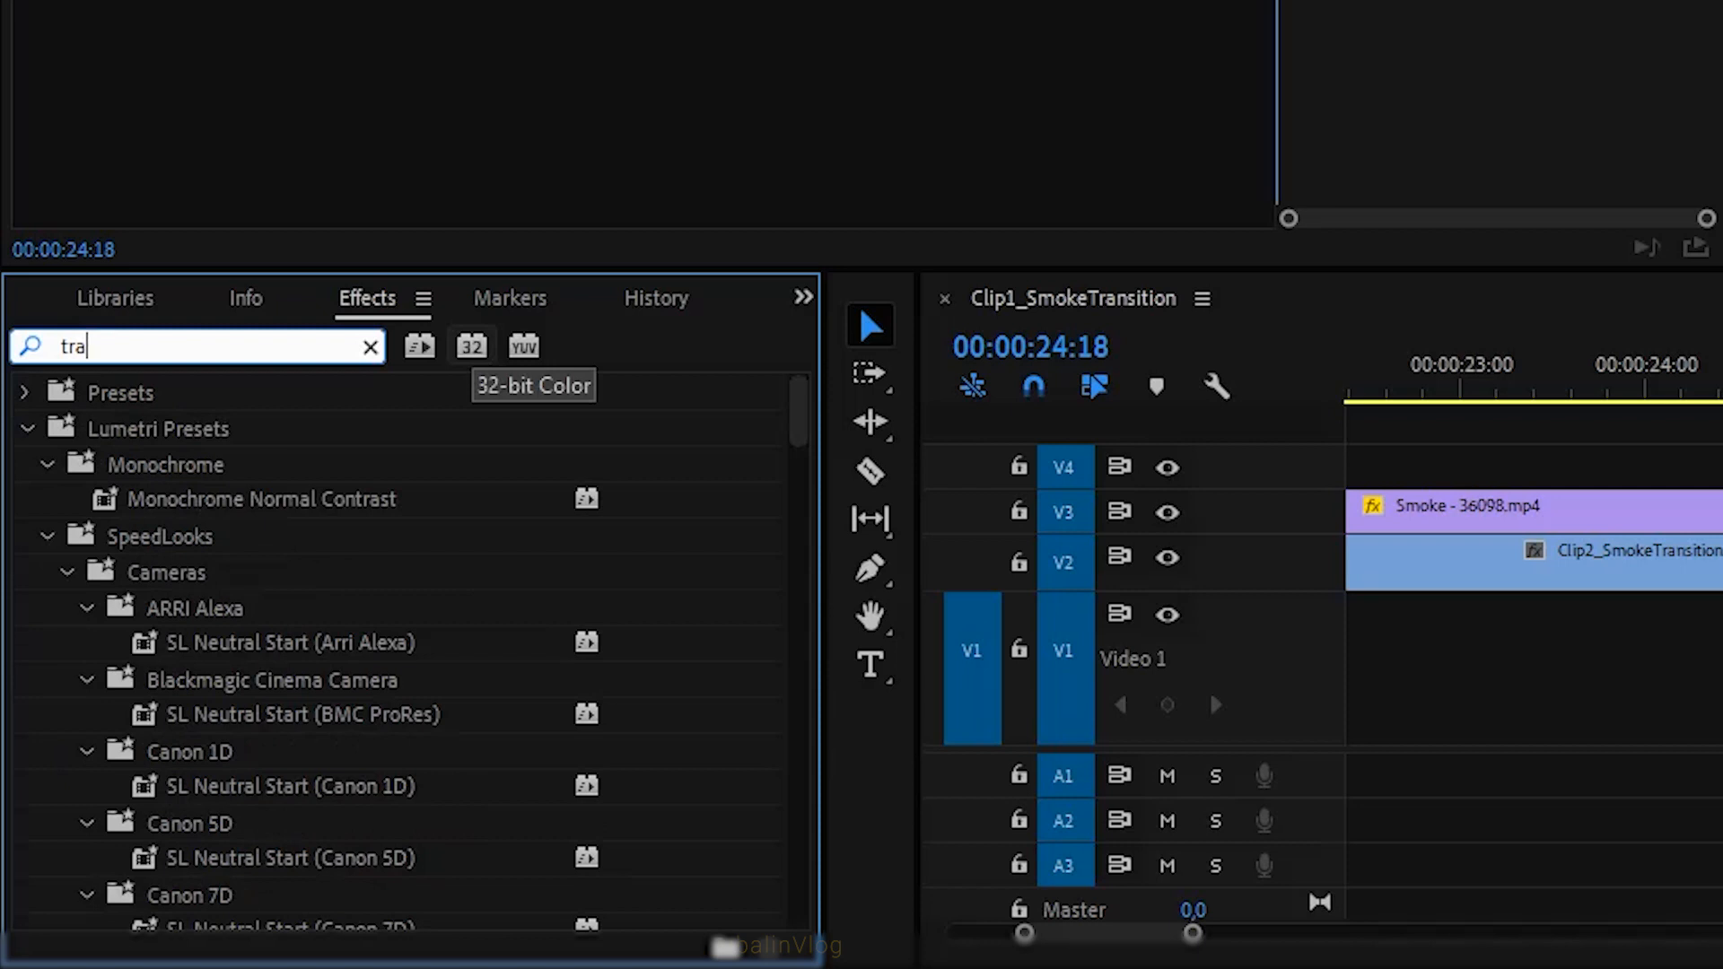
type("form")
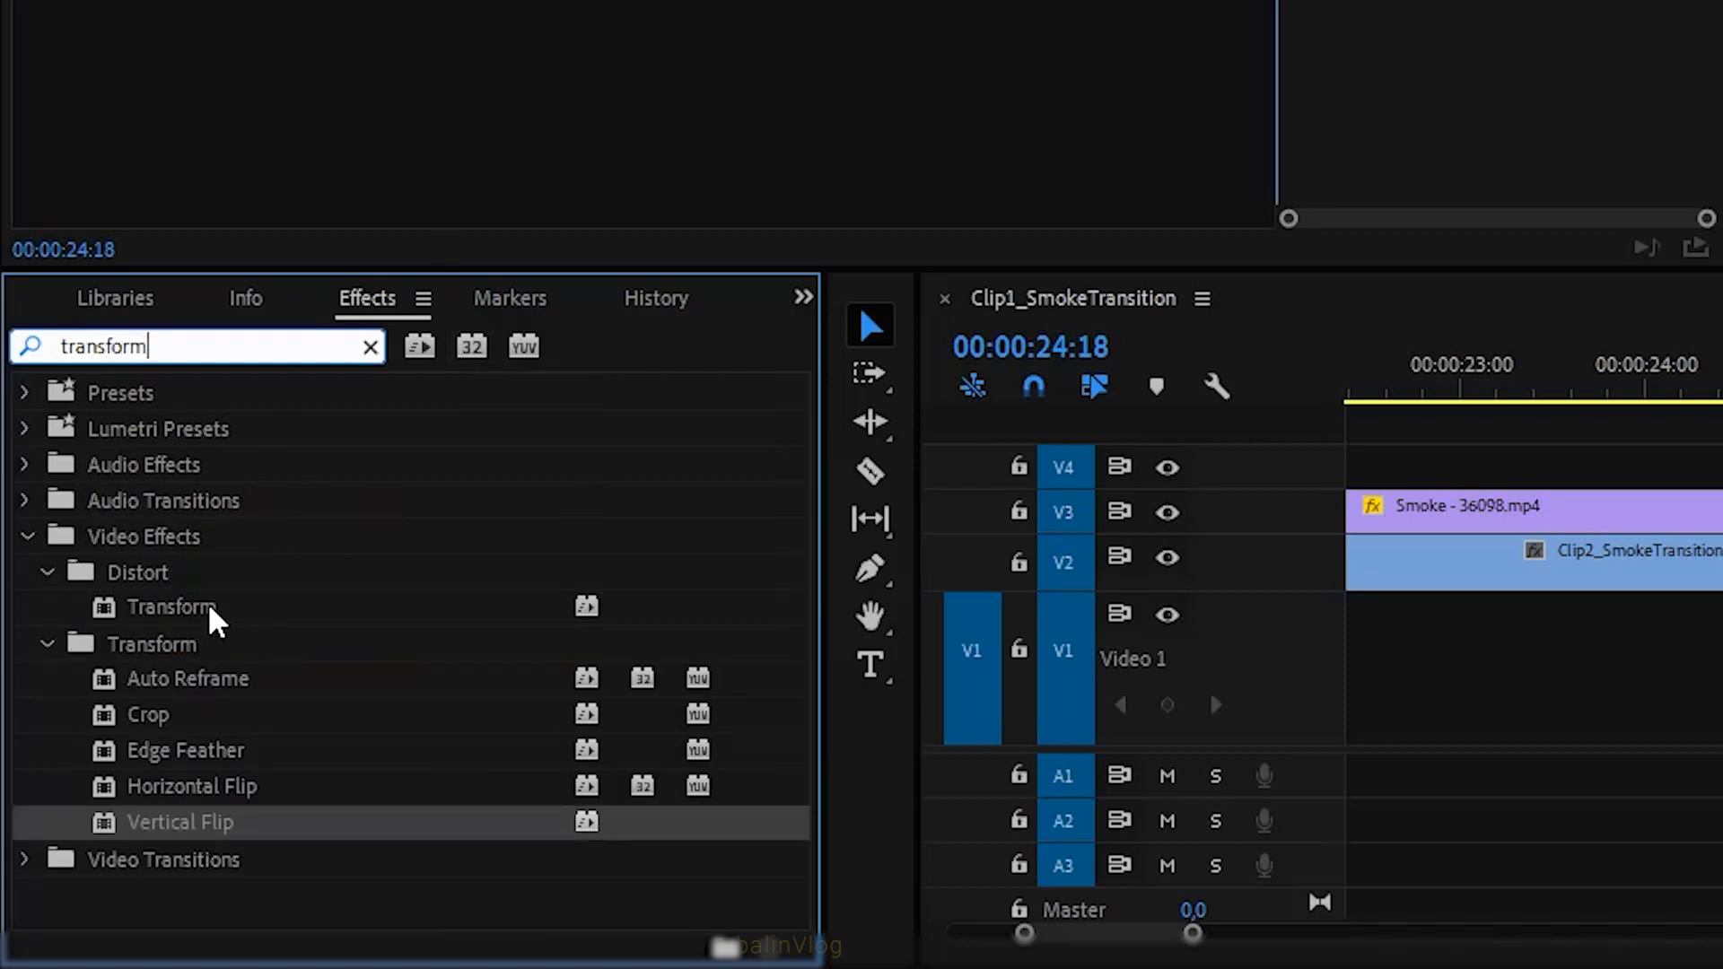
left_click_drag(188, 607, 1452, 725)
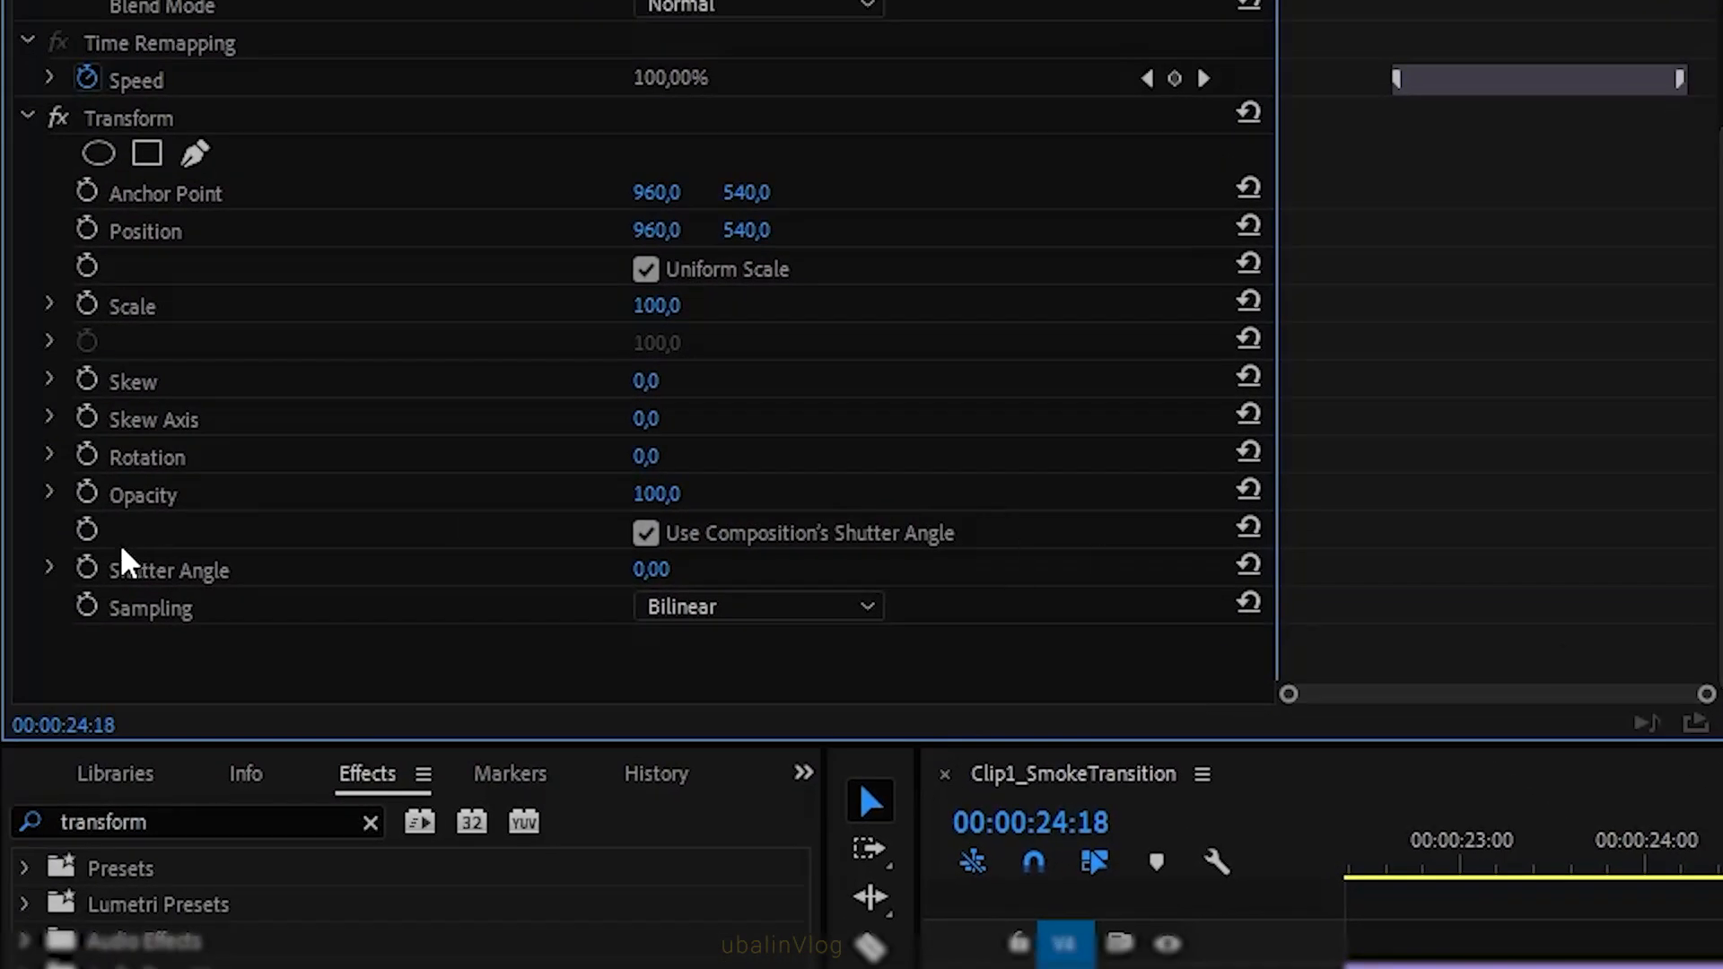
Keyframe the Transform effect's Scale from 100 at 00:00:24:18 to 300 at 00:00:25:20 on the trailing Clip2 piece
left_click(86, 304)
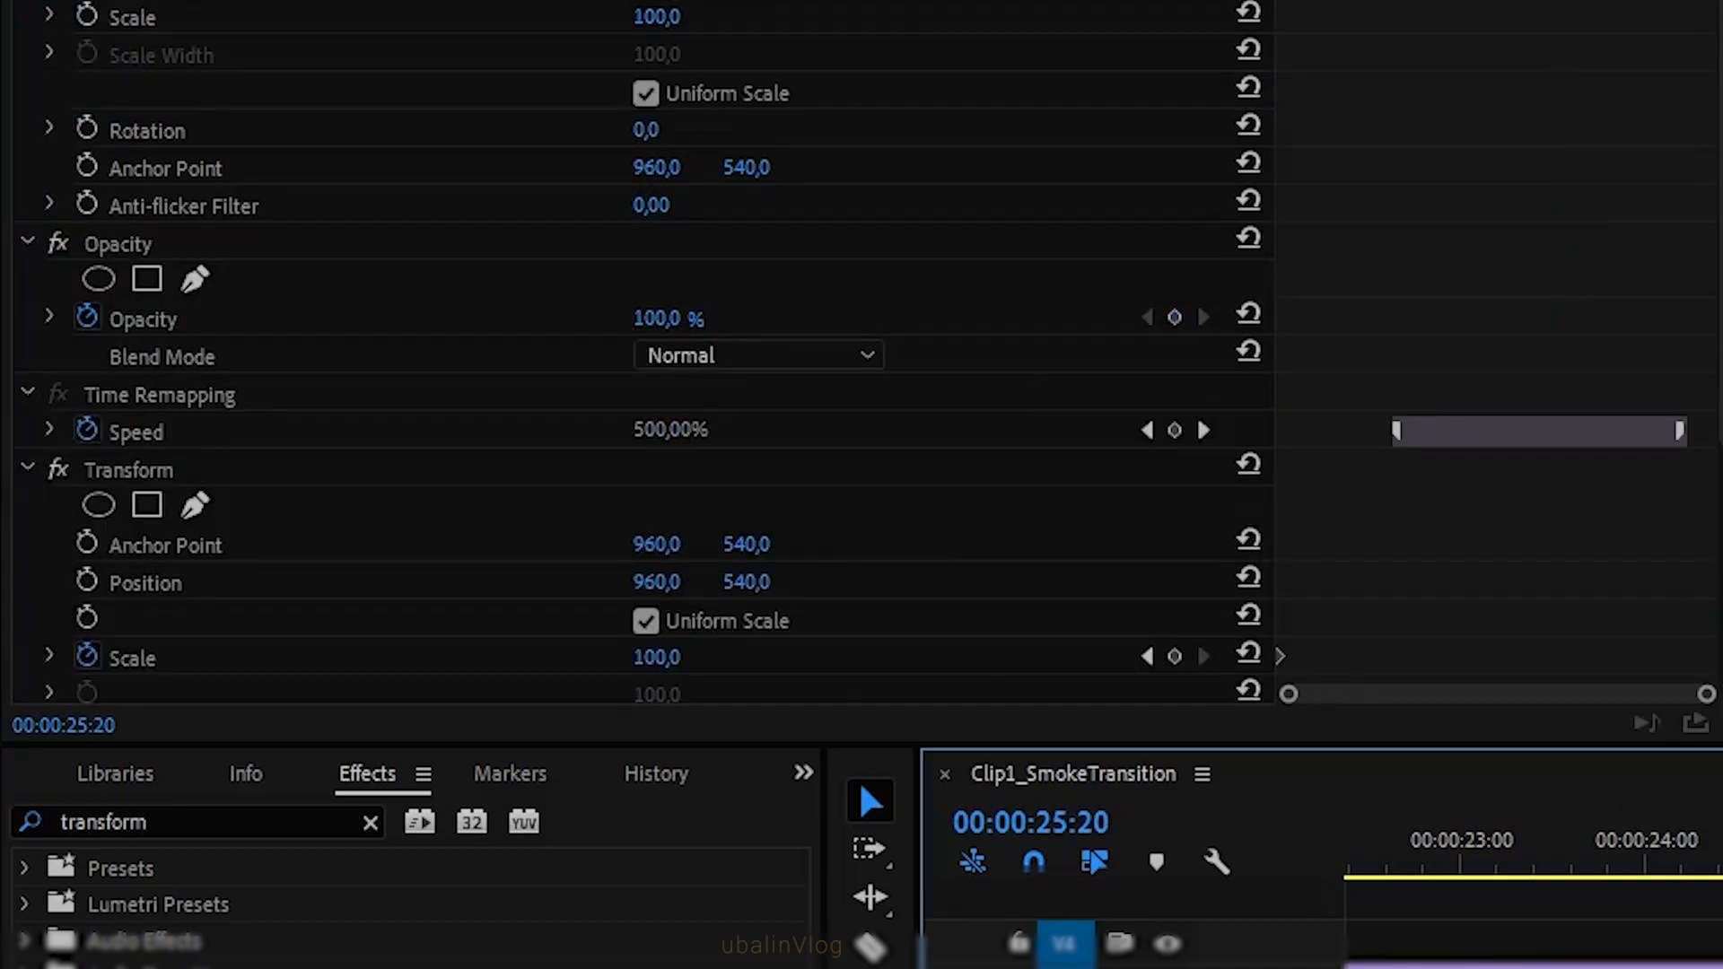
scroll(704, 604, "down", 3)
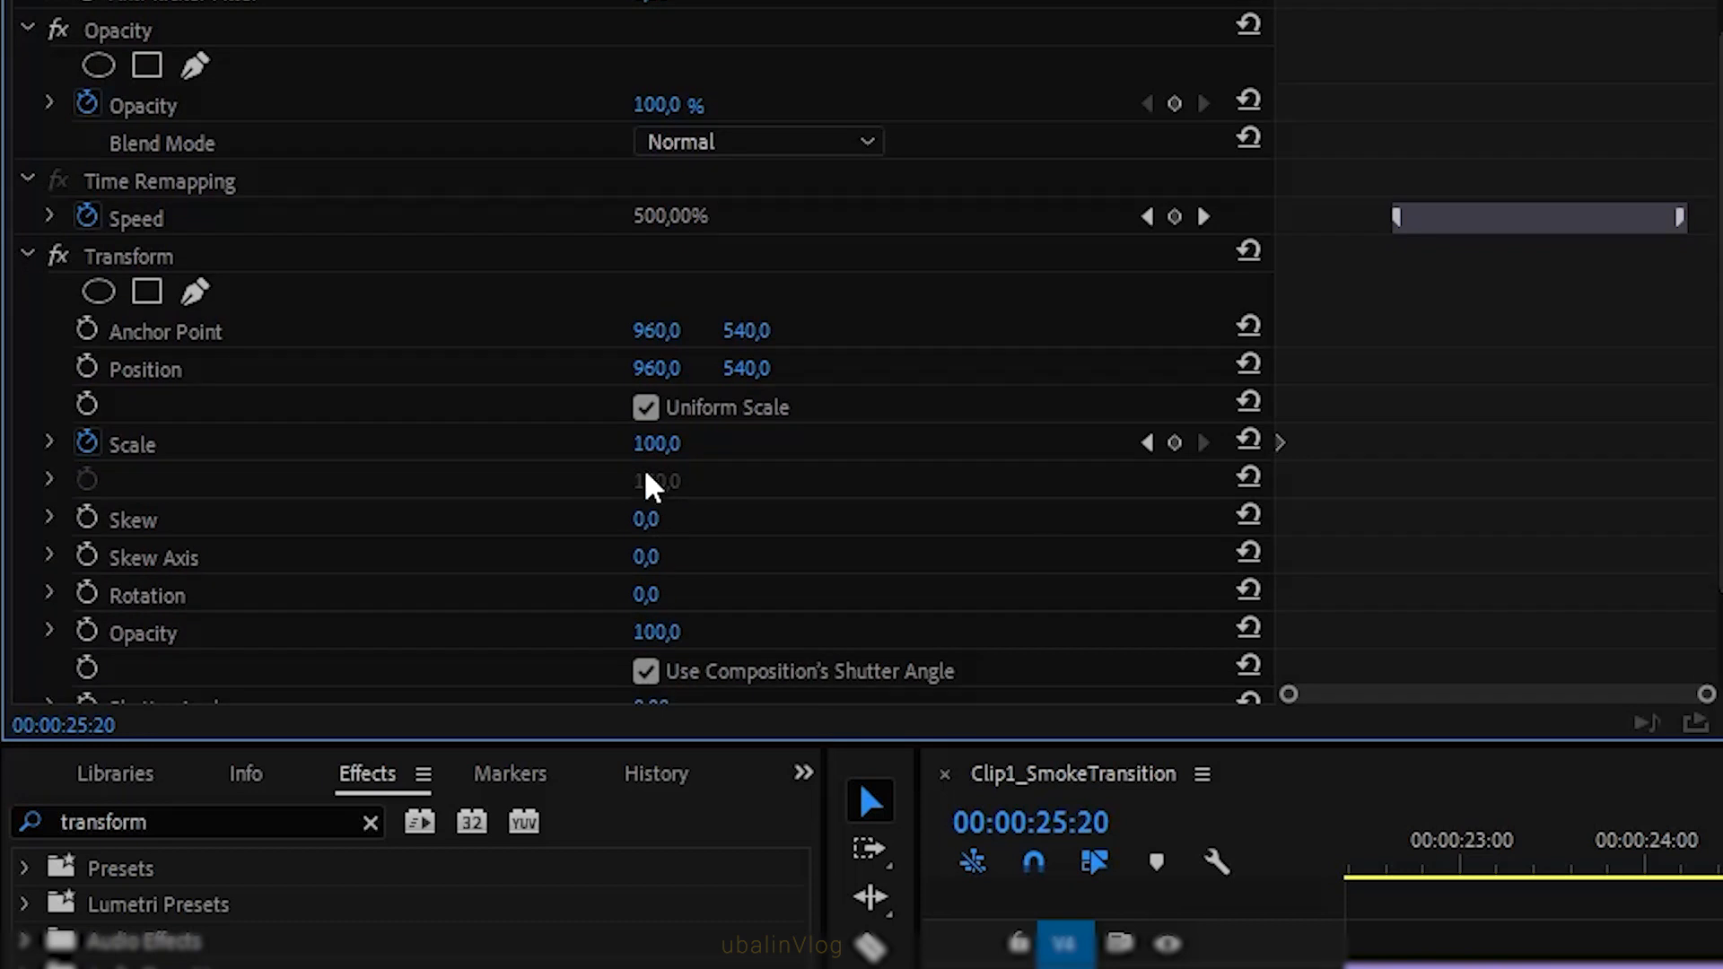
type("300")
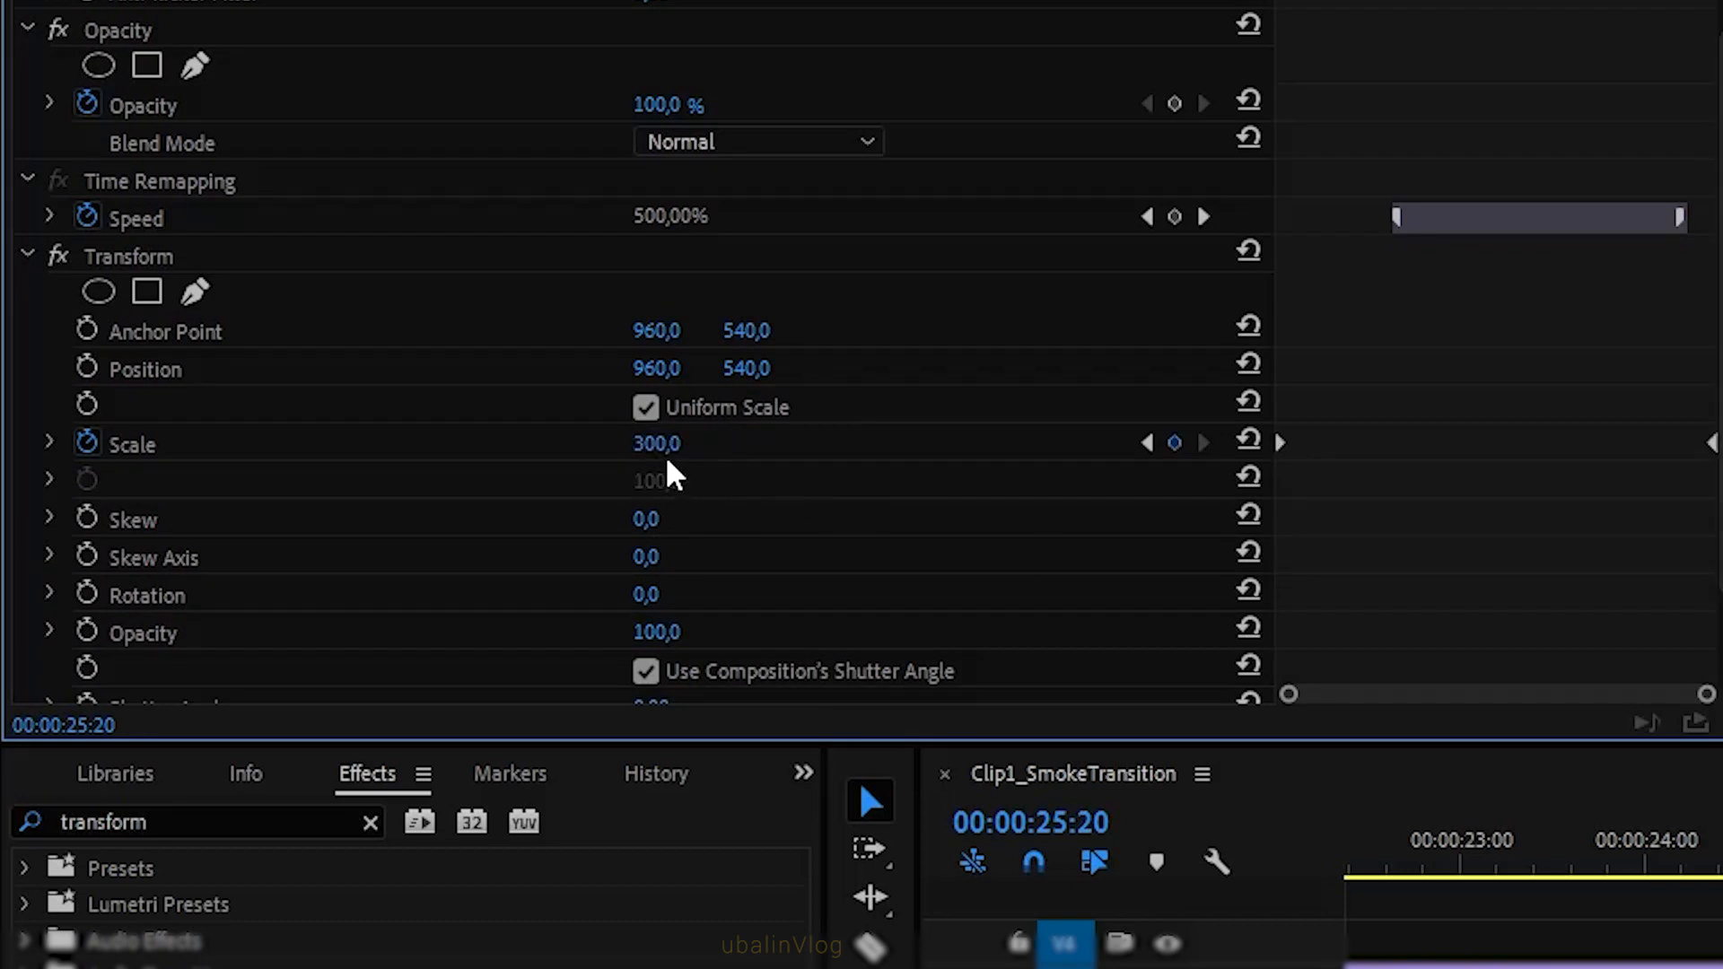
Apply Ease Out to the first Transform Scale keyframe, ease the last one, and check the resulting curve
right_click(1280, 442)
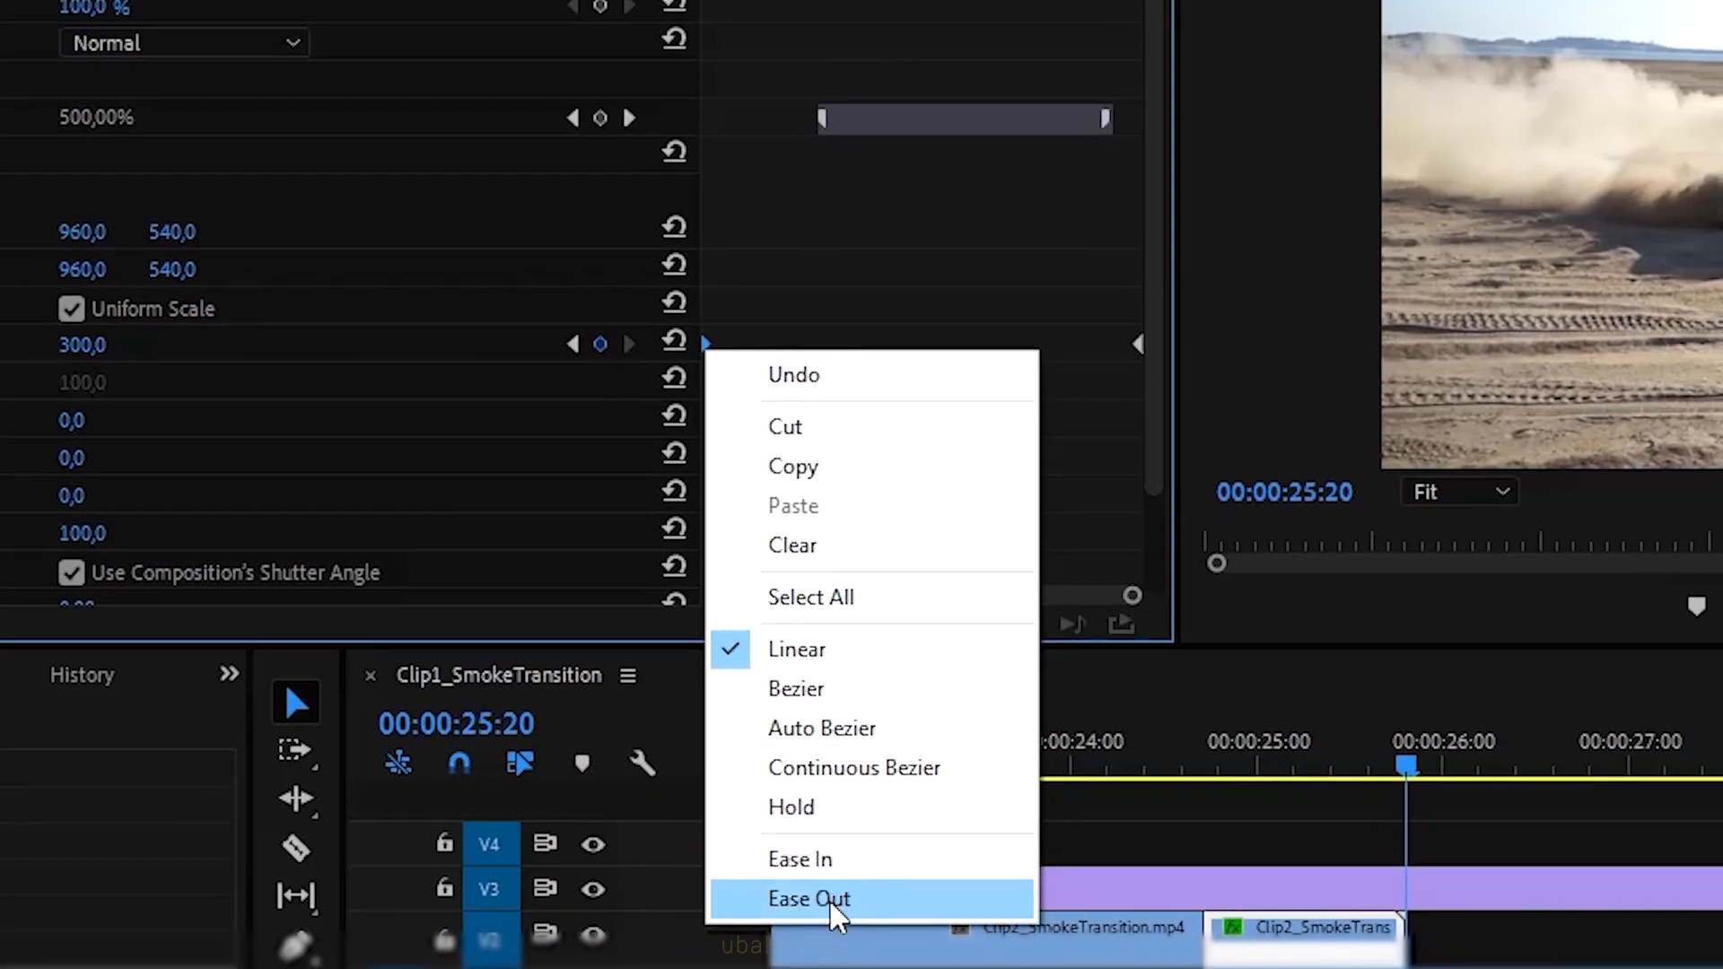
left_click(880, 916)
right_click(1136, 339)
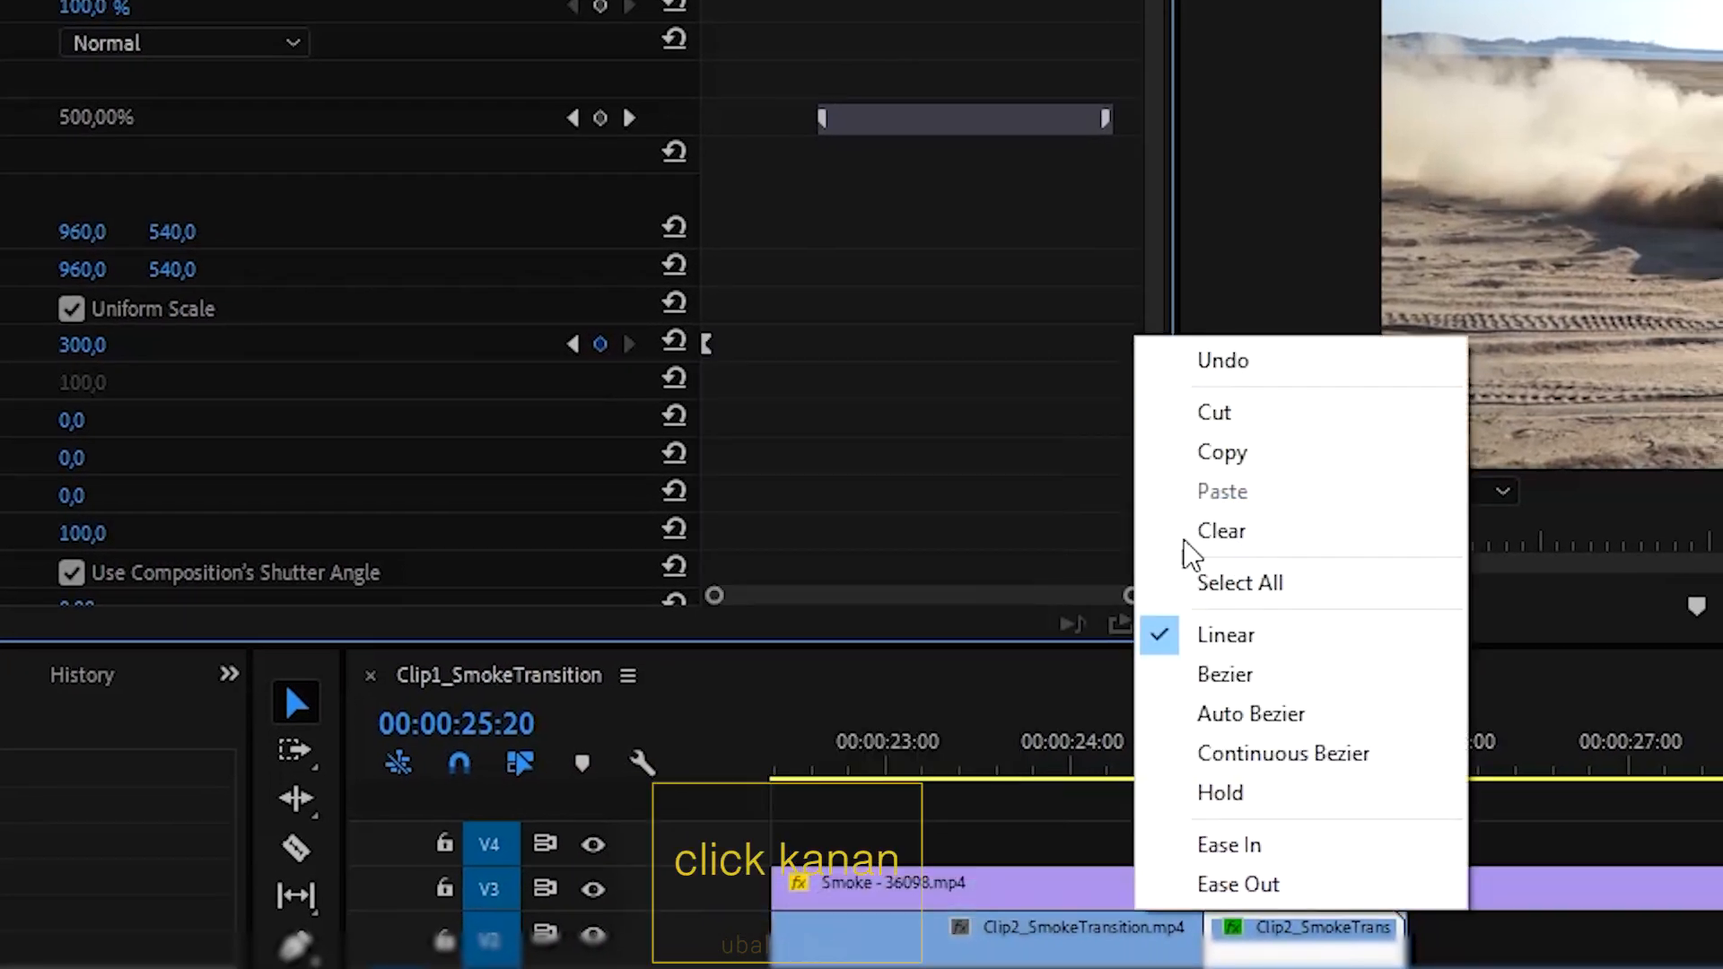
left_click(1260, 882)
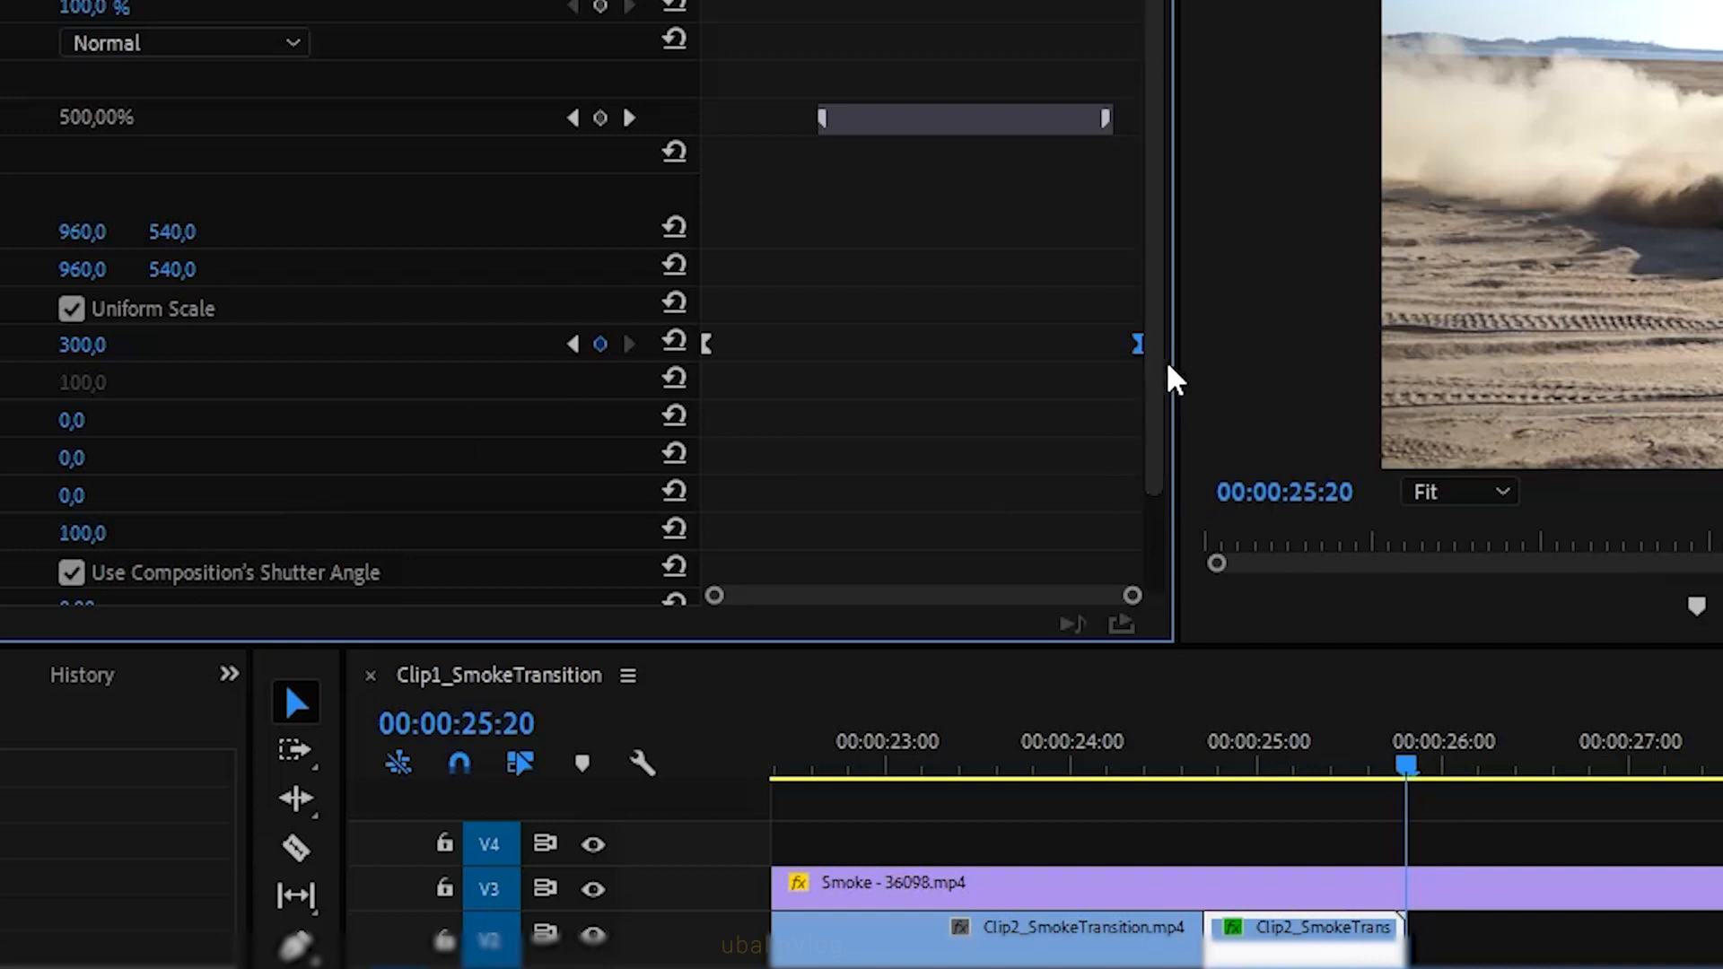
left_click_drag(1158, 366, 1161, 465)
left_click(1, 209)
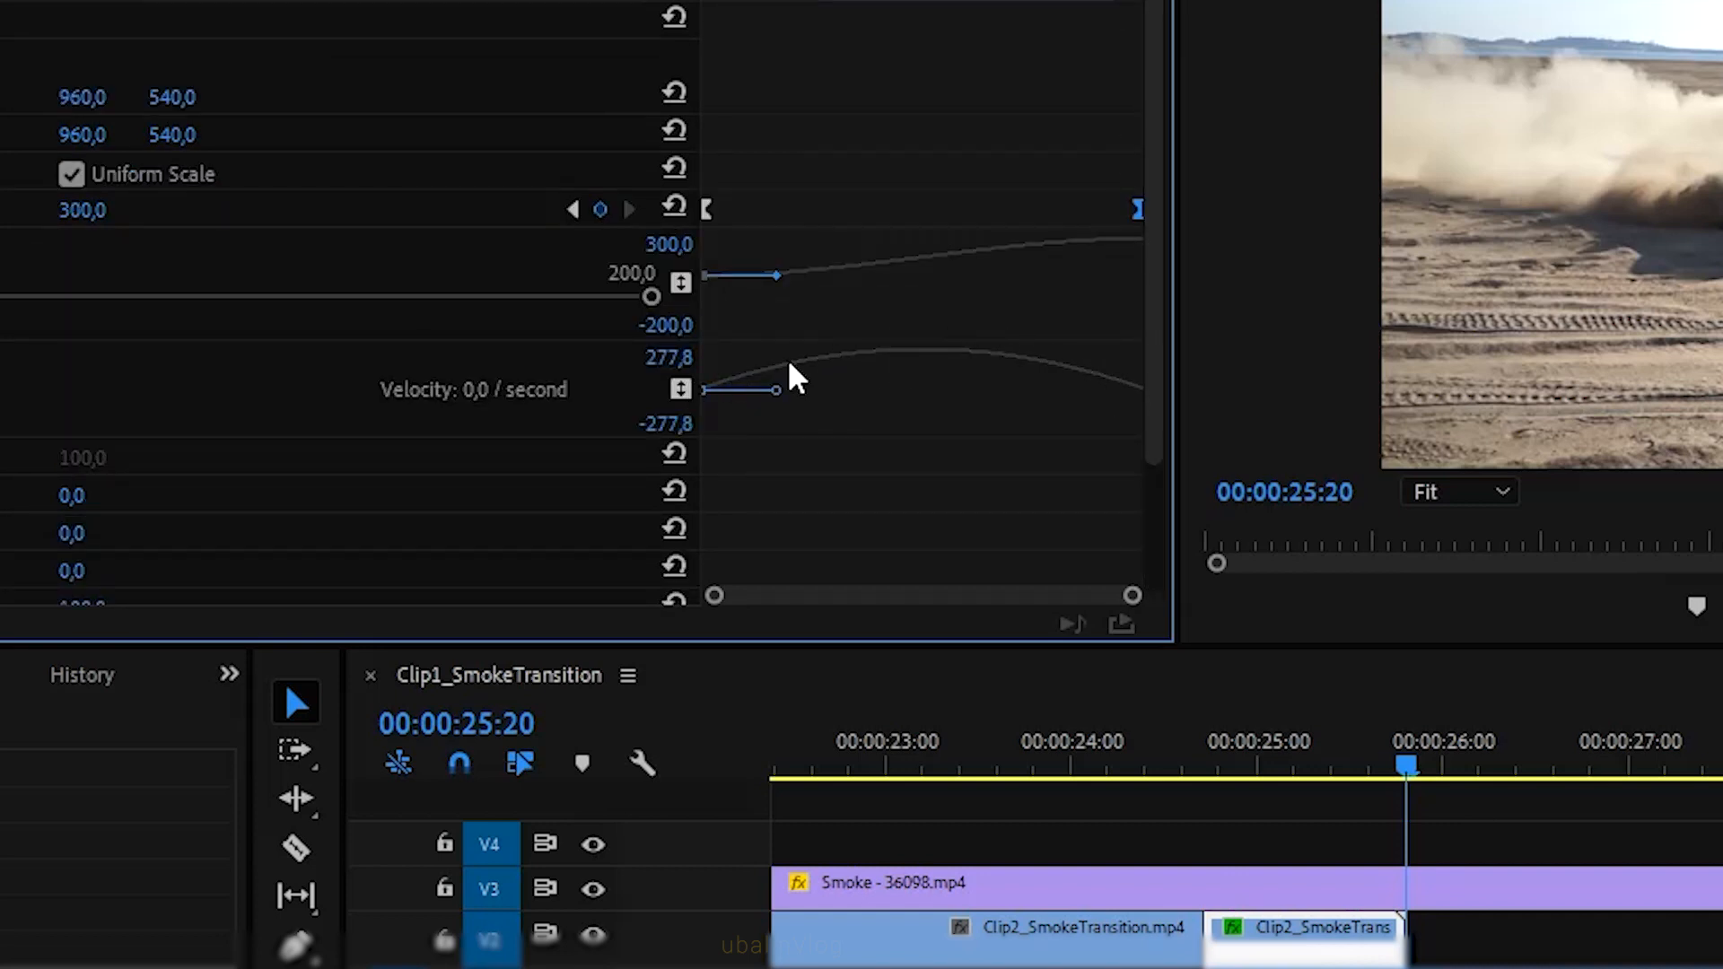
left_click(2, 209)
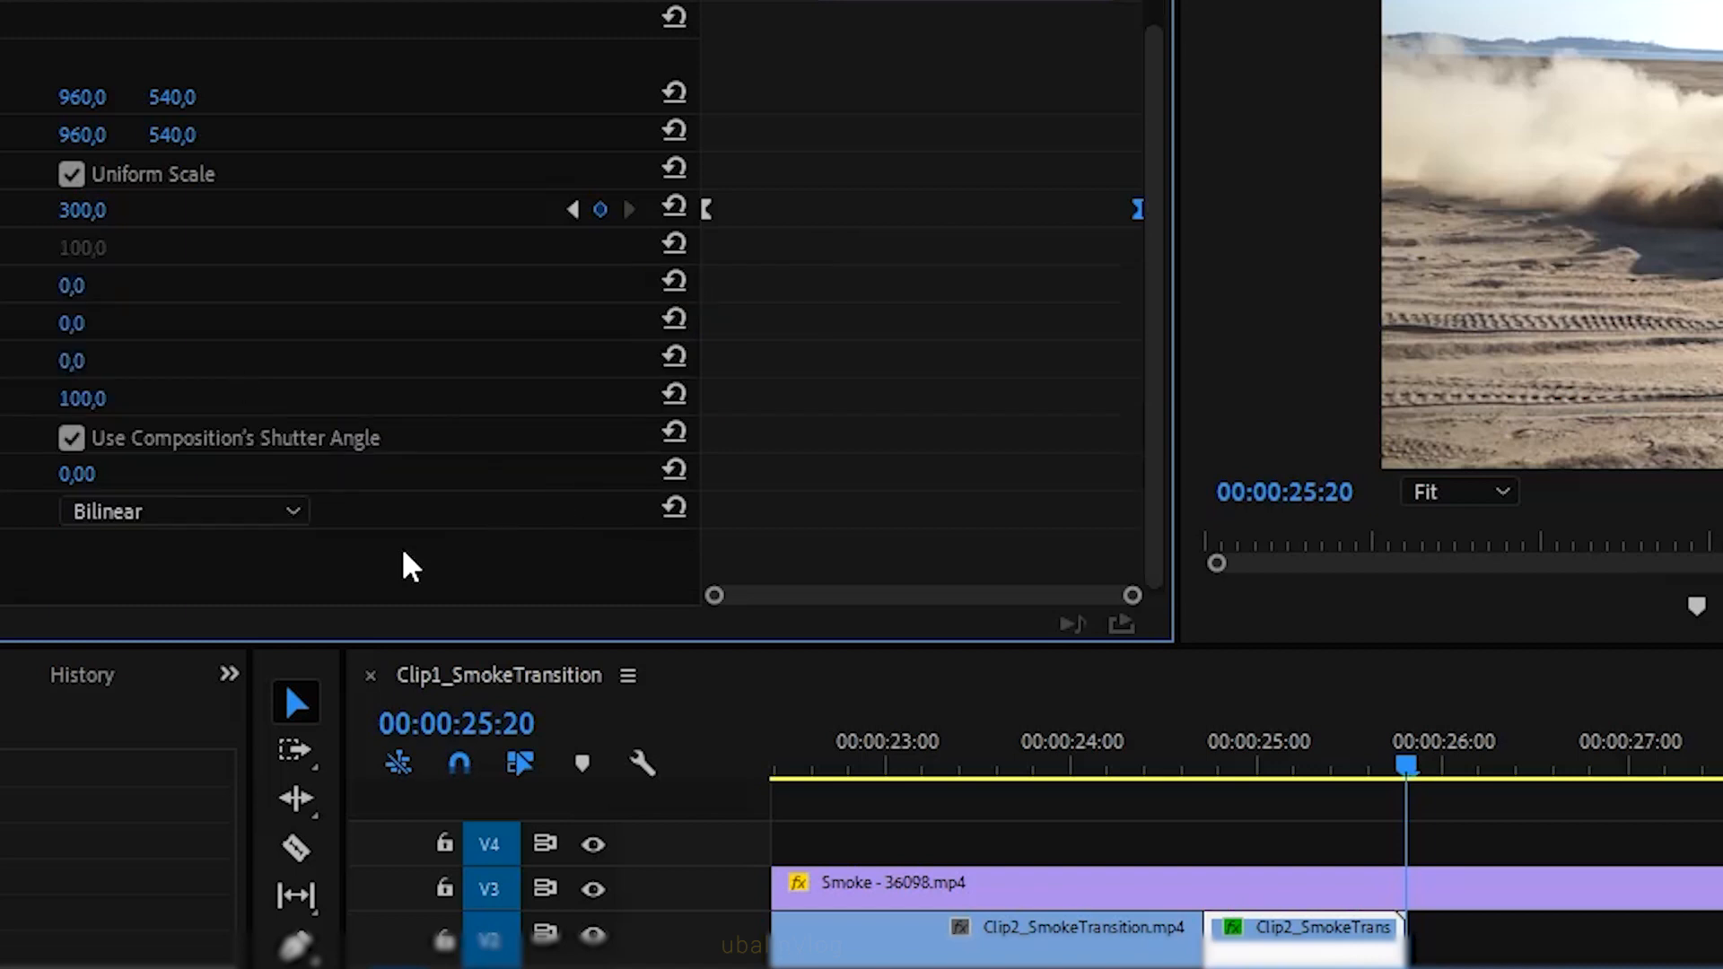
Turn off Use Composition's Shutter Angle on the Transform effect, raise the shutter angle, and preview the motion blur
left_click(72, 438)
left_click_drag(172, 543, 389, 544)
left_click_drag(625, 774, 683, 774)
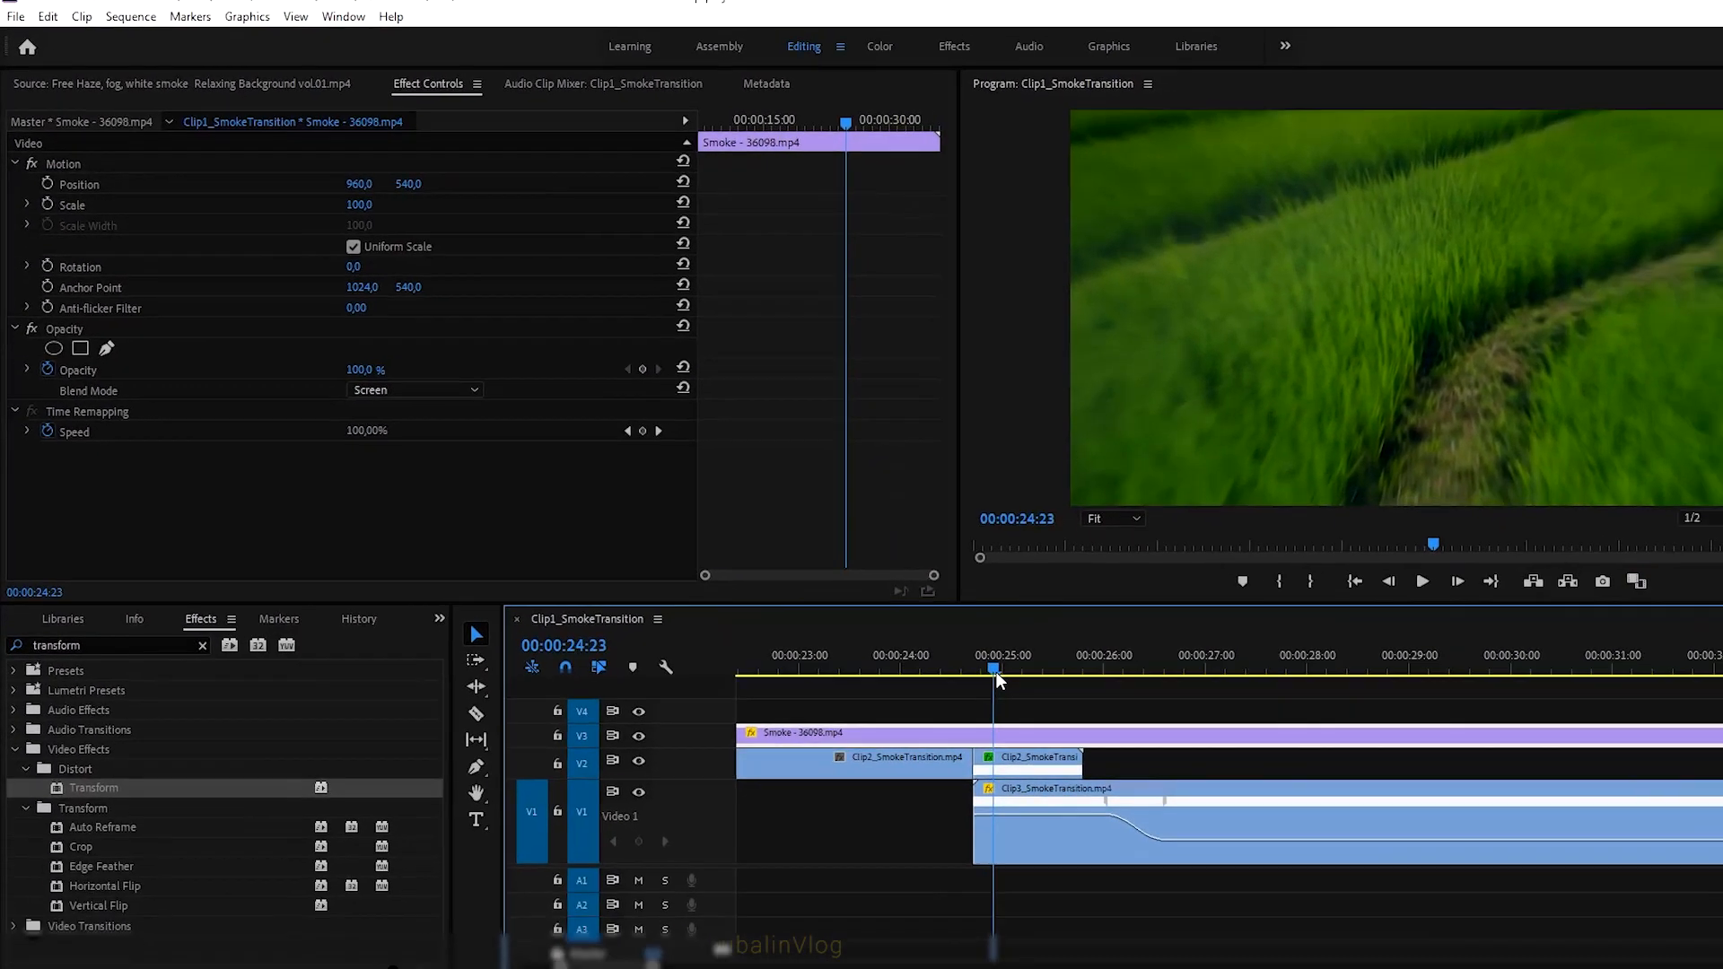
left_click_drag(1009, 671, 1047, 672)
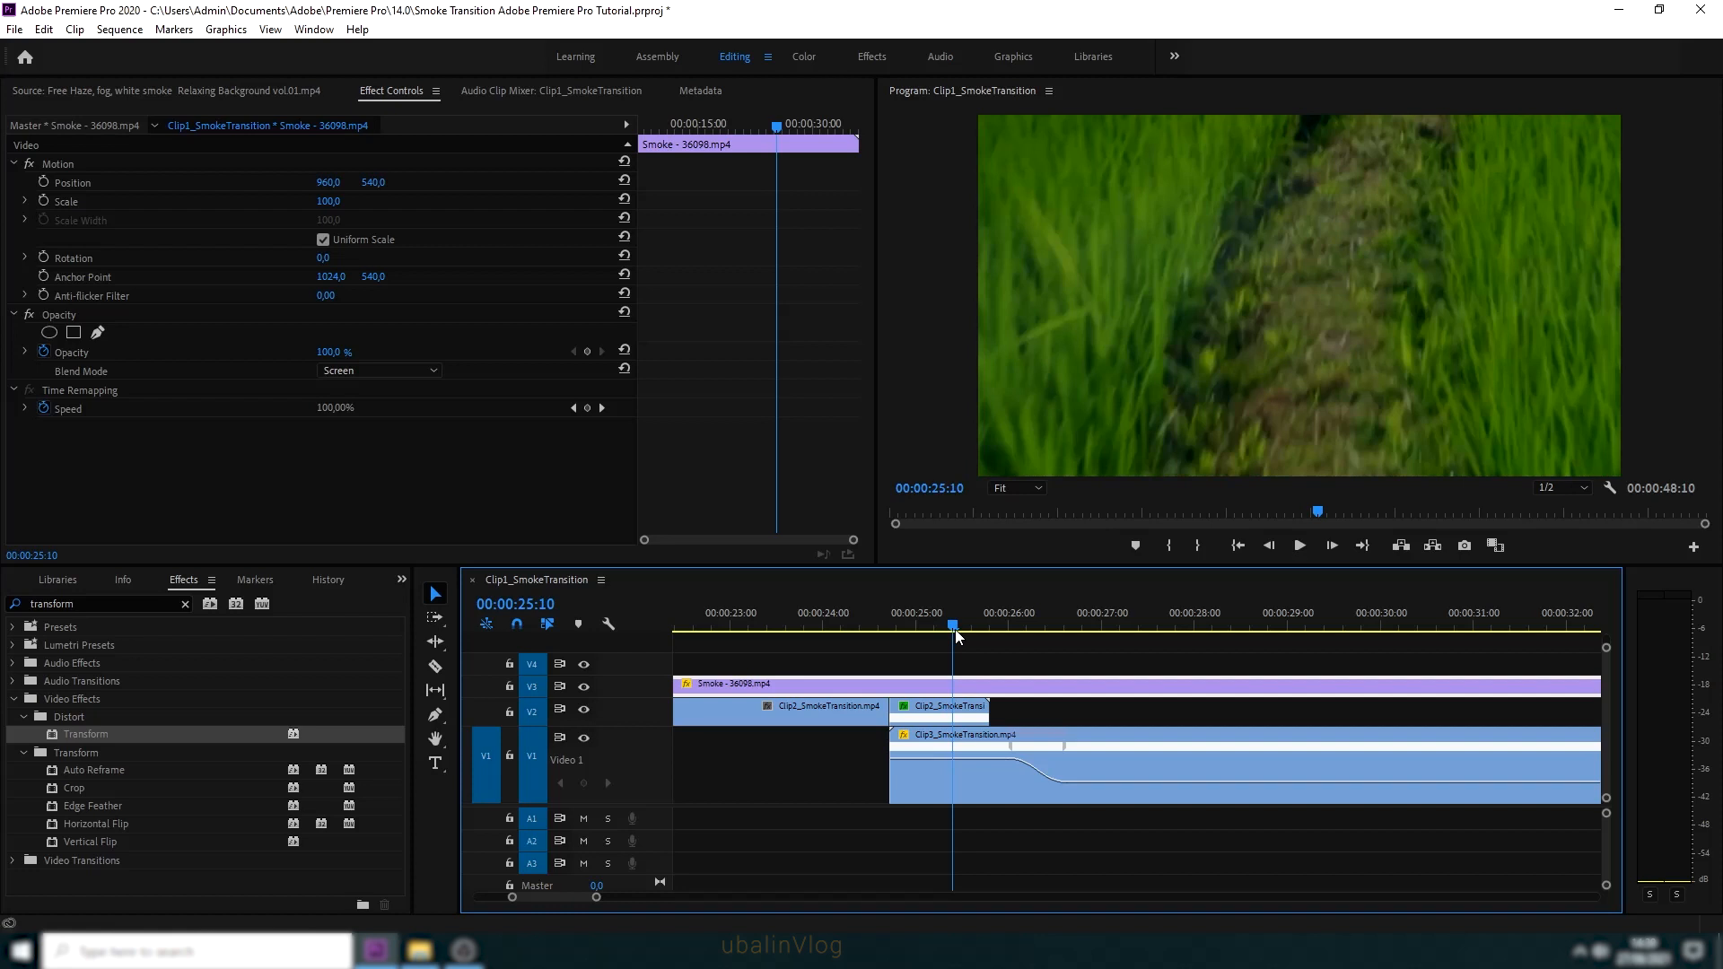
left_click_drag(955, 628, 969, 634)
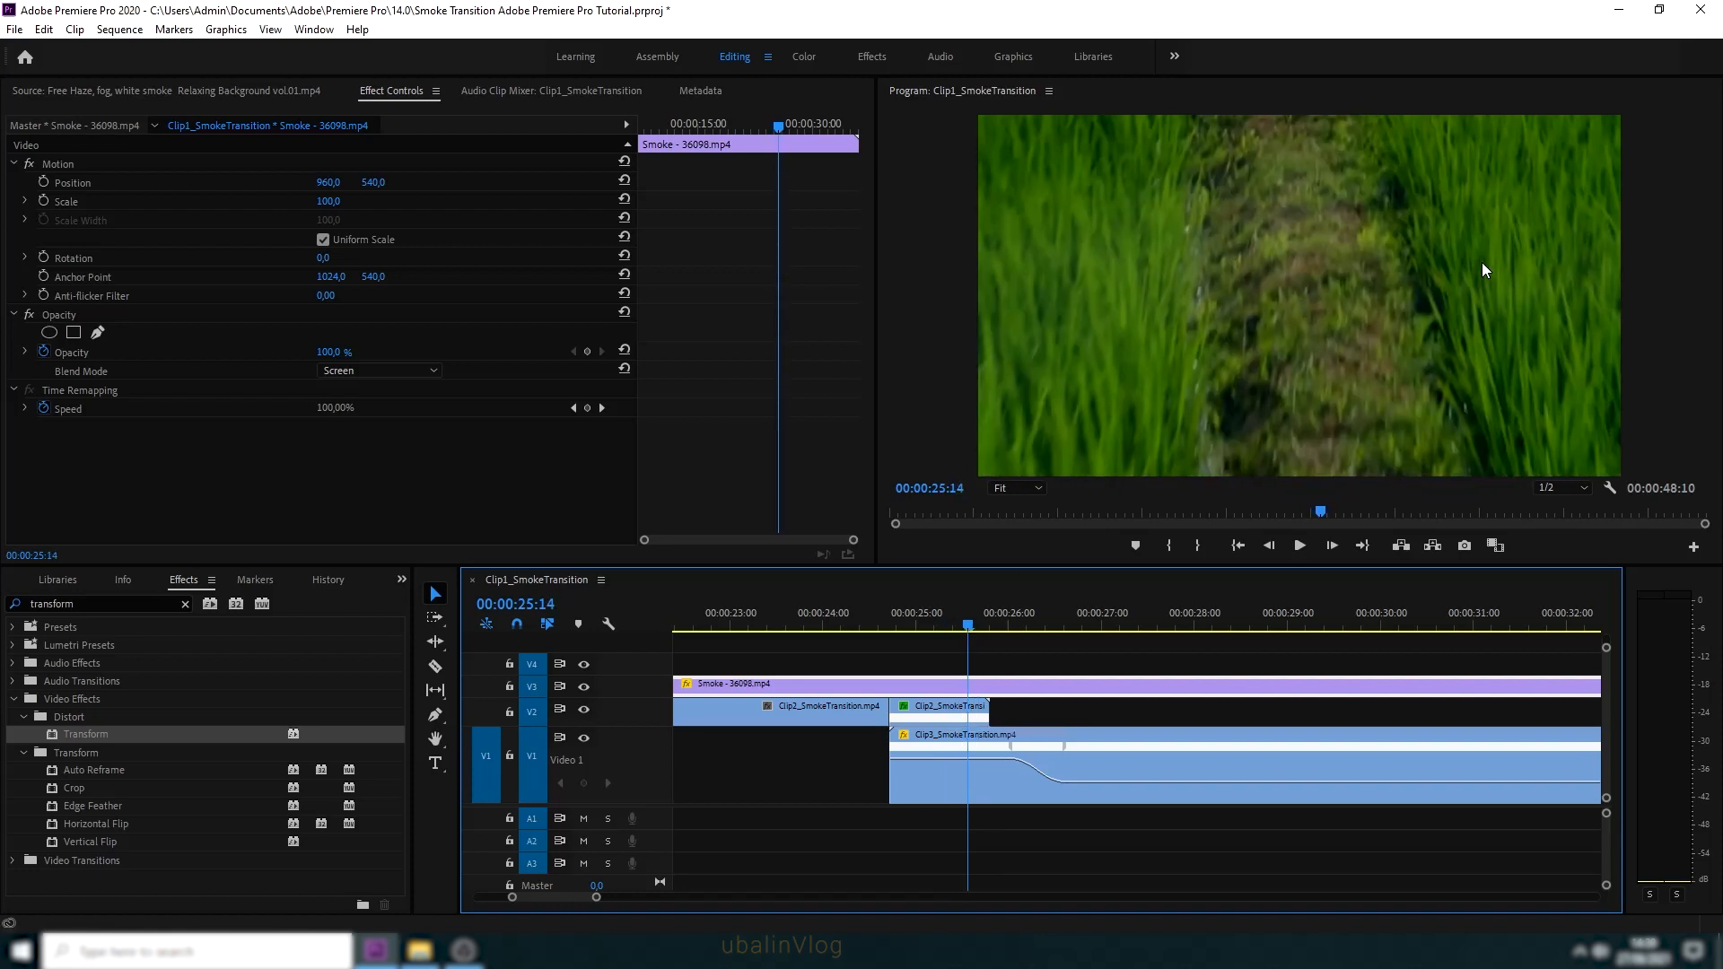
left_click_drag(972, 628, 892, 687)
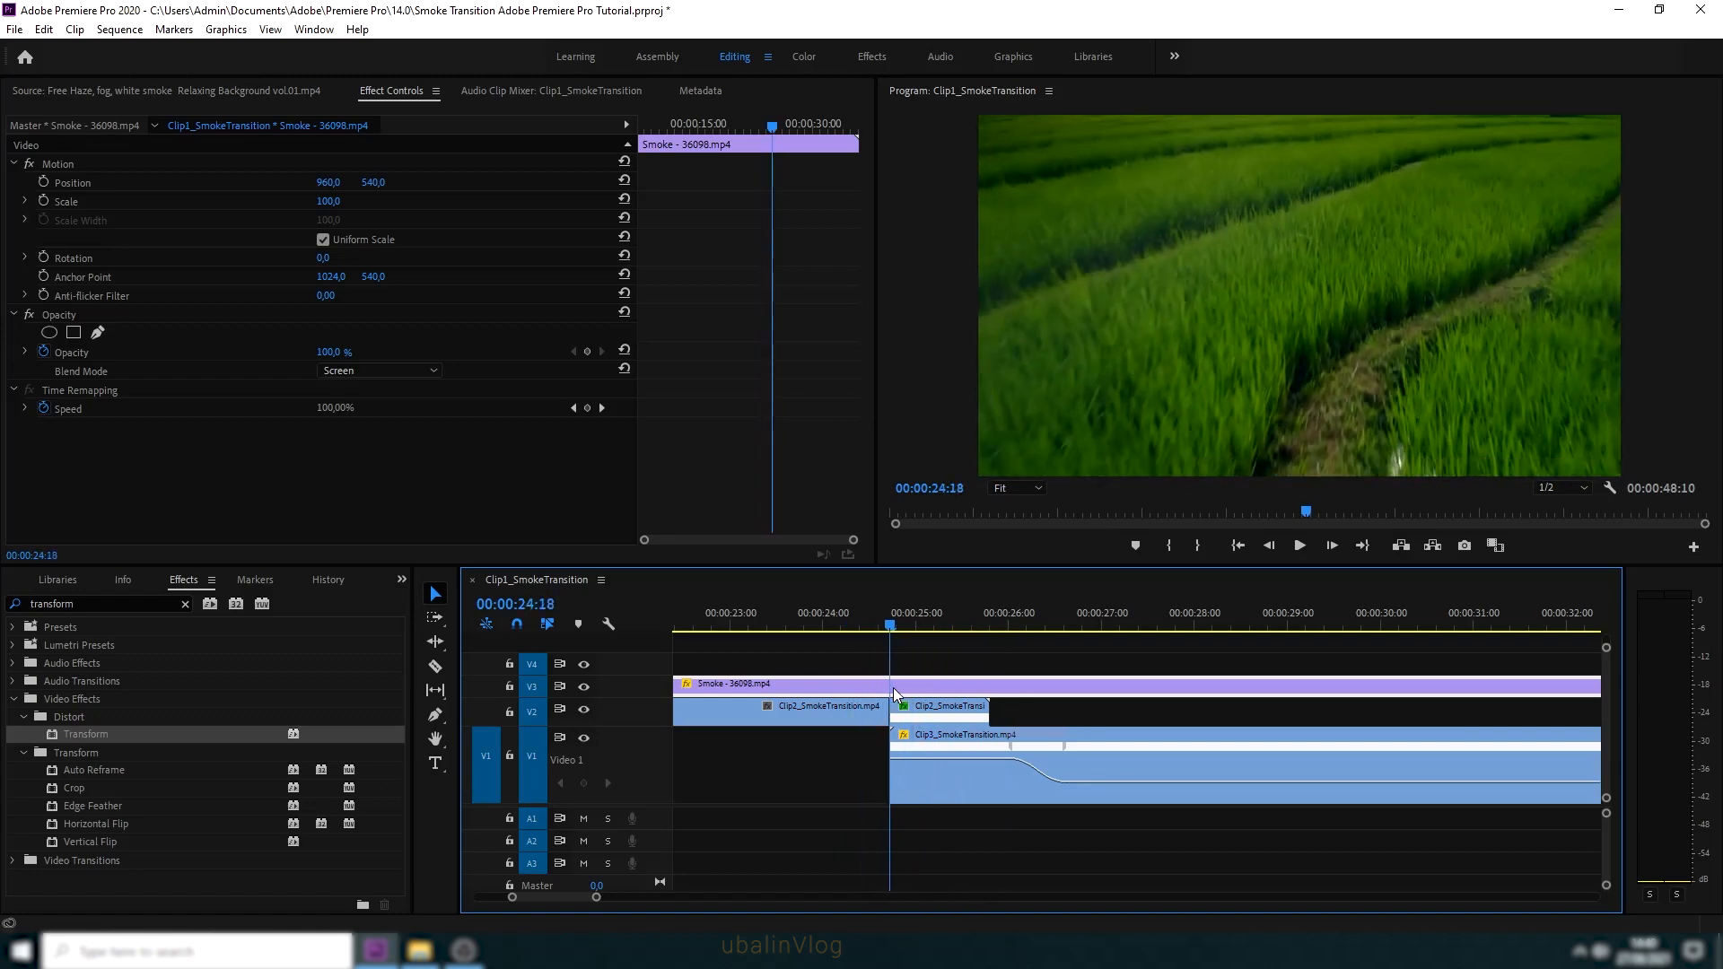
Nest the trailing Clip2 piece on V2 as Nested Sequence 01
left_click(925, 714)
right_click(924, 714)
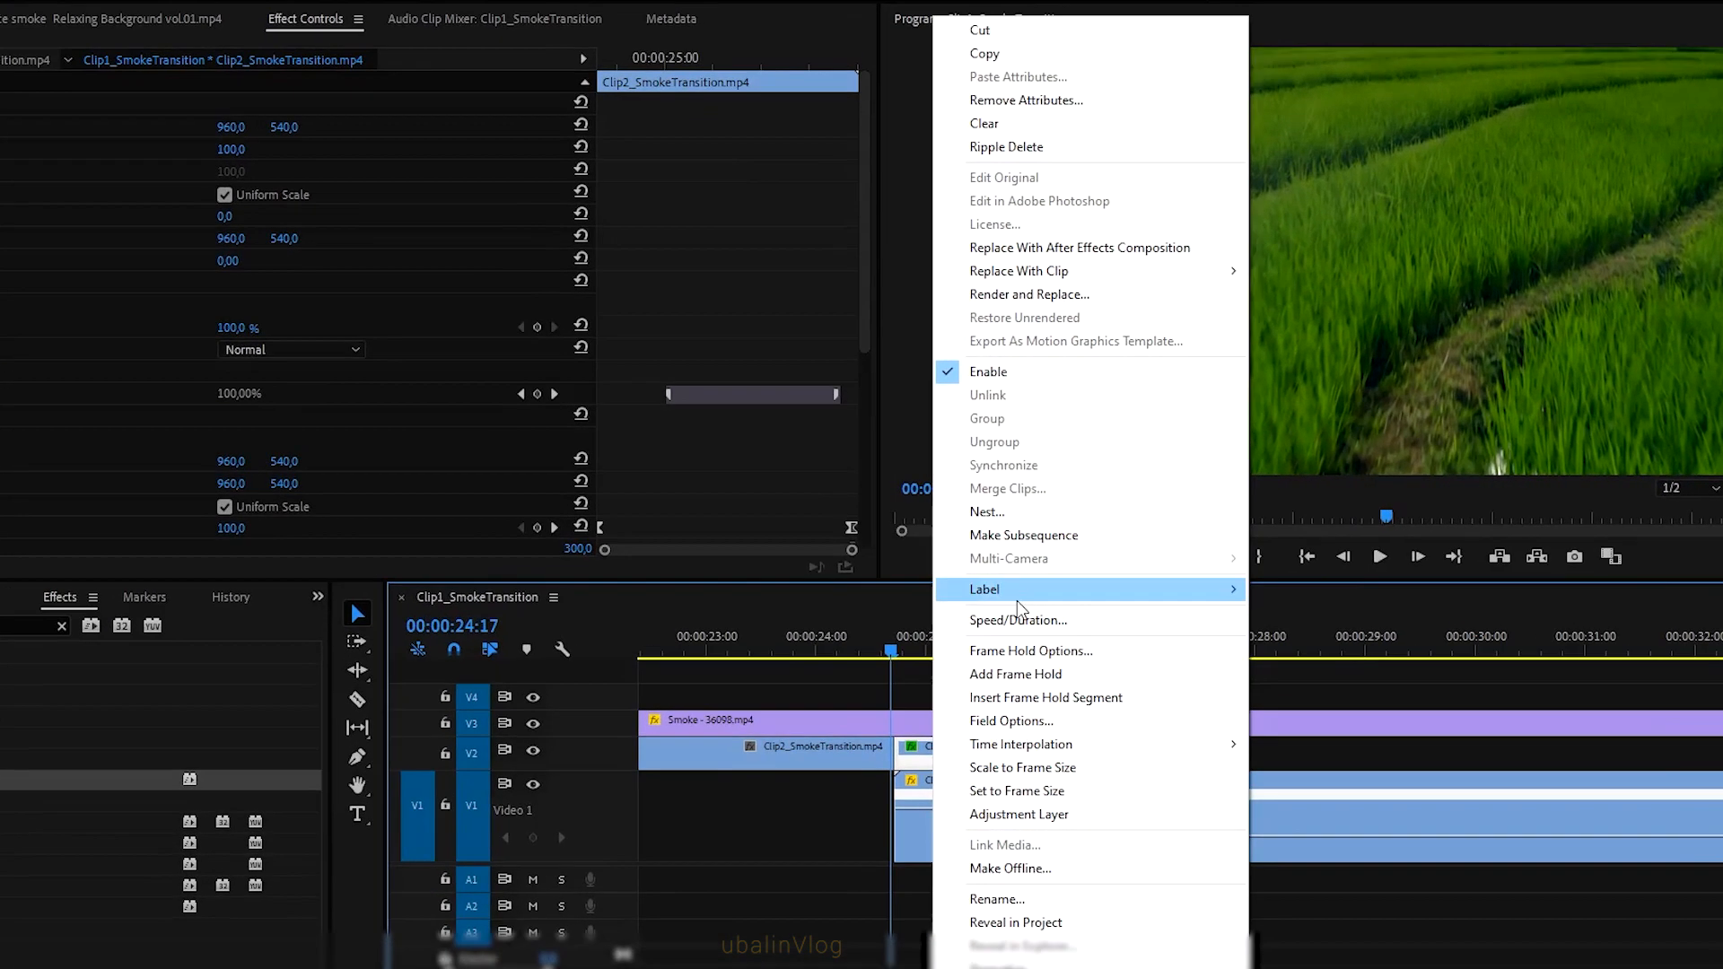
left_click(991, 516)
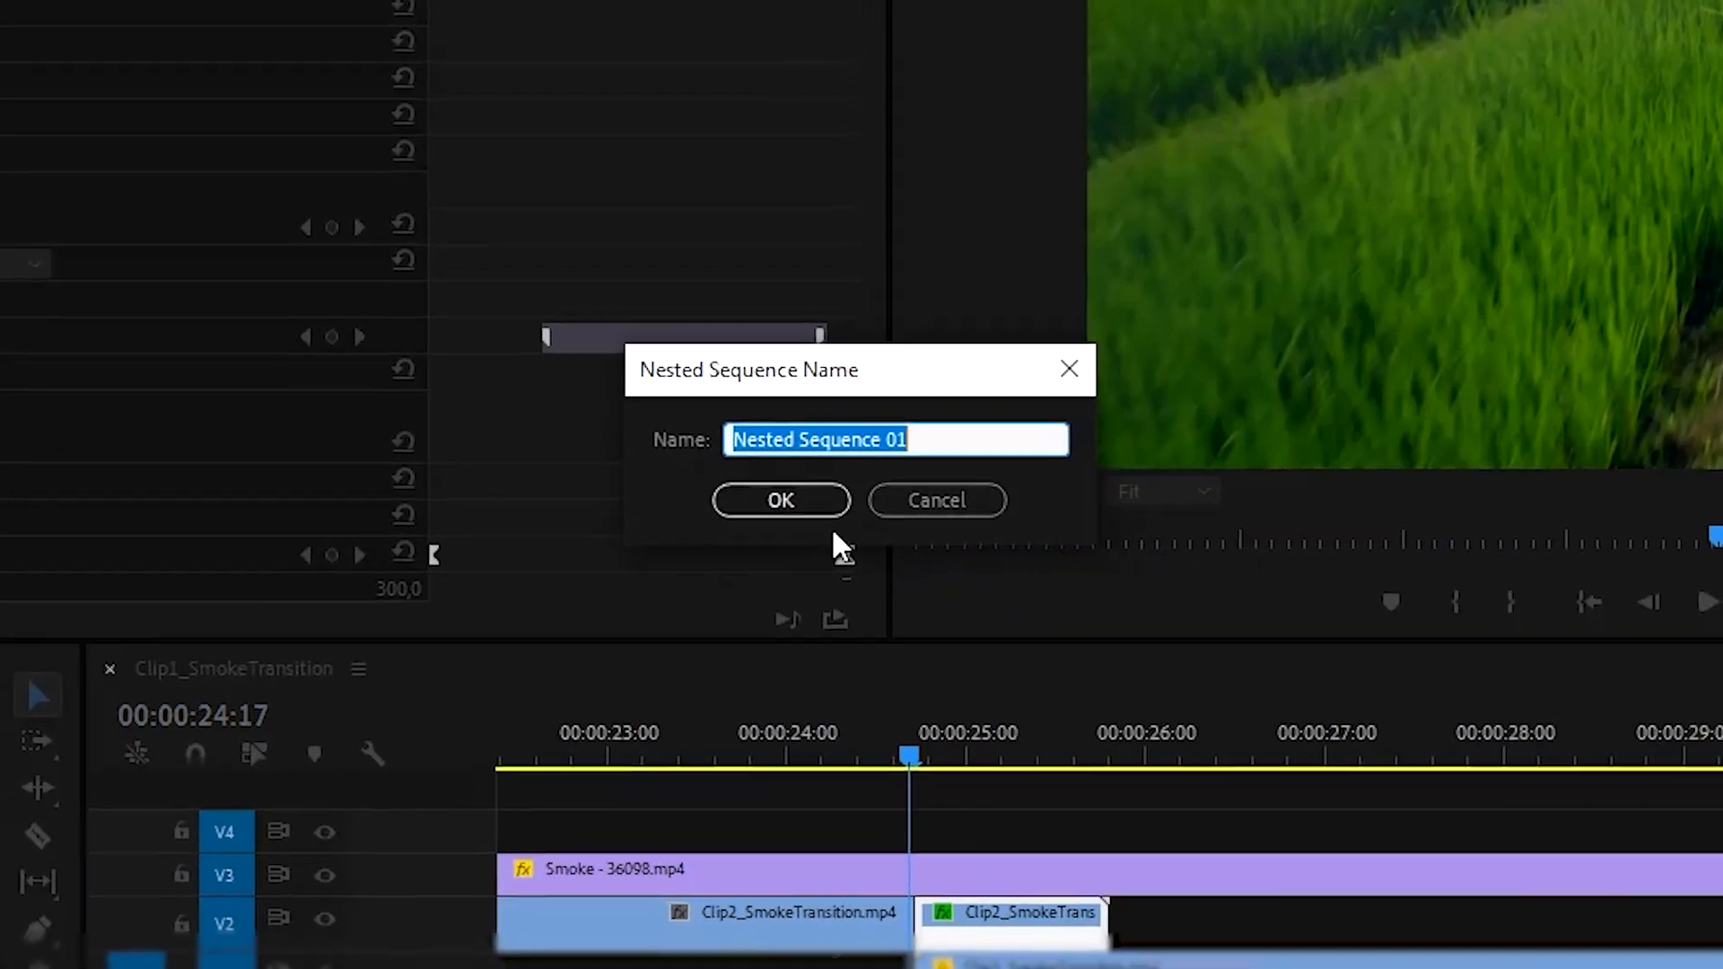
left_click(830, 500)
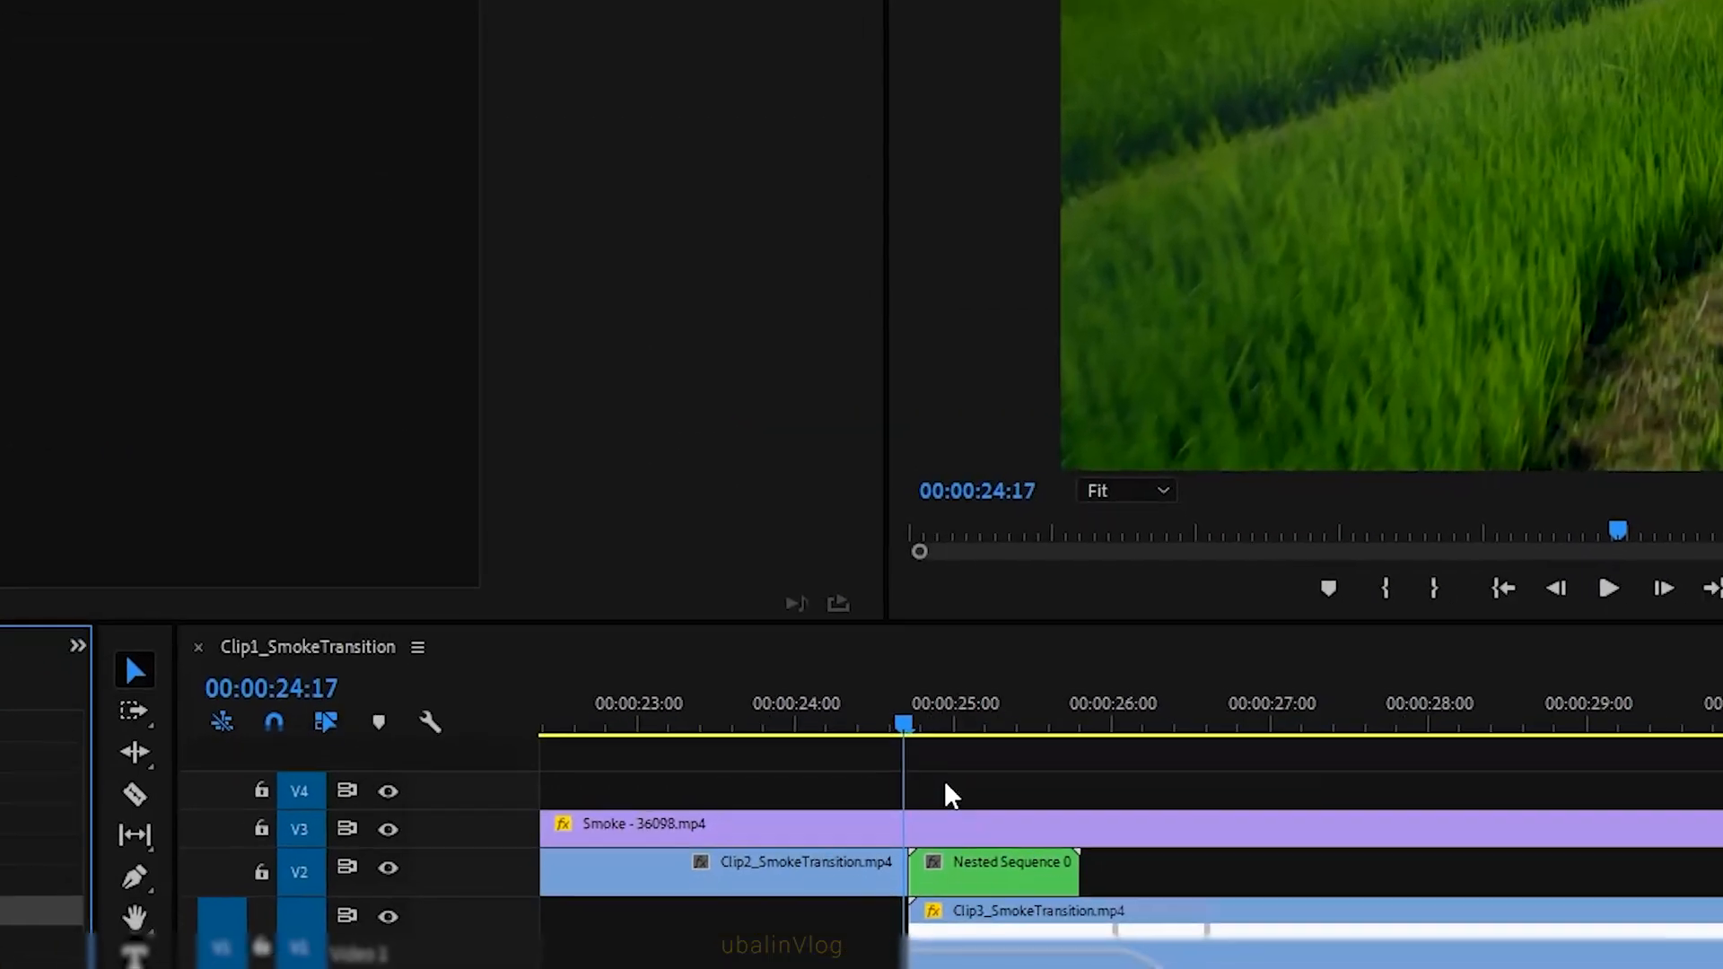
Reduce track V1's height and add an ellipse opacity mask to Nested Sequence 01 at 00:00:24:18
left_click(914, 761)
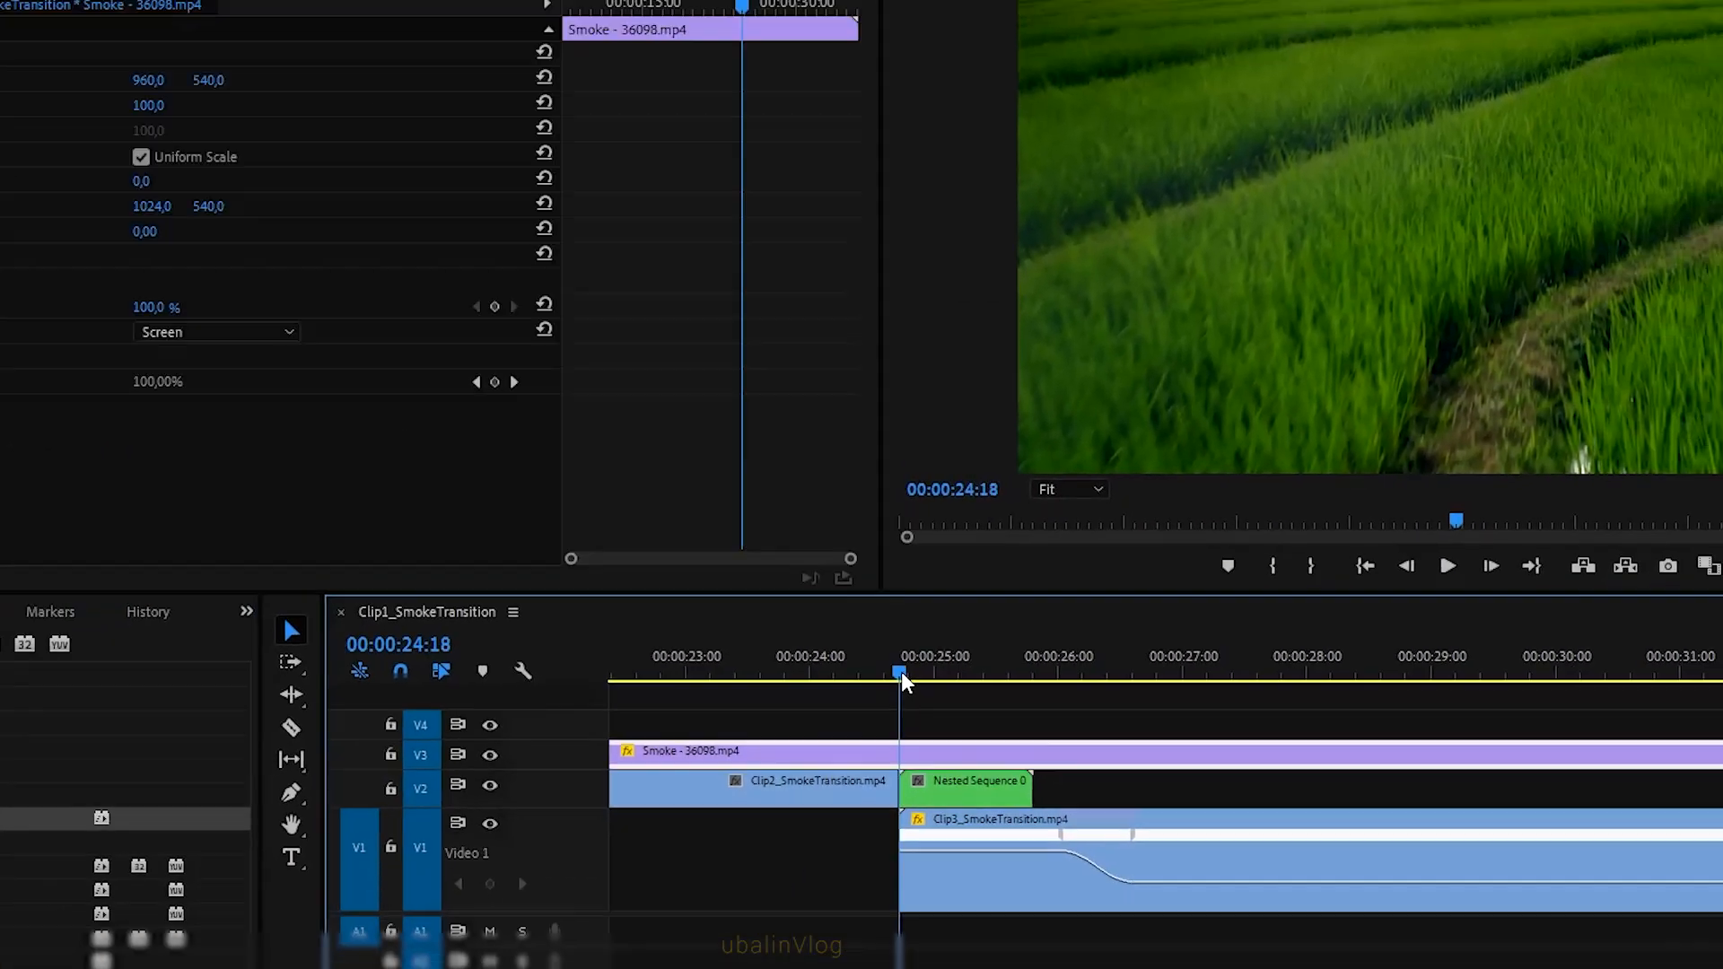
left_click_drag(901, 675, 892, 630)
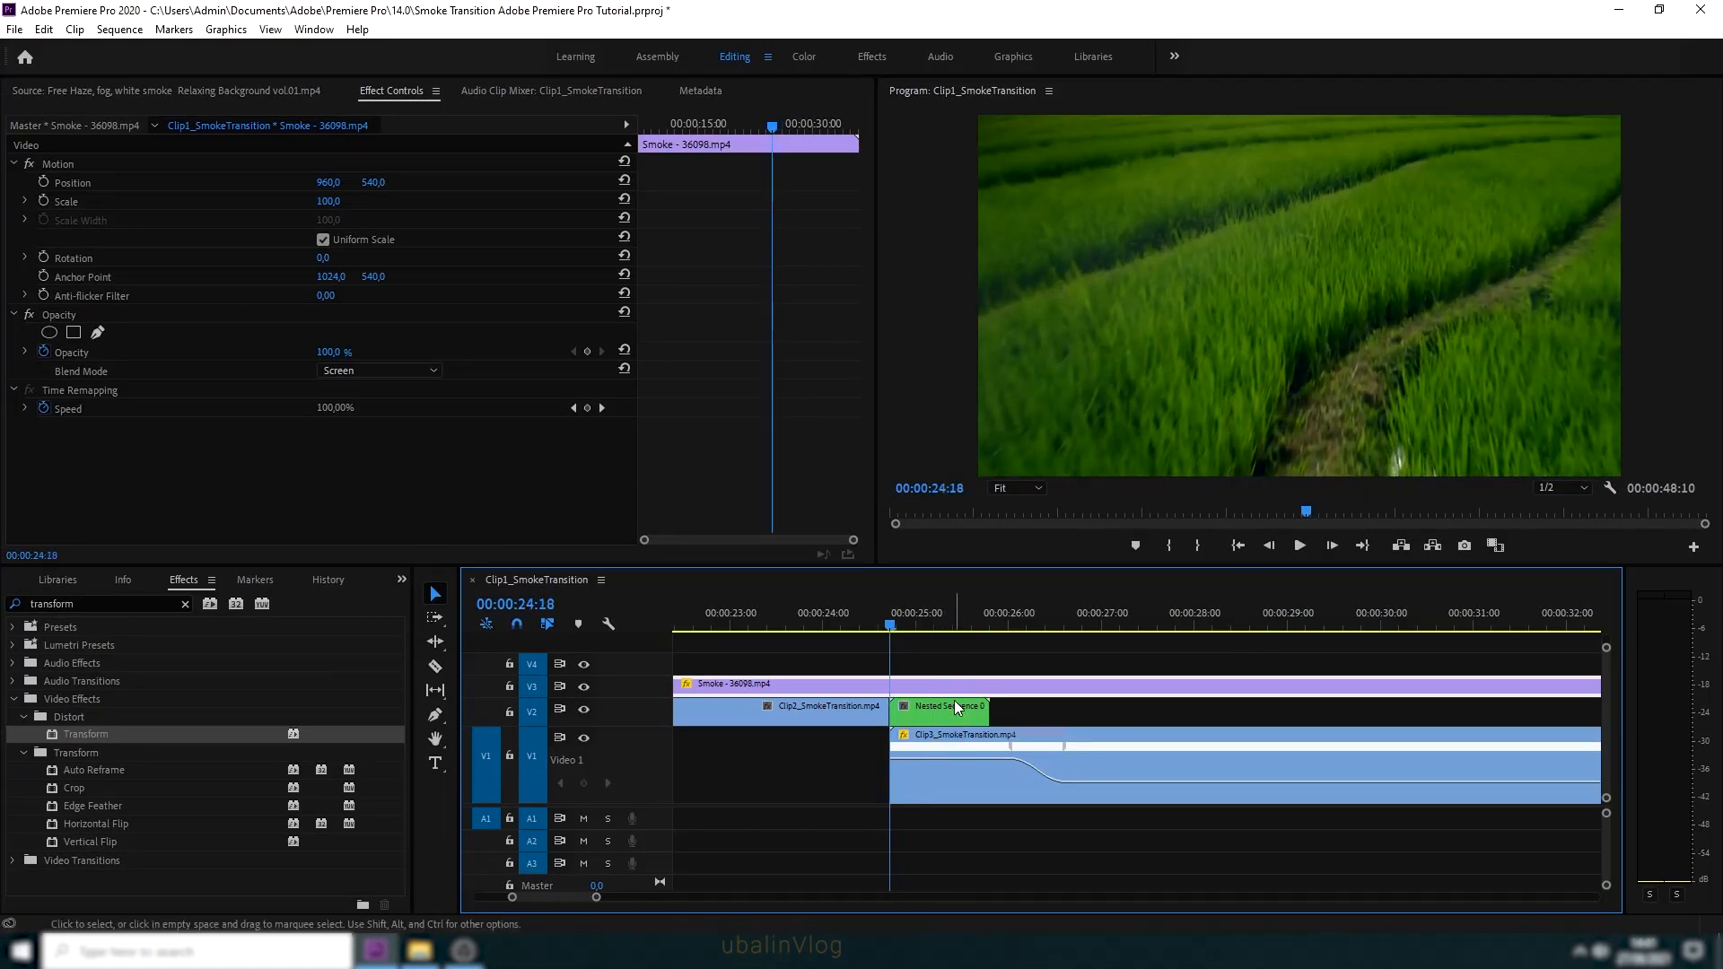
left_click_drag(651, 729, 651, 776)
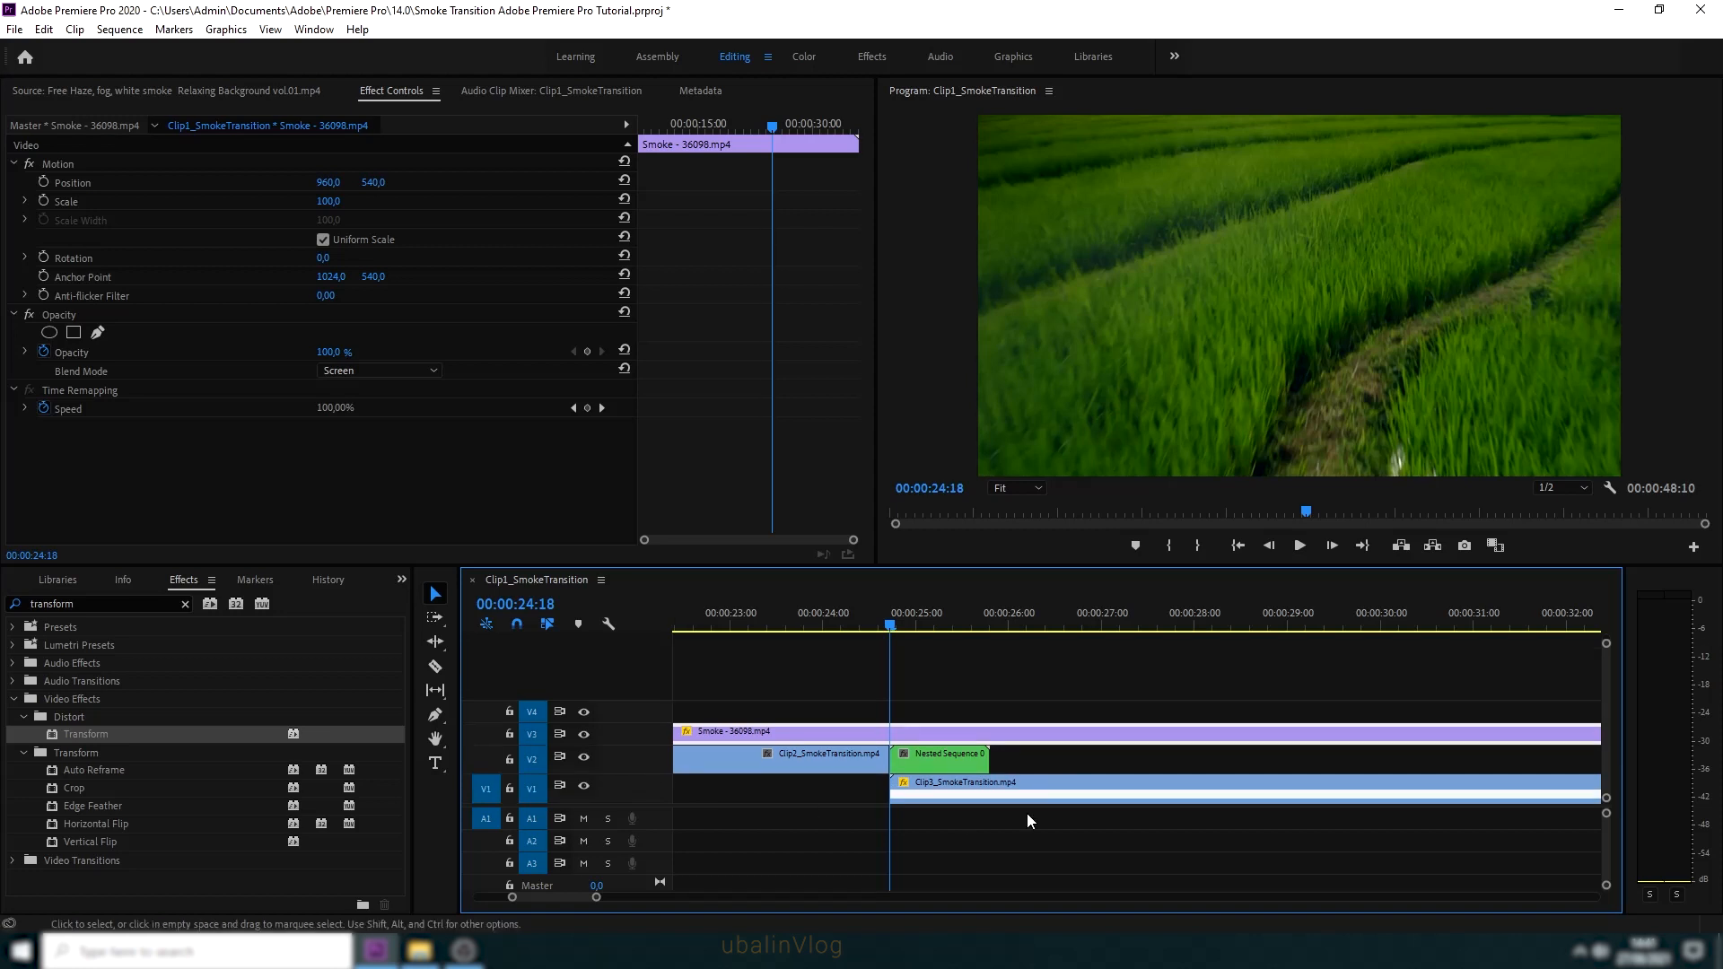
left_click(932, 762)
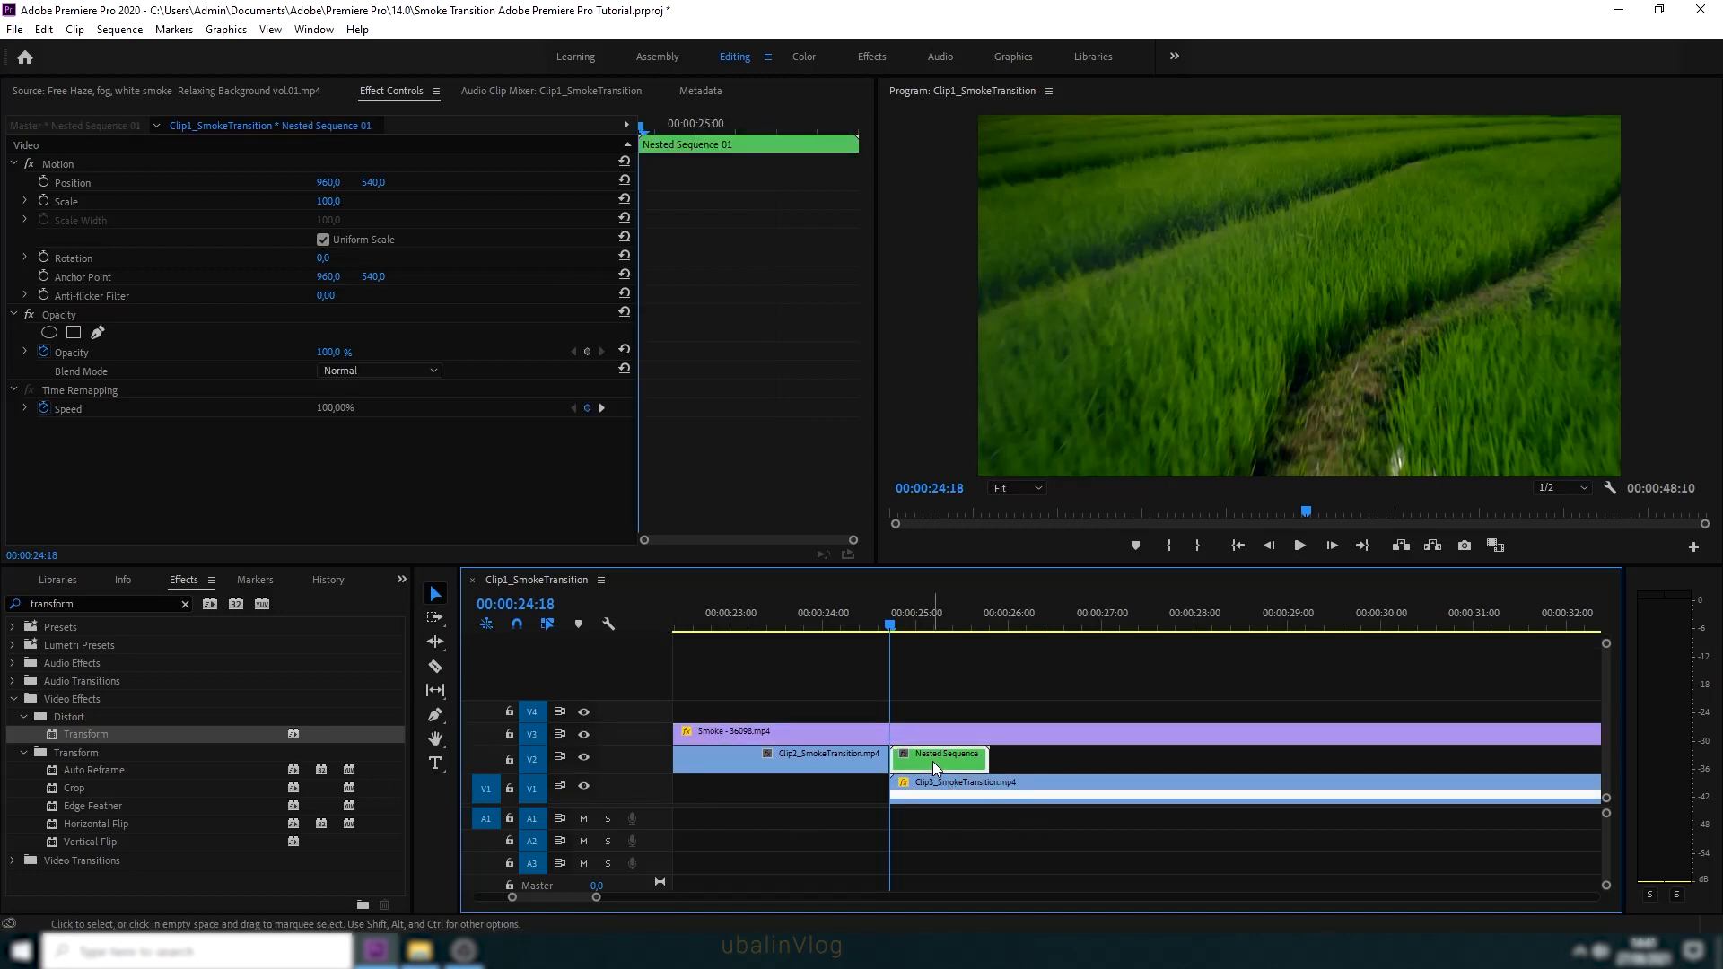
key("Down")
key("Up")
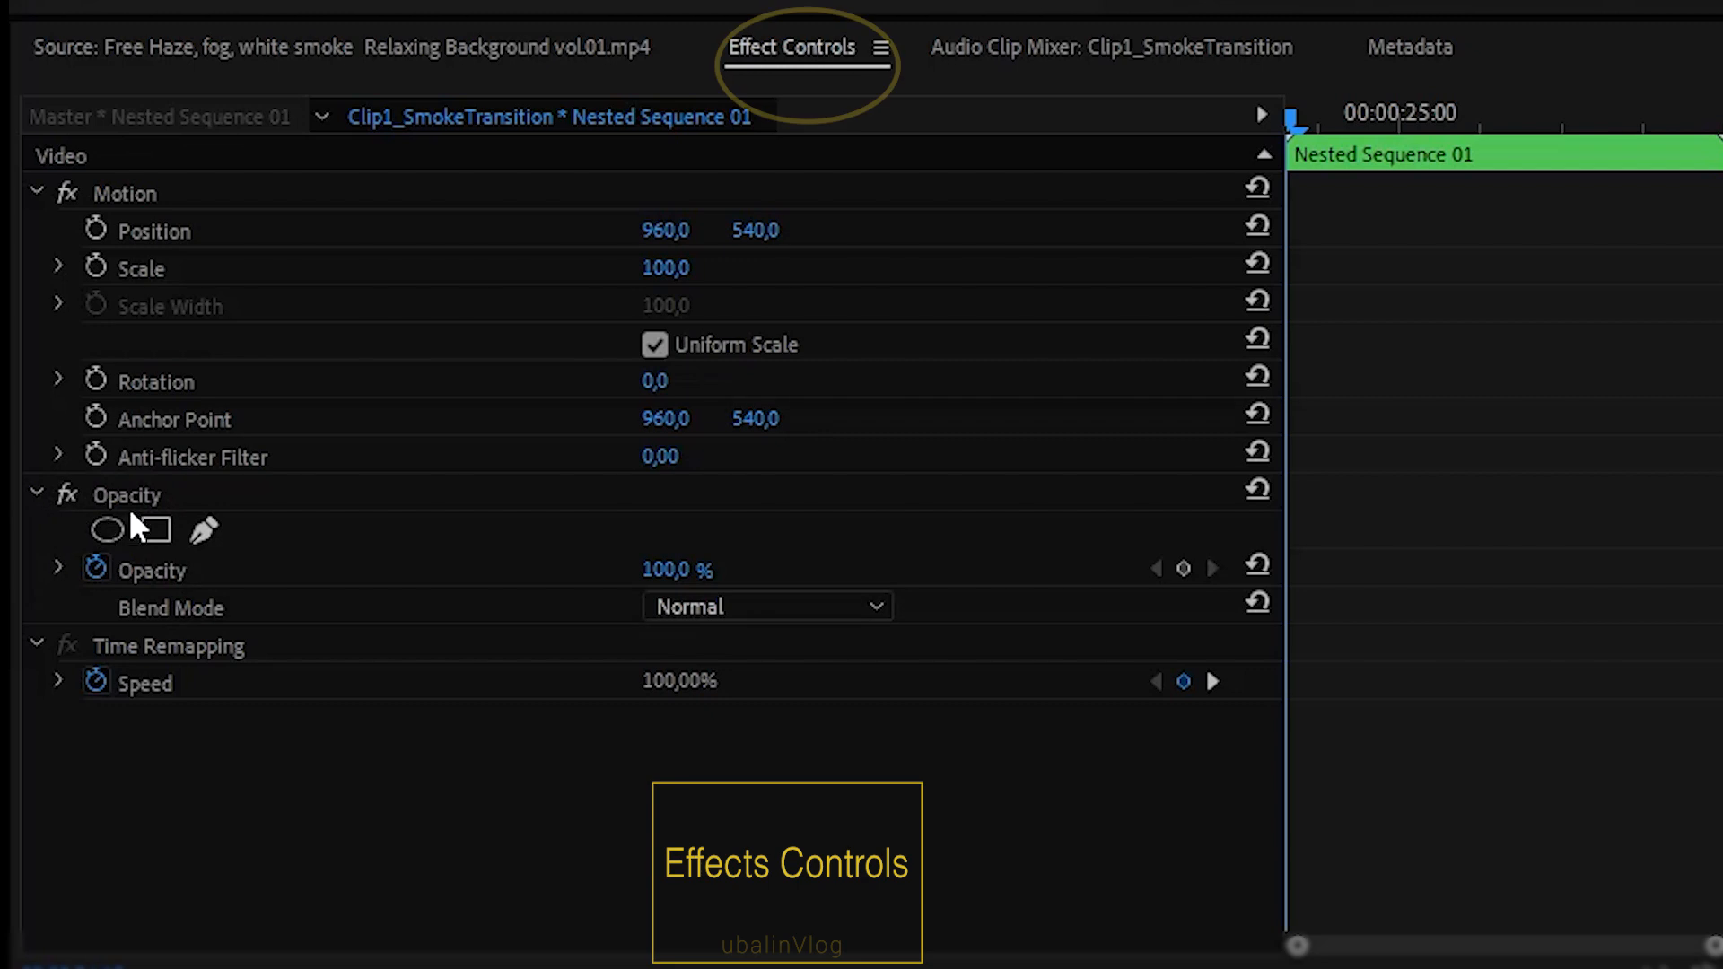
left_click(117, 529)
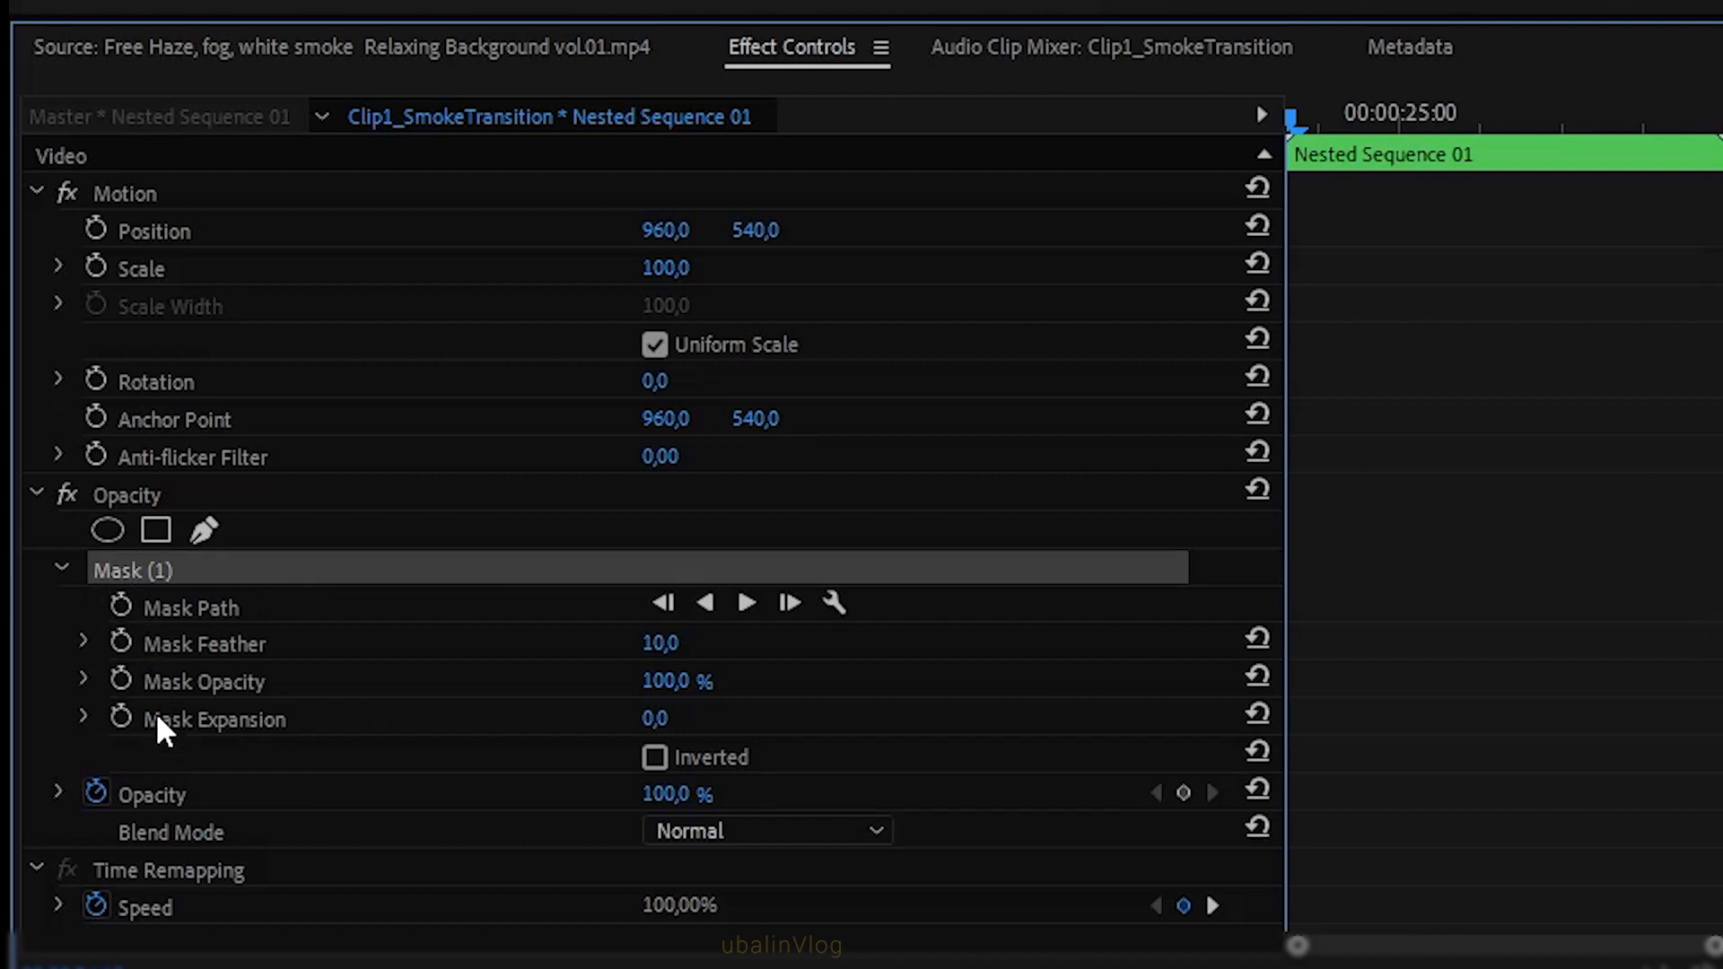
Start keyframing the mask's path, feather, opacity and expansion at 00:00:24:18
left_click(121, 607)
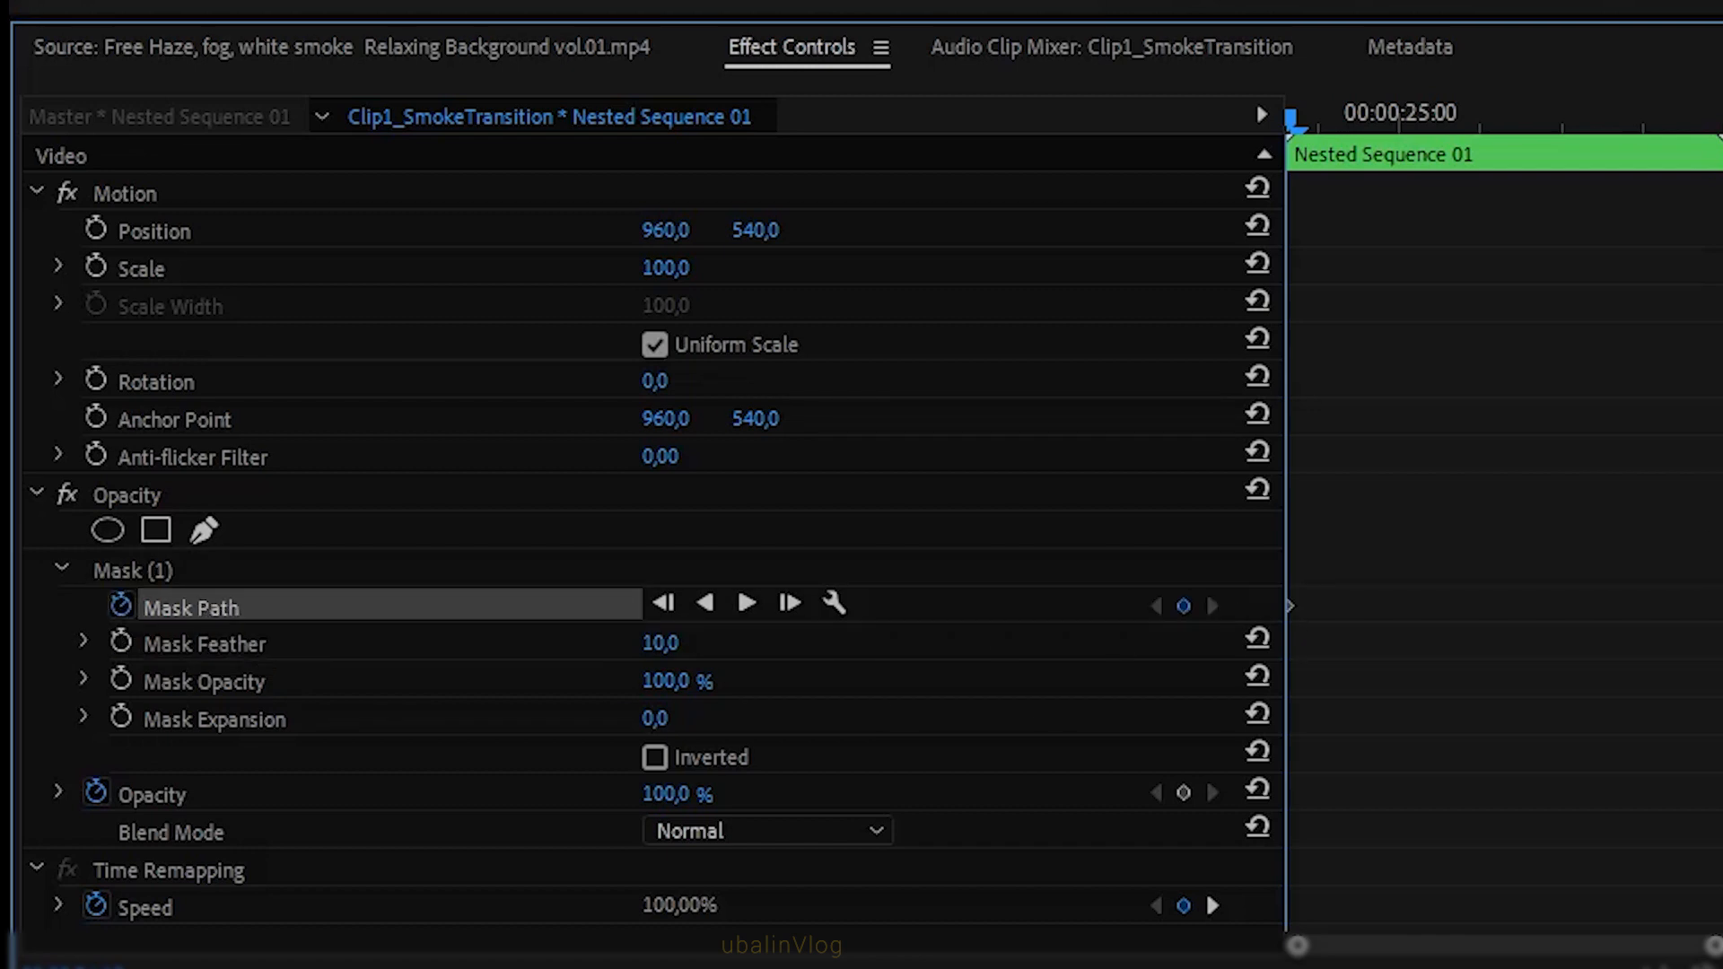
left_click(124, 643)
left_click(120, 680)
left_click(121, 717)
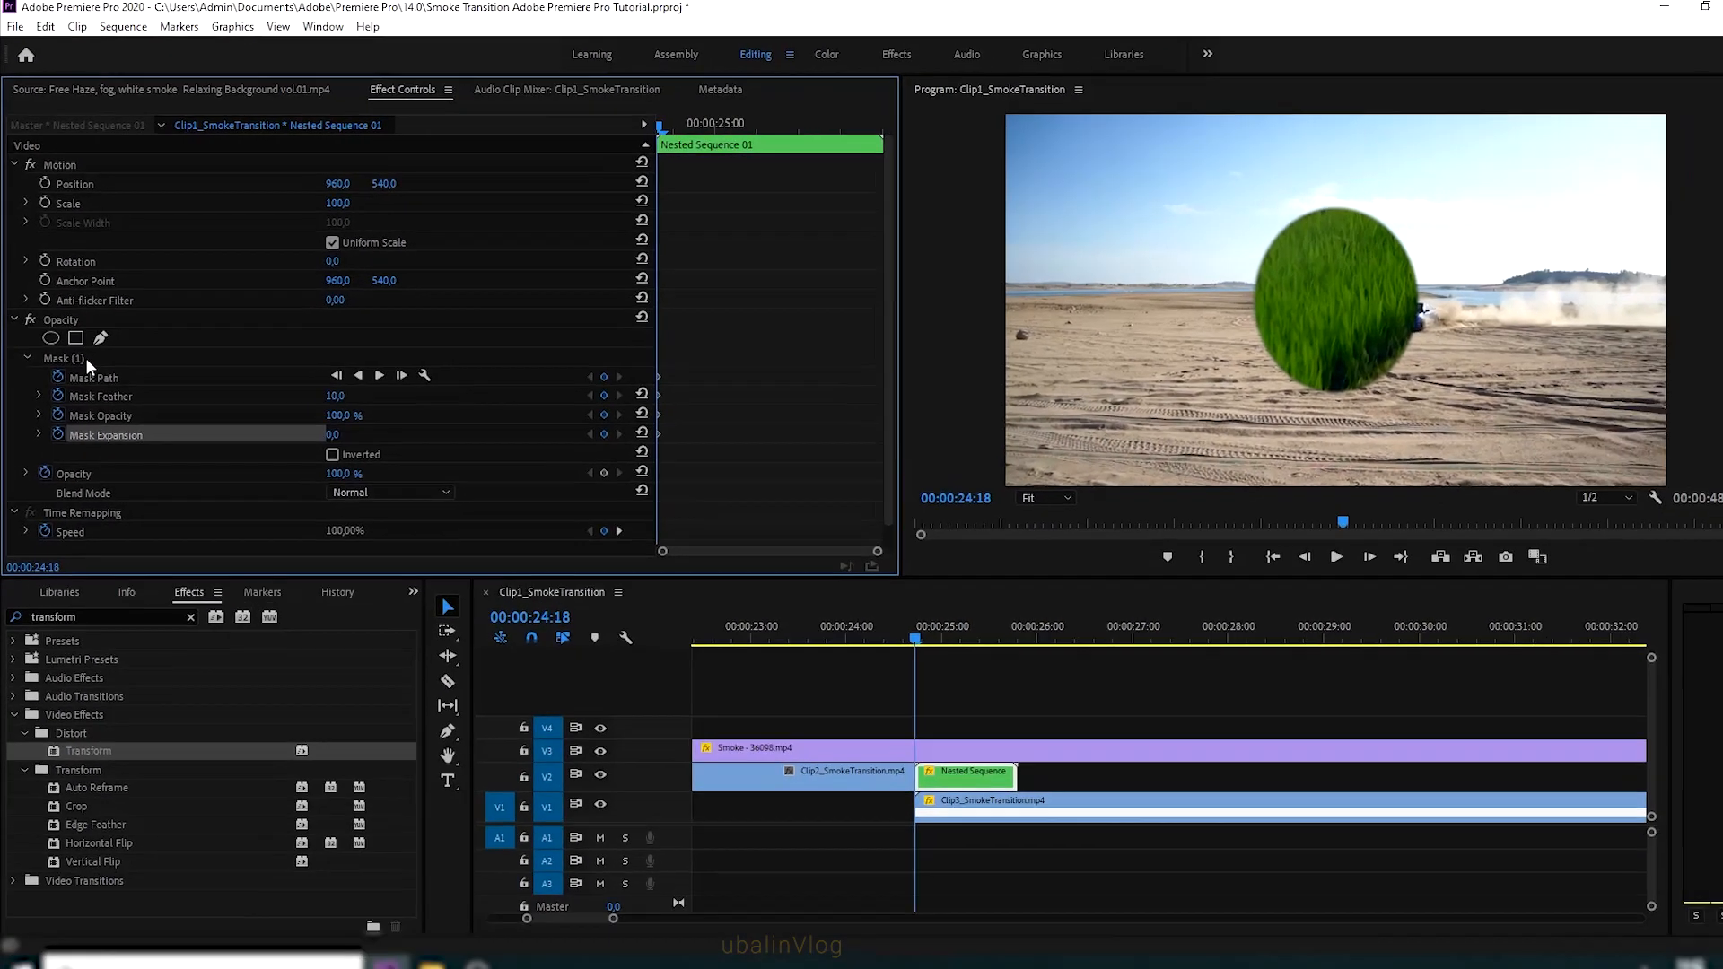
Move the ellipse mask over the car, invert it, and set Mask Feather to 60
left_click(87, 362)
left_click_drag(1306, 295, 1368, 314)
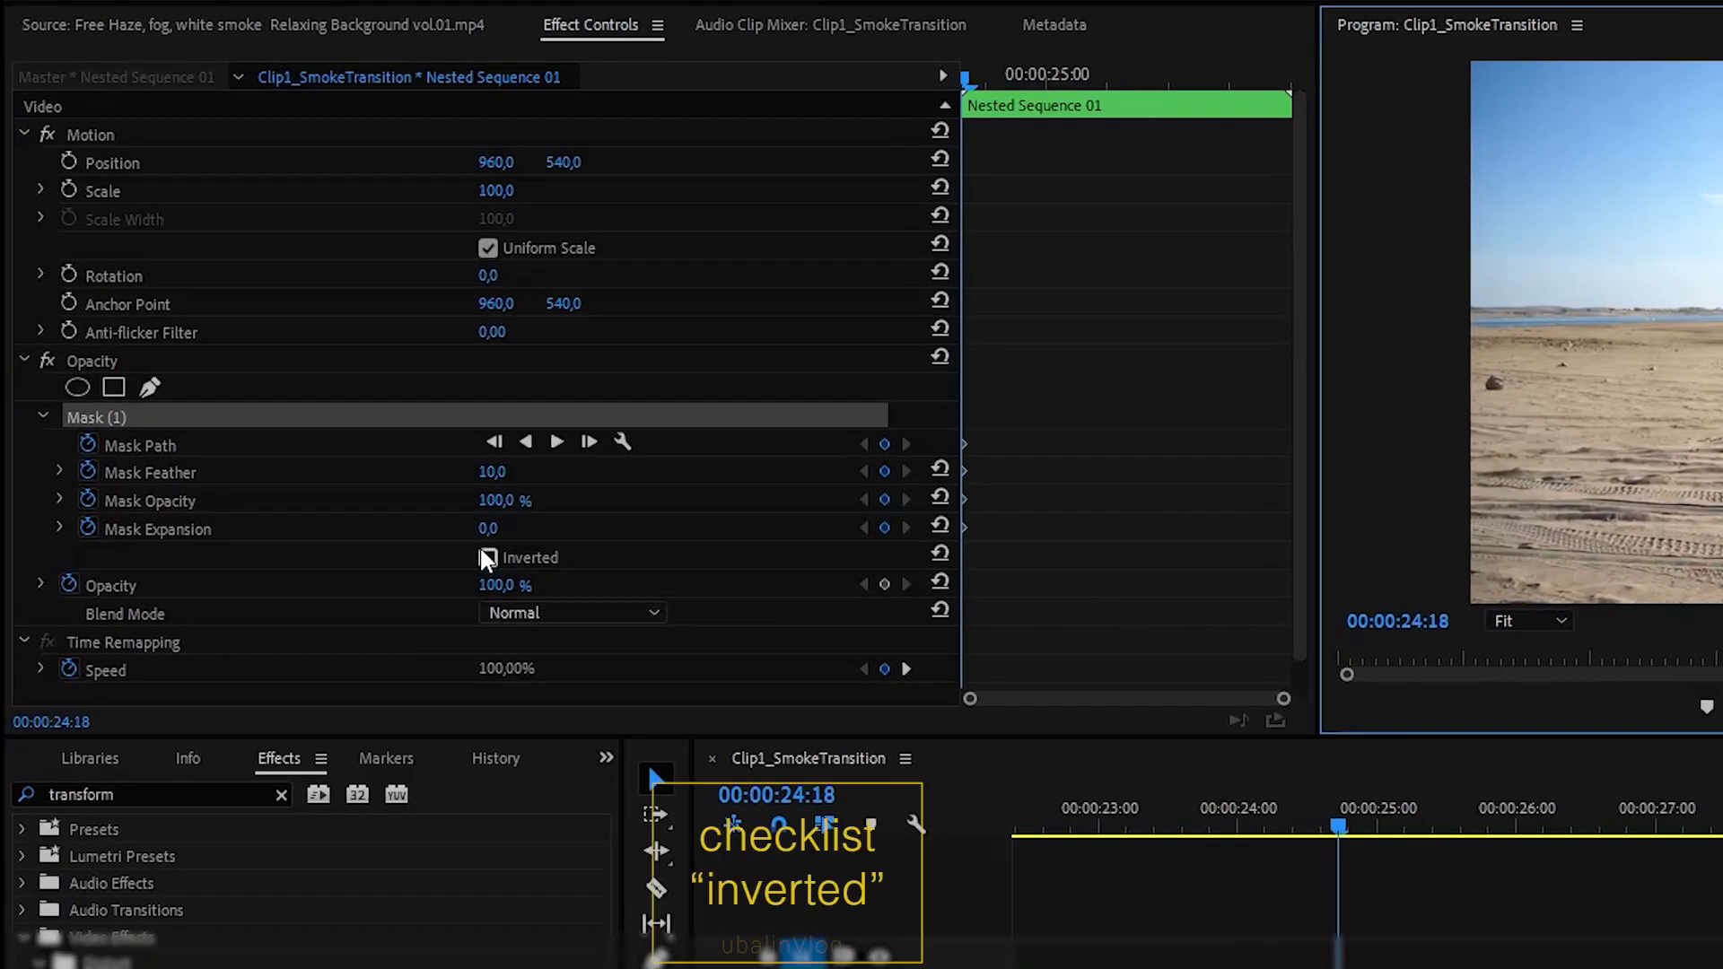
left_click(488, 557)
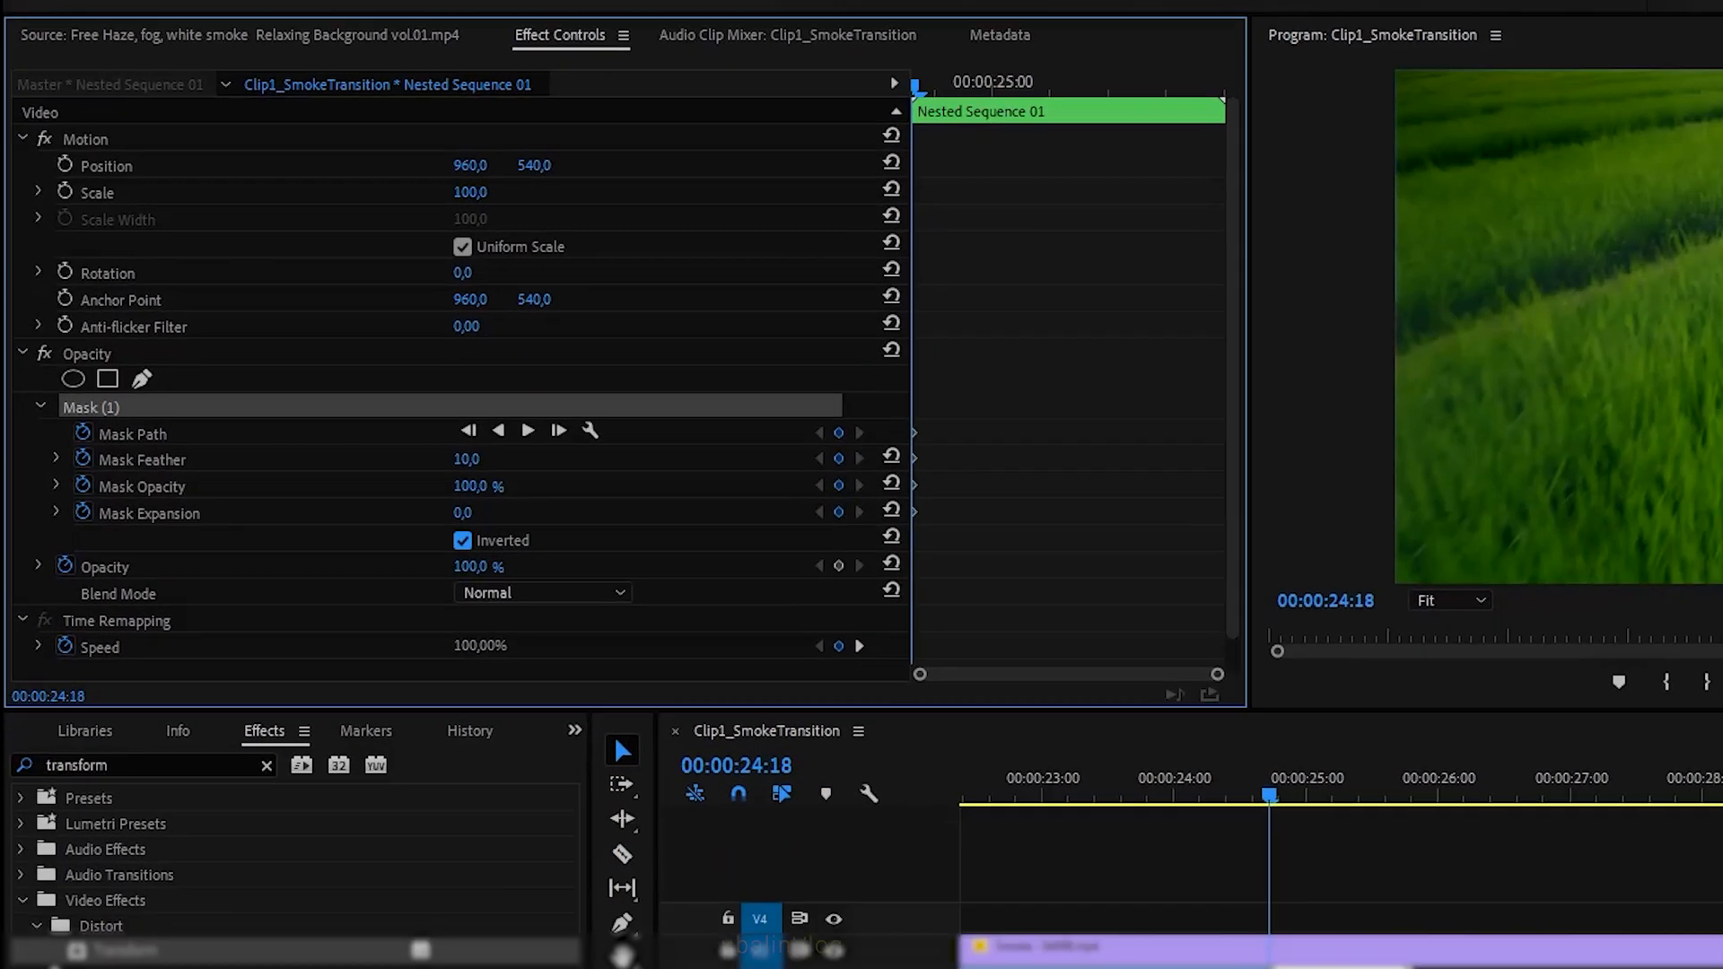
left_click_drag(325, 388, 391, 389)
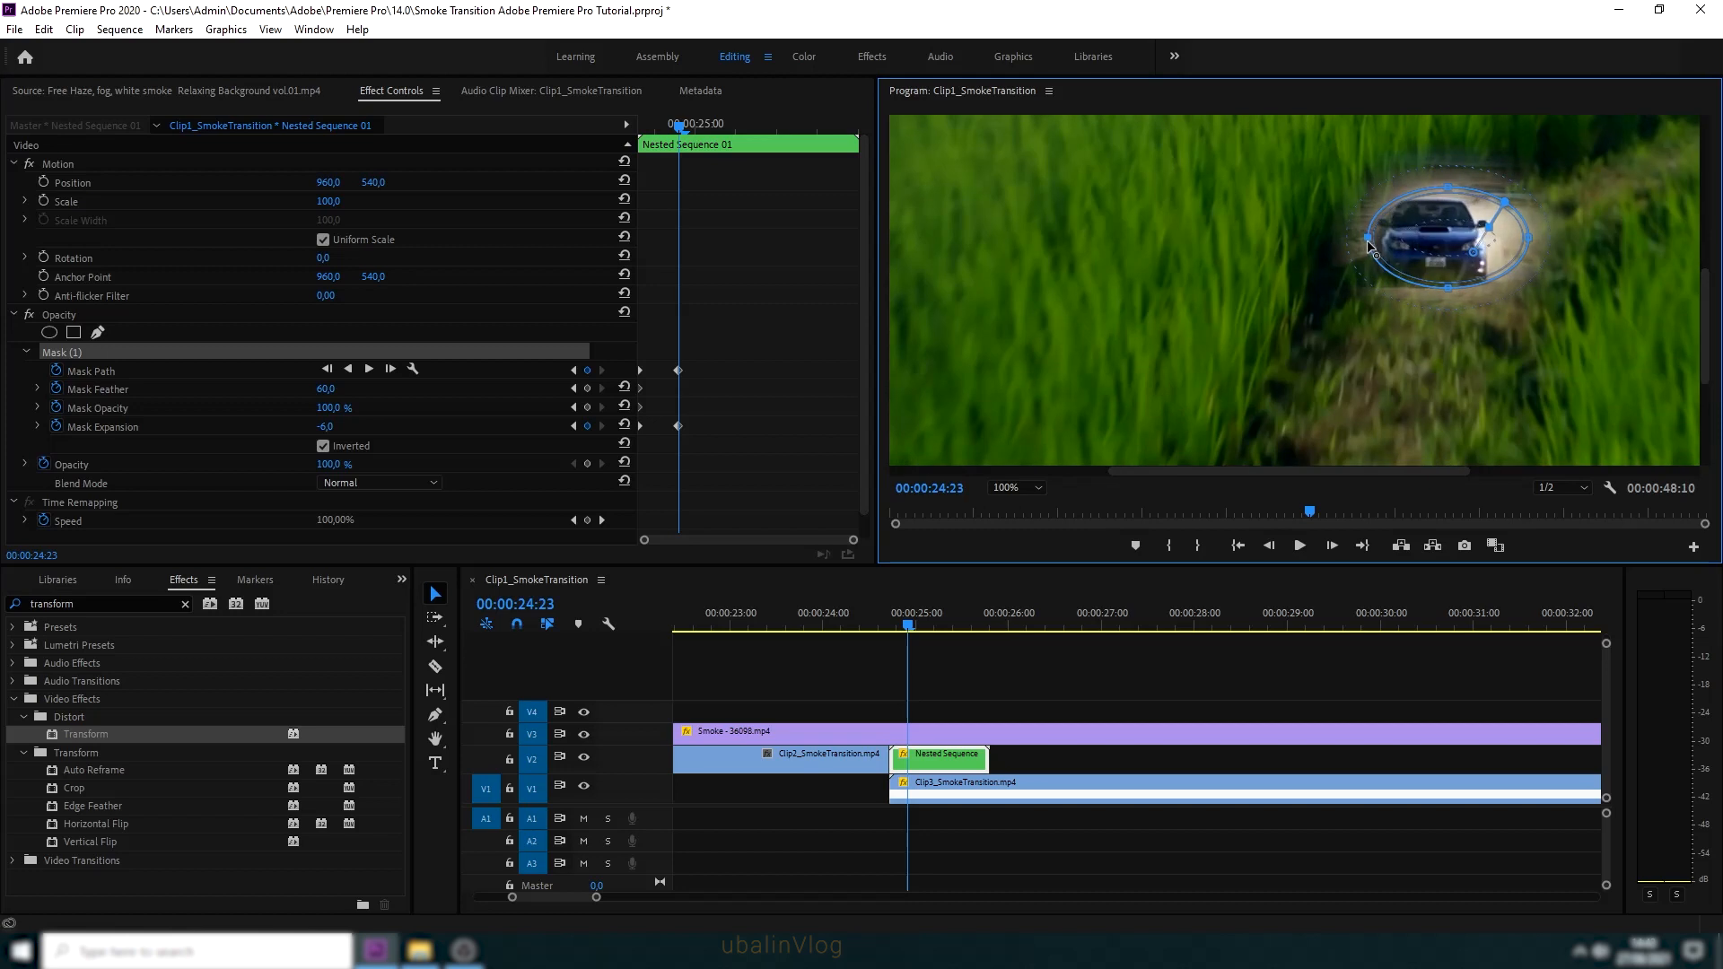
Reshape the mask around the distant car at 00:00:24:23
left_click_drag(1433, 297, 1432, 308)
left_click_drag(1488, 246, 1515, 251)
mouse_move(1377, 246)
left_mouse_down()
mouse_move(1349, 252)
mouse_move(1378, 270)
left_mouse_up()
Advance five frames and enlarge the mask to the side, above and below the car
key("shift+Right")
left_click_drag(1292, 258, 1248, 259)
left_click_drag(1375, 321, 1353, 332)
left_click_drag(1374, 190, 1352, 187)
Refit the mask around the car at 00:00:25:08 and widen it further five frames on
key("shift+Right")
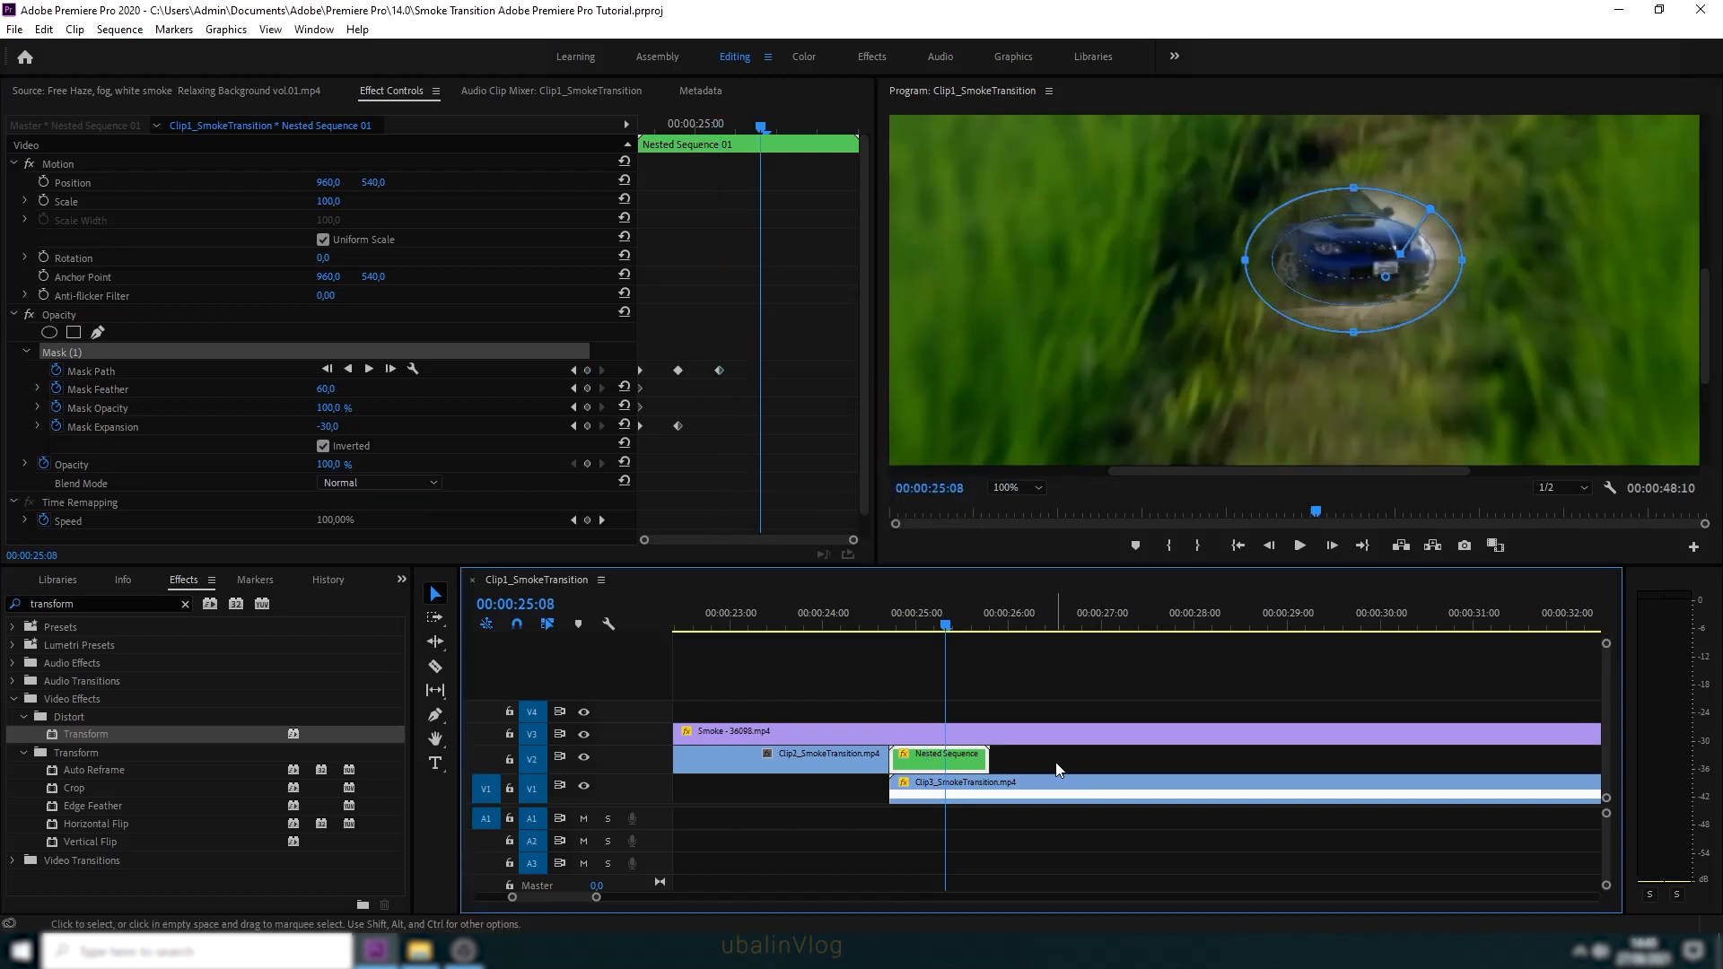
left_click_drag(1441, 245, 1405, 243)
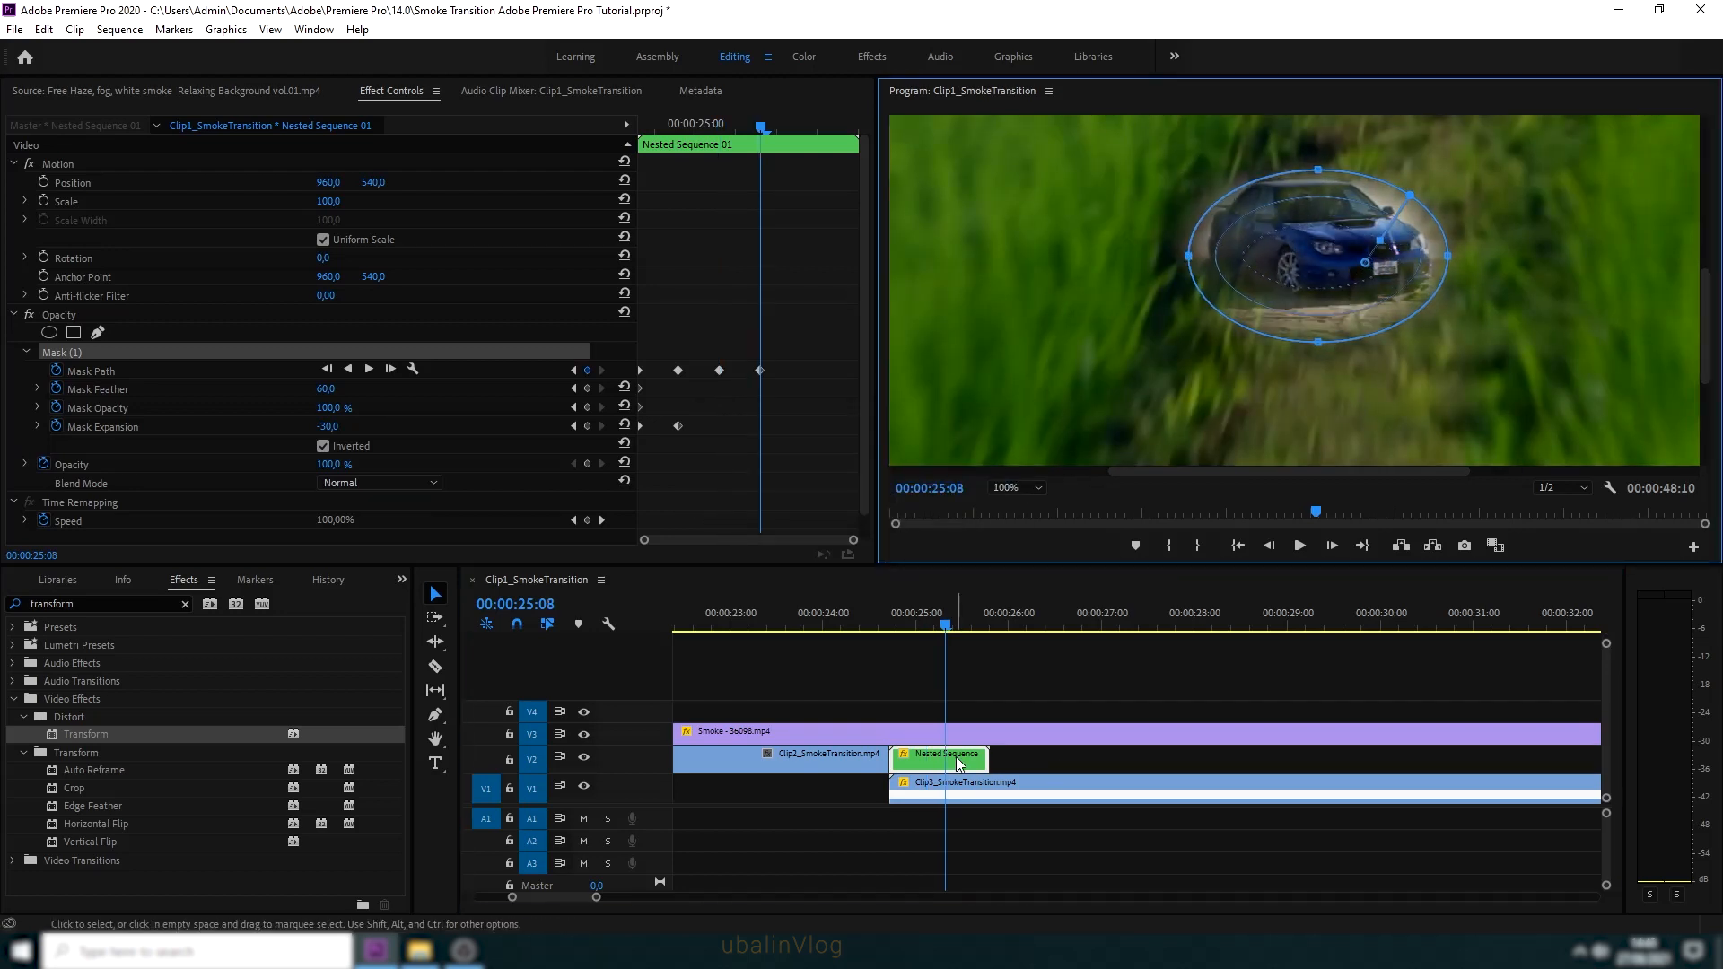
left_click(957, 762)
key("shift+Right")
left_click_drag(1188, 256, 1106, 256)
left_click_drag(1277, 342, 1281, 366)
left_click_drag(1448, 266, 1485, 267)
left_click_drag(1296, 169, 1295, 164)
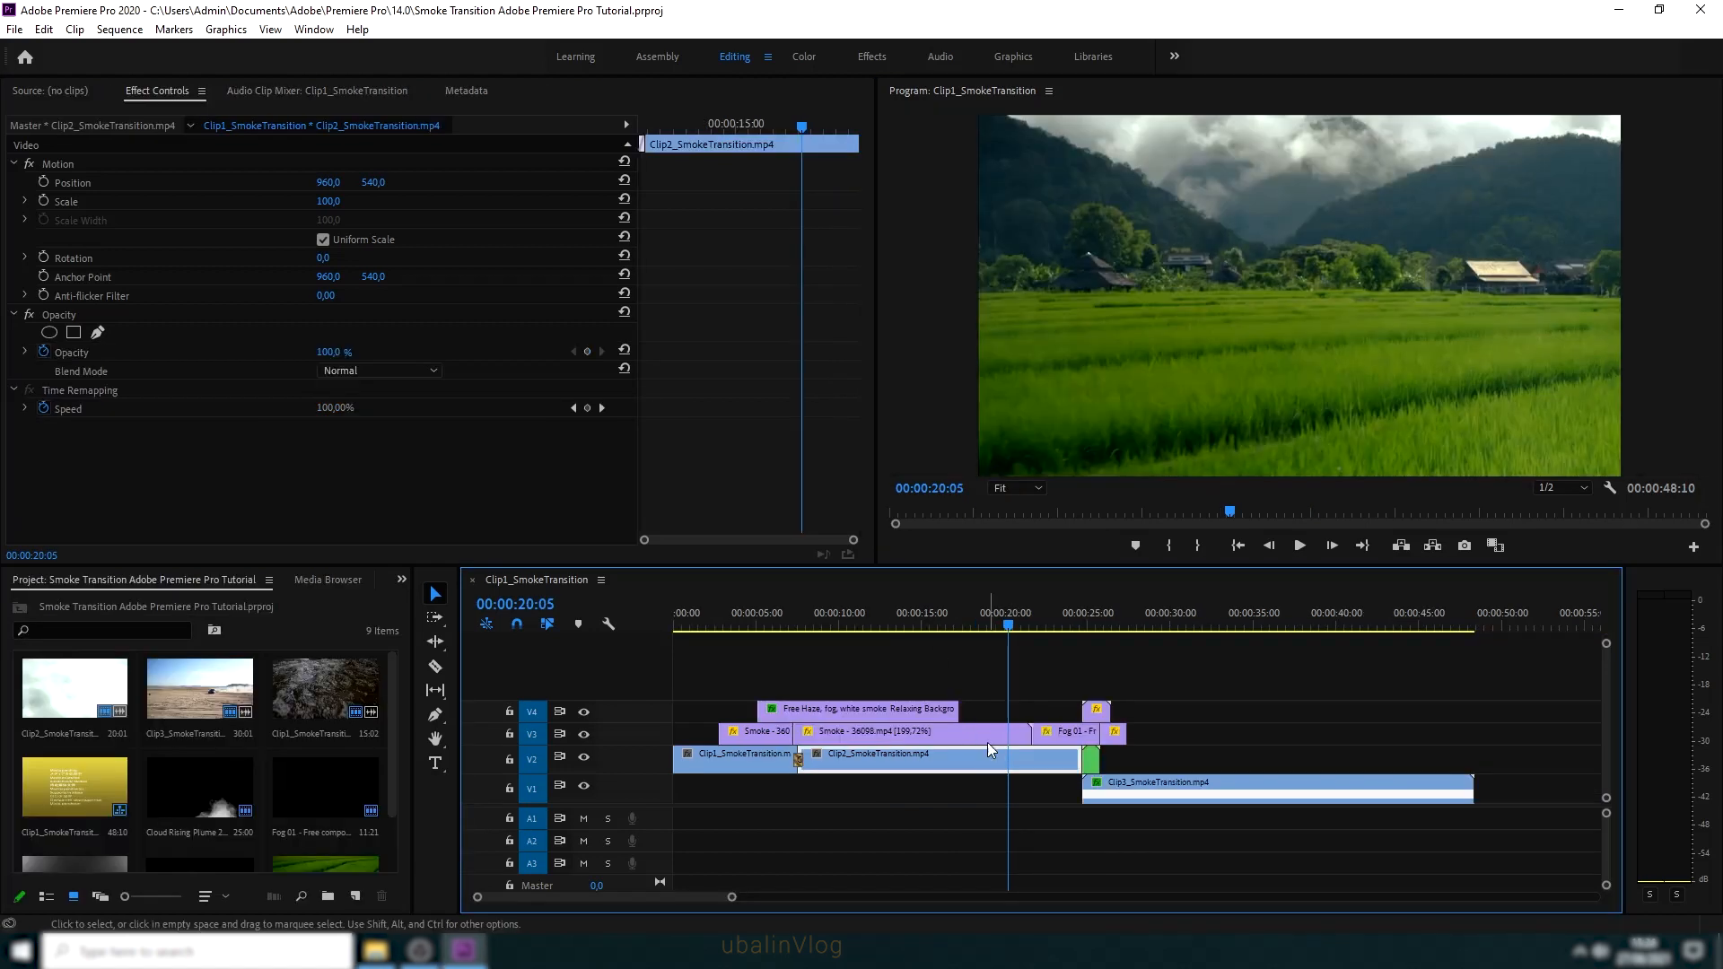
Raise the Lumetri exposure of the rice-field clip, Clip2_SmokeTransition.mp4, to 0,7 and lower its basic saturation slightly
left_click(805, 58)
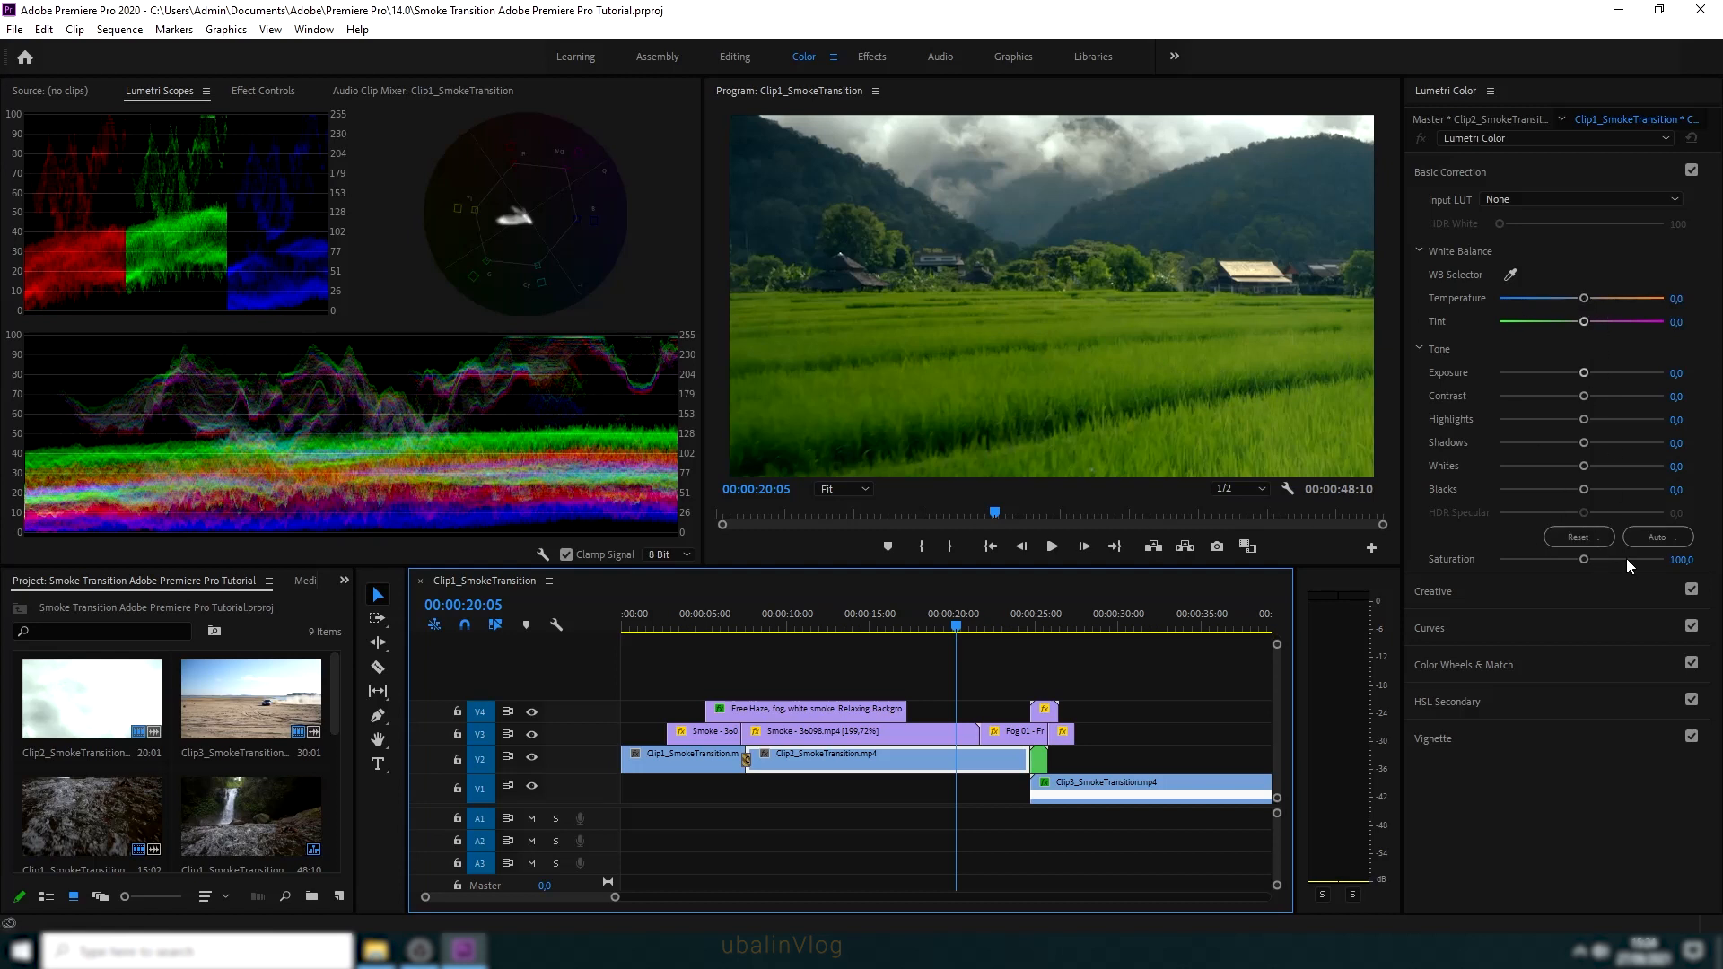
left_click(1594, 373)
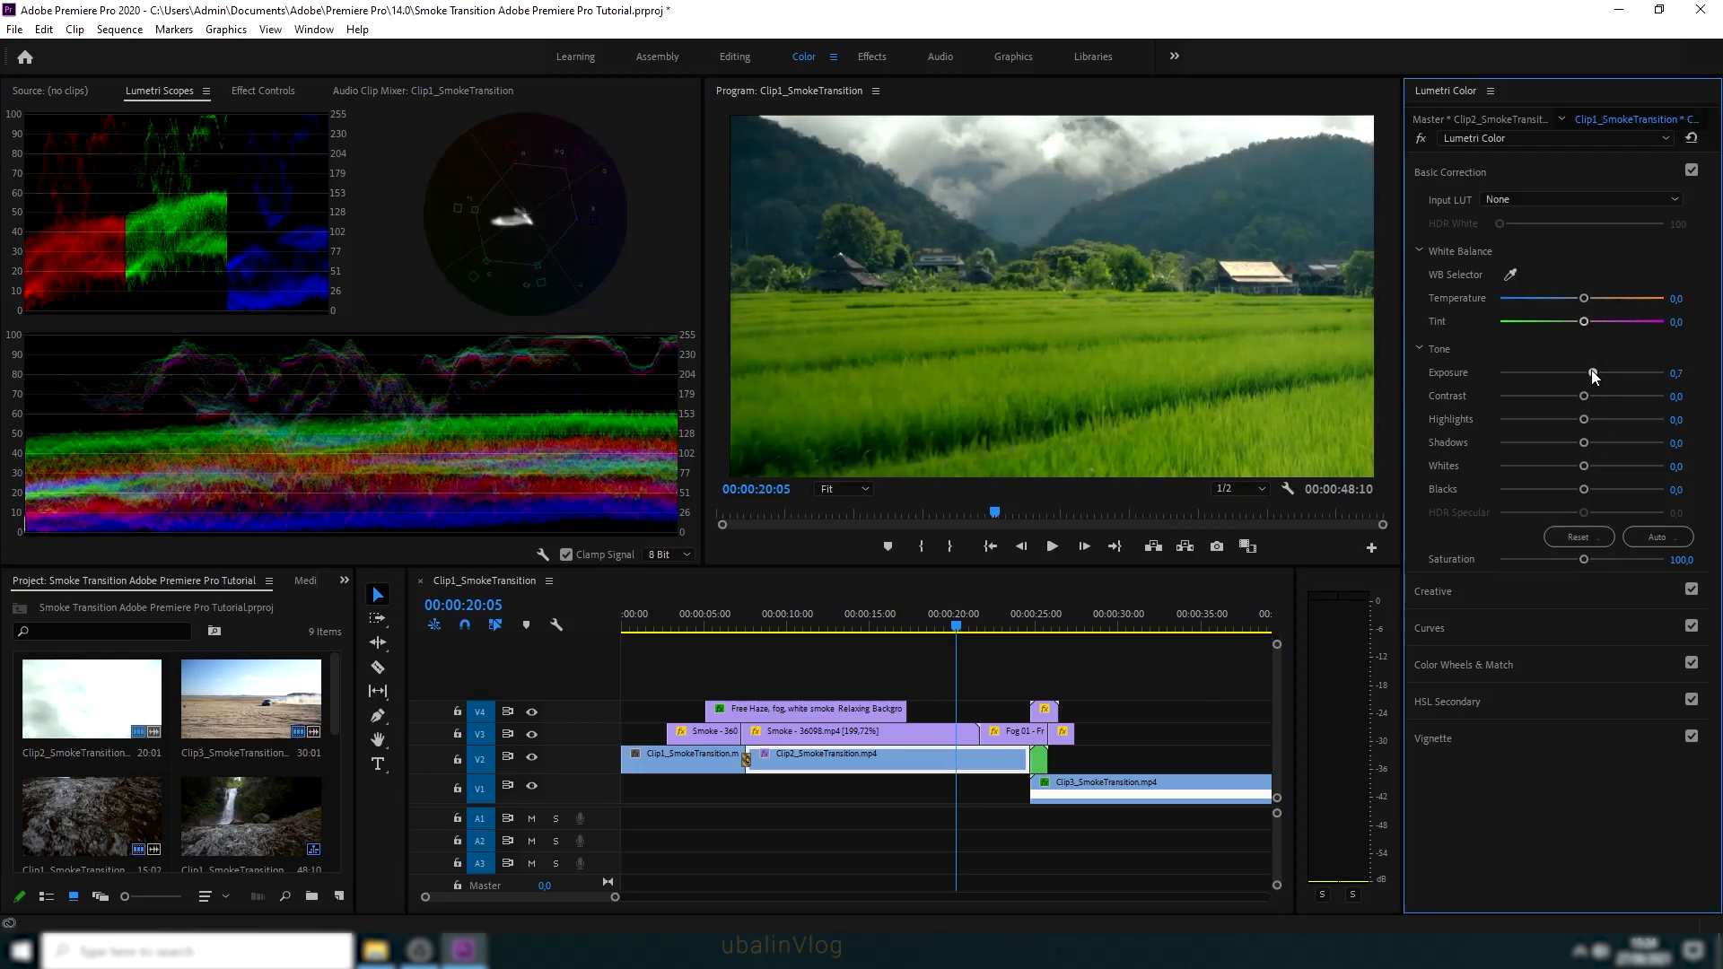
left_click(1563, 560)
left_click_drag(1561, 564, 1564, 563)
left_click_drag(1020, 629, 1037, 633)
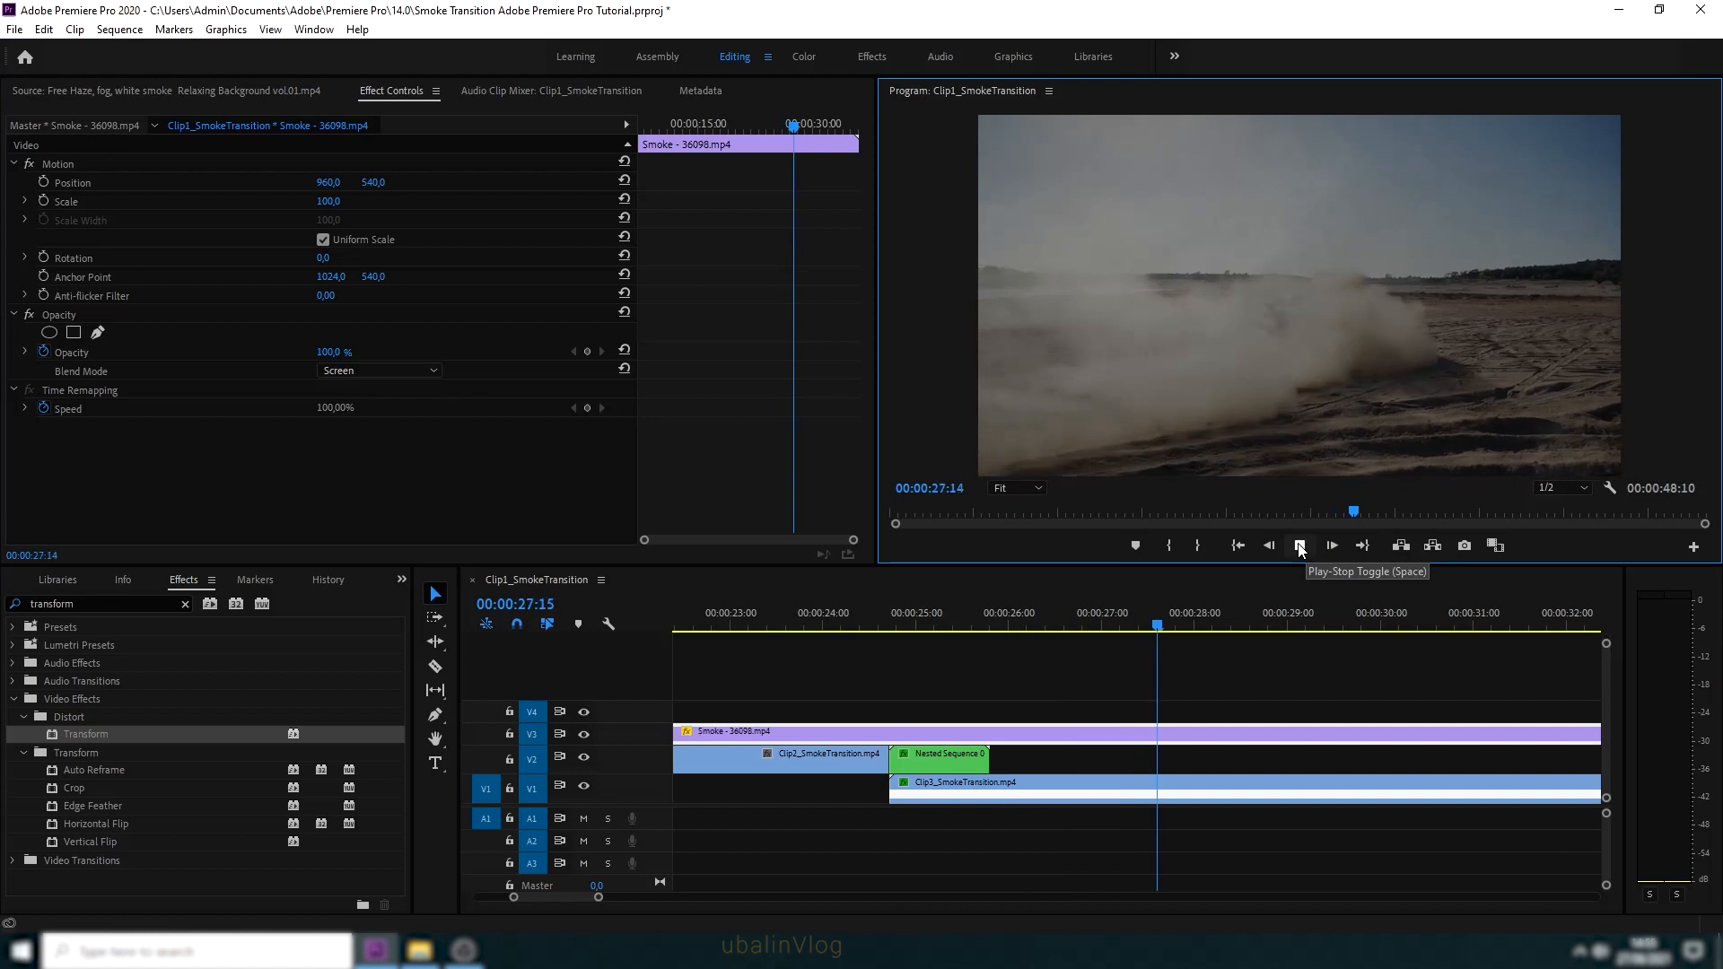
Place the video of Fog 01 - Free compositing footage.mp4 on V4, starting shortly before the nested sequence
left_click(1300, 546)
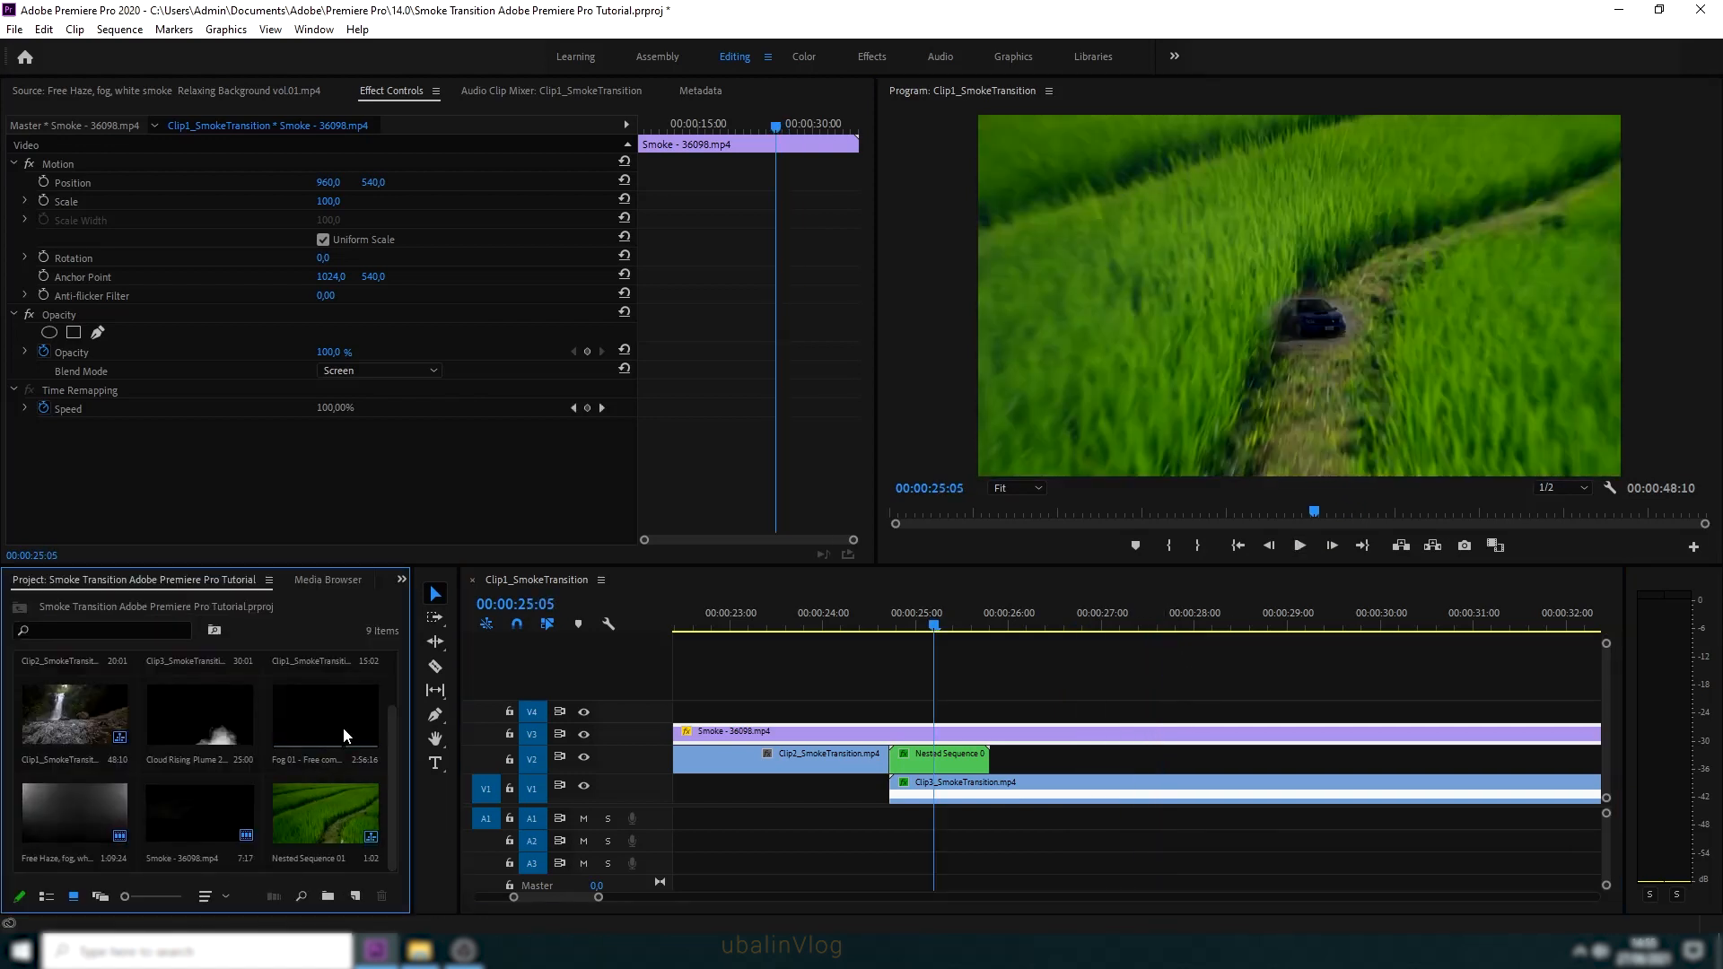
double_click(345, 737)
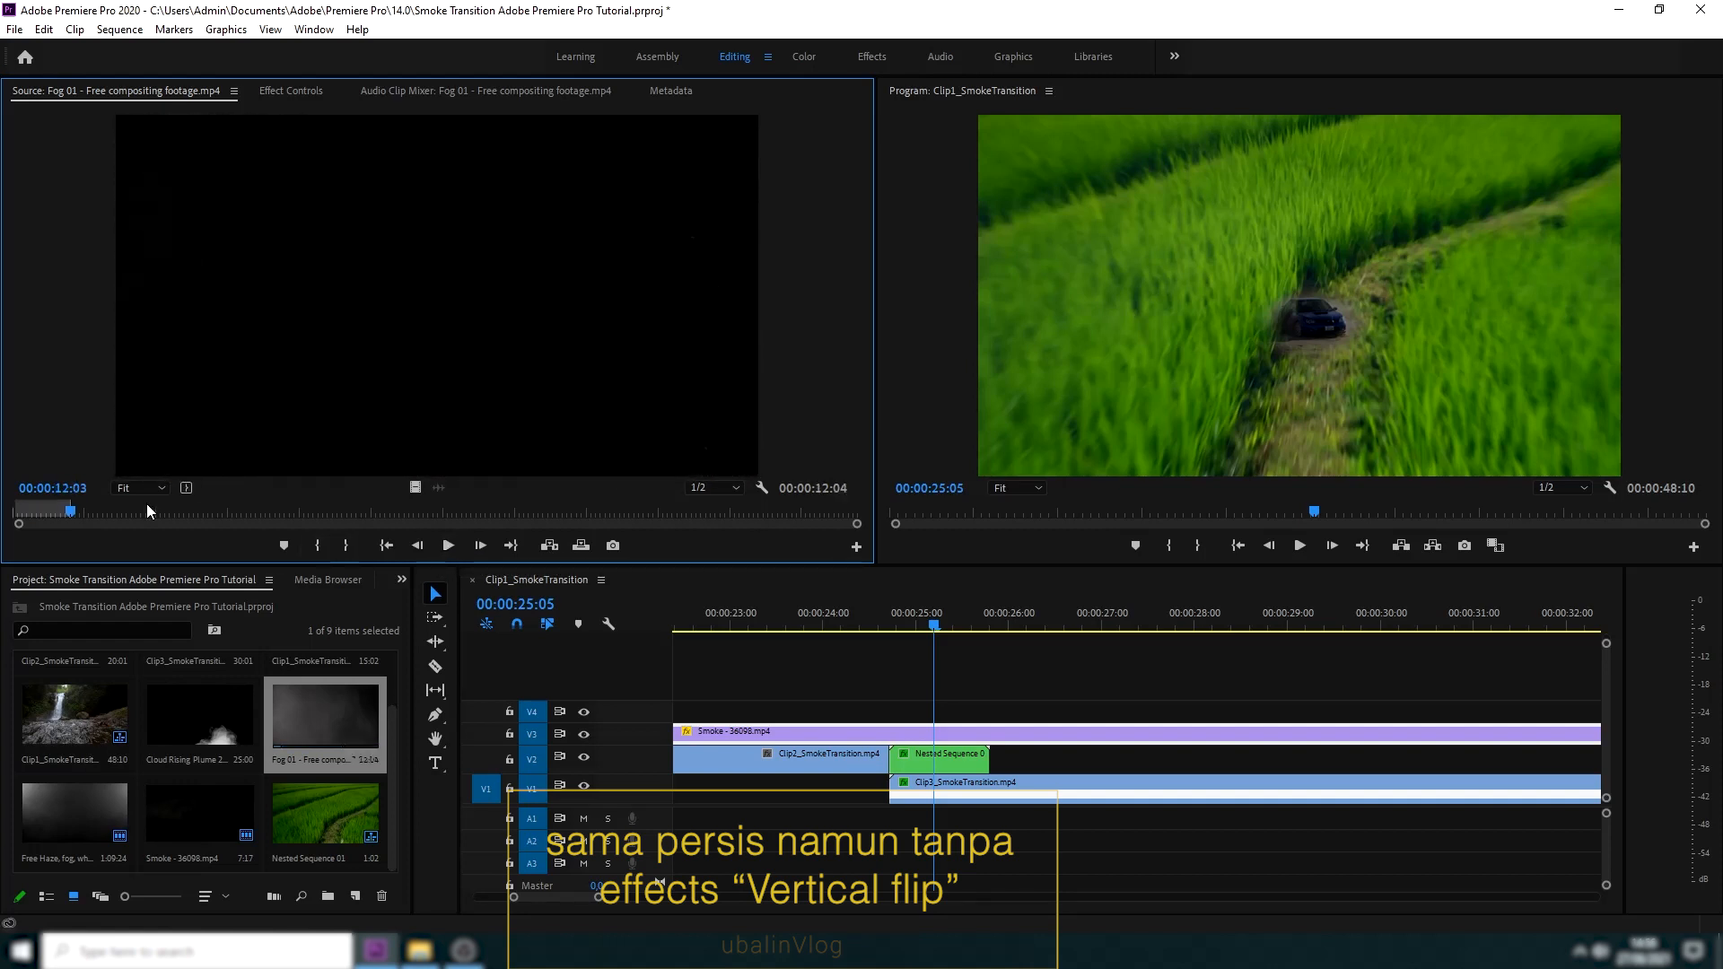
left_click_drag(415, 487, 745, 709)
left_click_drag(933, 625, 823, 632)
left_click(869, 708)
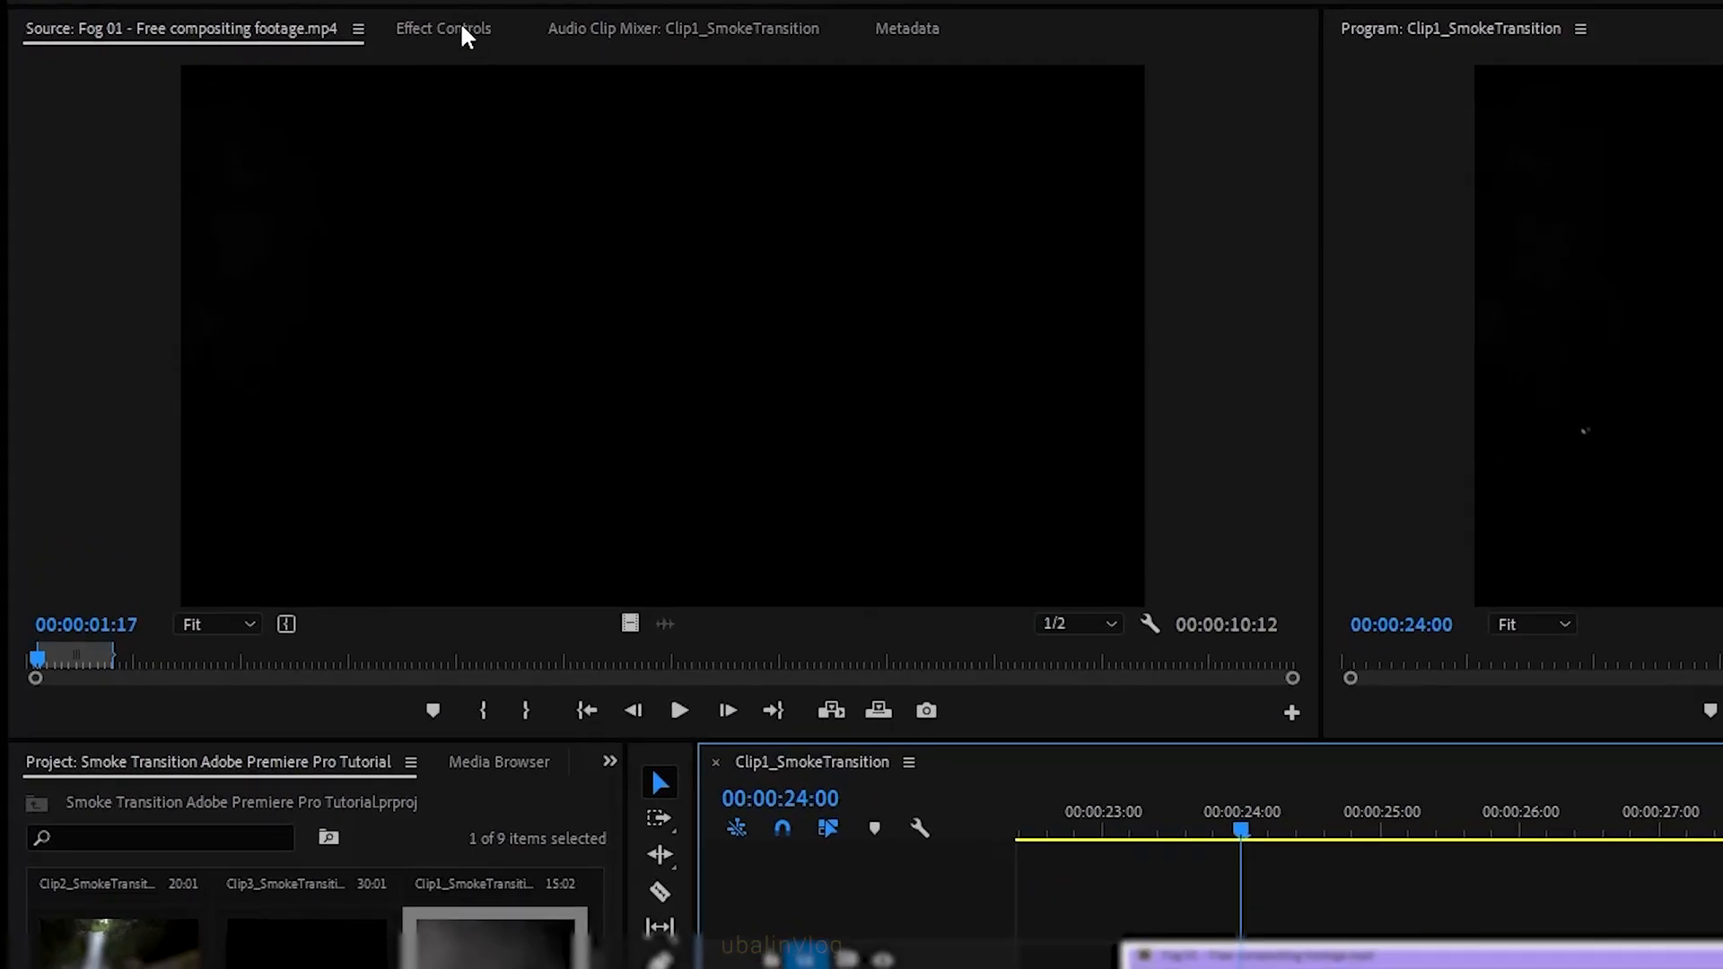
Set the Fog 01 clip's blend mode to Screen and scrub the start of the fog over the rice field
left_click(466, 34)
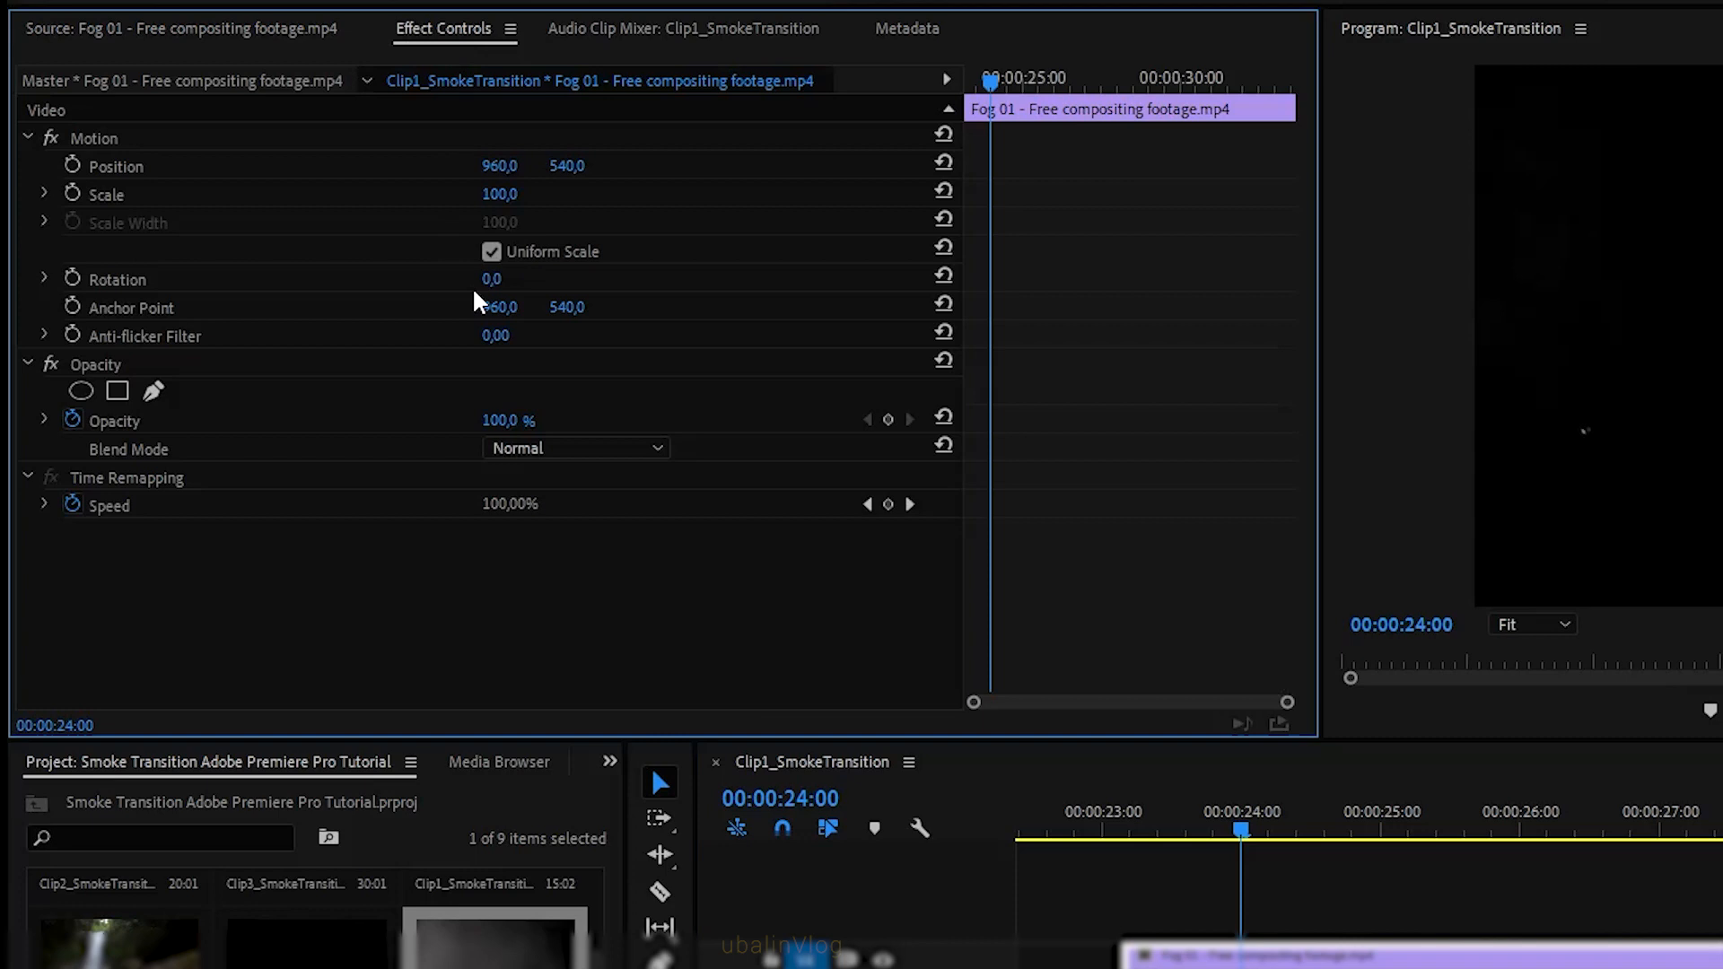
left_click(660, 449)
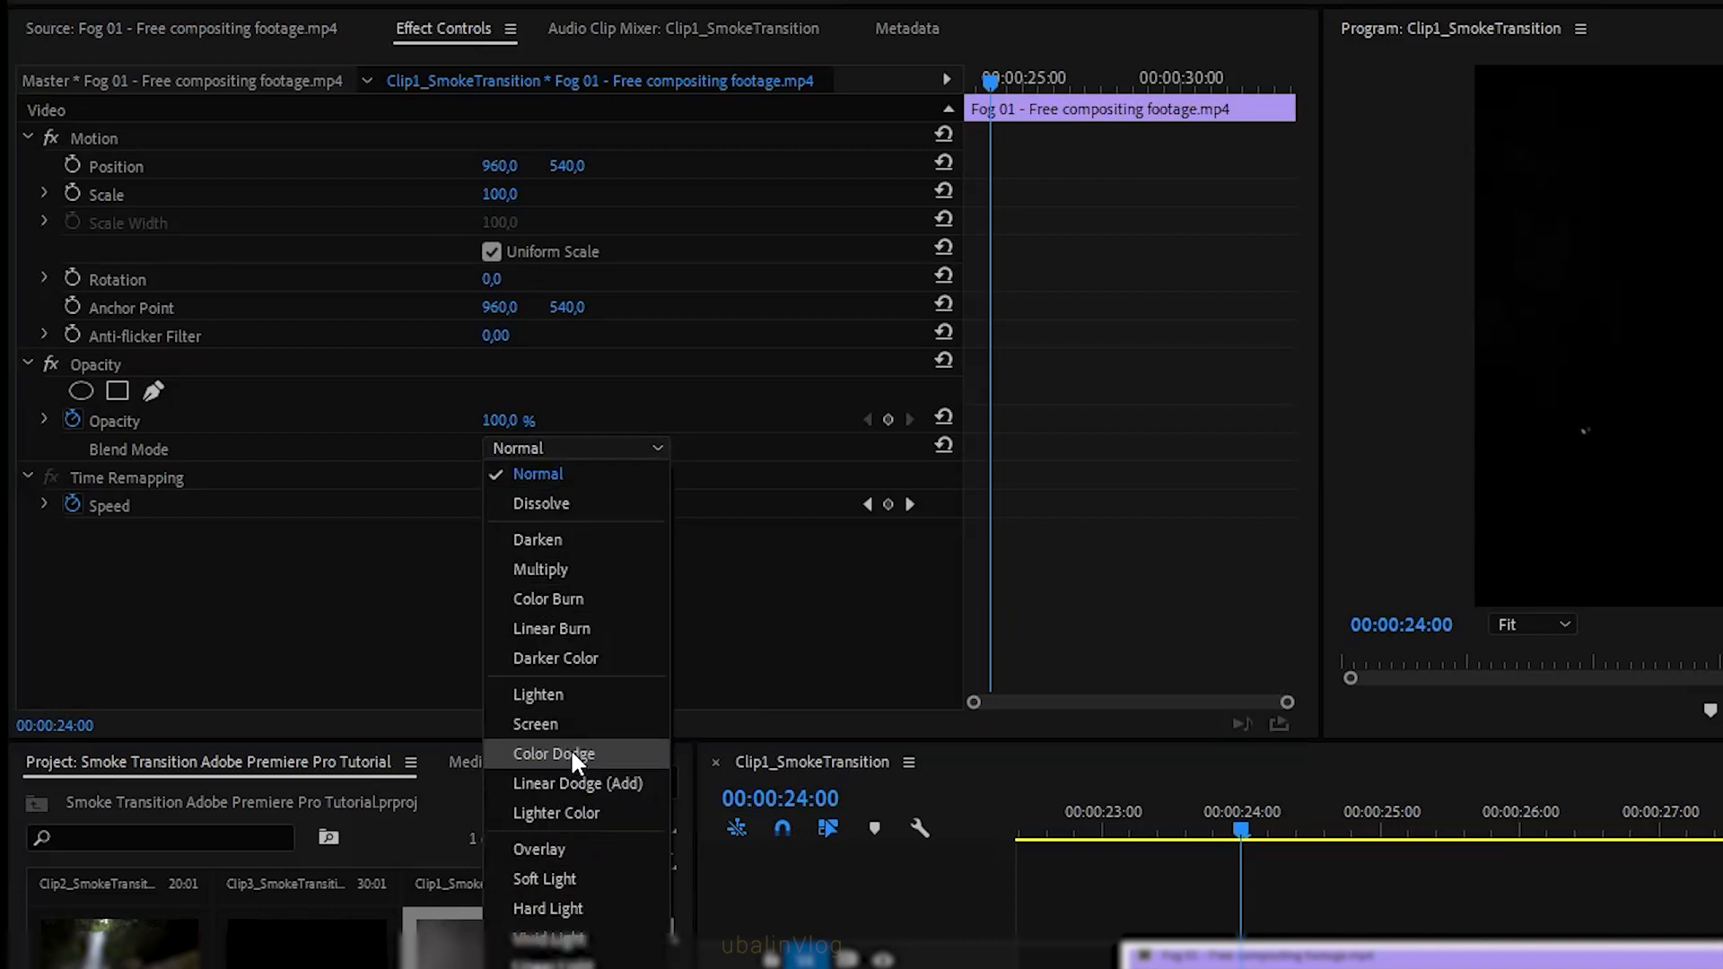
left_click(568, 722)
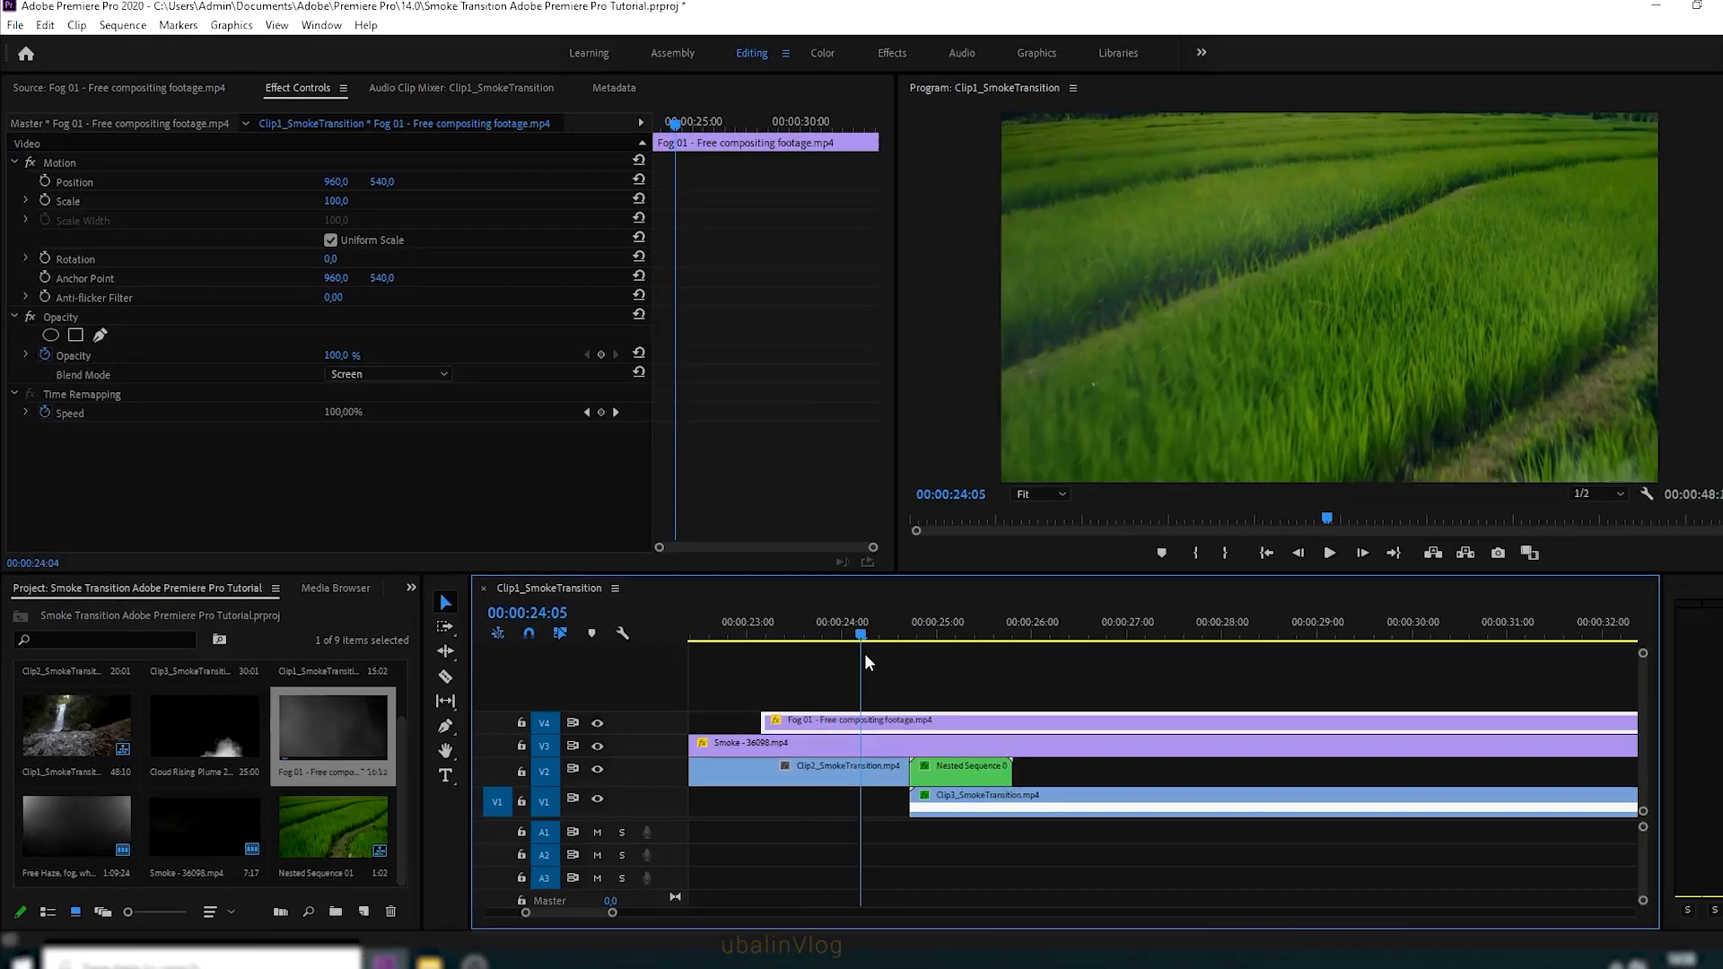
mouse_move(864, 654)
left_mouse_down()
mouse_move(951, 665)
mouse_move(890, 673)
left_mouse_up()
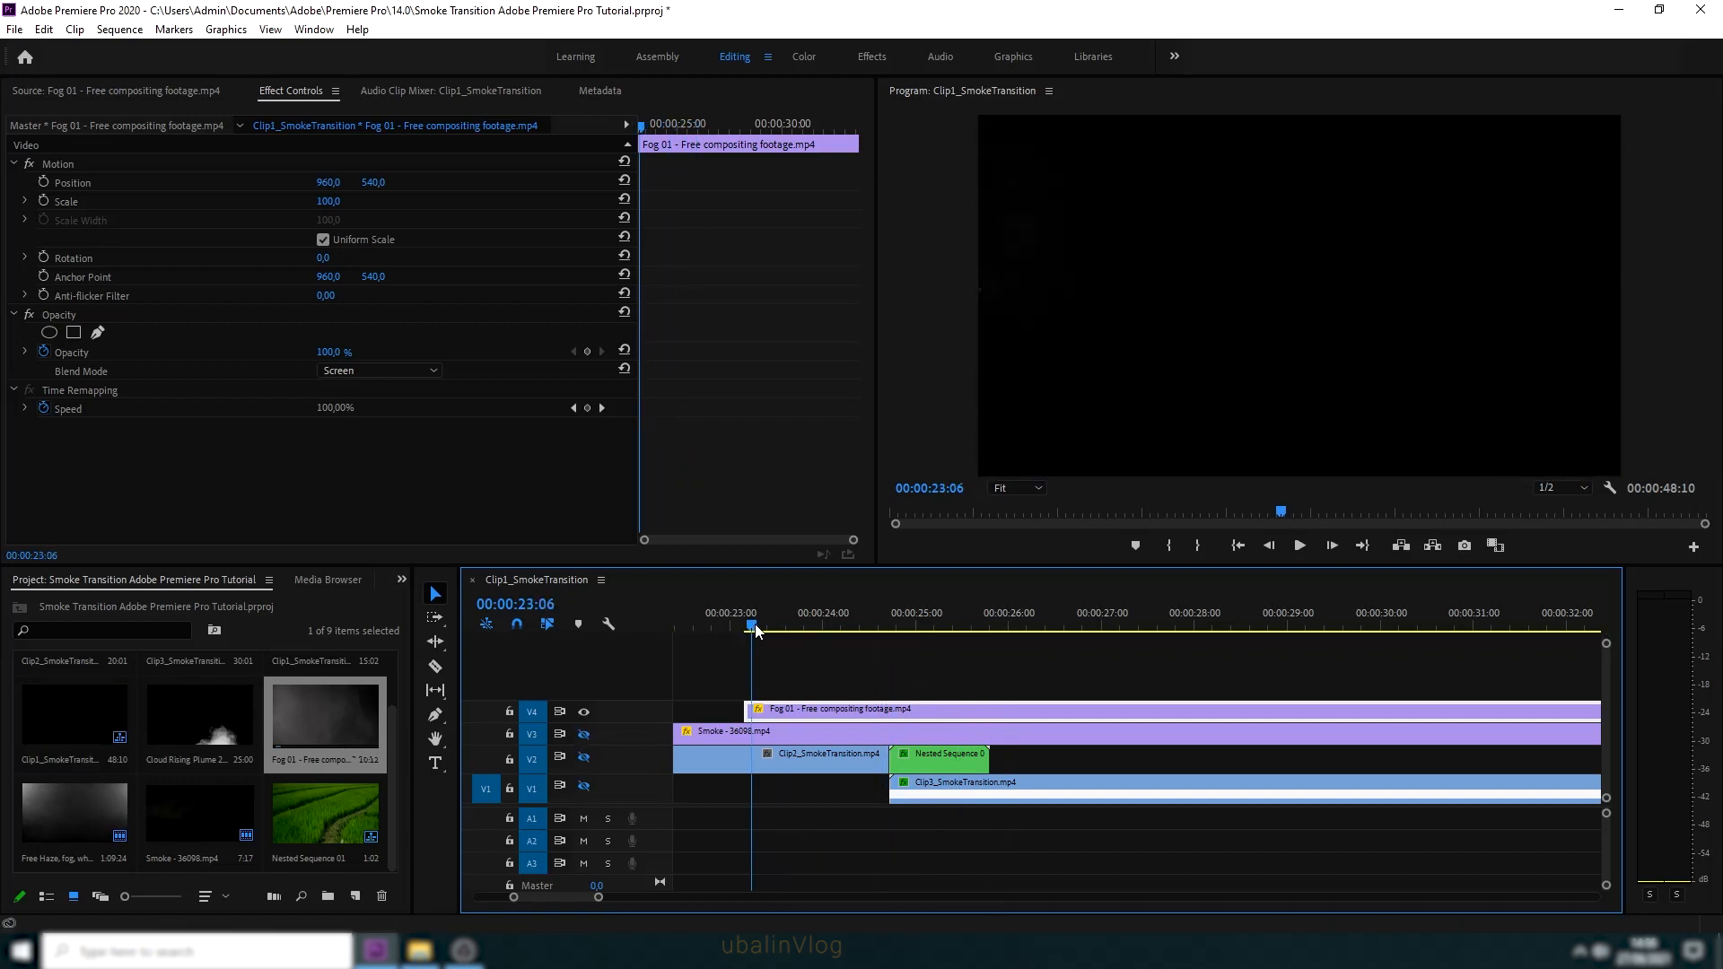
Trim the empty beginning of the Fog 01 clip on V4 and slide the trimmed clip earlier
left_click_drag(756, 632, 1039, 682)
left_click_drag(746, 712, 1039, 712)
left_click_drag(1187, 714, 1039, 715)
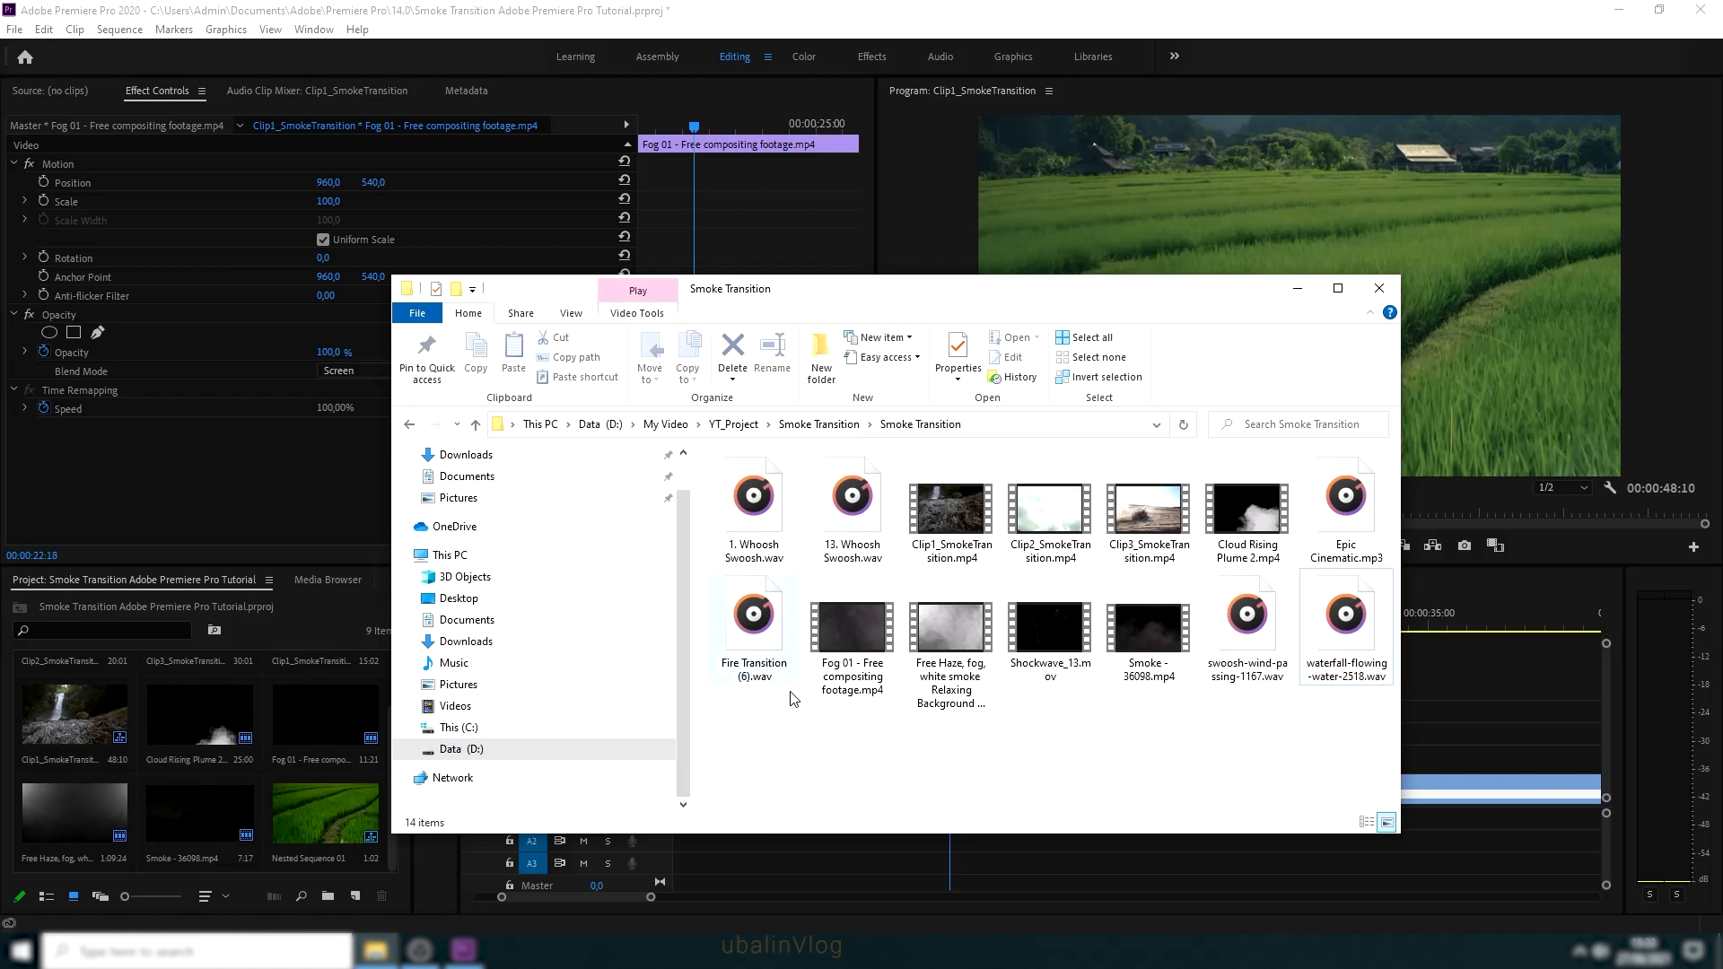
Import both Whoosh Swoosh files, Epic Cinematic.mp3, waterfall-flowing-water-2518.wav, swoosh-wind-passing-1167.wav and Fire Transition (6).wav from the Smoke Transition folder into the project
left_click(754, 503)
left_click(852, 503, "ctrl")
left_click(1346, 503, "ctrl")
left_click(1346, 619, "ctrl")
left_click(1248, 620, "ctrl")
left_click(754, 619, "ctrl")
left_click_drag(754, 620, 241, 844)
scroll(390, 803, "down", 2)
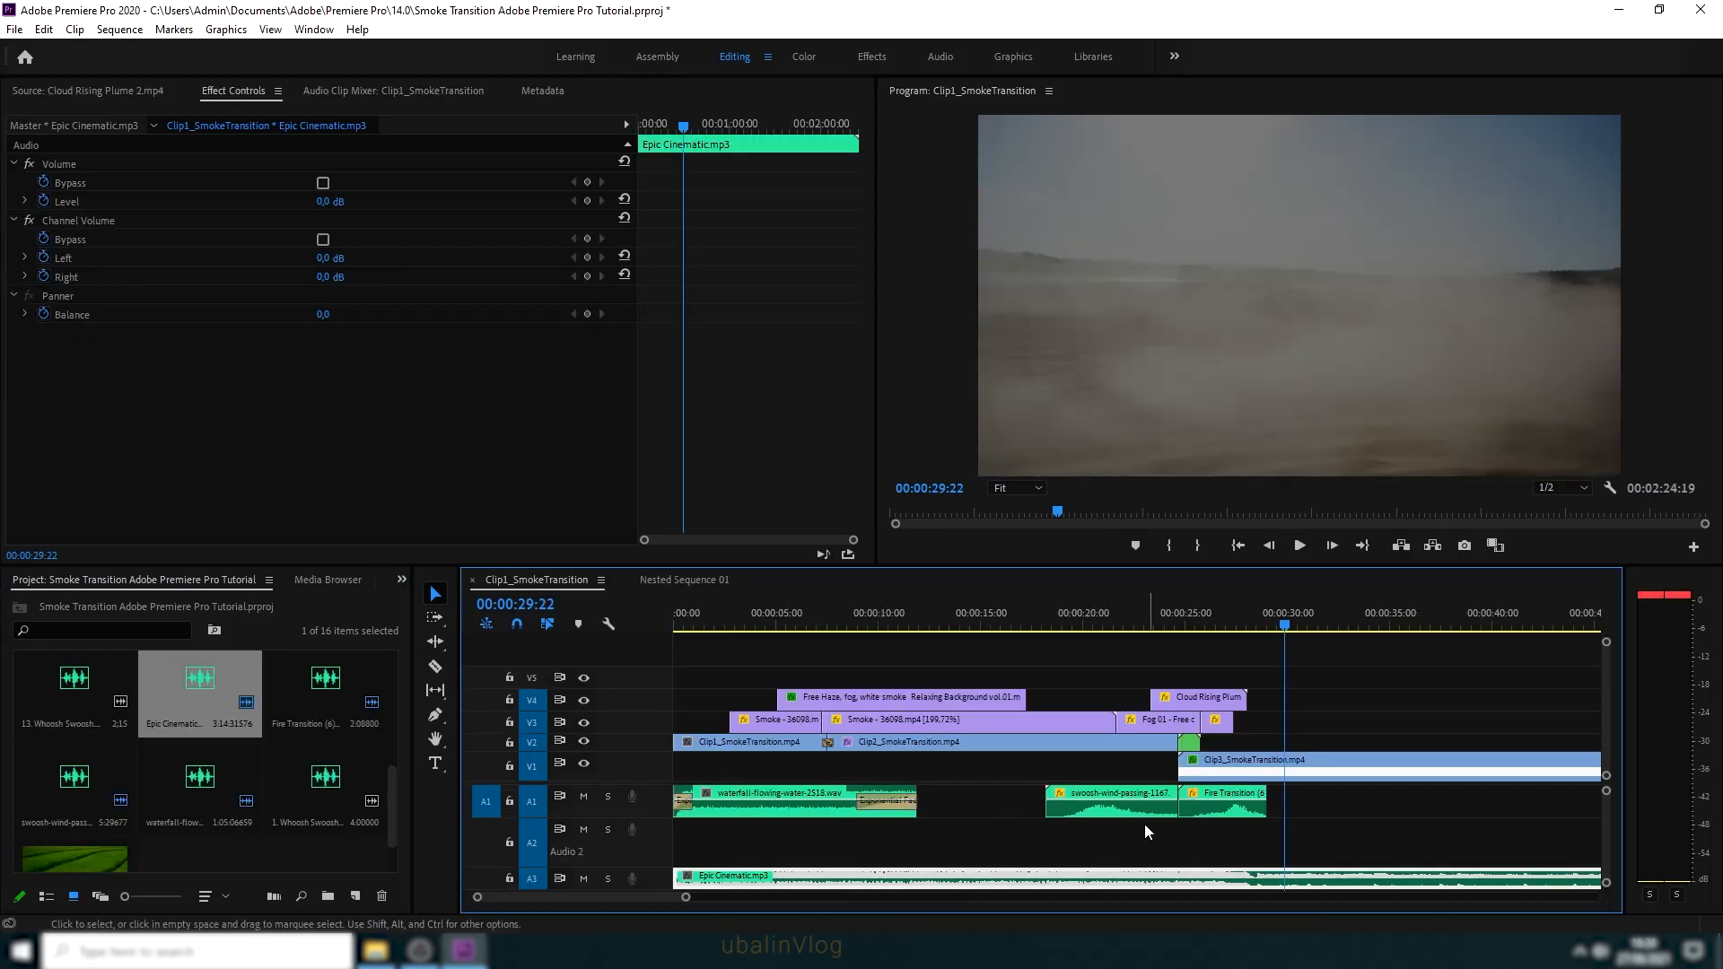
Move the Fire Transition sound down to A2 and slightly earlier, and shift the swoosh-wind-passing sound on A1 slightly later
left_click_drag(1212, 802, 1212, 844)
left_click_drag(1068, 806, 1091, 806)
left_click_drag(1219, 848, 1186, 857)
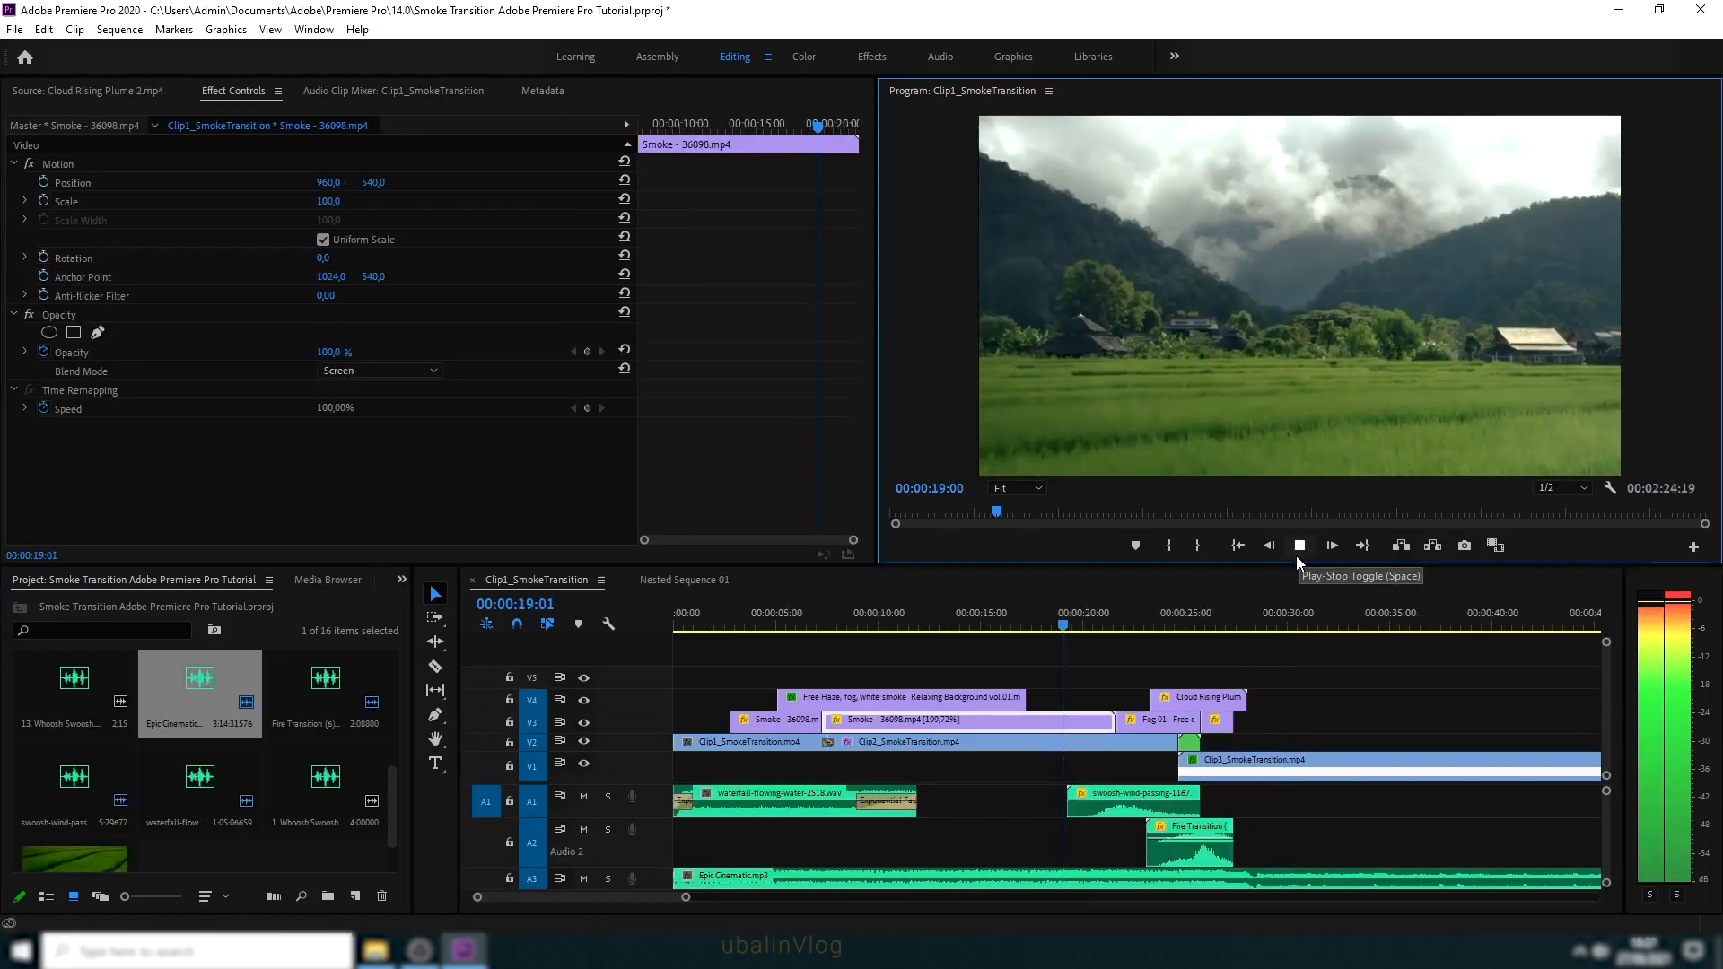
Preview 13. Whoosh Swoosh.wav and add it to the timeline around the first smoke transition
left_click(1296, 556)
left_click(816, 815)
left_click(798, 842)
scroll(56, 723, "up", 1)
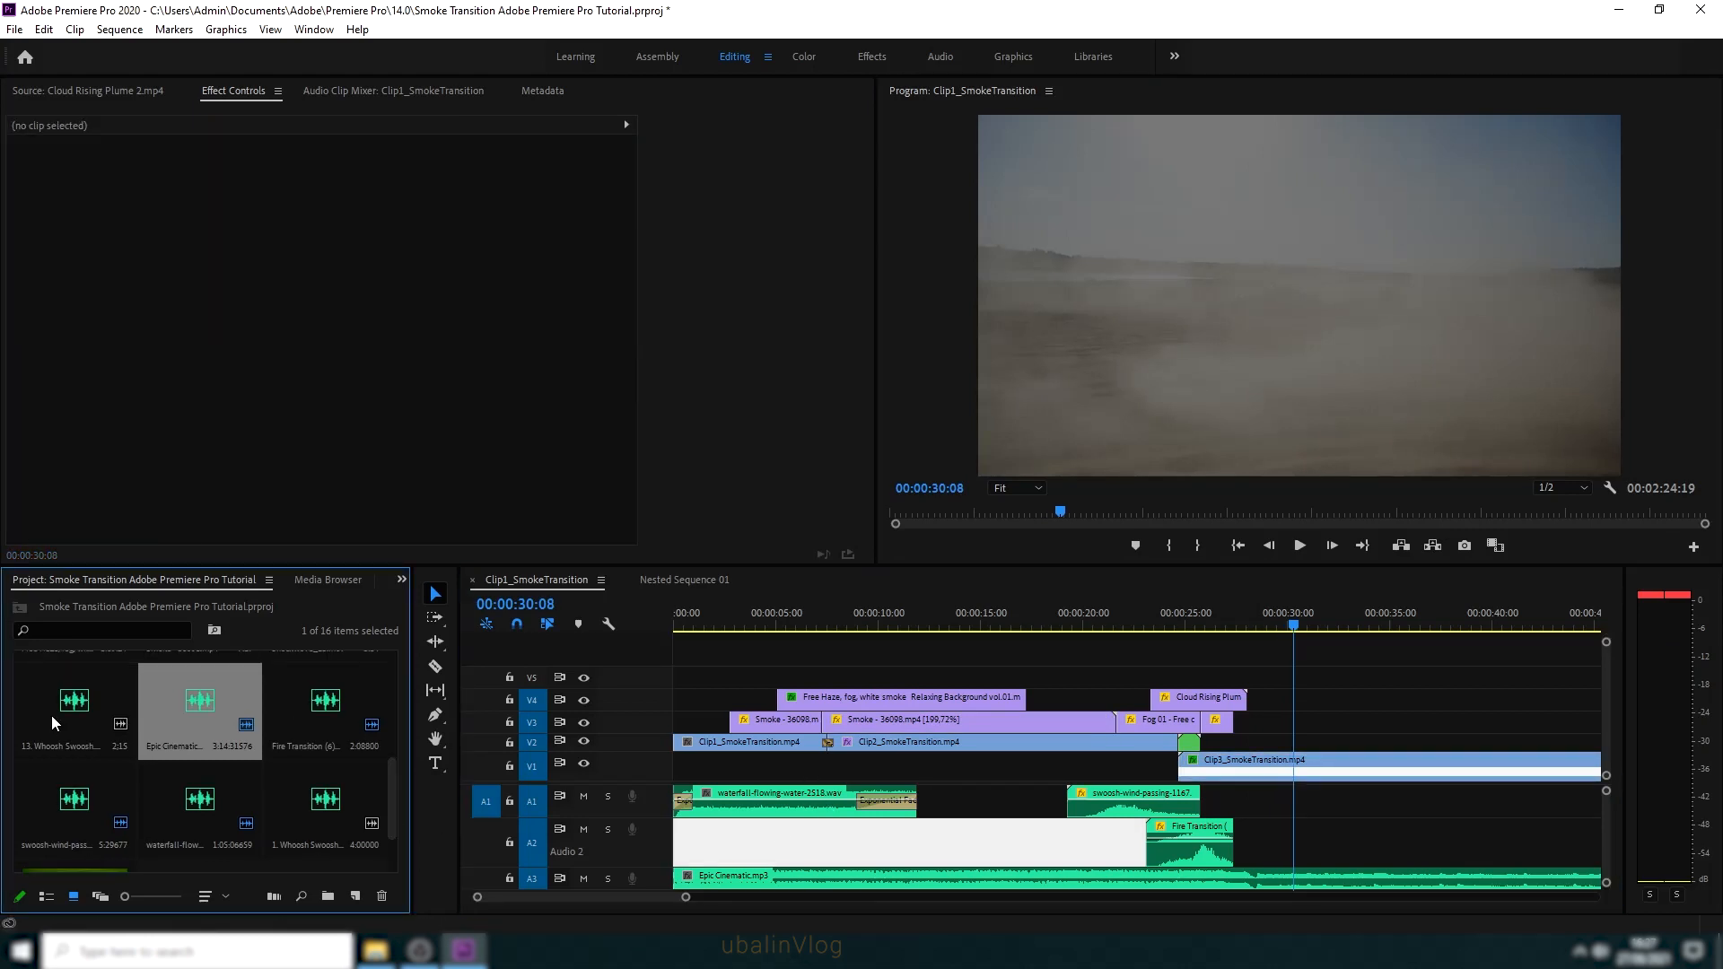
double_click(56, 722)
left_click(437, 545)
left_click_drag(438, 487, 732, 777)
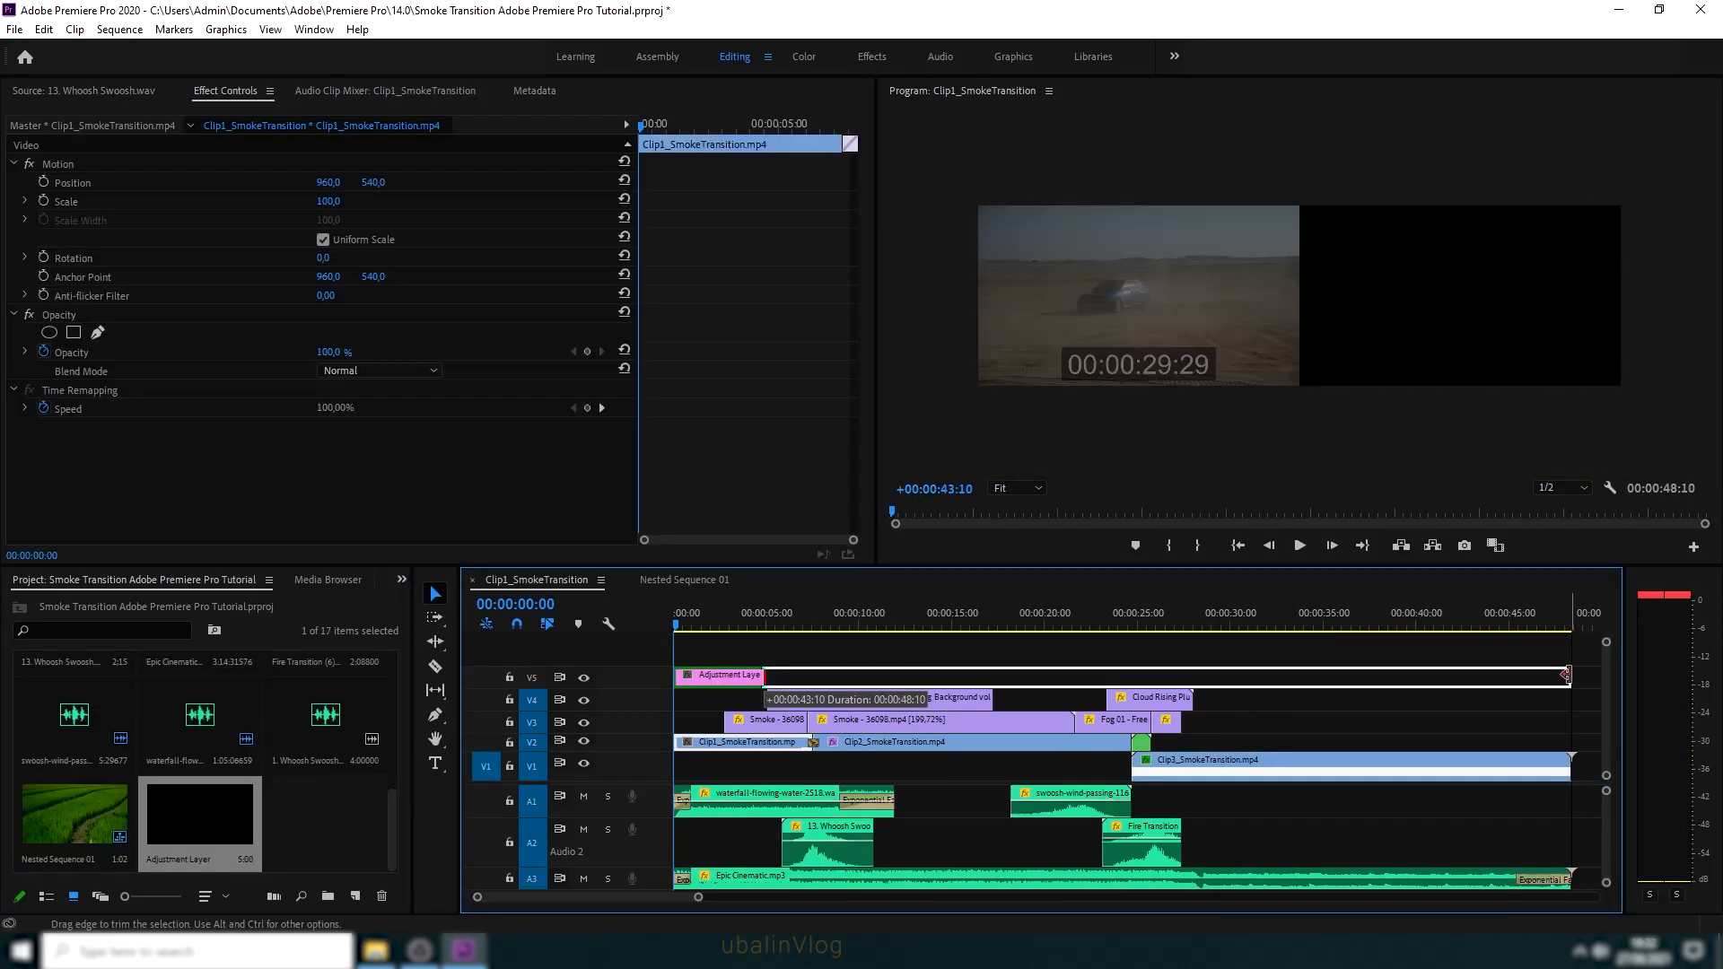
Warm the adjustment layer's Lumetri temperature slightly and raise its contrast a little
left_click(751, 632)
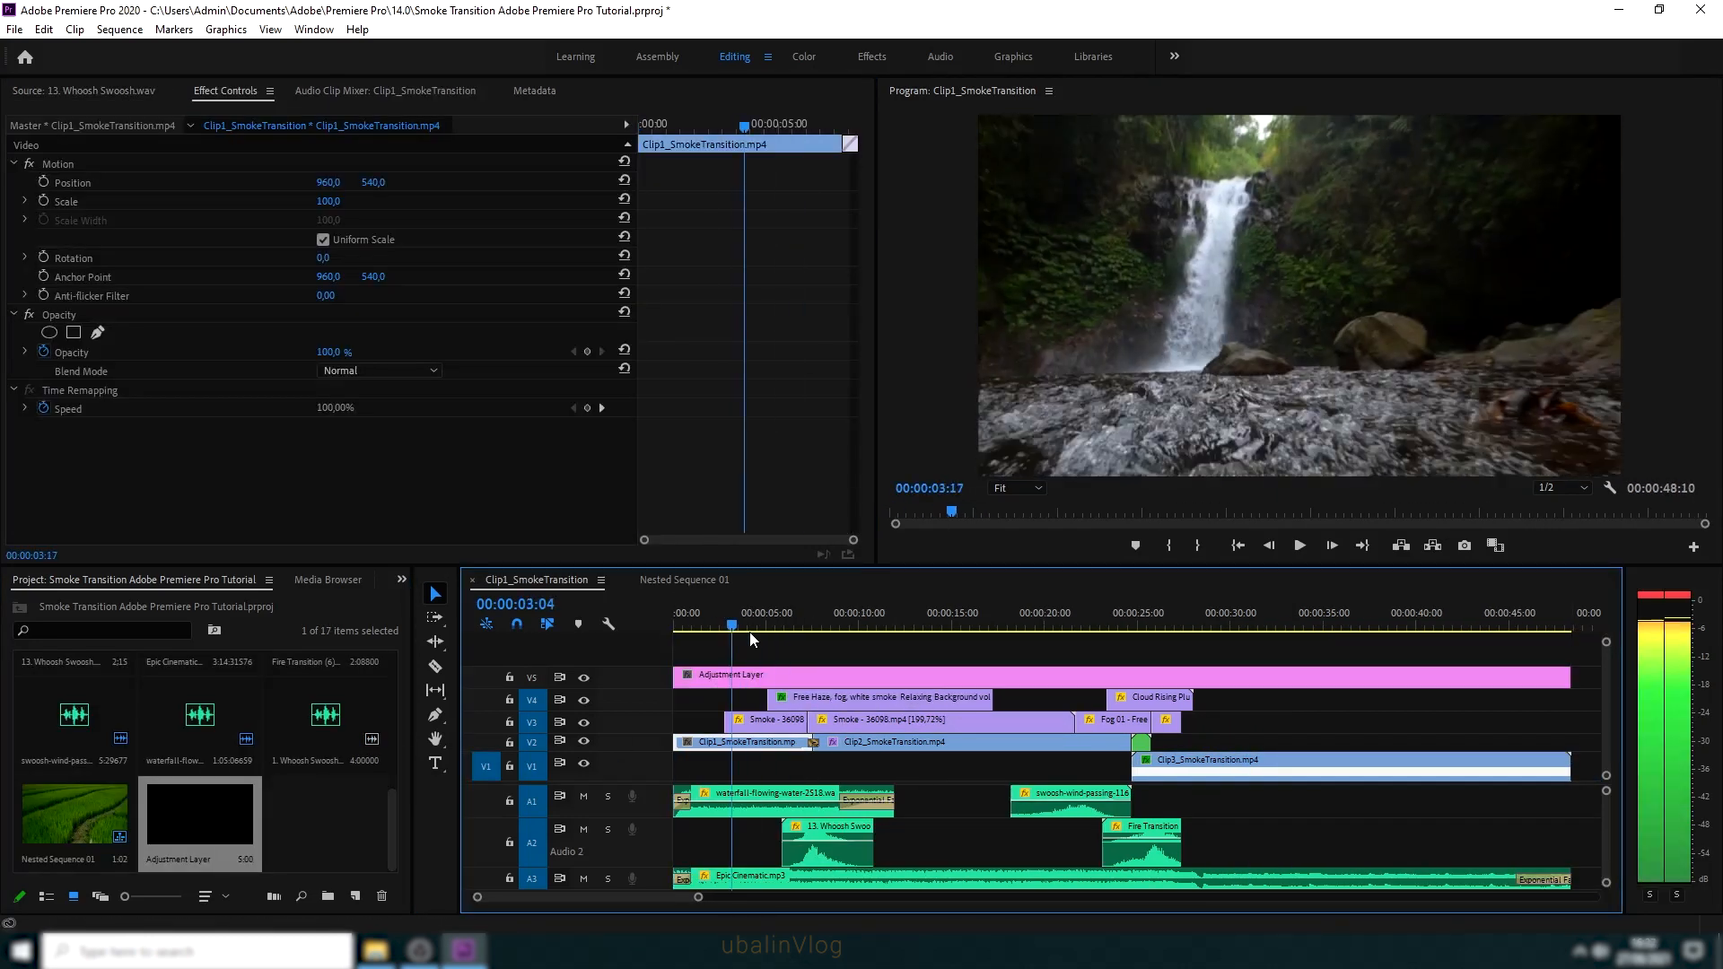
left_click(806, 57)
left_click_drag(1583, 298, 1587, 298)
left_click_drag(1584, 395, 1590, 396)
Raise Faded Film, Sharpen, Vibrance and Saturation slightly in the adjustment layer's Creative corrections
left_click(1443, 595)
left_click_drag(1502, 460, 1512, 459)
left_click_drag(1585, 483, 1588, 483)
mouse_move(1585, 506)
left_mouse_down()
mouse_move(1625, 503)
mouse_move(1591, 506)
left_mouse_up()
left_click_drag(1584, 529, 1588, 529)
Shape the adjustment layer's RGB curve into a gentle S with a slightly lifted black point
left_click(1429, 702)
left_click_drag(1623, 430, 1620, 423)
left_click_drag(1515, 537, 1518, 542)
left_click_drag(1460, 591, 1460, 584)
scroll(1561, 630, "down", 2)
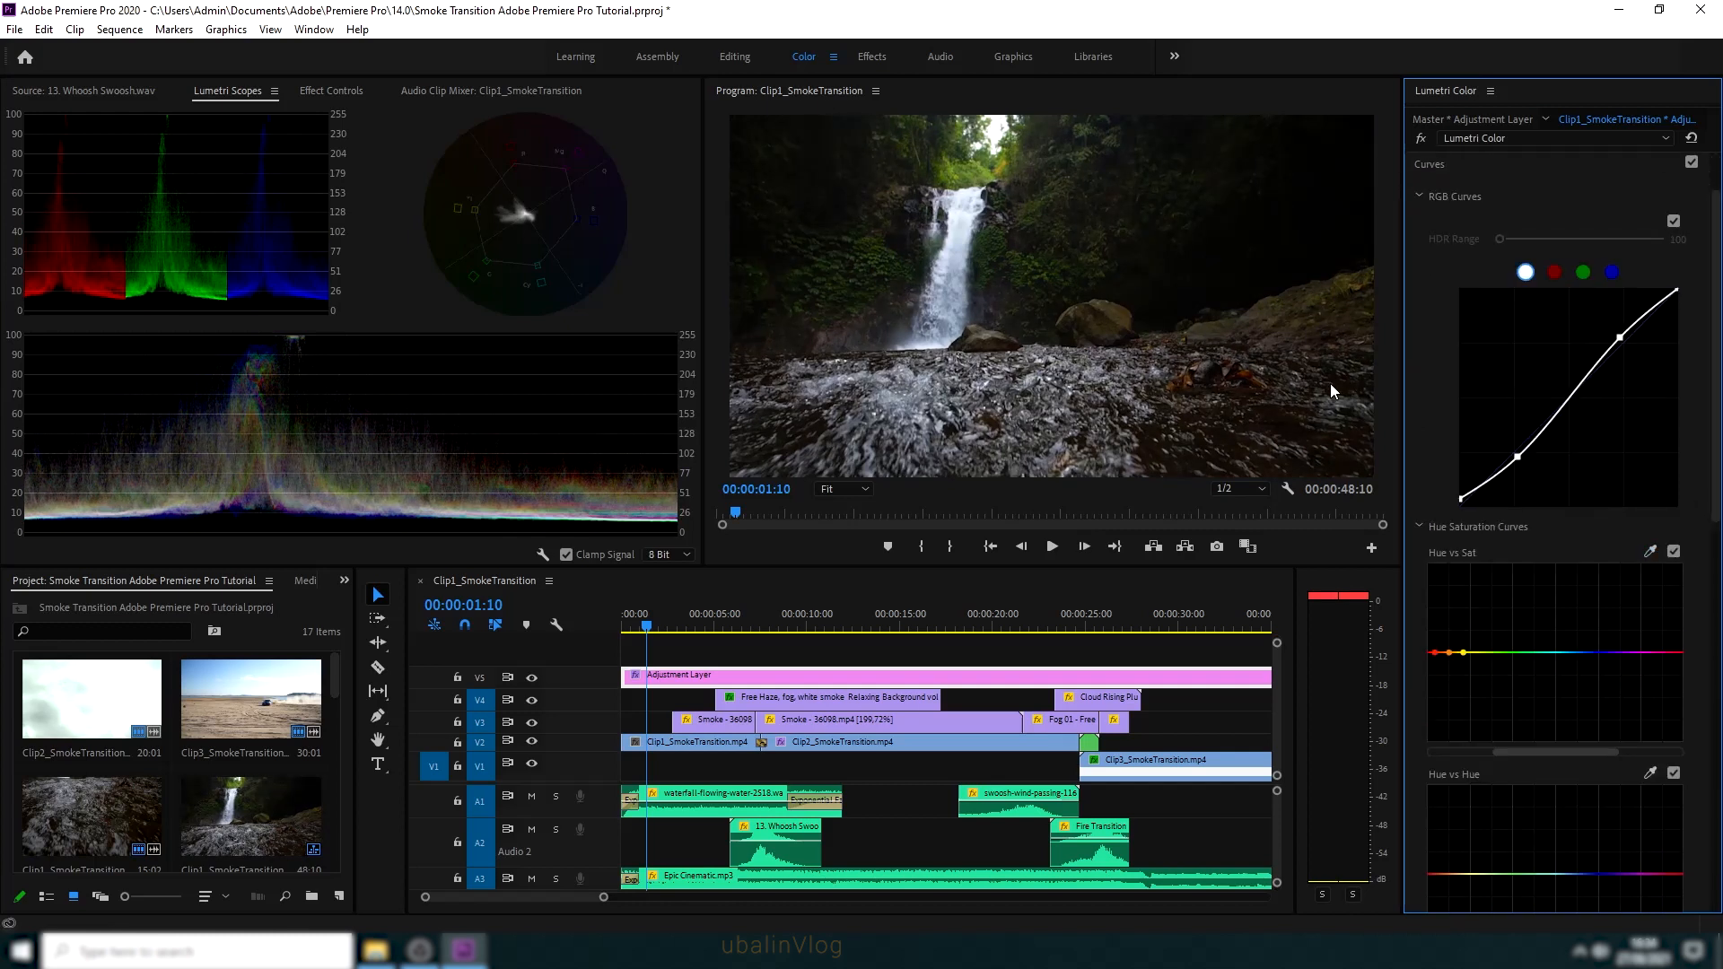
Add a point to the Hue vs Sat curve at 00:00:35:11 and shift the adjustment layer's highlights color wheel slightly
scroll(758, 635, "down", 5)
left_click(770, 619)
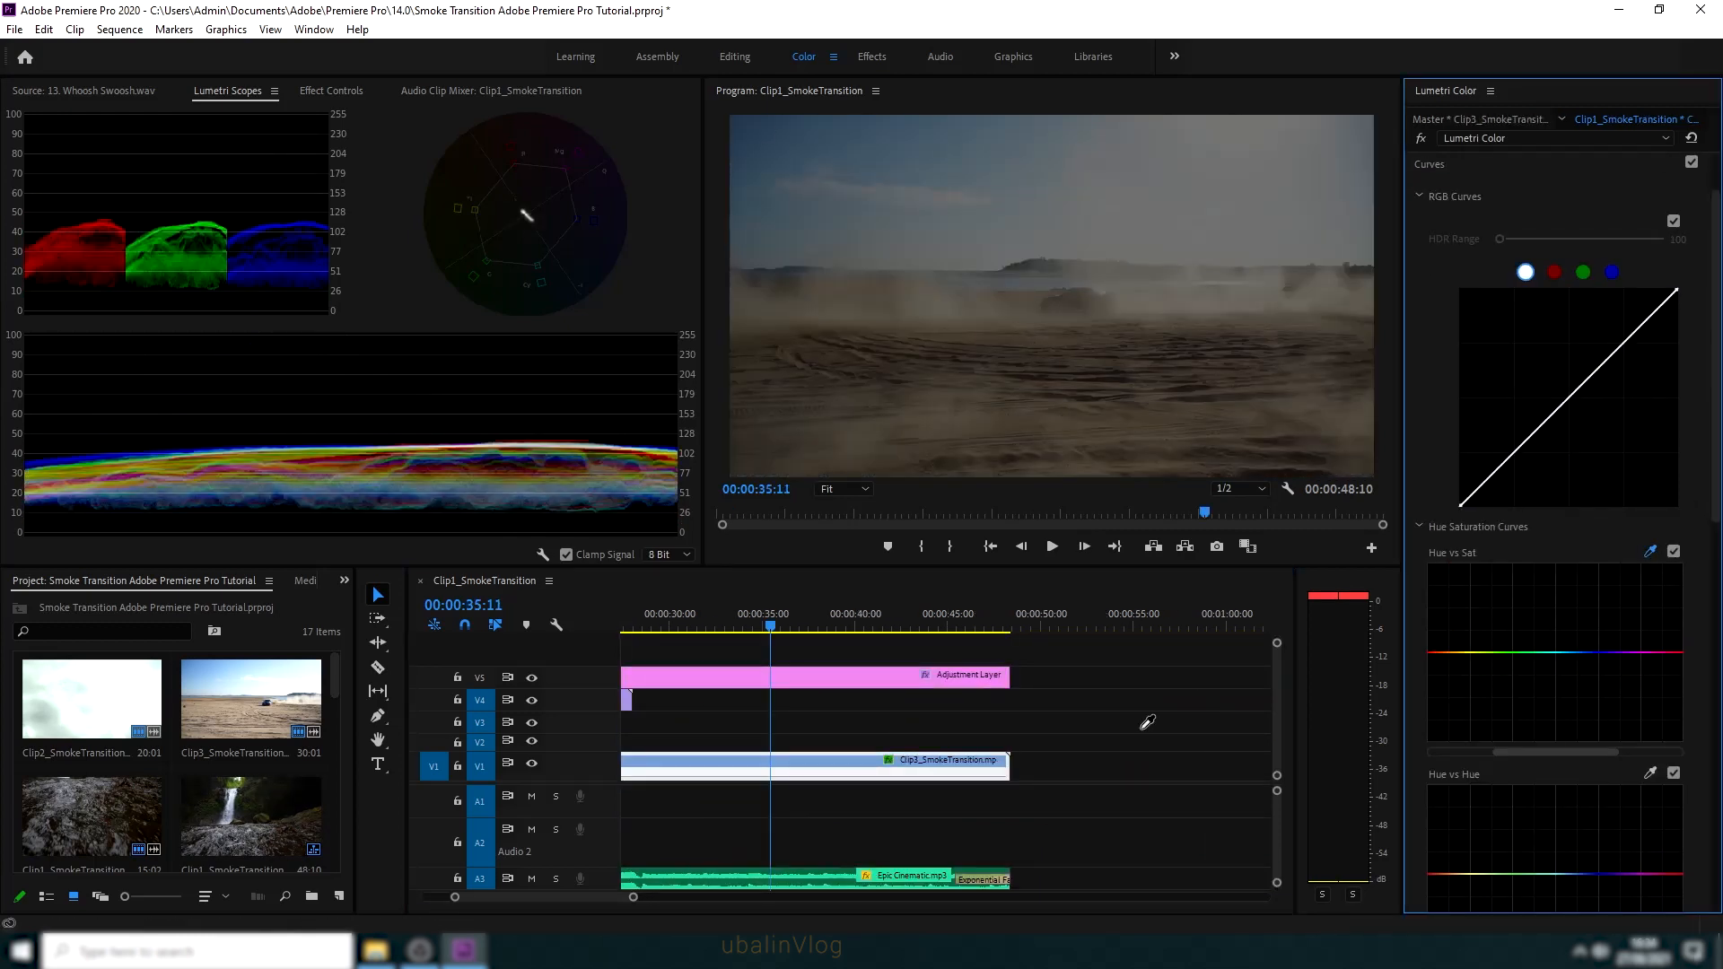
left_click(1600, 653)
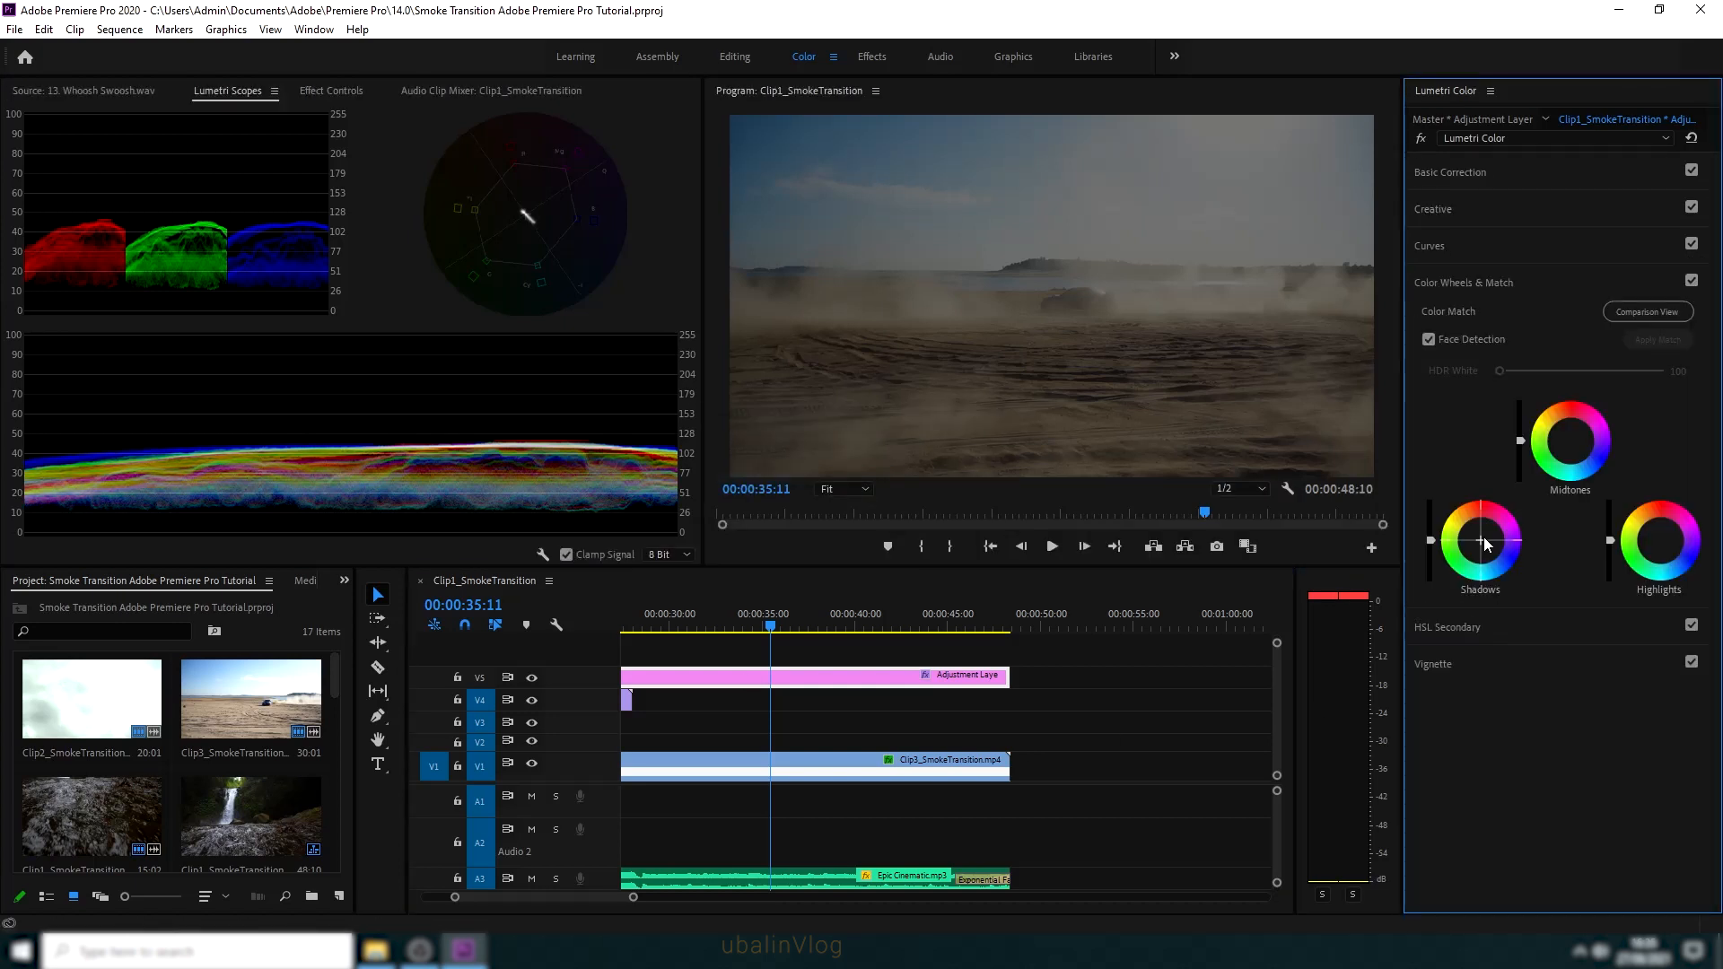
left_click_drag(1658, 543, 1656, 532)
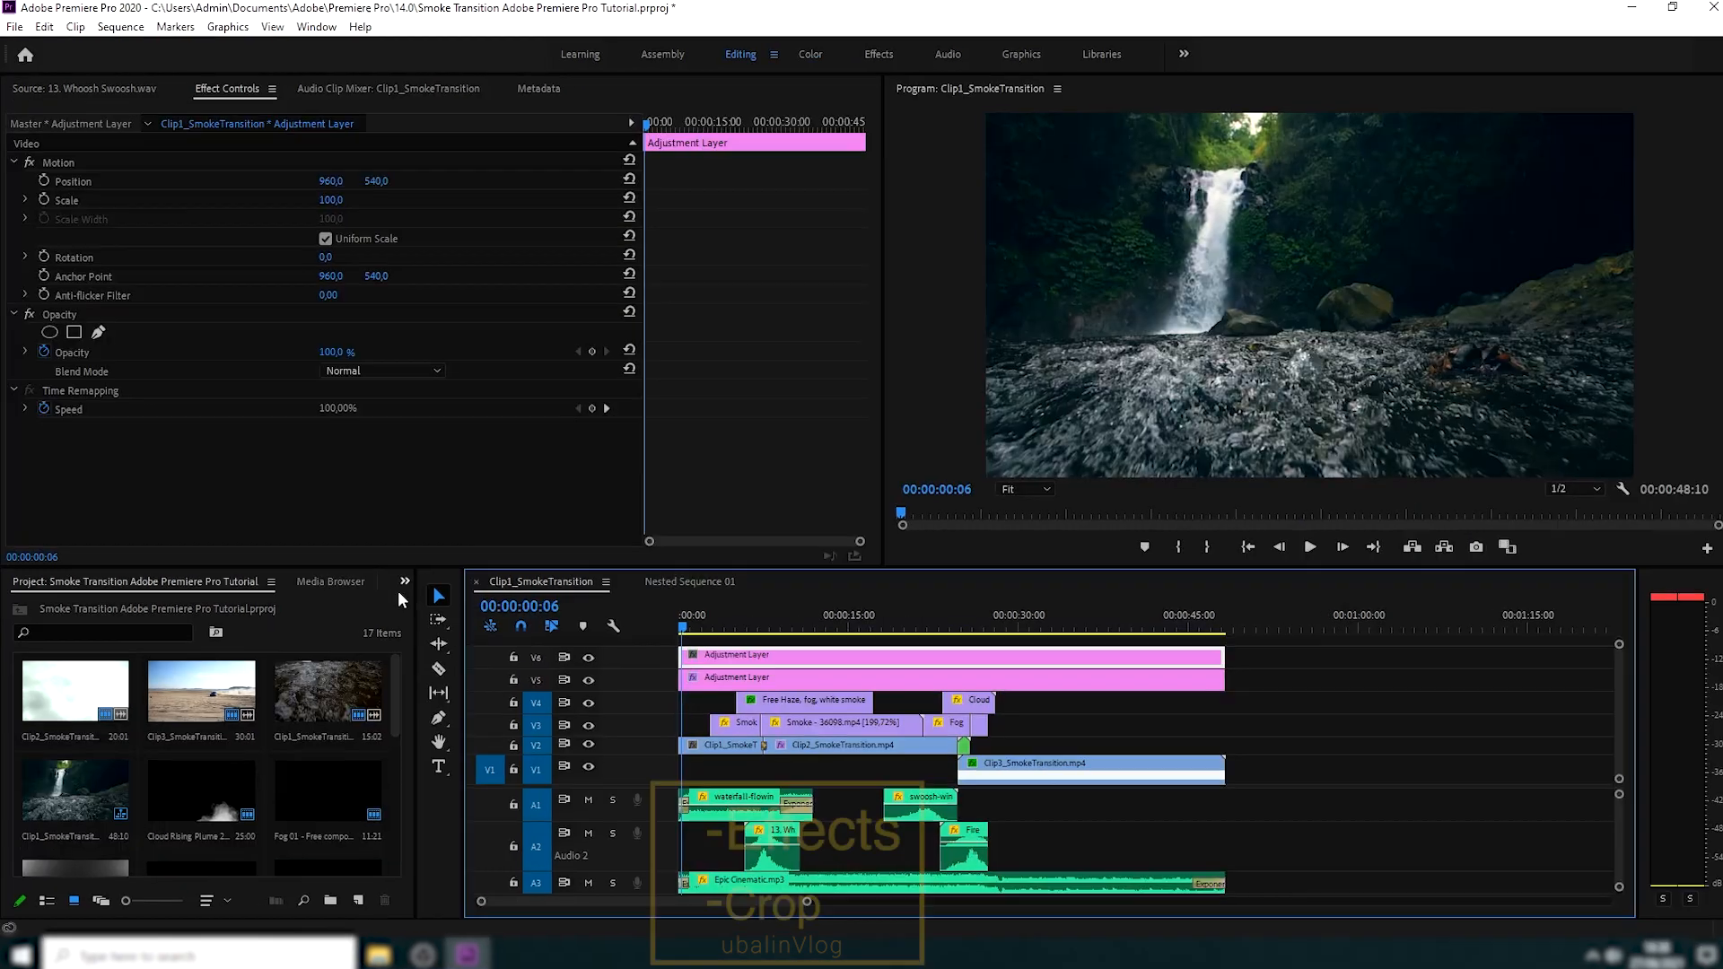
Search the effects for "crop" and apply the Crop effect to the adjustment layer on V6
left_click(397, 587)
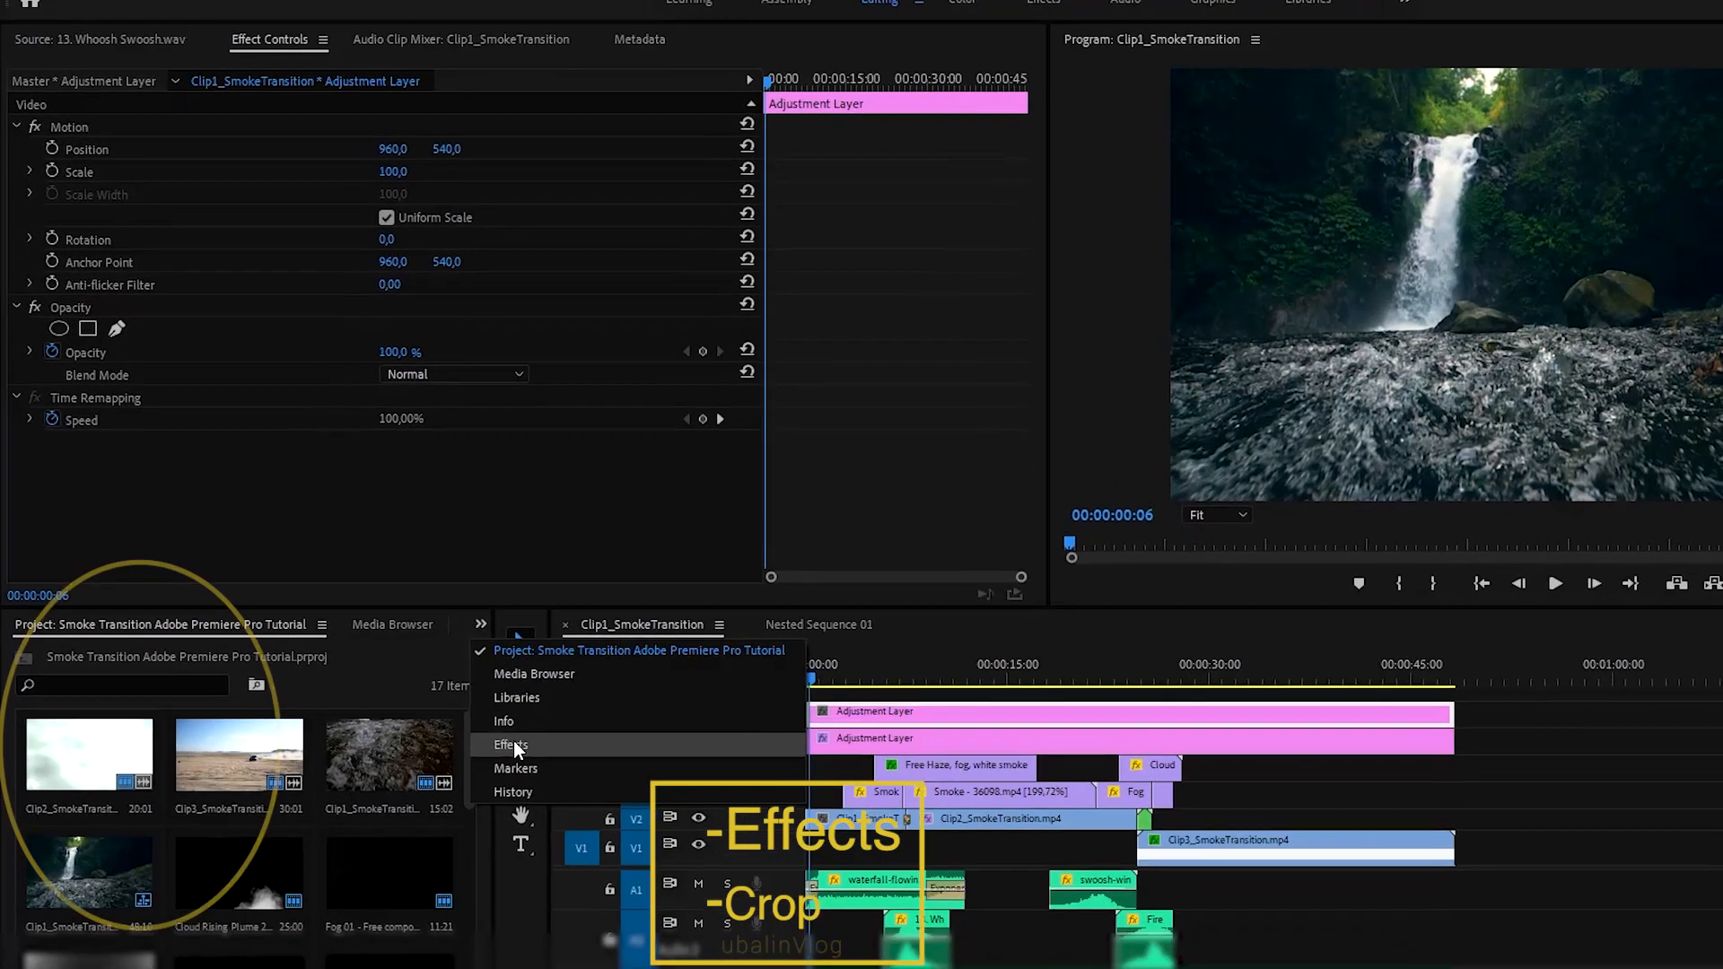
left_click(513, 745)
type("crop")
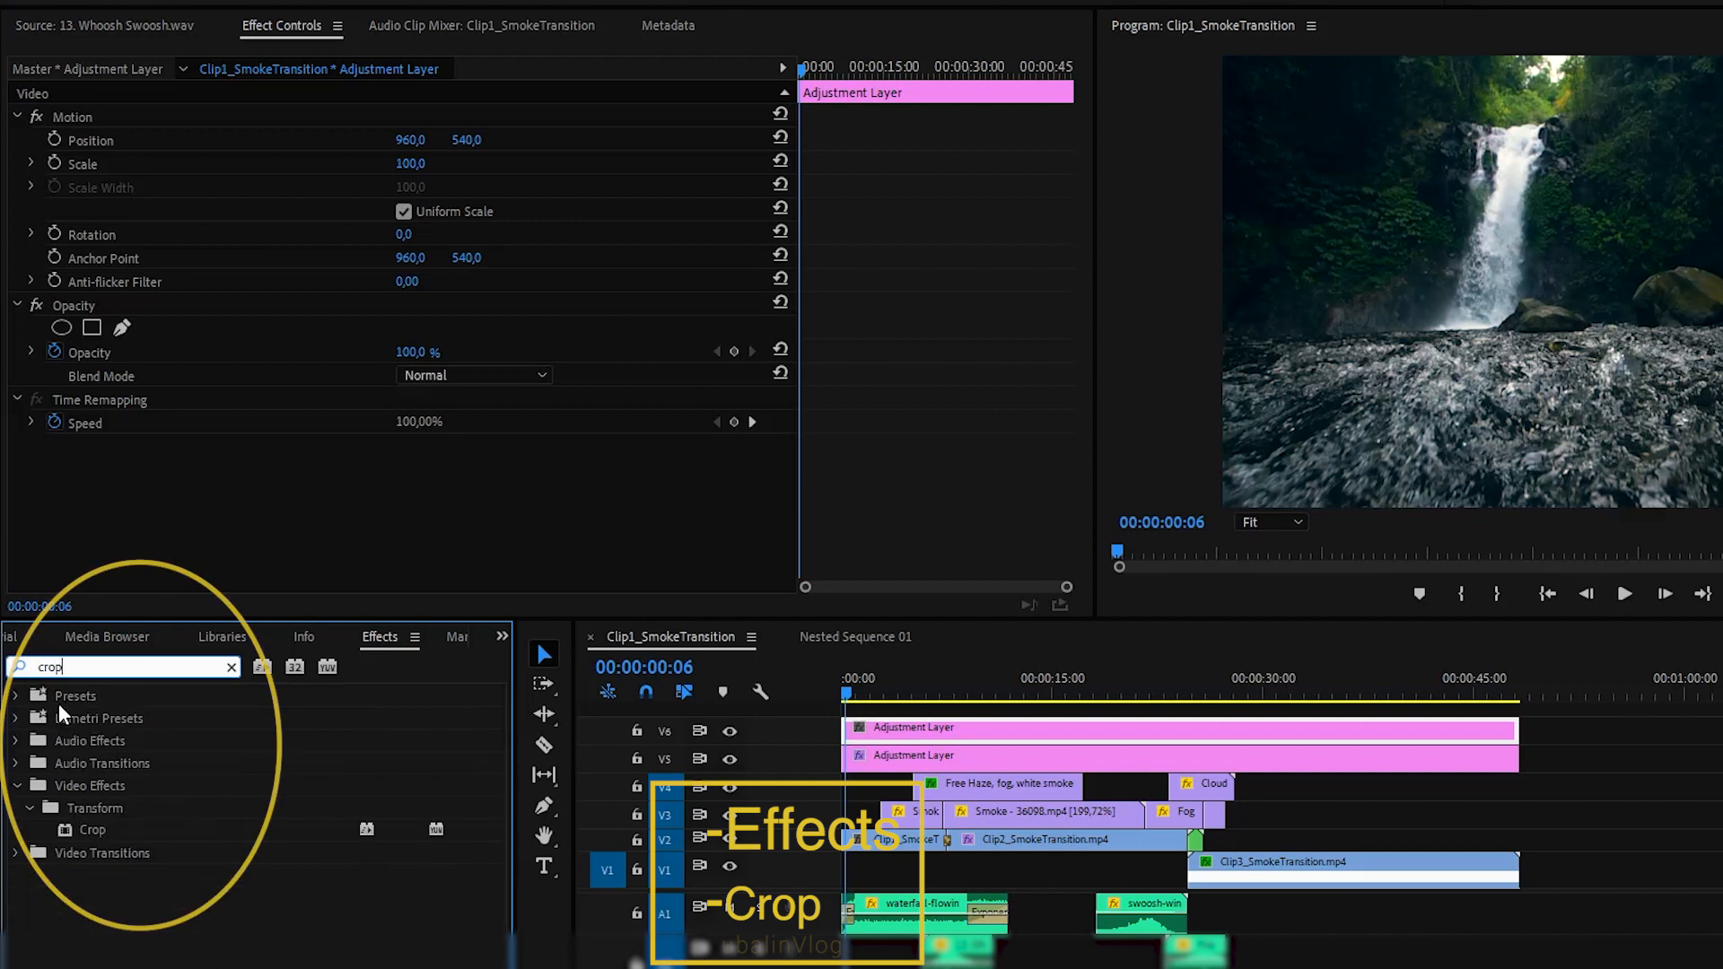
left_click_drag(92, 829, 987, 730)
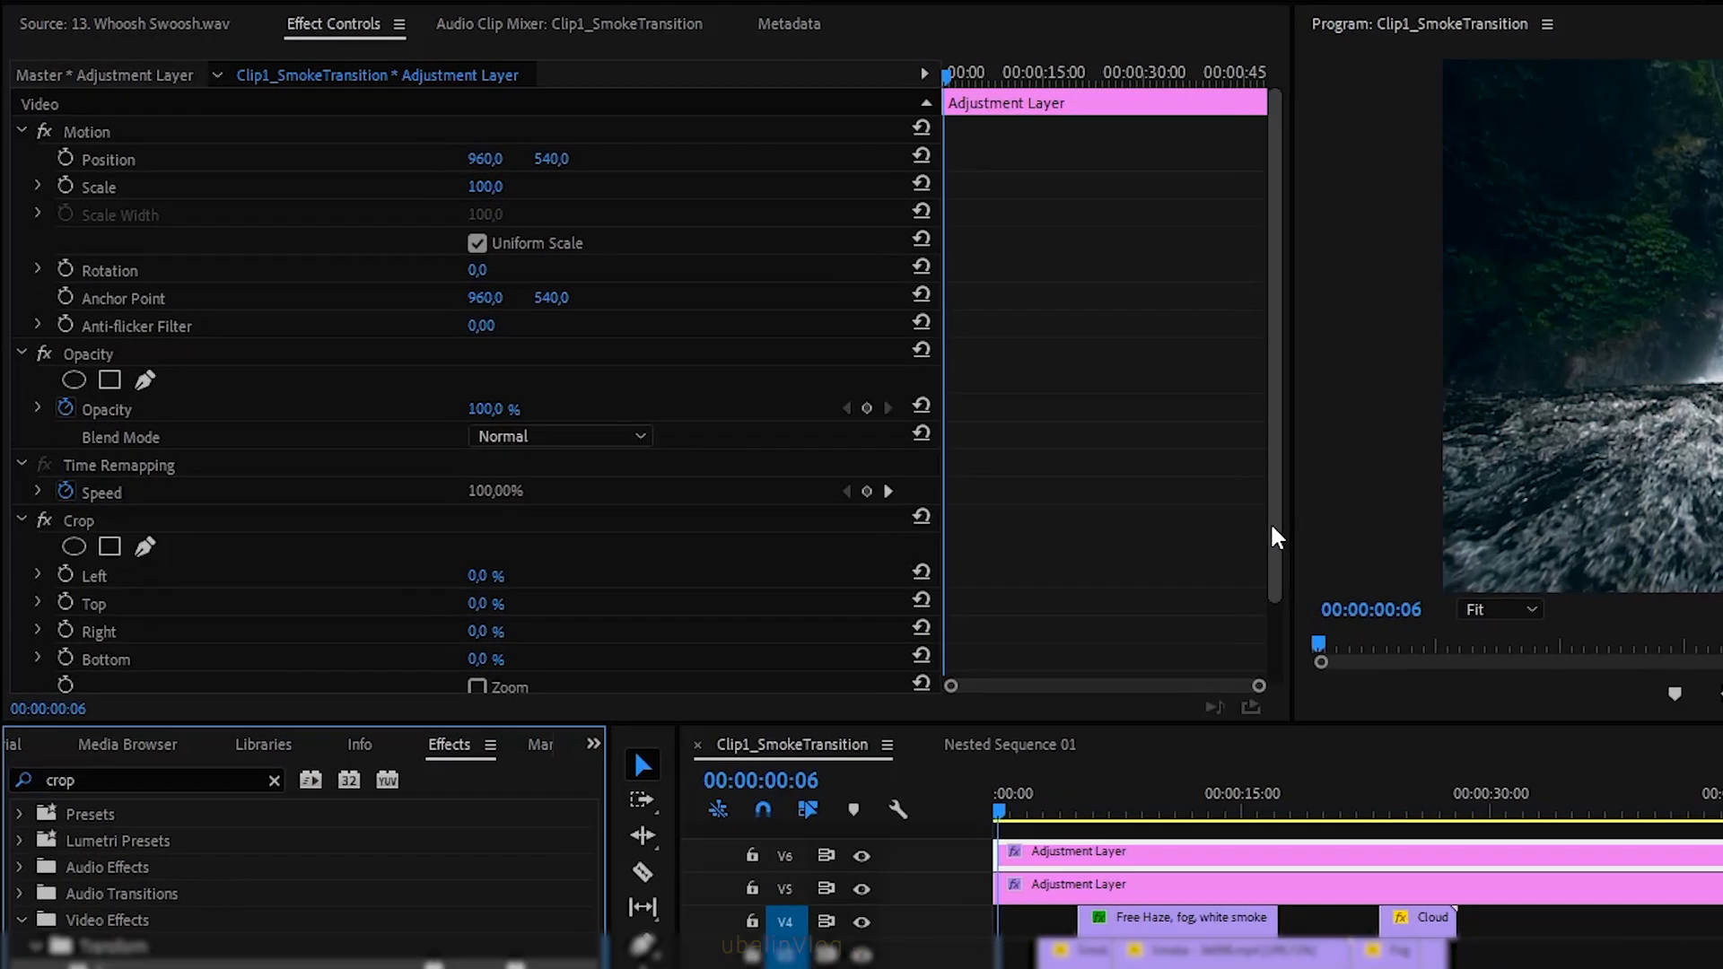
Set the Crop effect's Top and Bottom to 11,8% each and scrub the timeline to check the letterbox
scroll(147, 537, "down", 2)
left_click(496, 510)
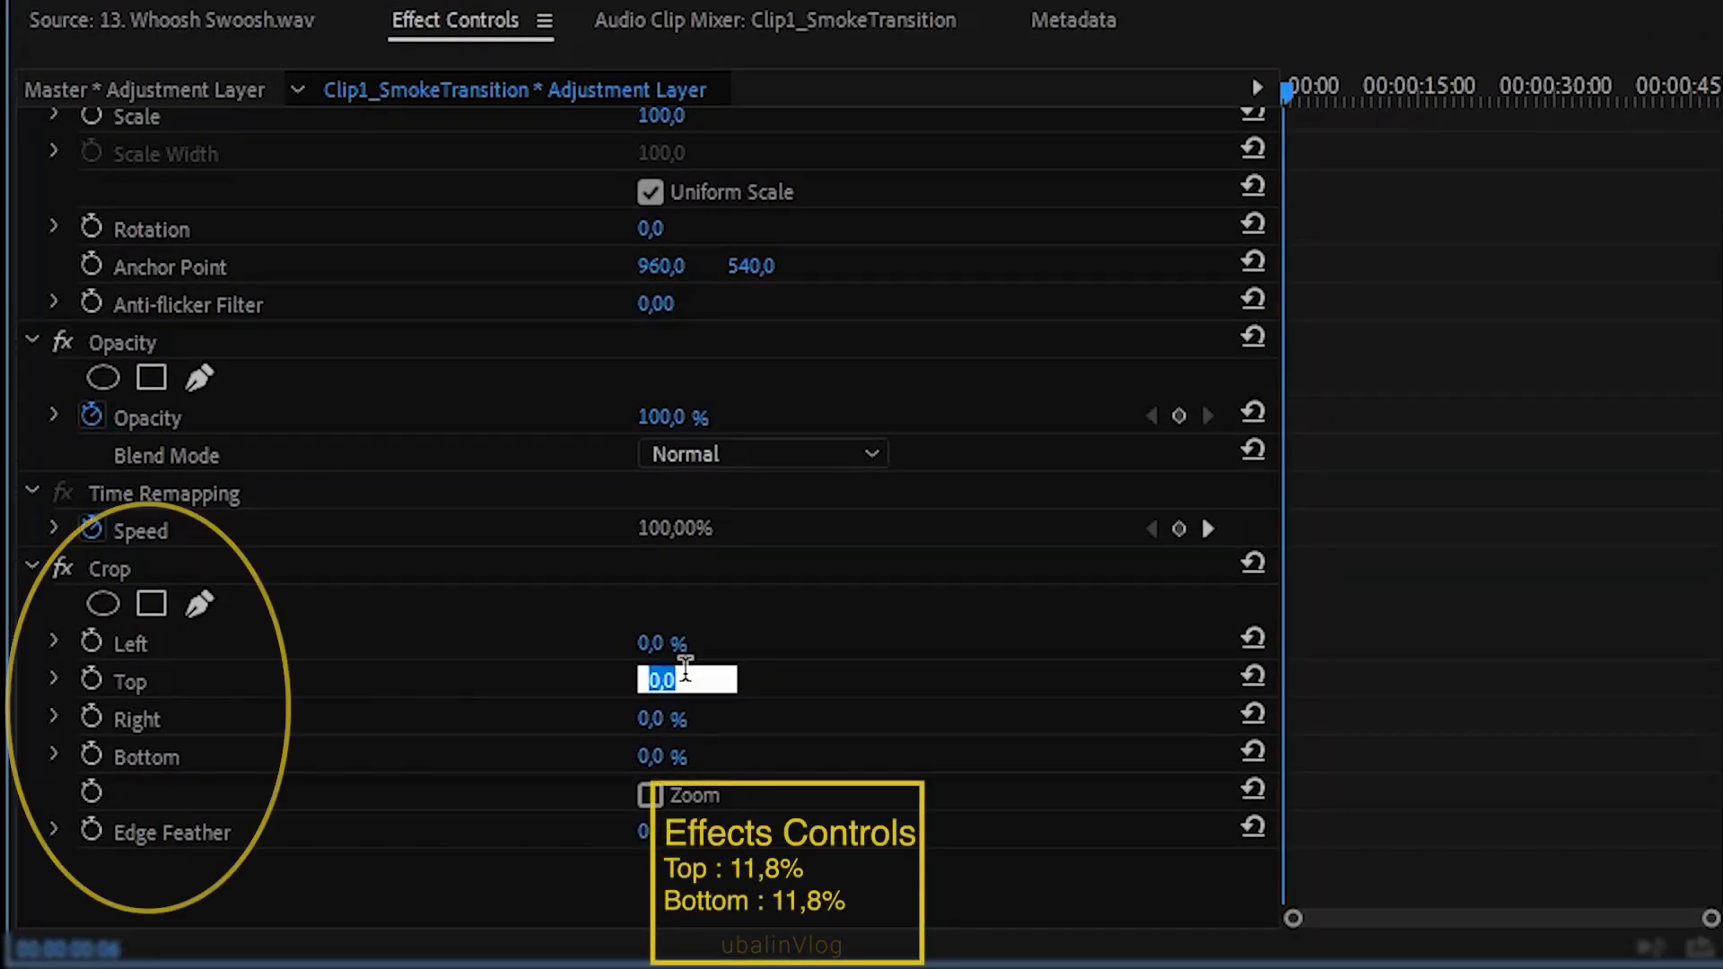
type("11,8")
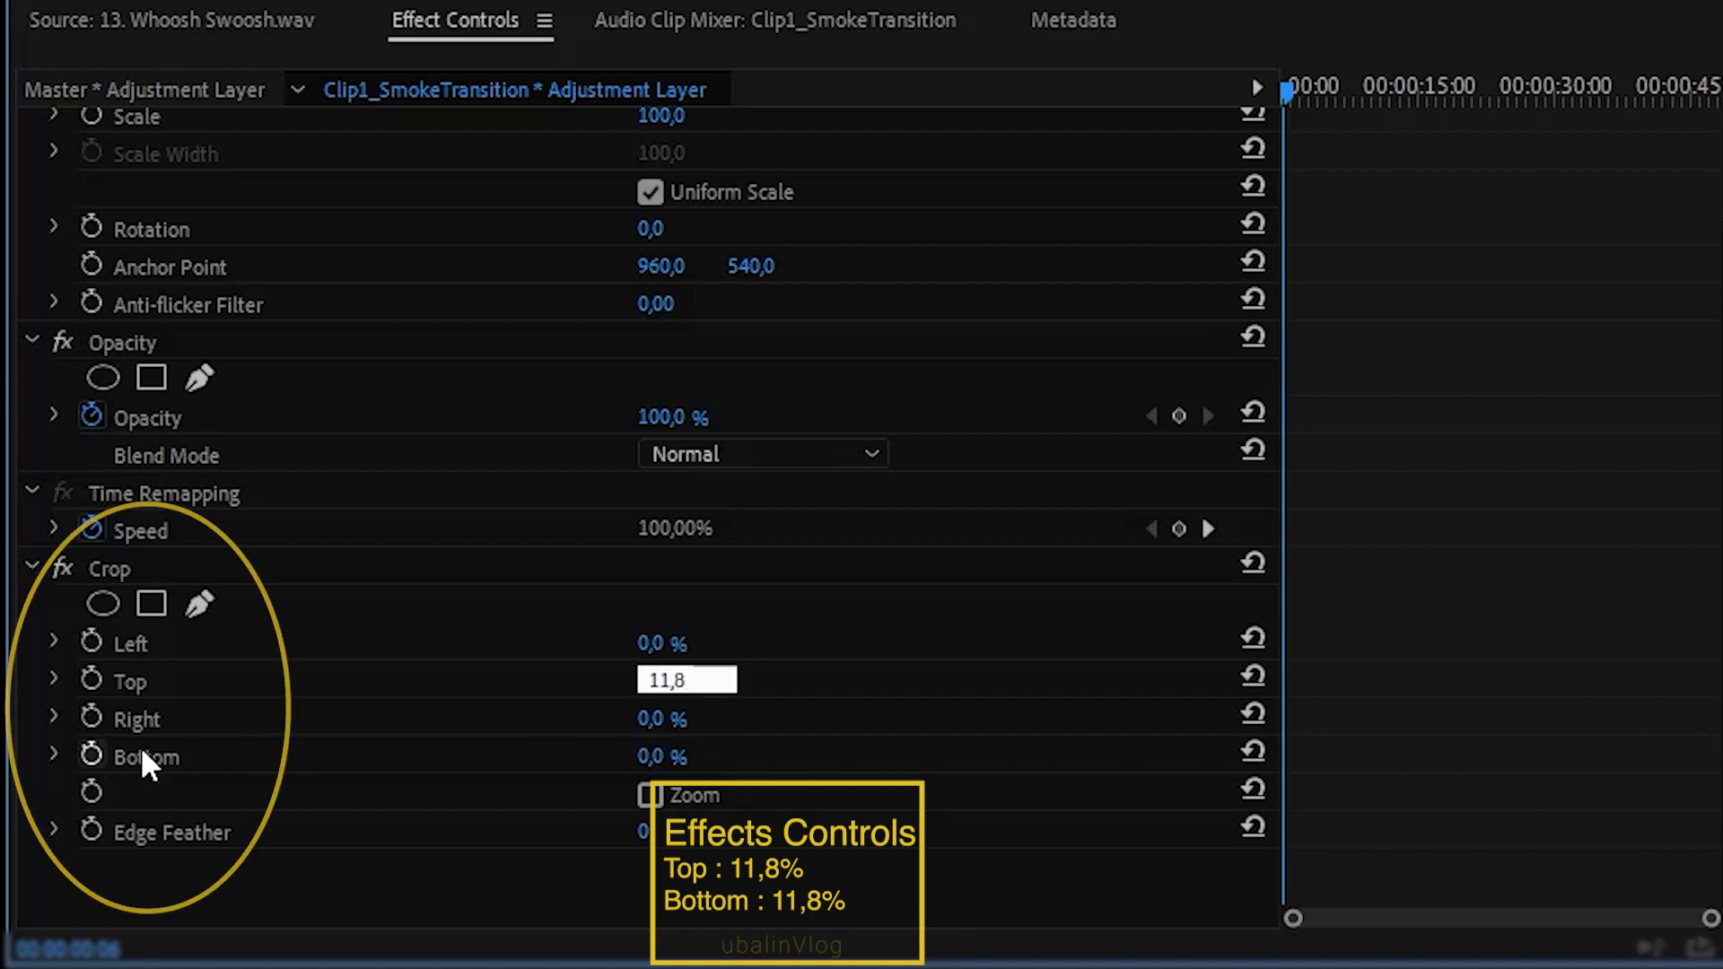
left_click(659, 757)
type("11,8")
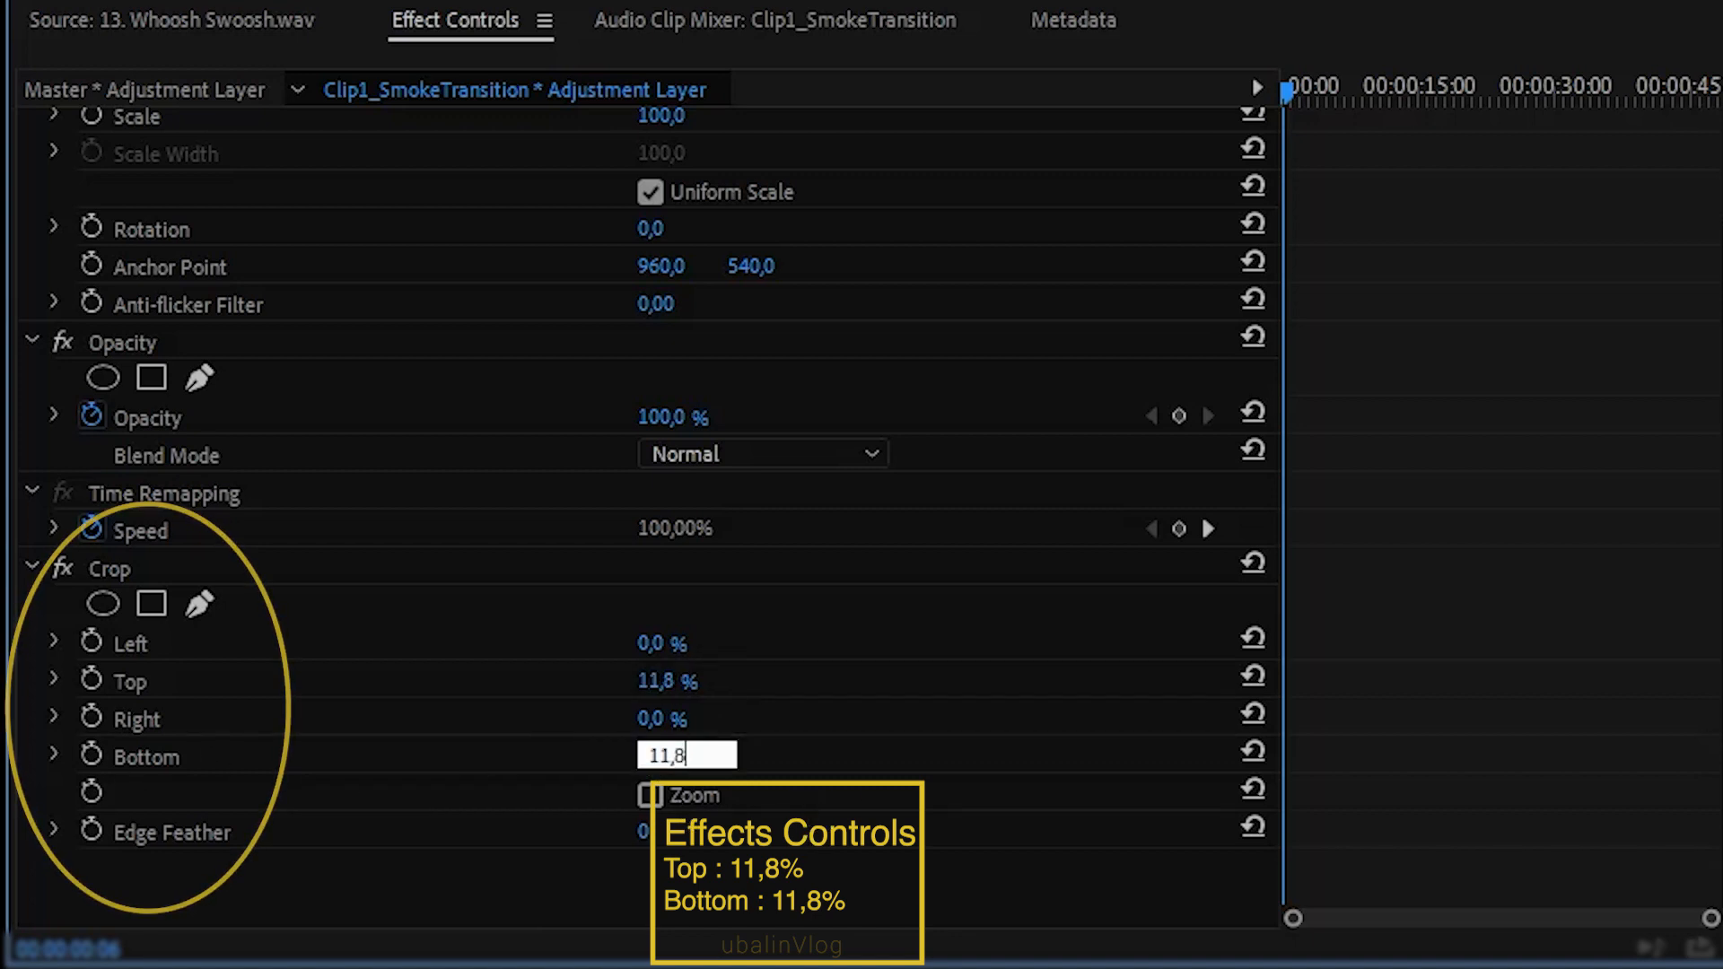
left_click(899, 770)
left_click_drag(824, 732, 709, 643)
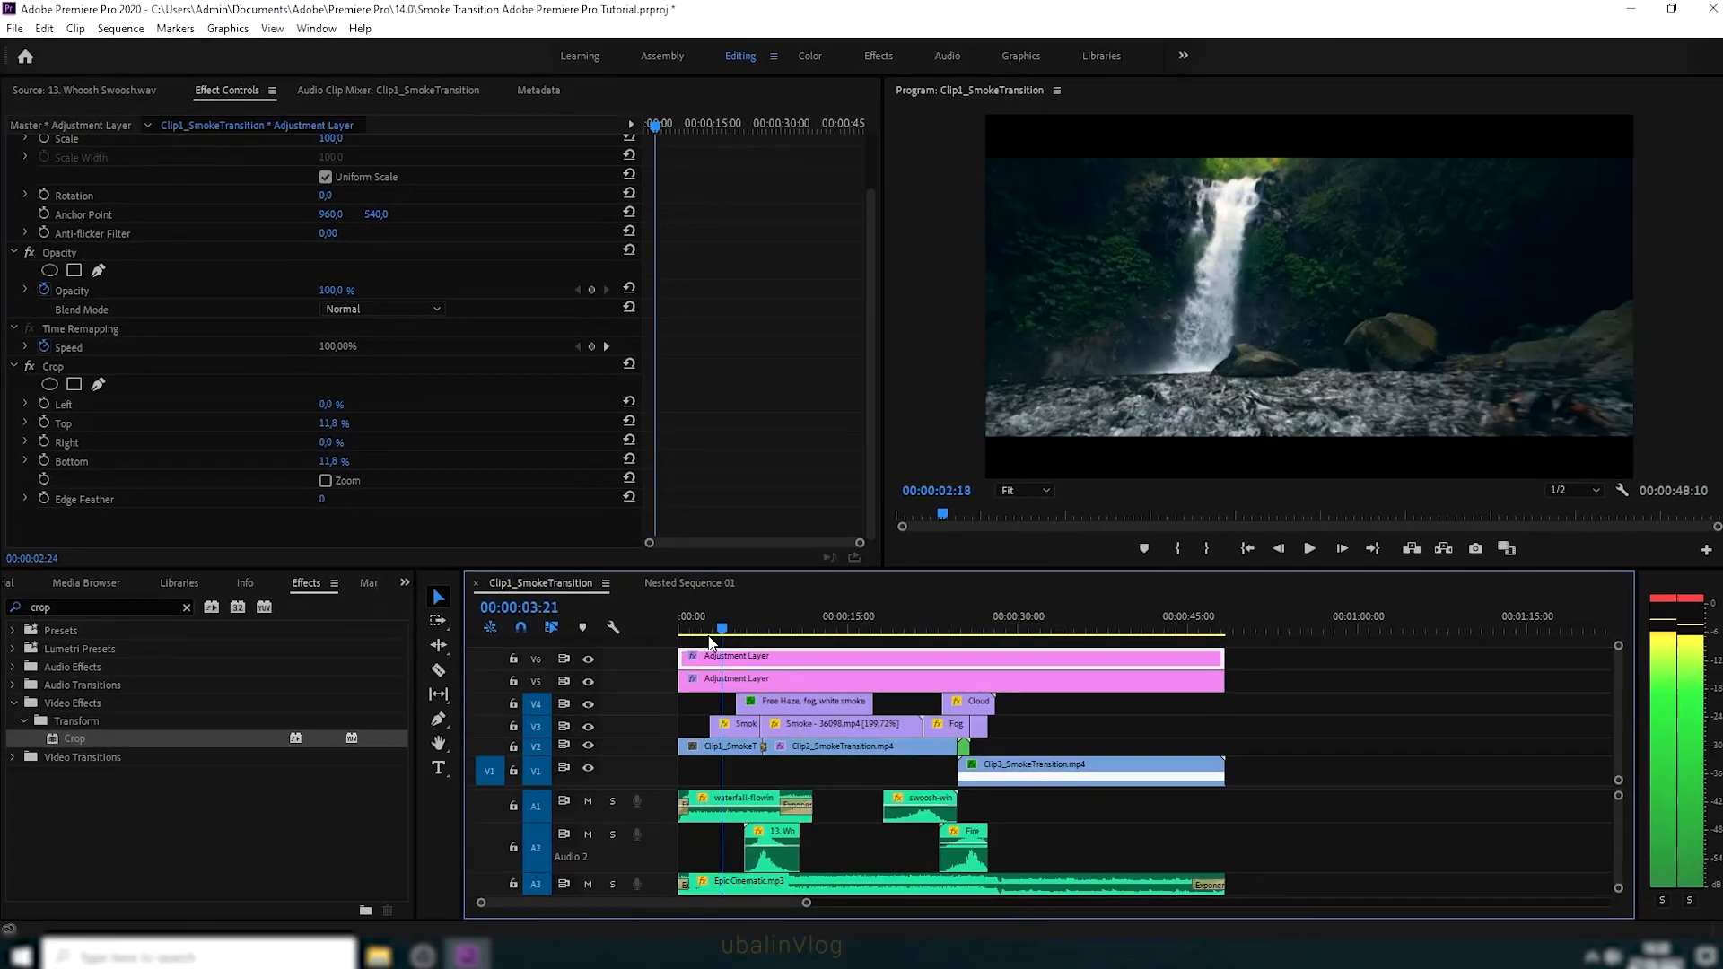